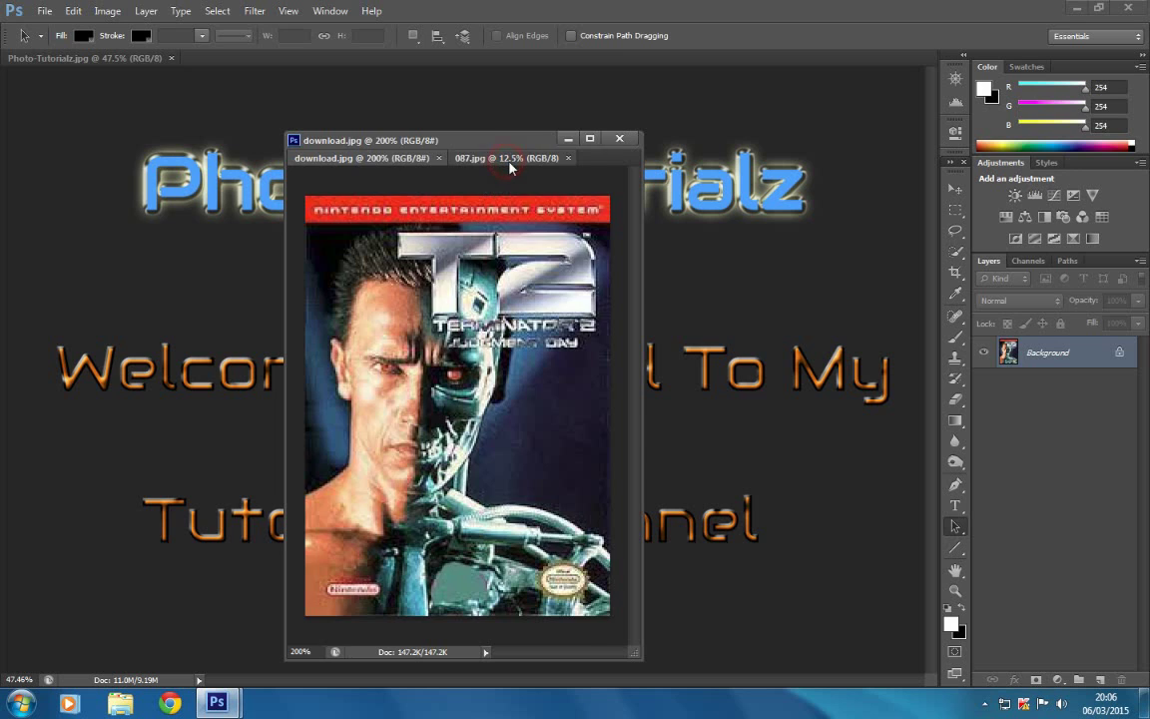
- Compare the example images download.jpg and 087.jpg, and close both of them
left_click(507, 160)
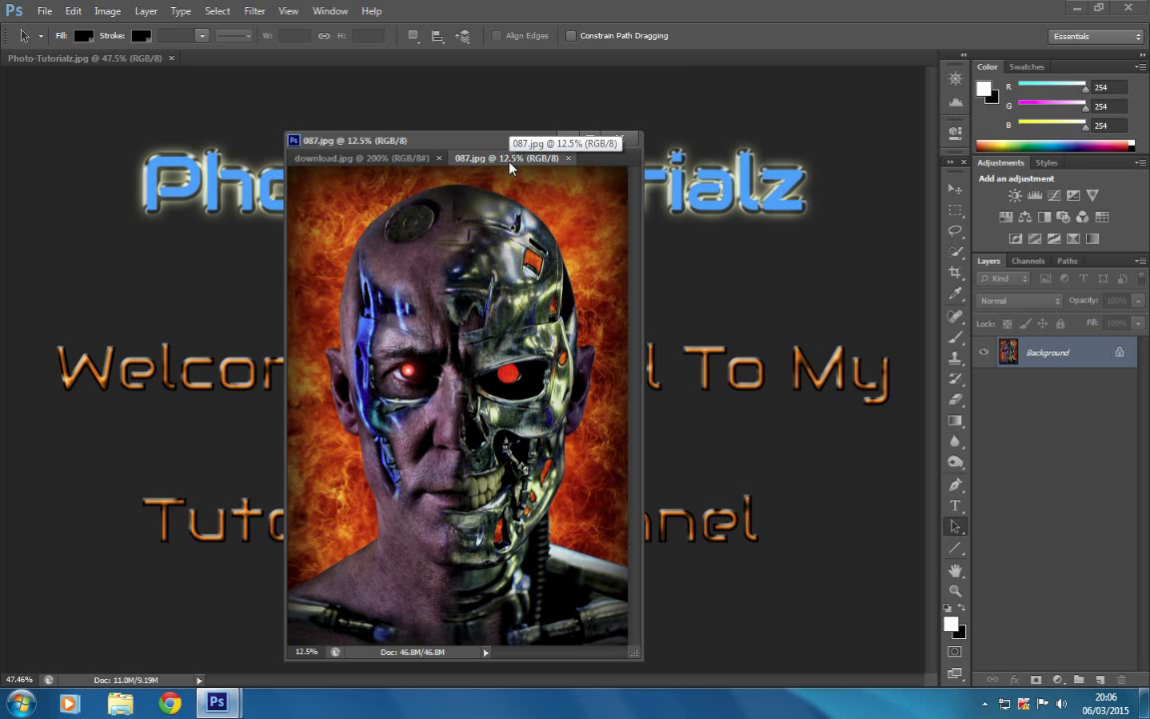
left_click(394, 161)
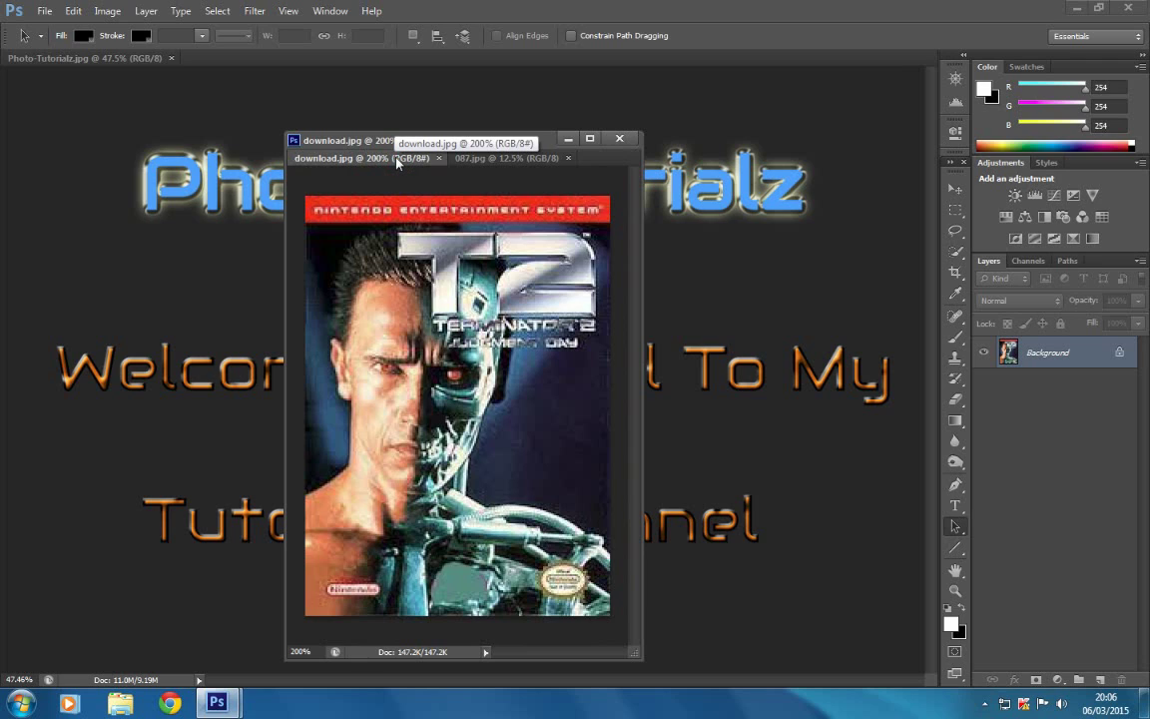
left_click(486, 160)
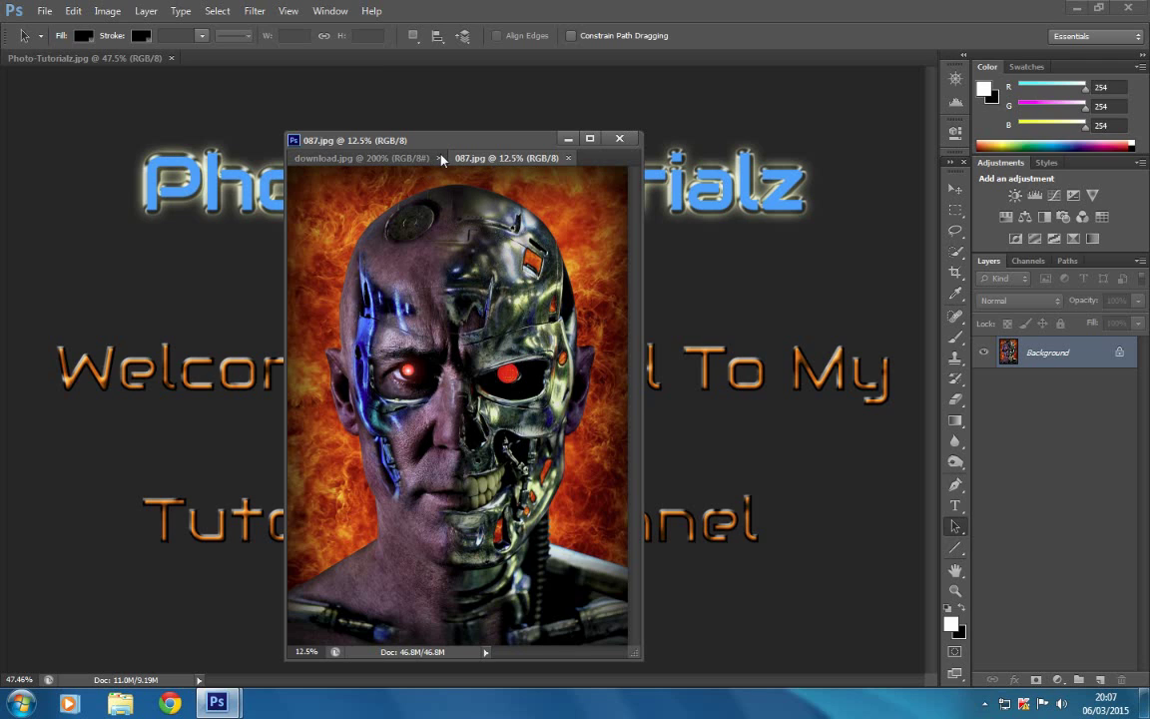
left_click(399, 162)
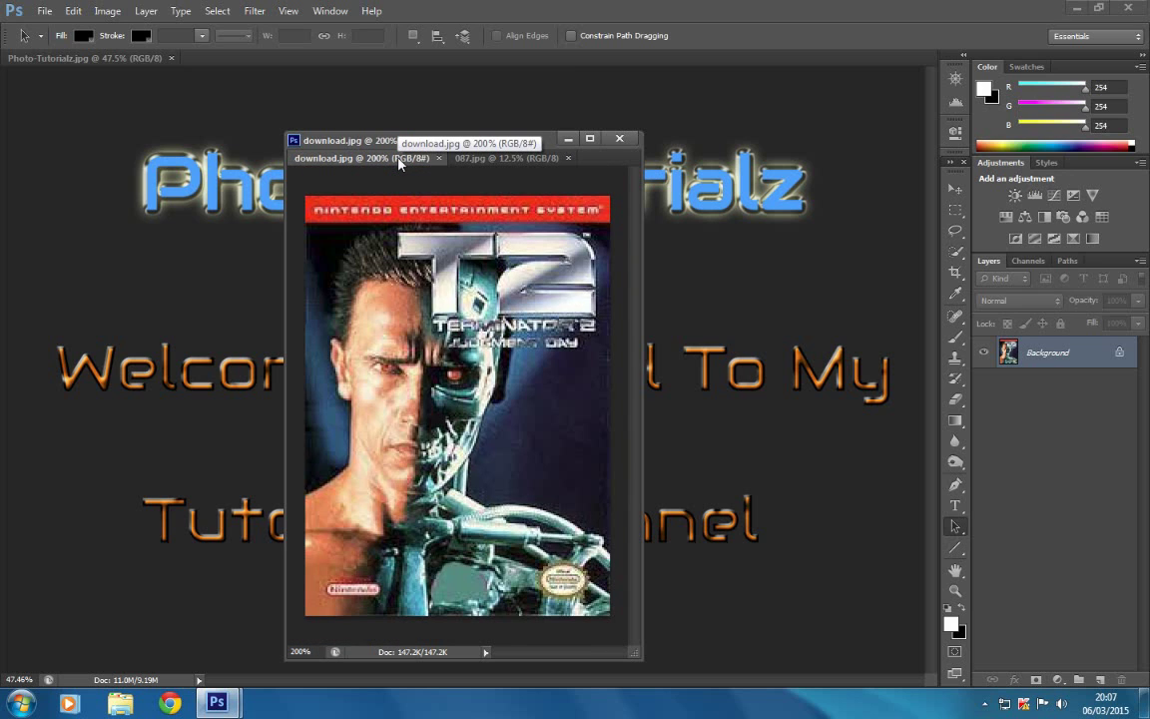
left_click(438, 158)
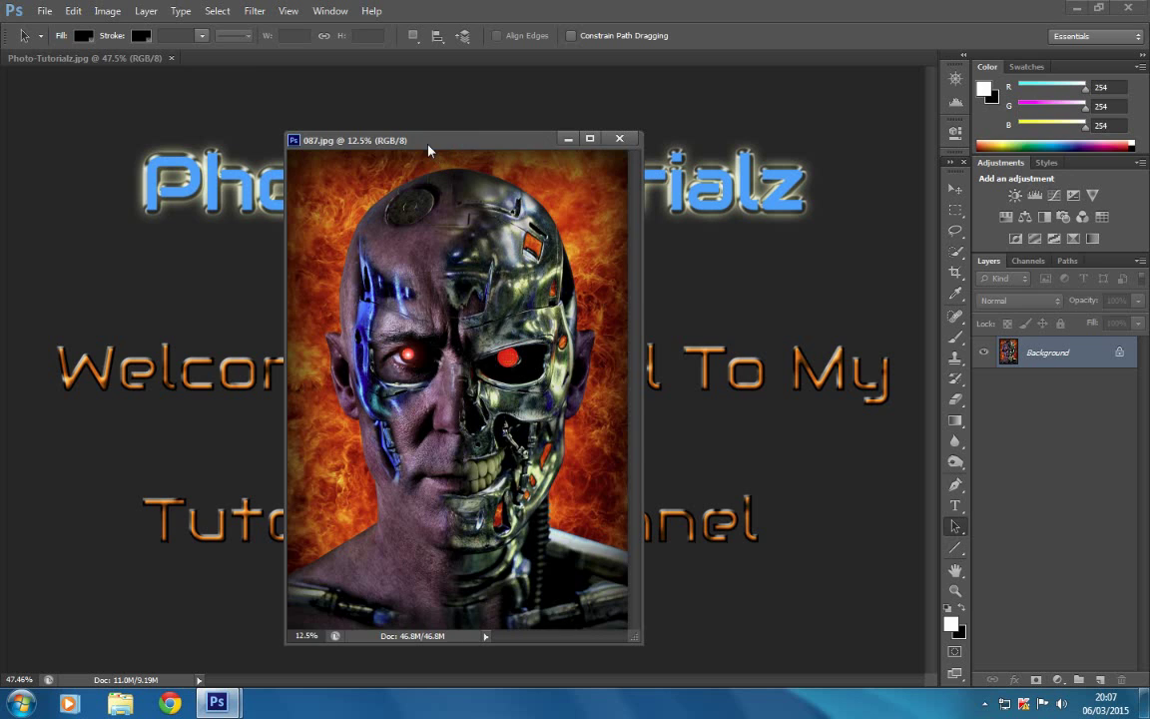
left_click_drag(429, 150, 465, 145)
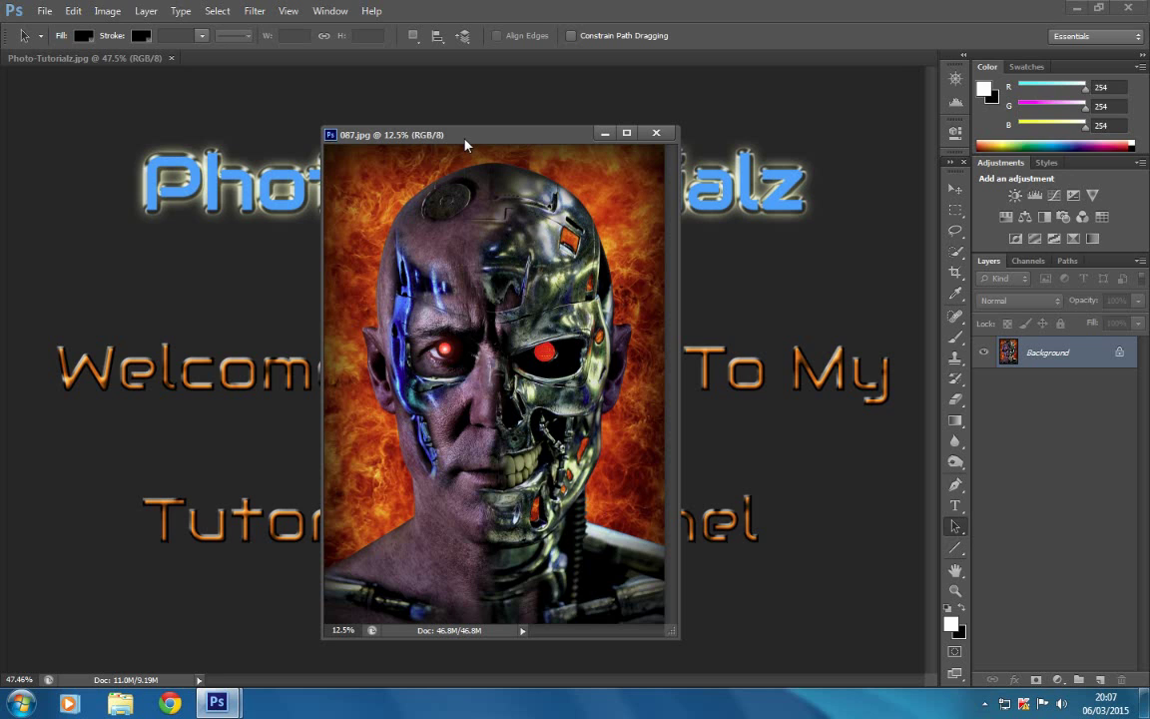
left_click(654, 134)
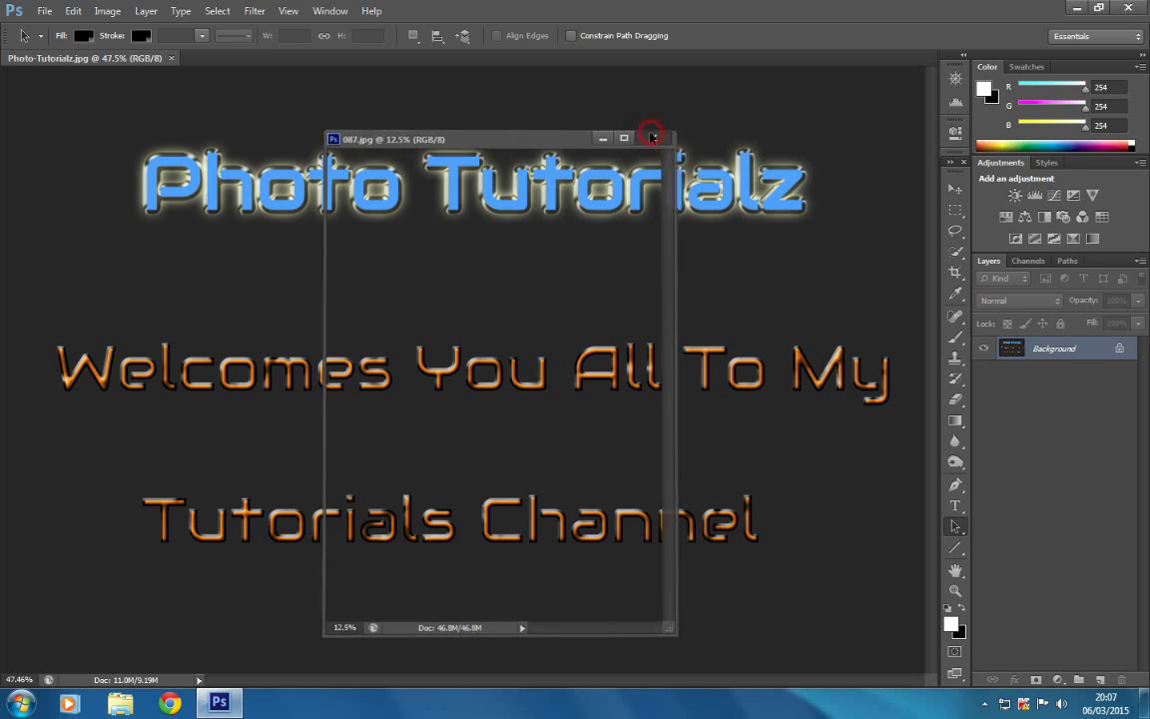
- Open the portrait 081.jpg and the robot skull image sds.jpg together from the Photo-Tutorialz folder
left_click(46, 13)
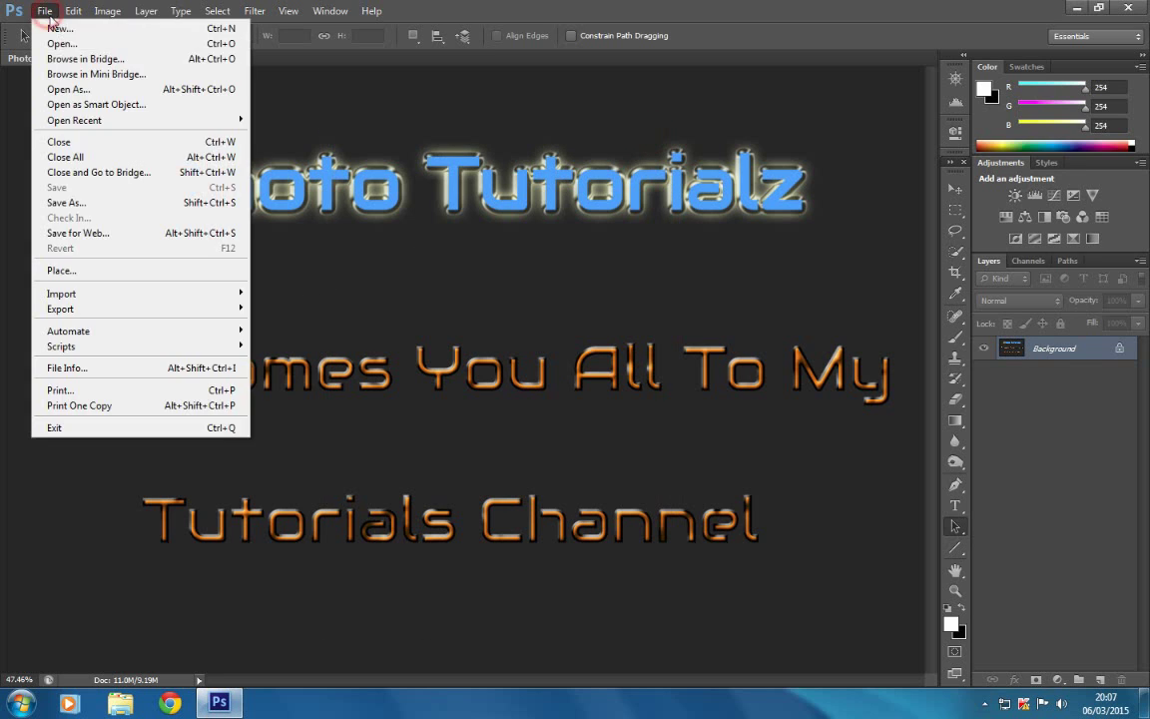
left_click(54, 44)
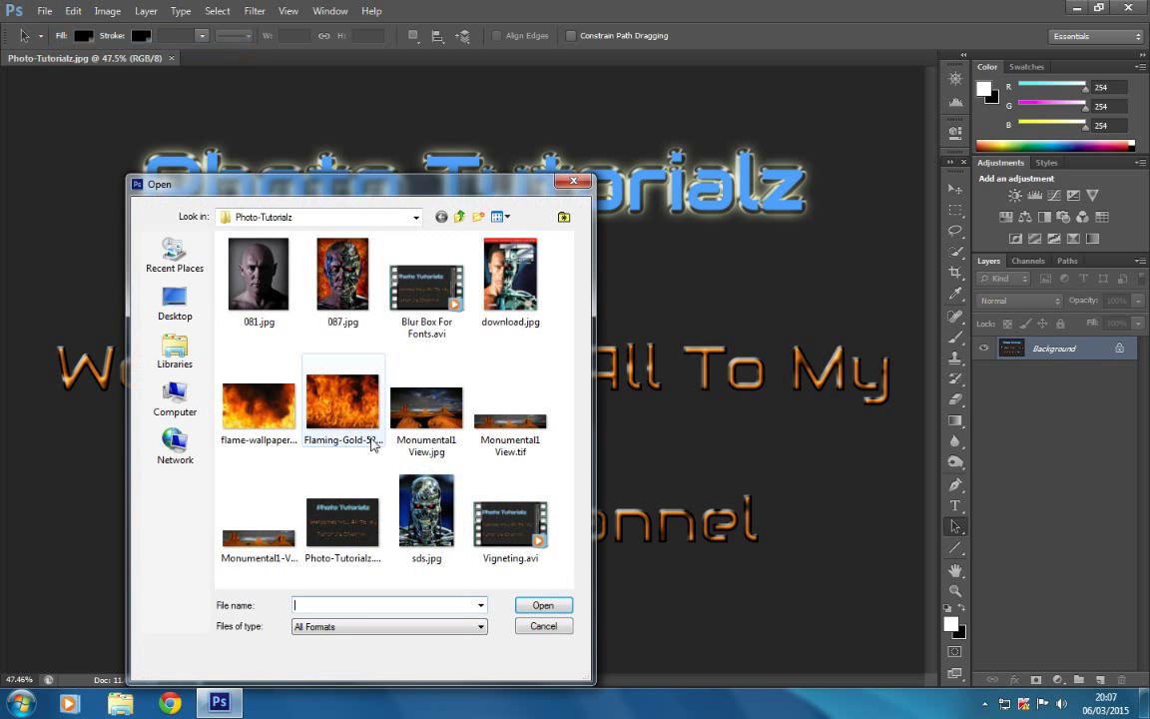
left_click(269, 288)
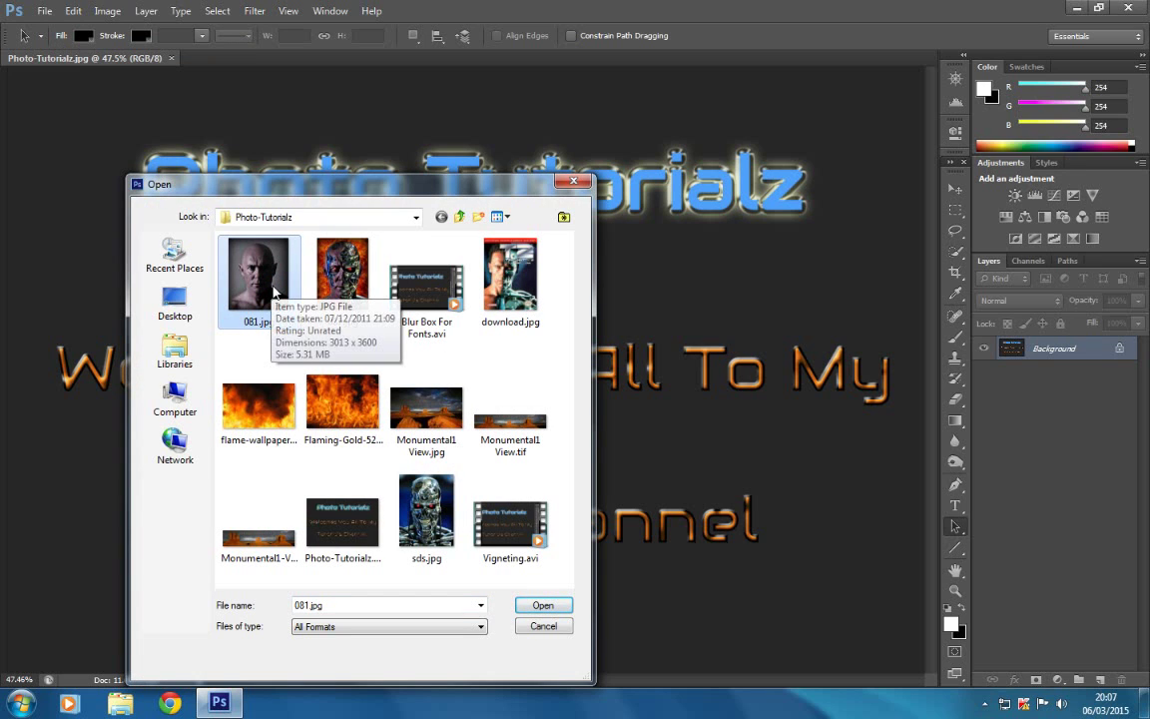
left_click(454, 544, "ctrl")
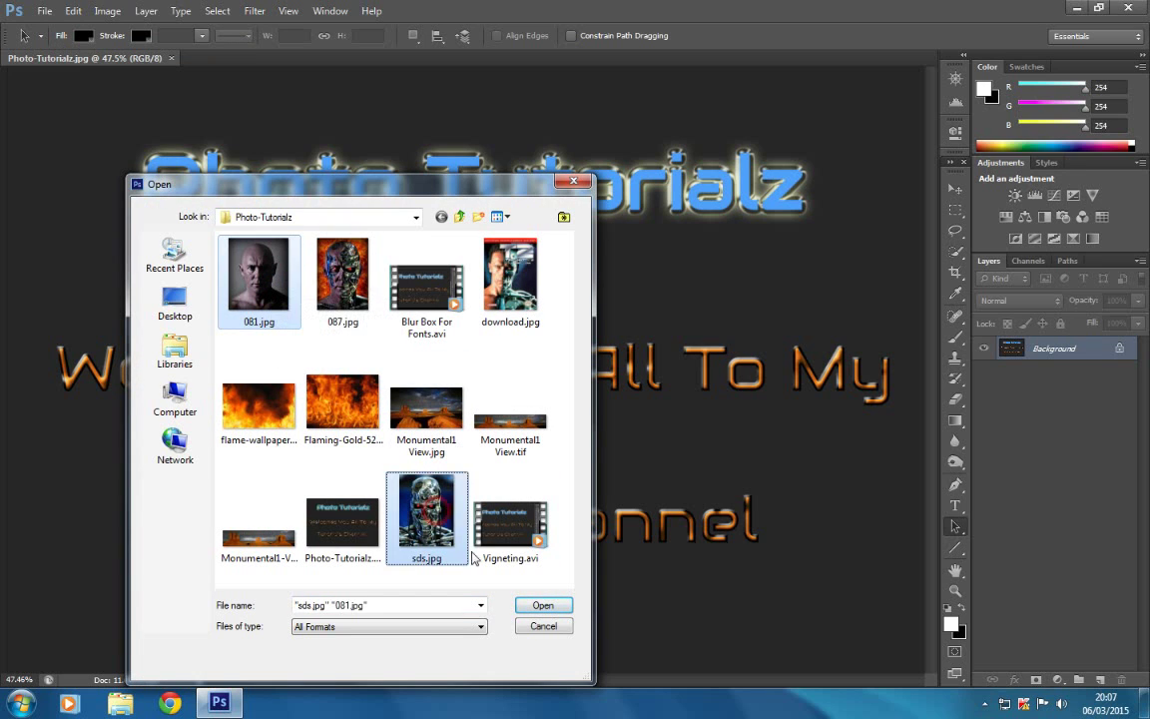
left_click(542, 605)
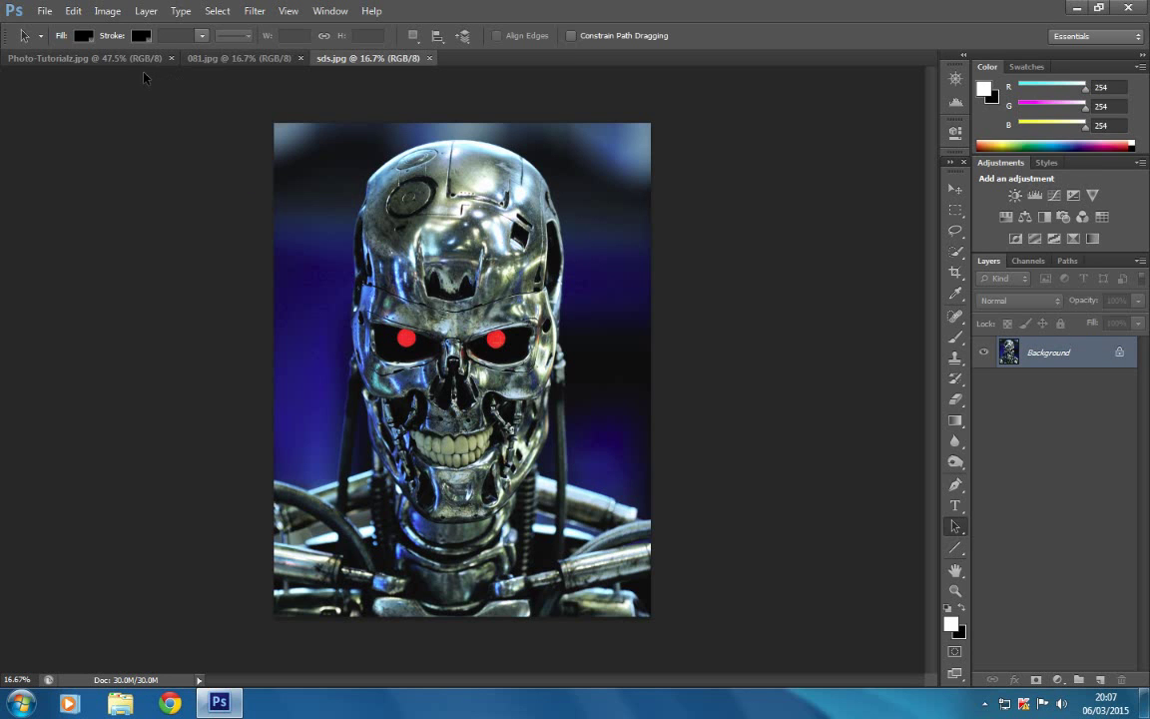
left_click(113, 56)
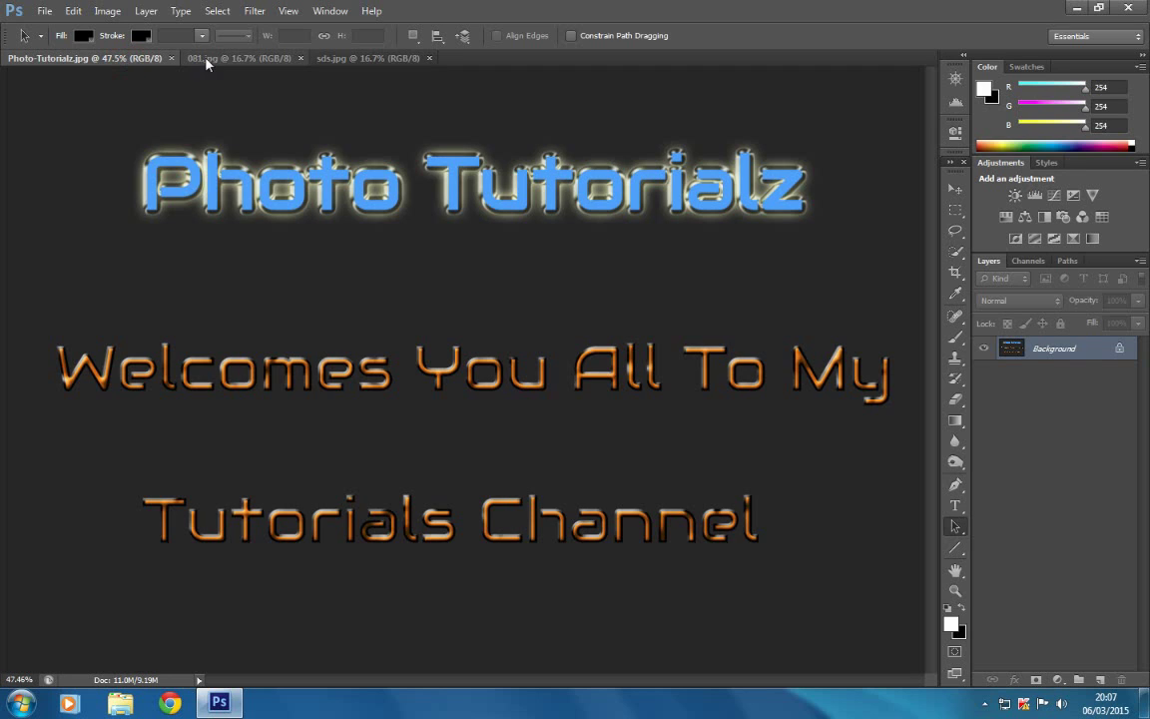
left_click(209, 58)
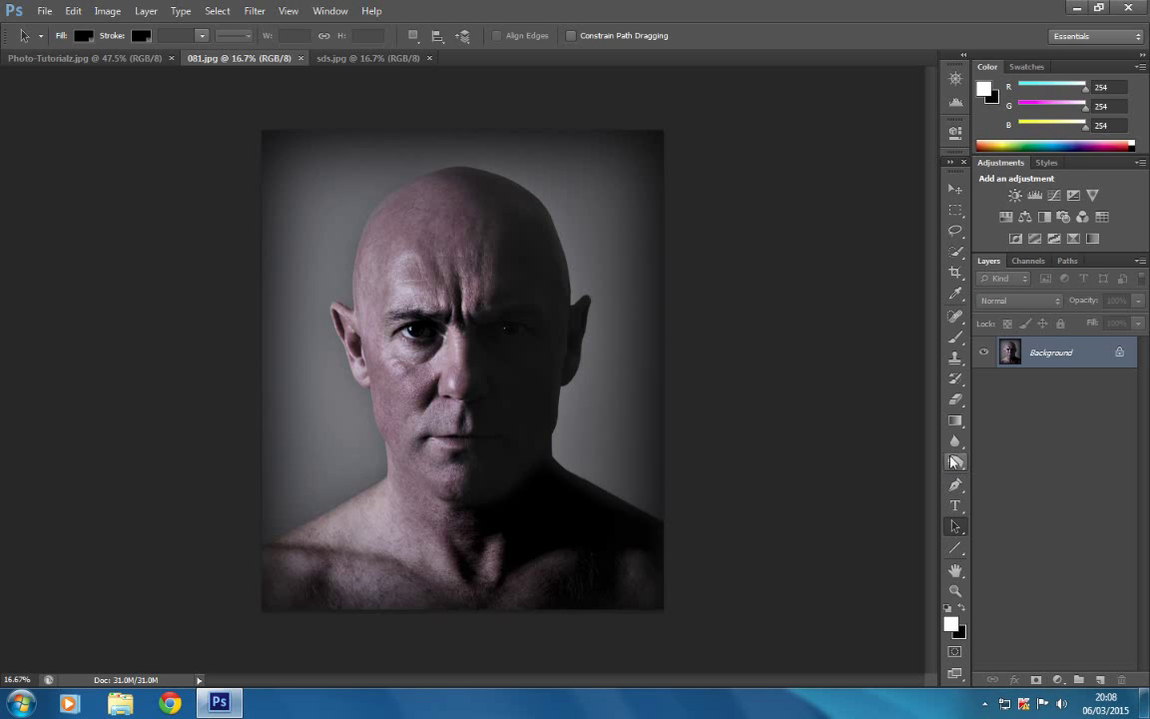
left_click(955, 486)
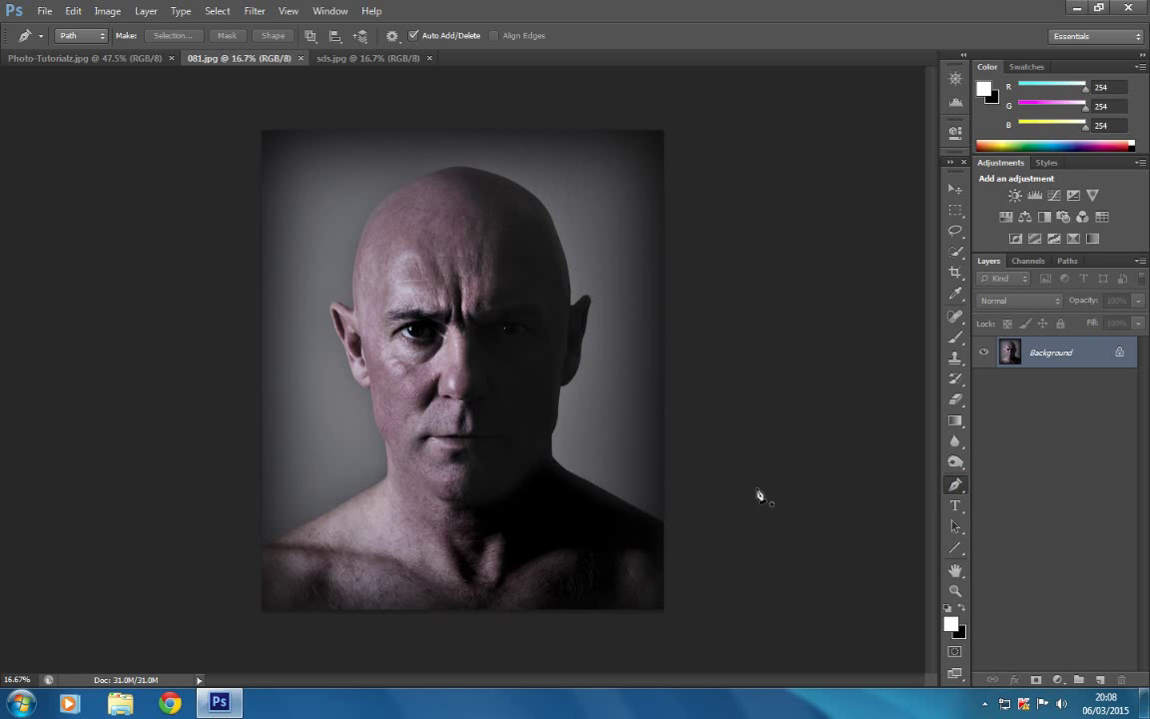
left_click(956, 526)
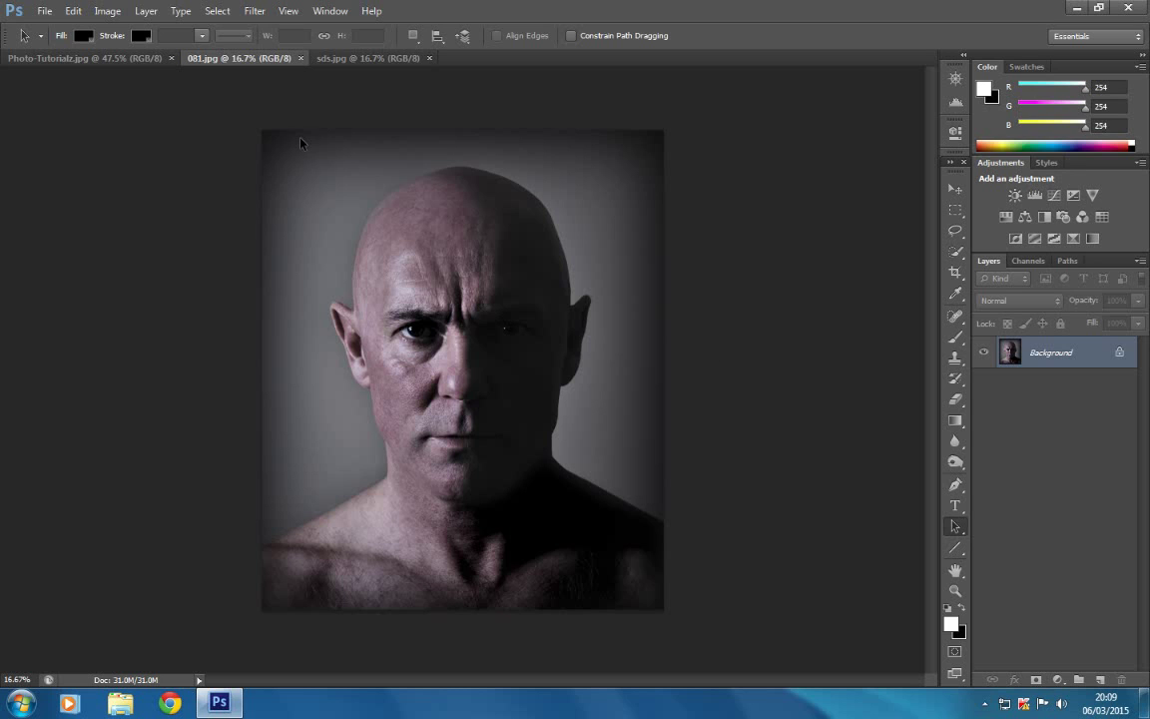
- Undock sds.jpg and 081.jpg into floating windows and arrange them side by side
left_click(368, 62)
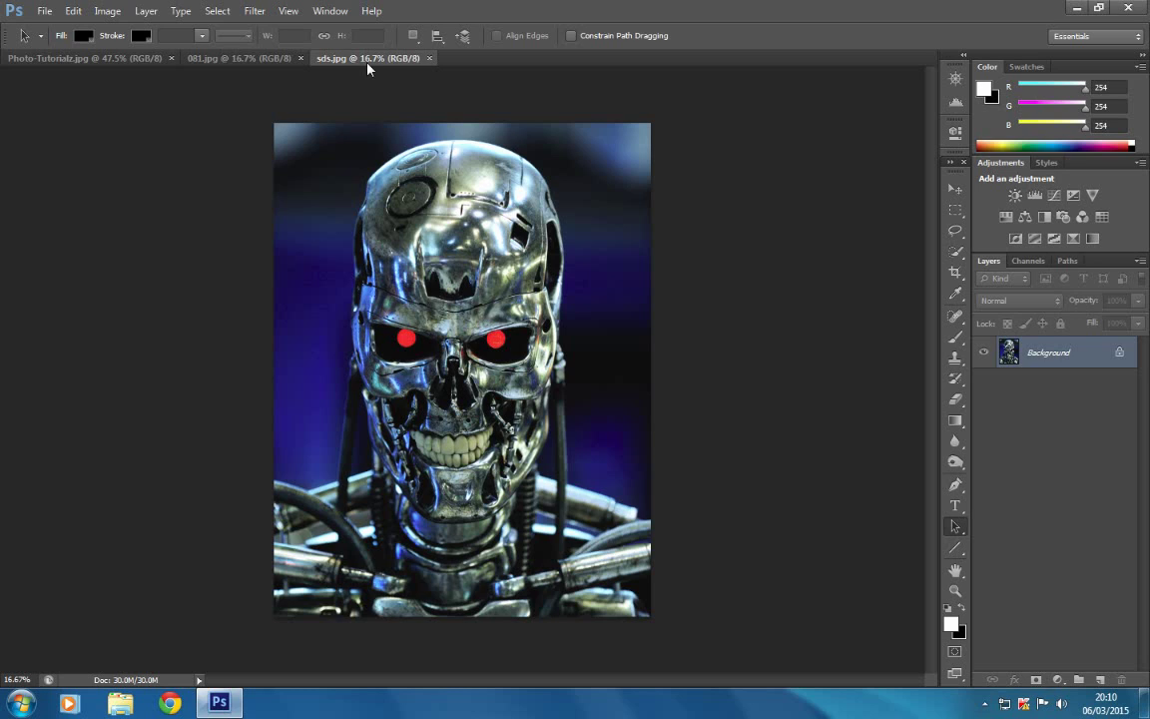
left_click_drag(362, 66, 423, 187)
left_click_drag(241, 59, 183, 128)
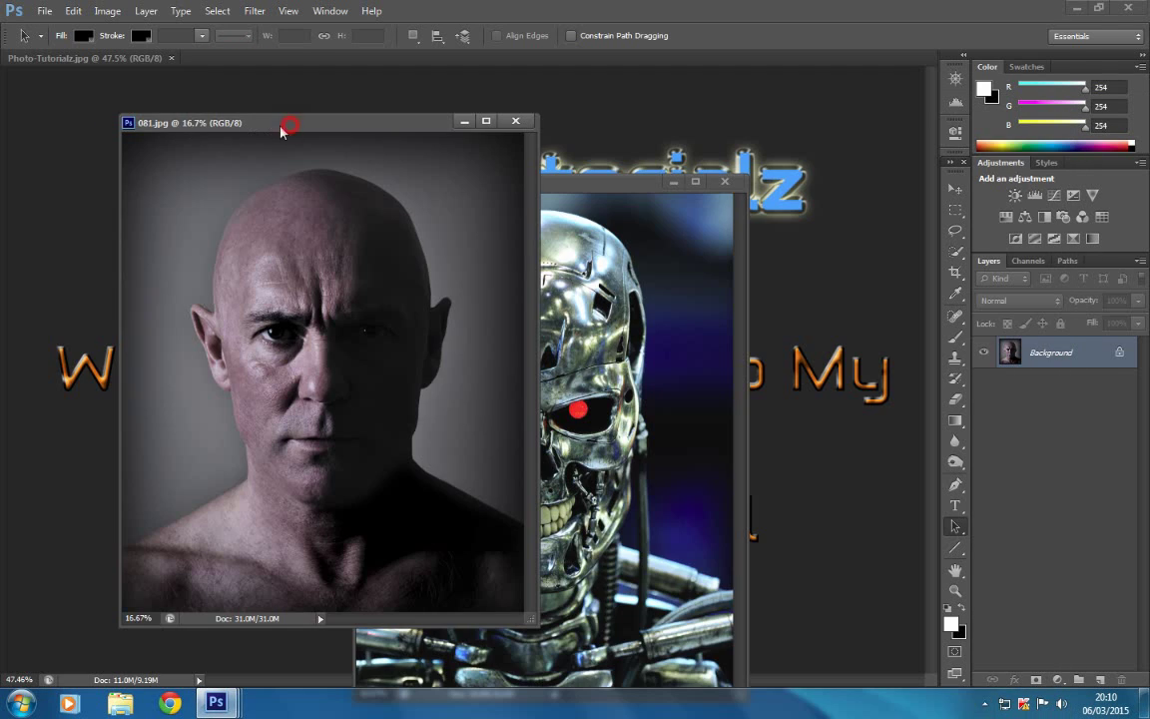
left_click_drag(289, 127, 175, 167)
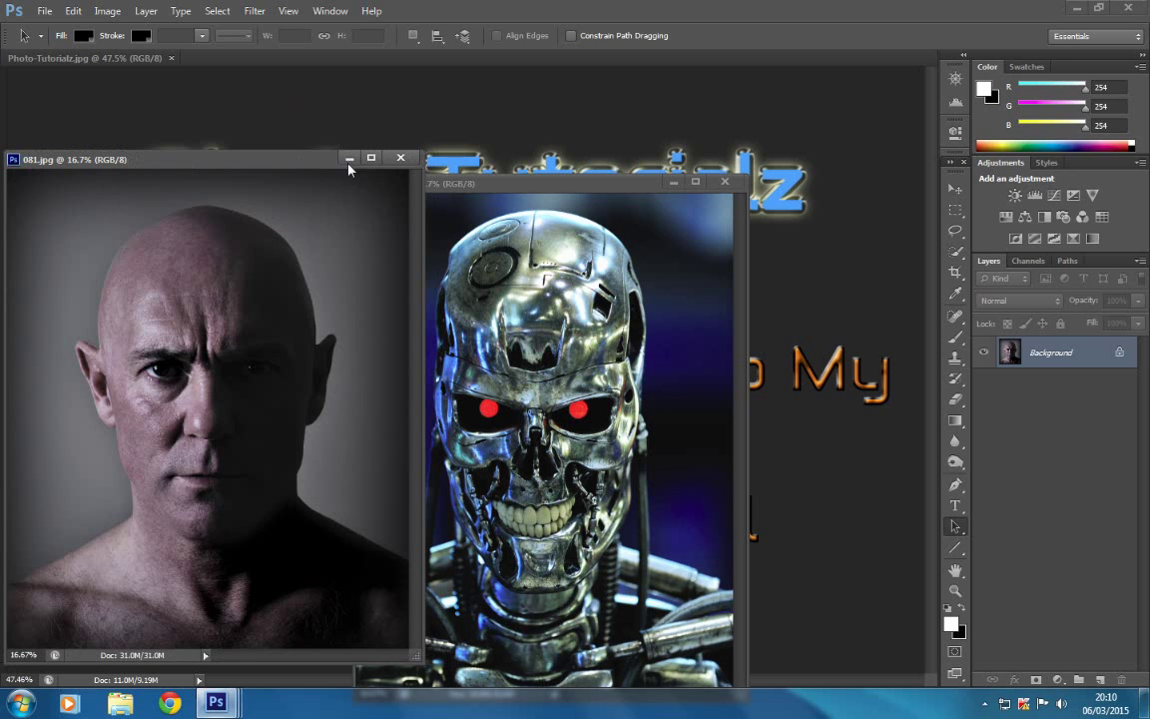
left_click_drag(455, 187, 616, 125)
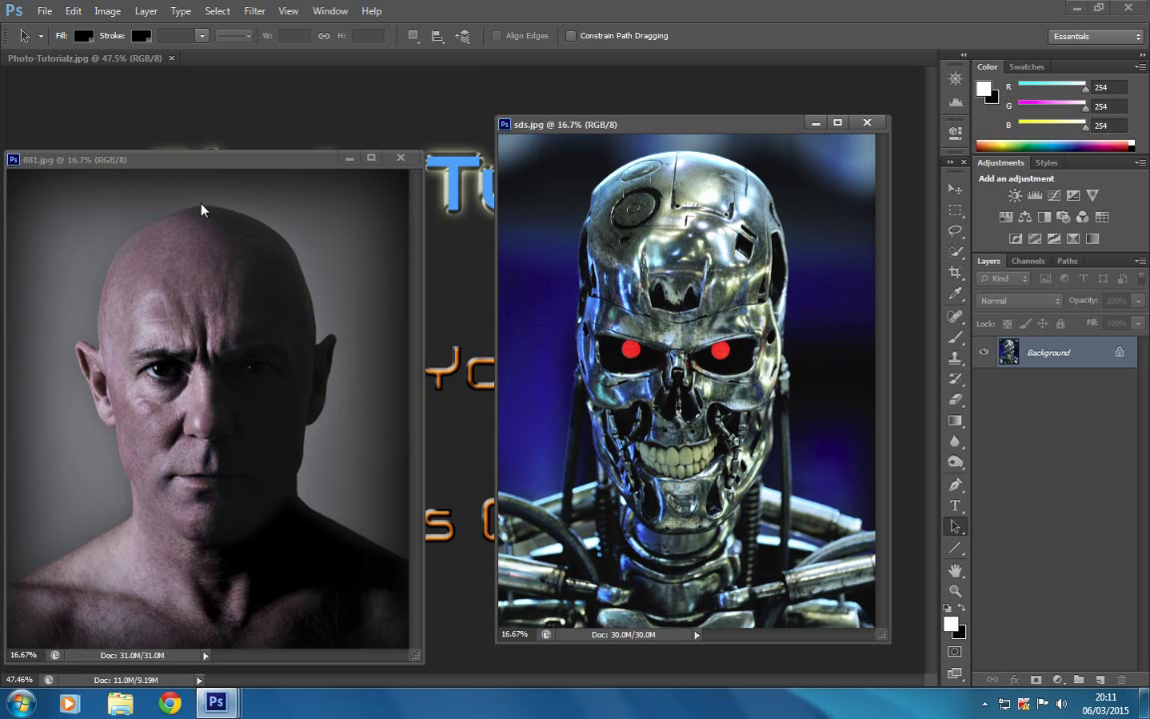
left_click_drag(188, 159, 10, 200)
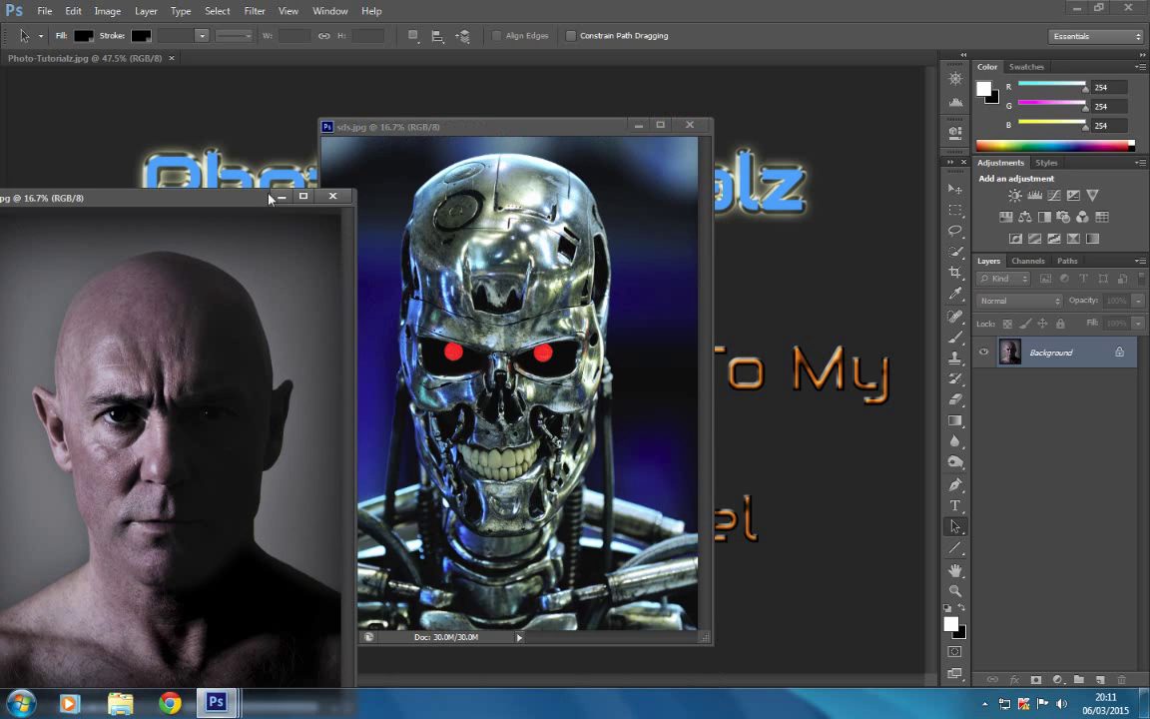
- Copy the portrait from 081.jpg into sds.jpg as a new layer with the Move tool, and close 081.jpg
left_click(956, 185)
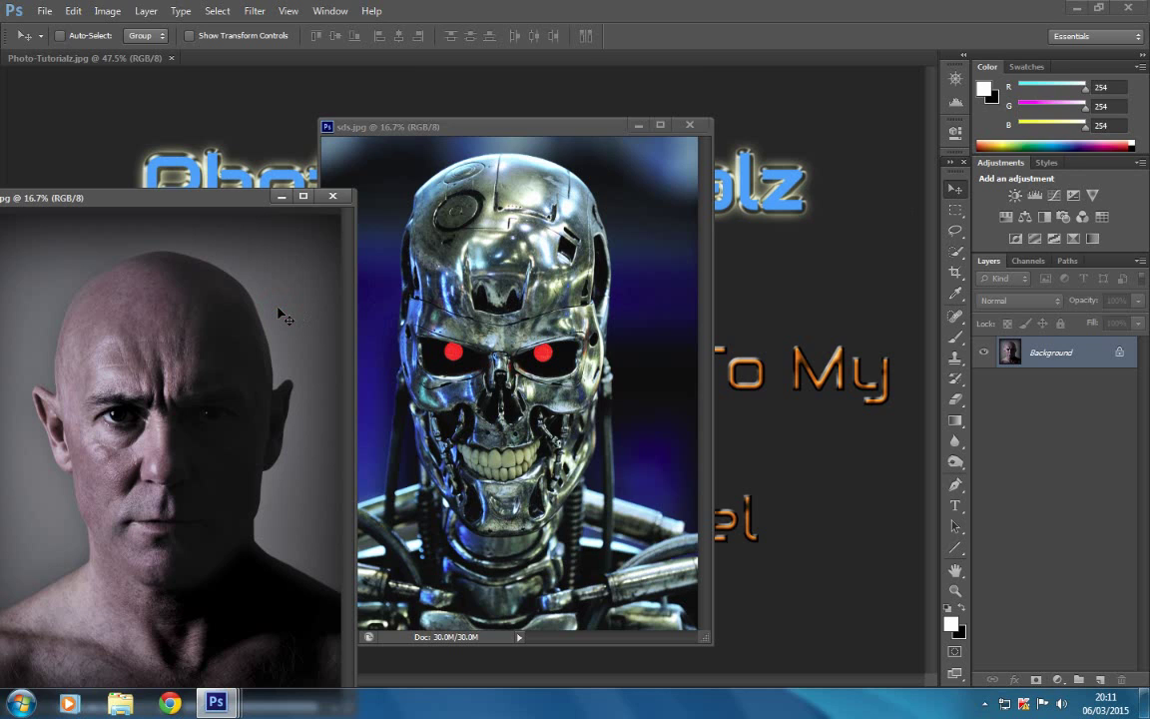
left_click_drag(280, 312, 509, 280)
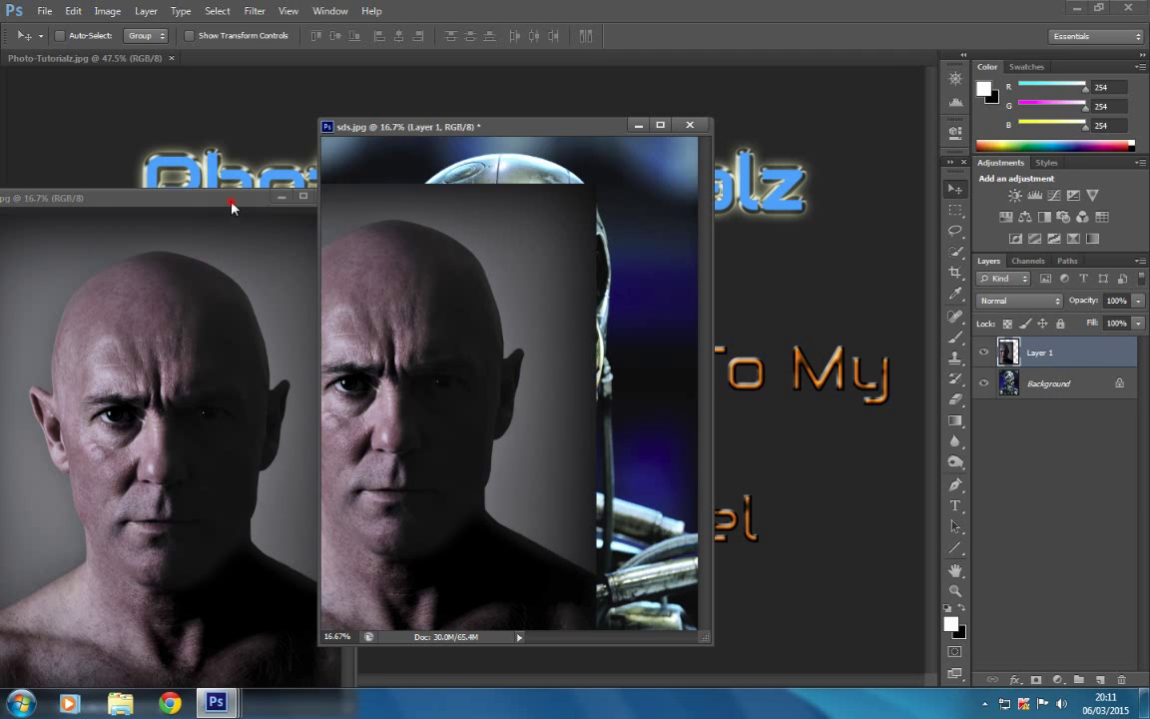
left_click_drag(233, 202, 178, 204)
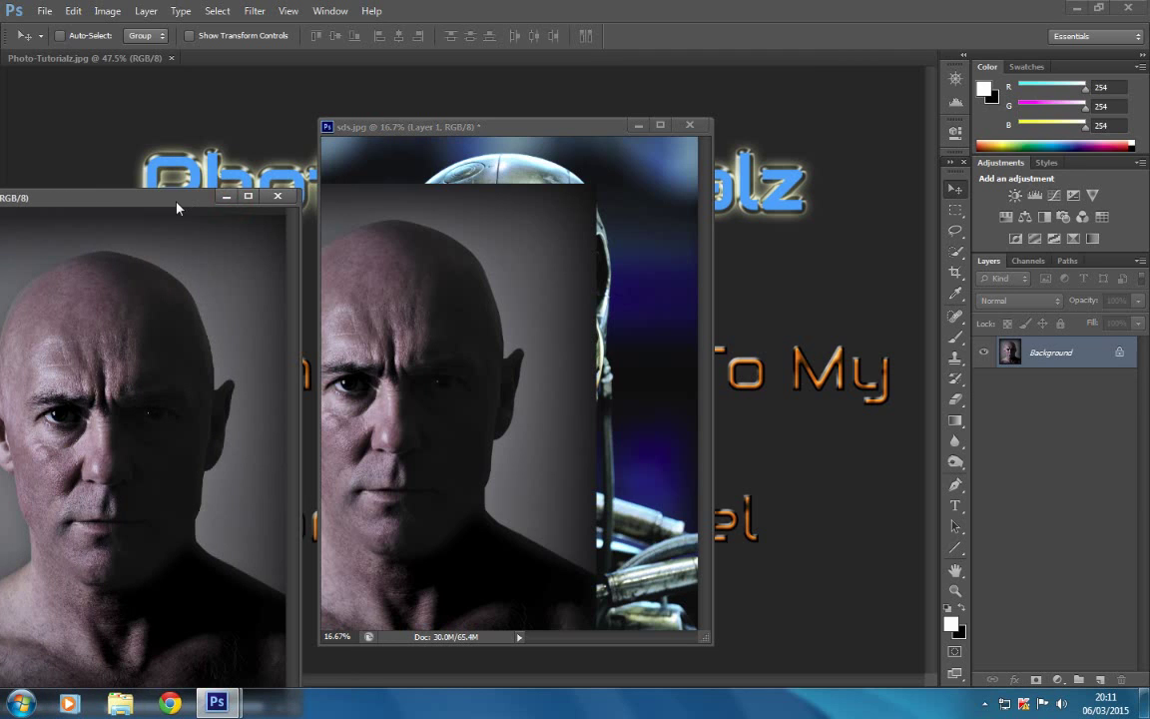
left_click(276, 196)
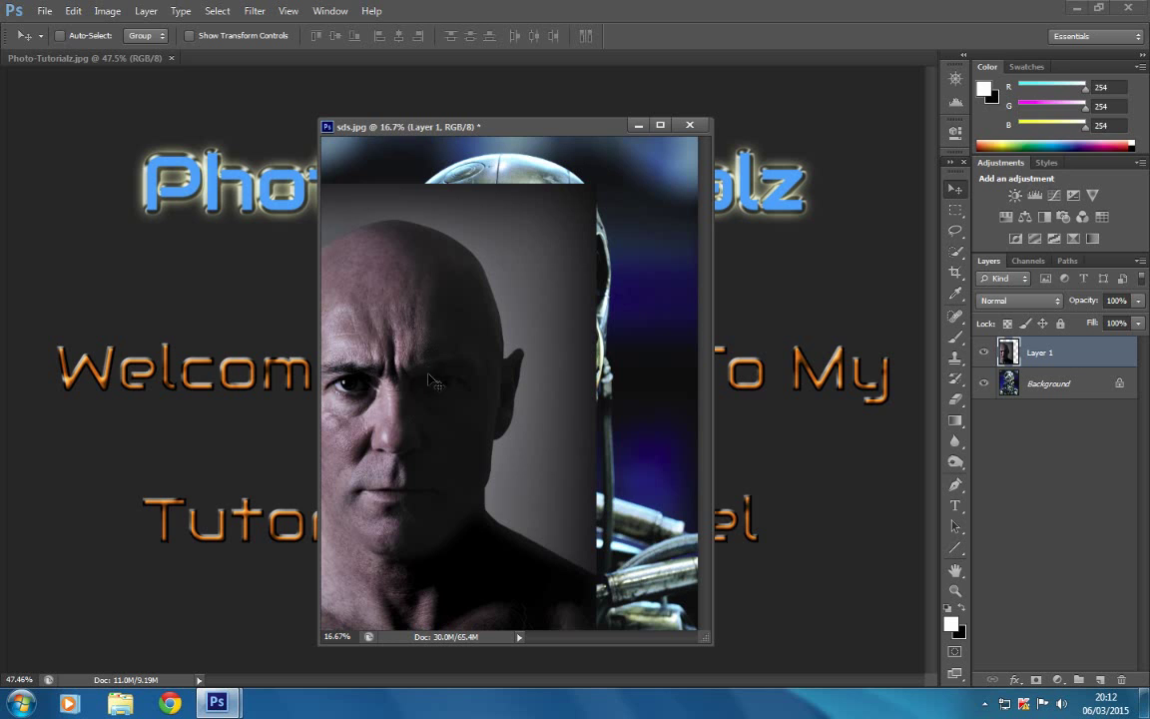
- Reposition the portrait layer in sds.jpg so it is centred over the robot skull and covers nearly the whole canvas
mouse_move(437, 385)
left_mouse_down()
mouse_move(479, 390)
mouse_move(489, 372)
mouse_move(543, 362)
mouse_move(415, 375)
left_mouse_up()
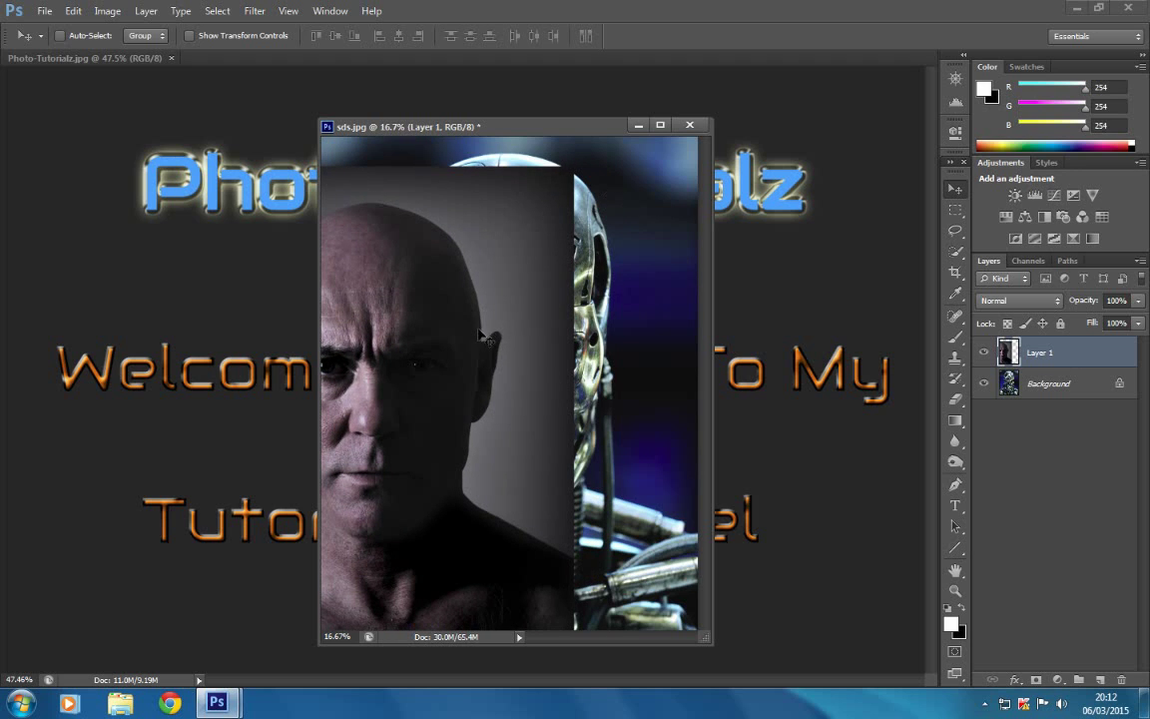
left_click_drag(469, 329, 334, 284)
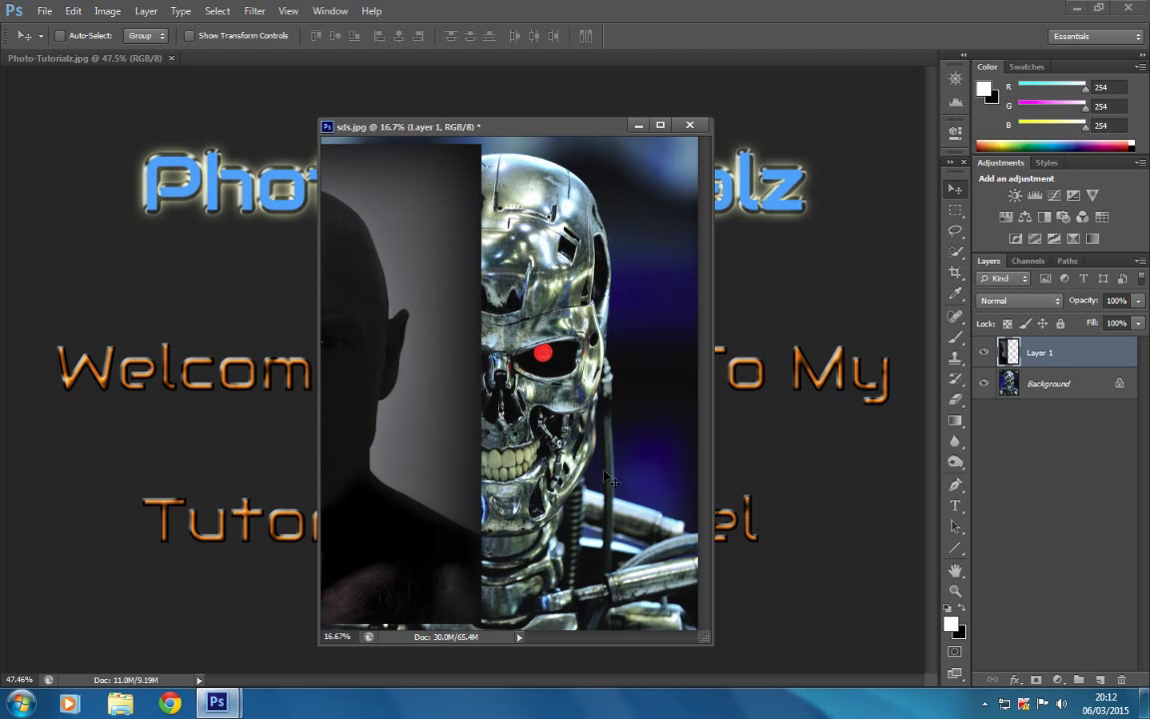
left_click_drag(369, 508, 539, 475)
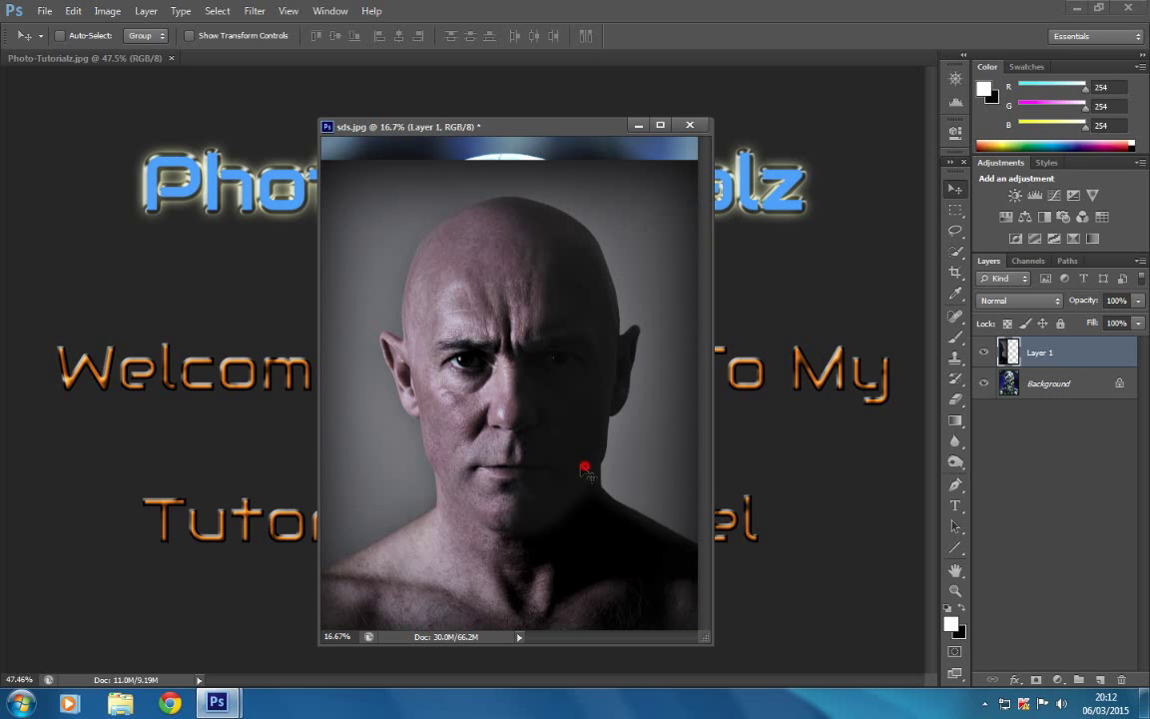
left_click_drag(458, 490, 524, 490)
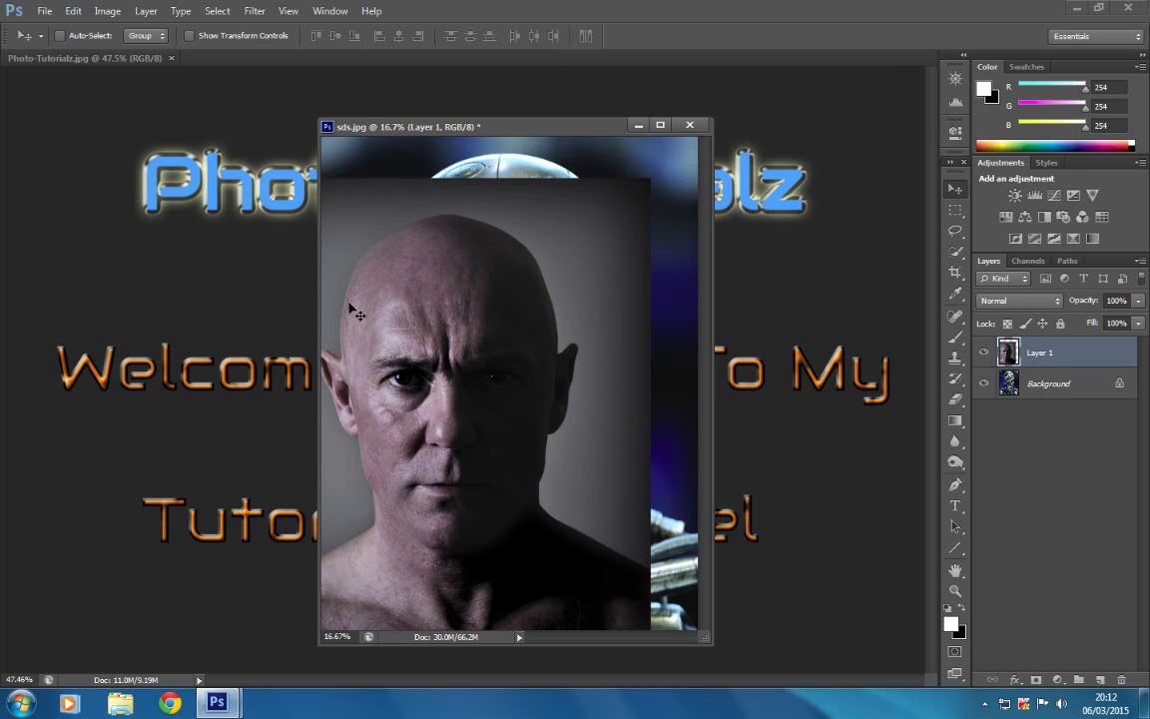
left_click_drag(449, 359, 509, 345)
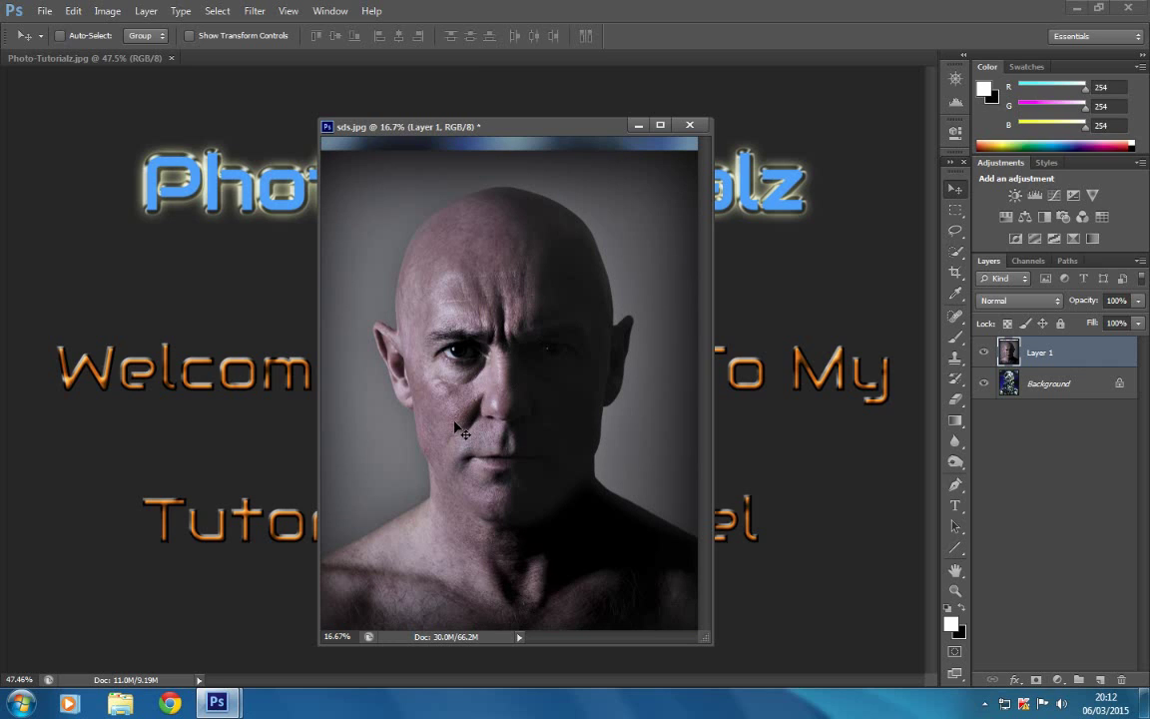
left_click_drag(453, 416, 413, 540)
left_click_drag(326, 504, 449, 400)
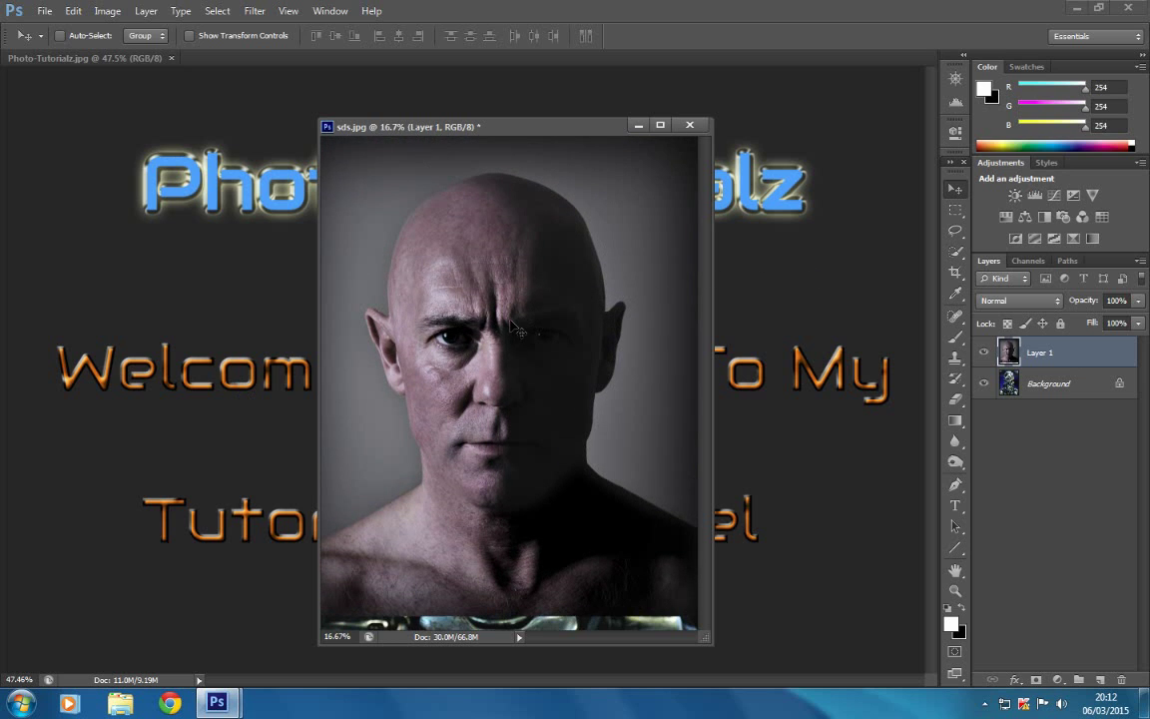
mouse_move(512, 325)
left_mouse_down()
mouse_move(499, 345)
mouse_move(504, 399)
mouse_move(512, 329)
left_mouse_up()
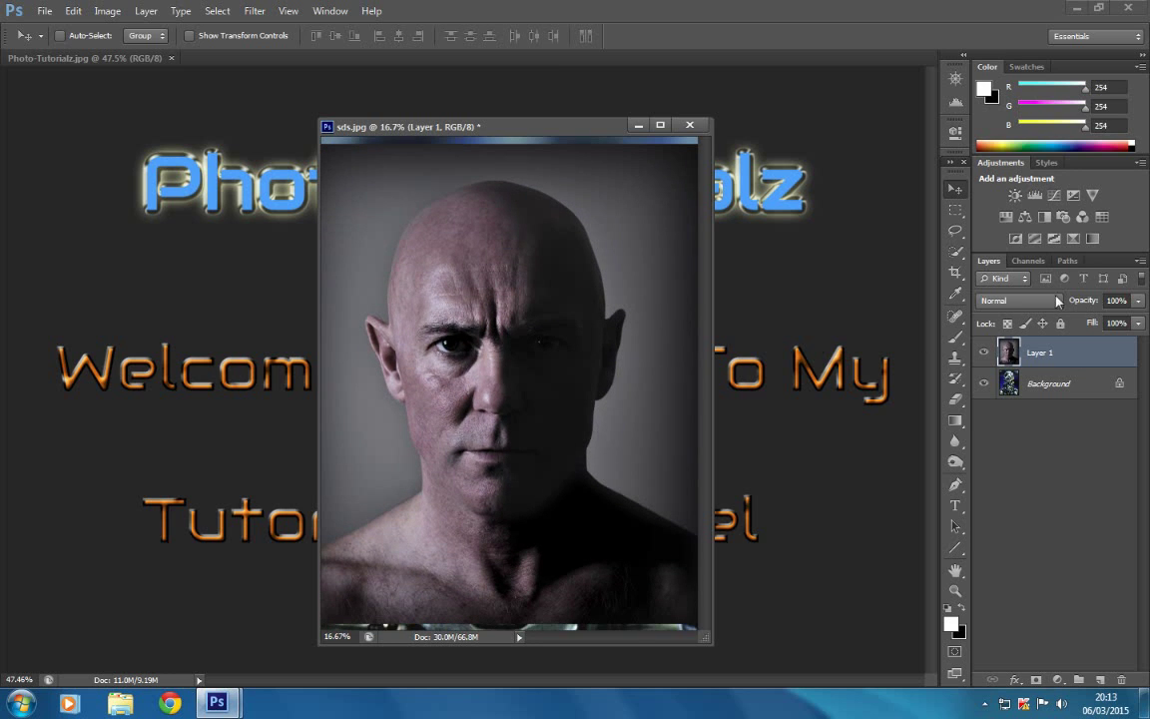
- Lower the portrait layer's opacity to 83% and move it so its visible eye sits over the skull's red eye
left_click(1138, 306)
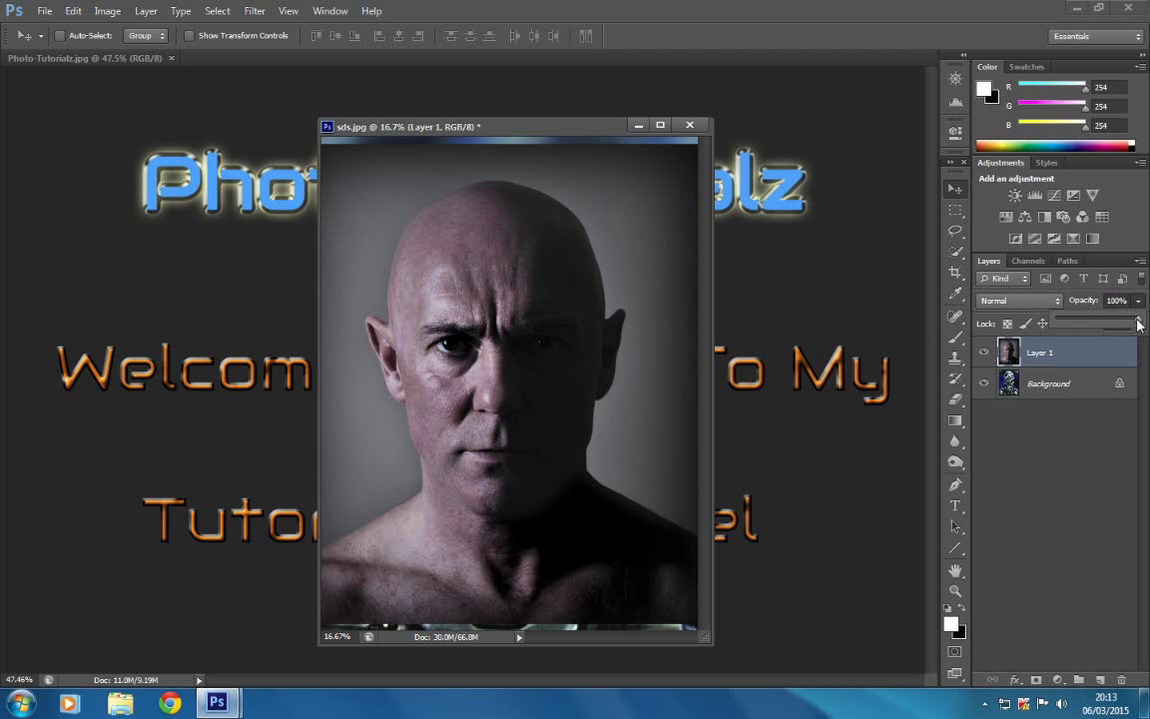
left_click_drag(1138, 323, 1123, 322)
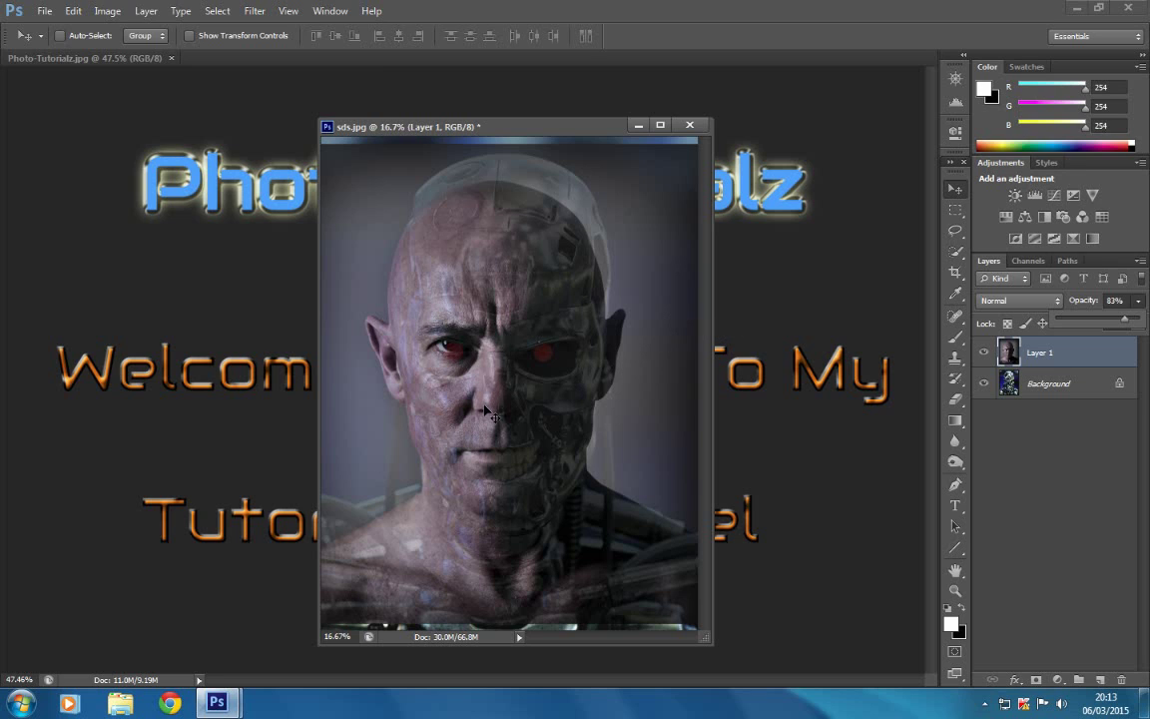
left_click_drag(441, 371, 536, 429)
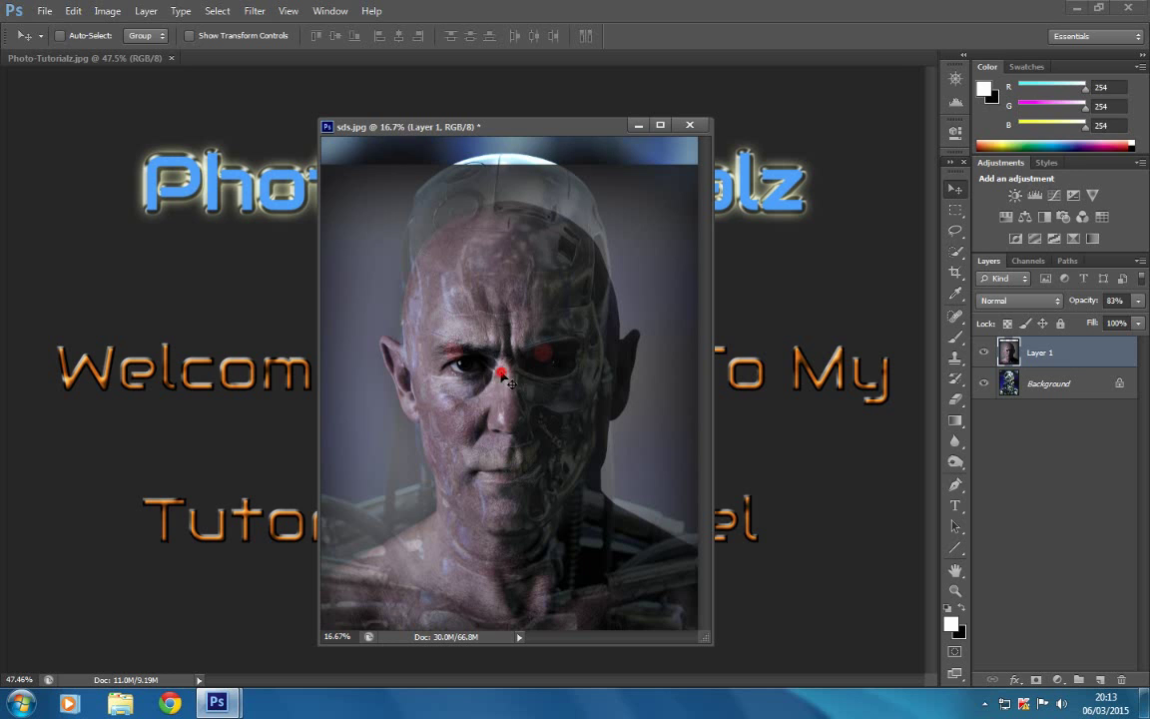
left_click_drag(455, 340, 492, 358)
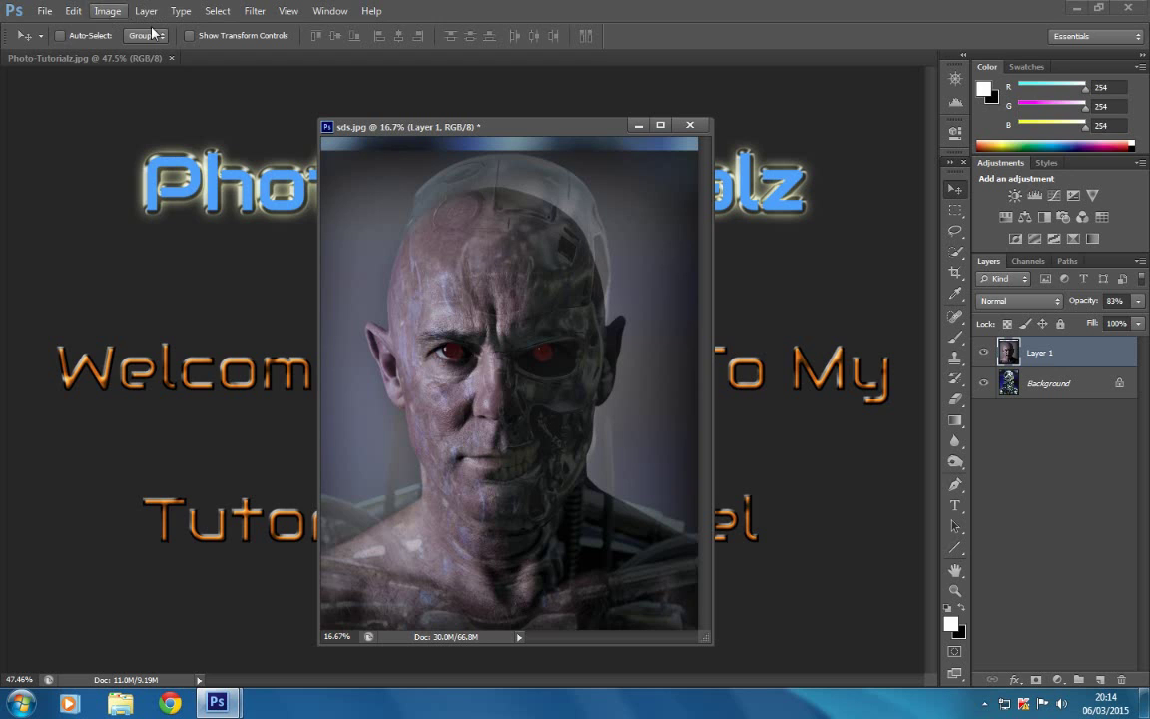
- Scale the portrait layer vertically to a height of 108.50%, keeping its width at 100%
left_click(72, 11)
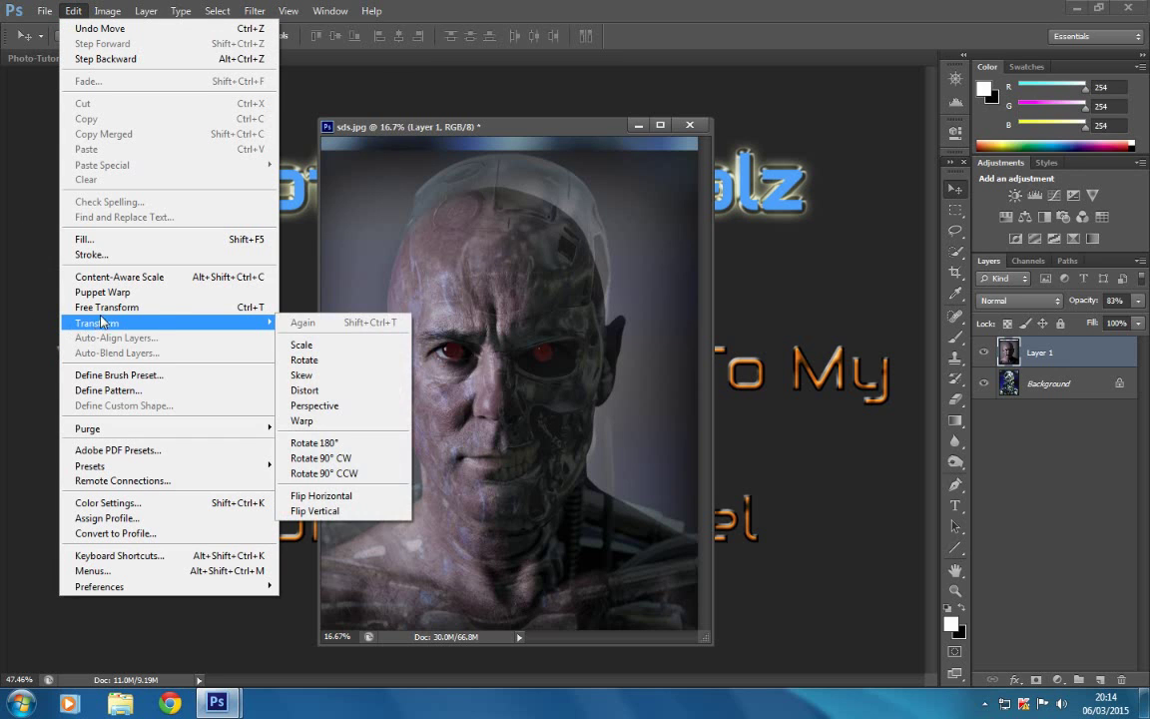
mouse_move(105, 324)
left_click(297, 345)
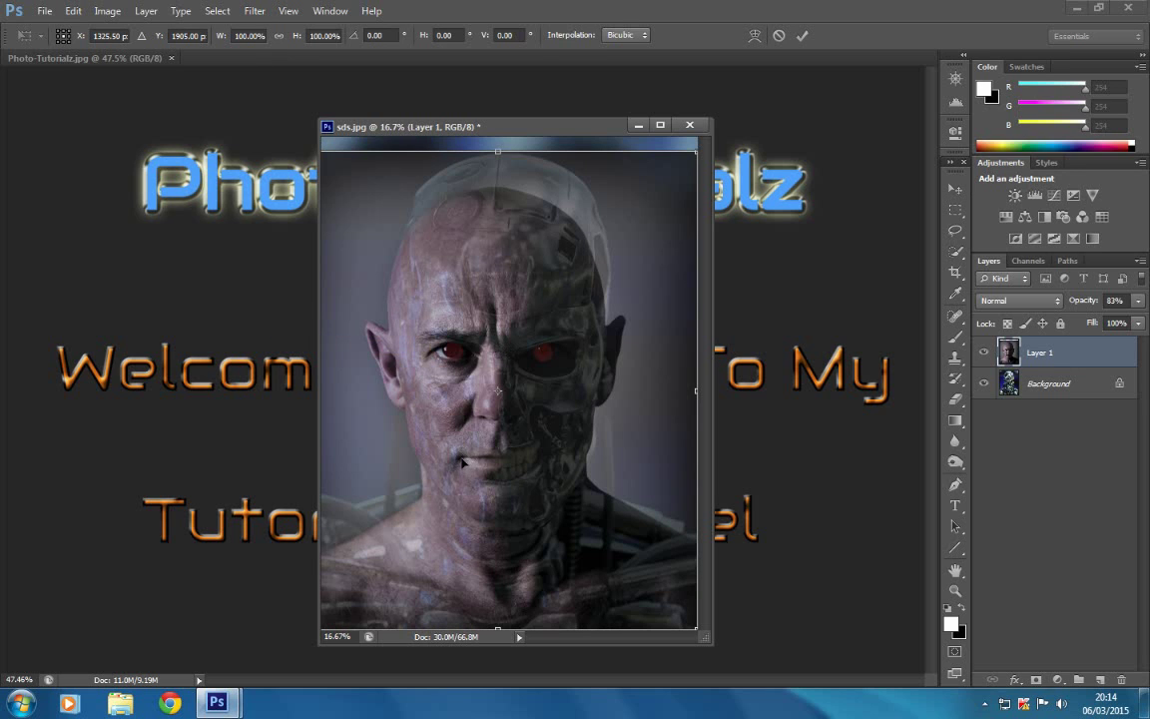
left_click(495, 151)
left_click_drag(495, 151, 497, 137)
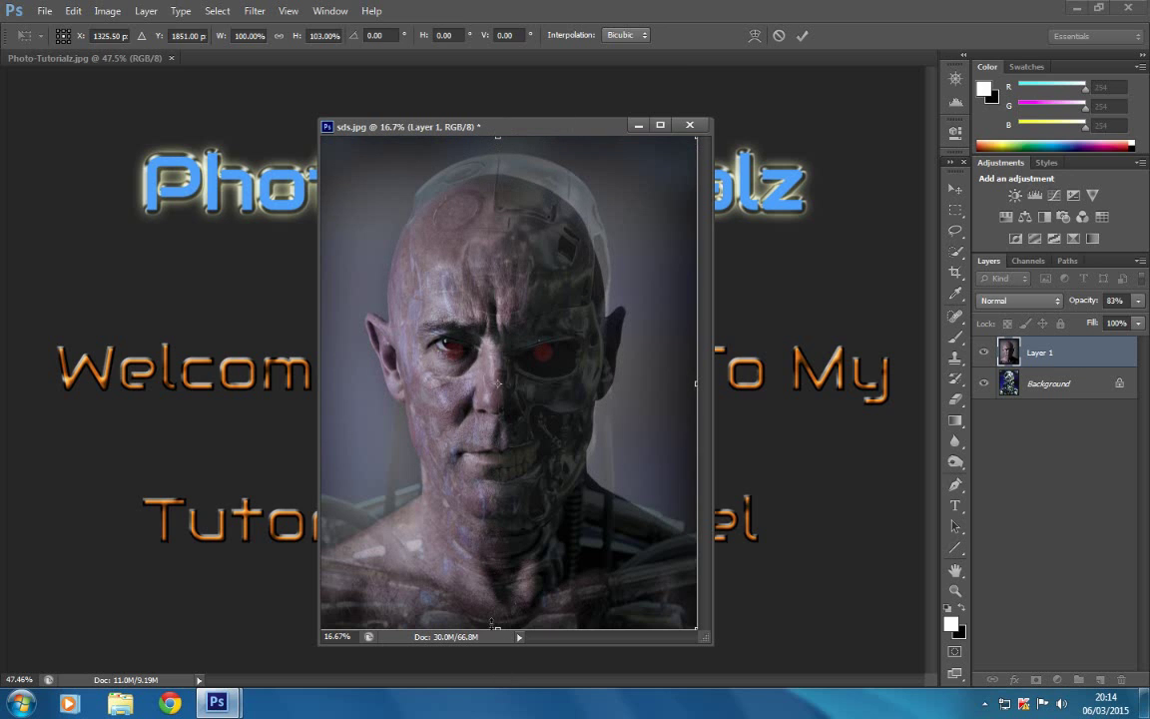
left_click_drag(443, 571, 430, 493)
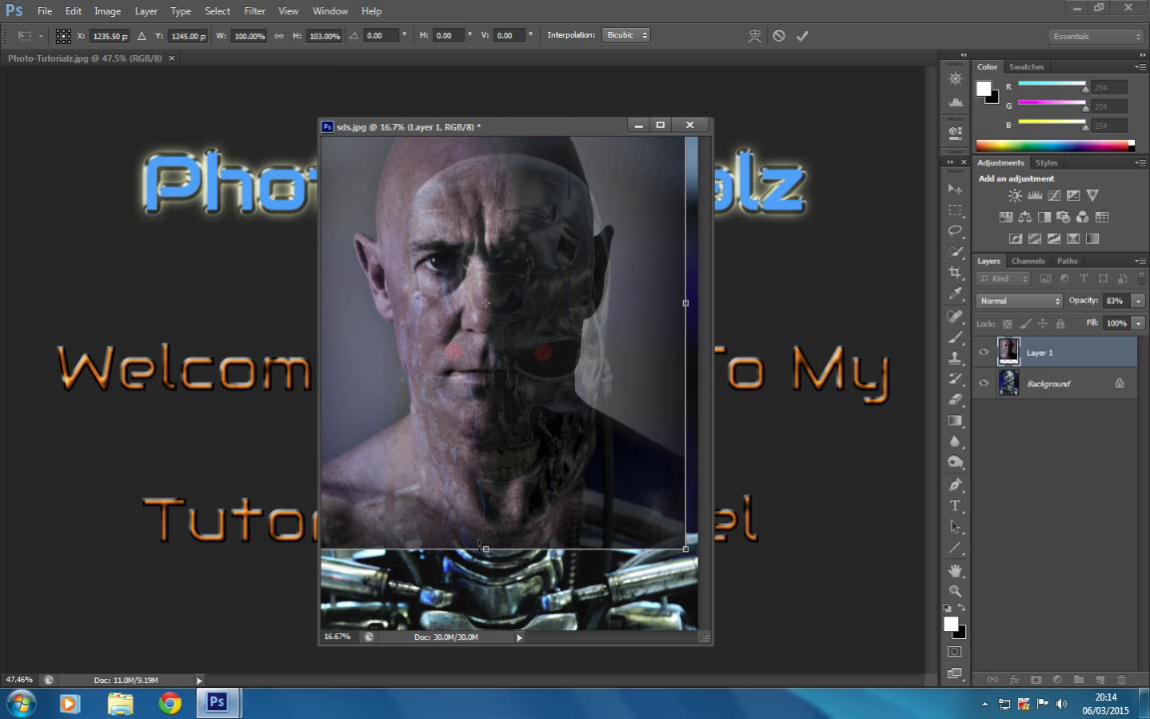
left_click_drag(485, 548, 486, 578)
left_click_drag(455, 493, 439, 534)
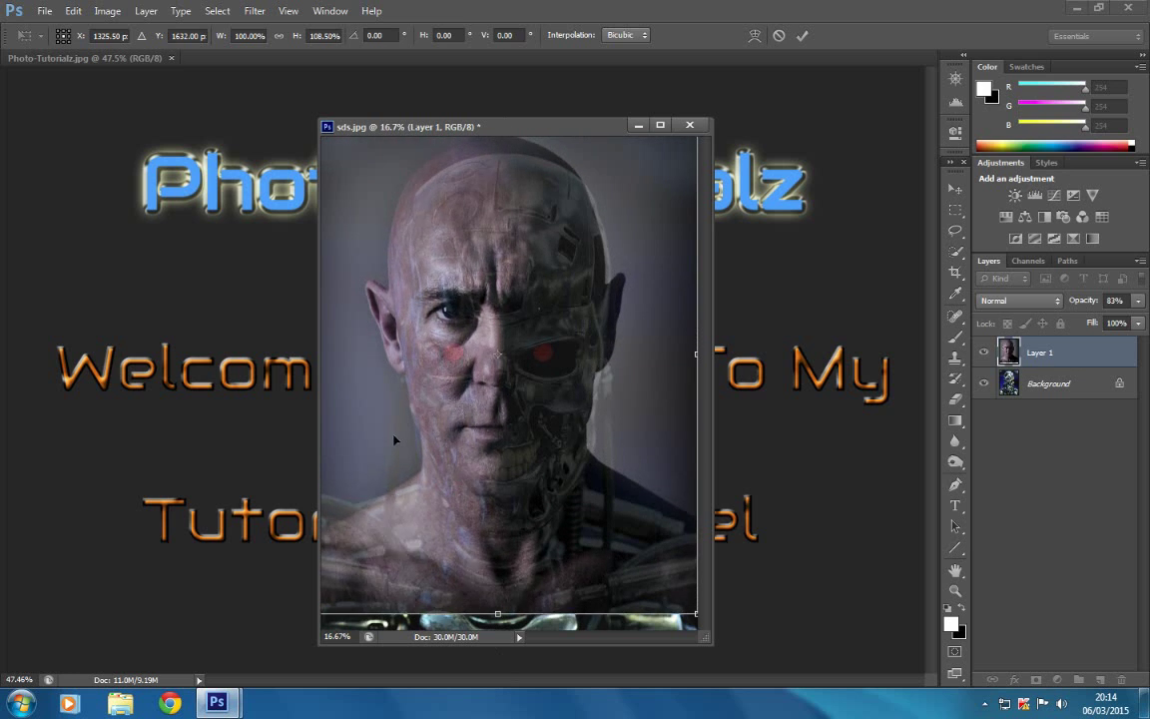
- Shift the stretched portrait down until its eye and mouth line up with the skull's, and apply the transform
left_click_drag(385, 427, 391, 455)
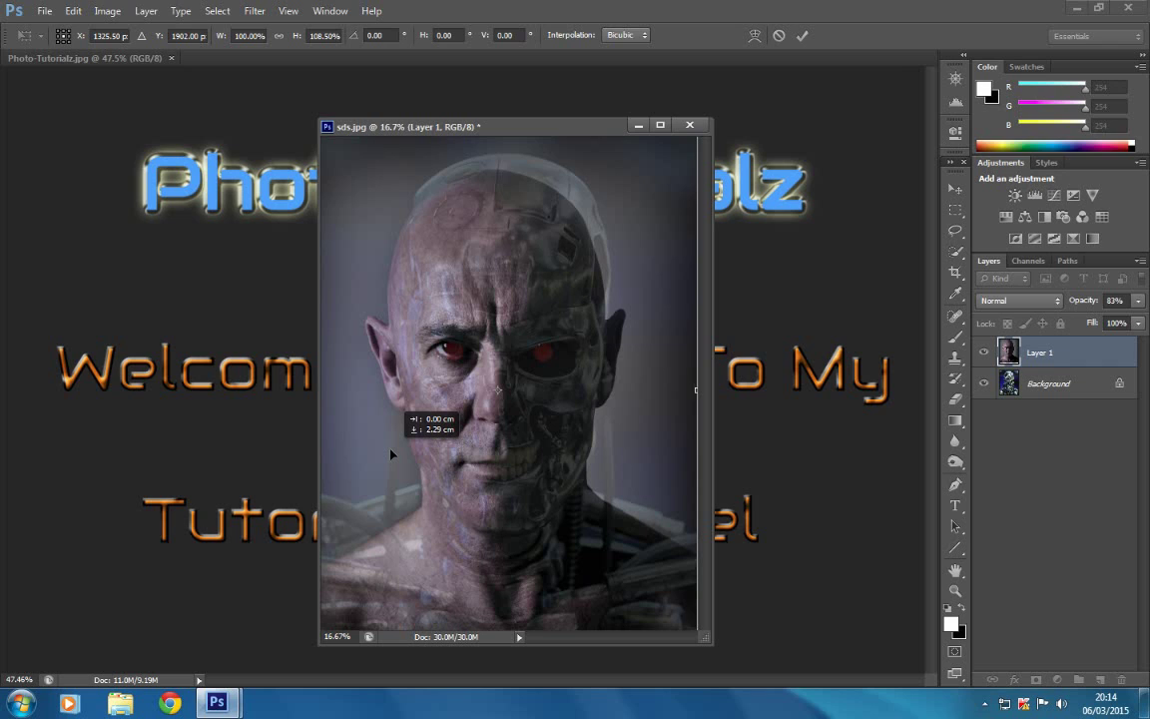
left_click_drag(391, 455, 390, 455)
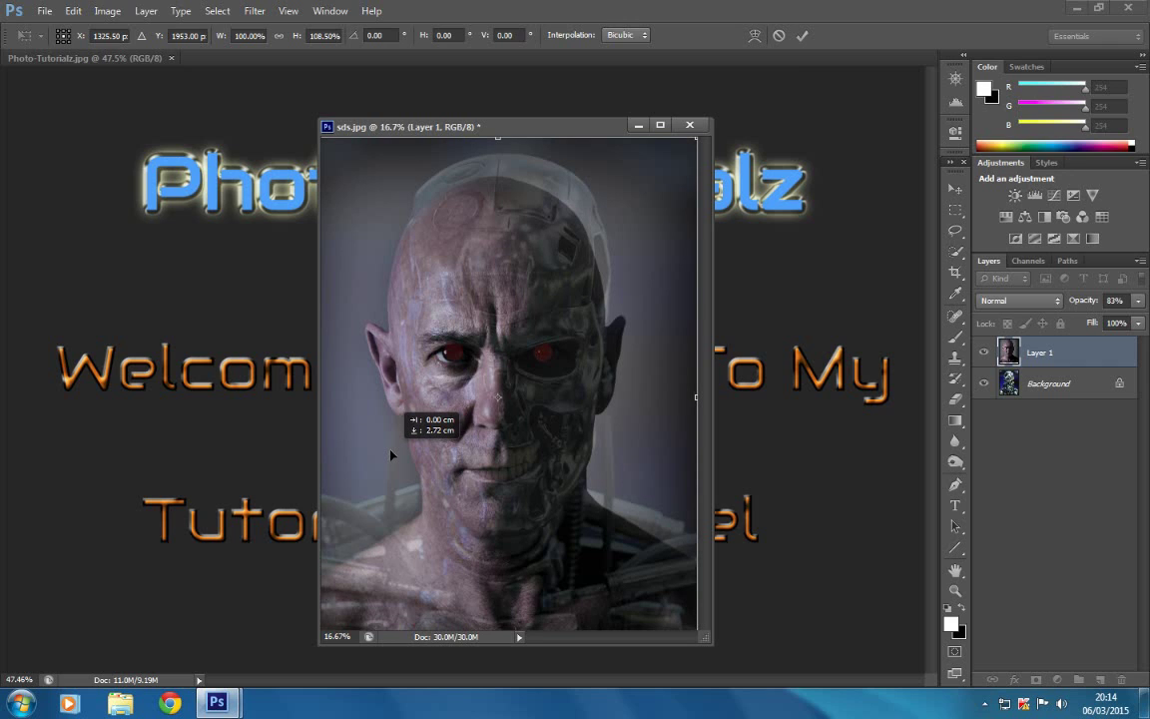
left_click_drag(390, 455, 394, 451)
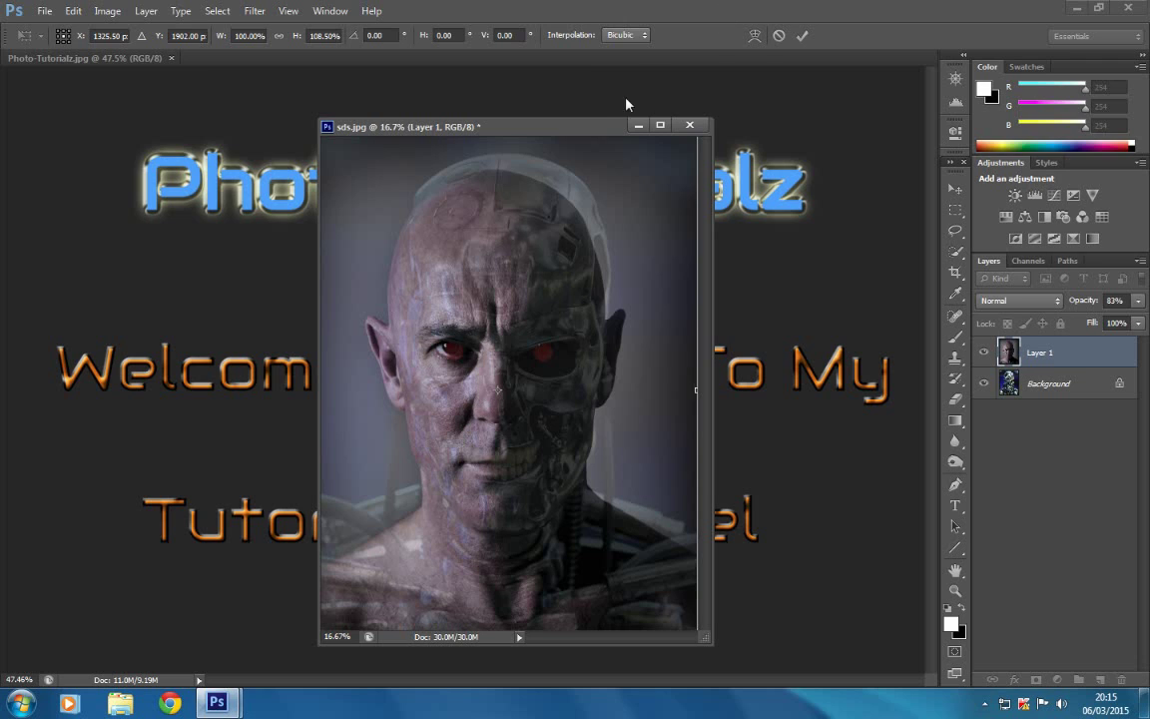
left_click(803, 43)
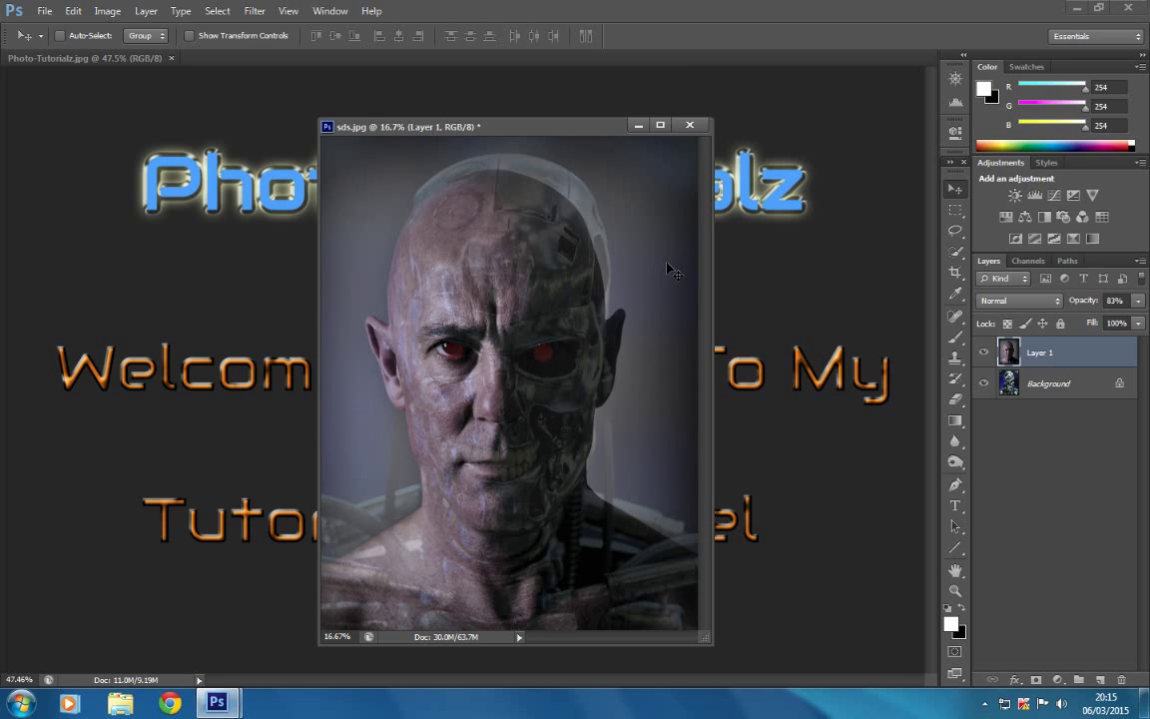
- Enlarge the sds.jpg view to 33.3% and examine how the portrait's eyes, nose and mouth align with the skull
left_click(660, 124)
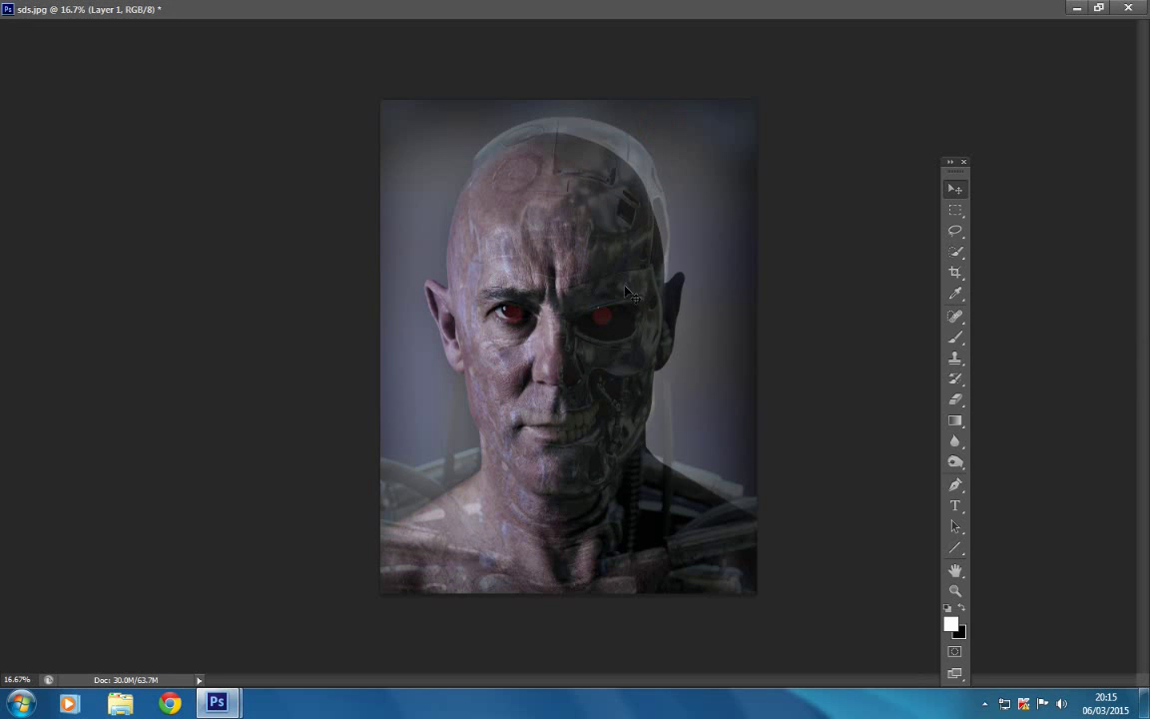
left_click(956, 590)
left_click(539, 434)
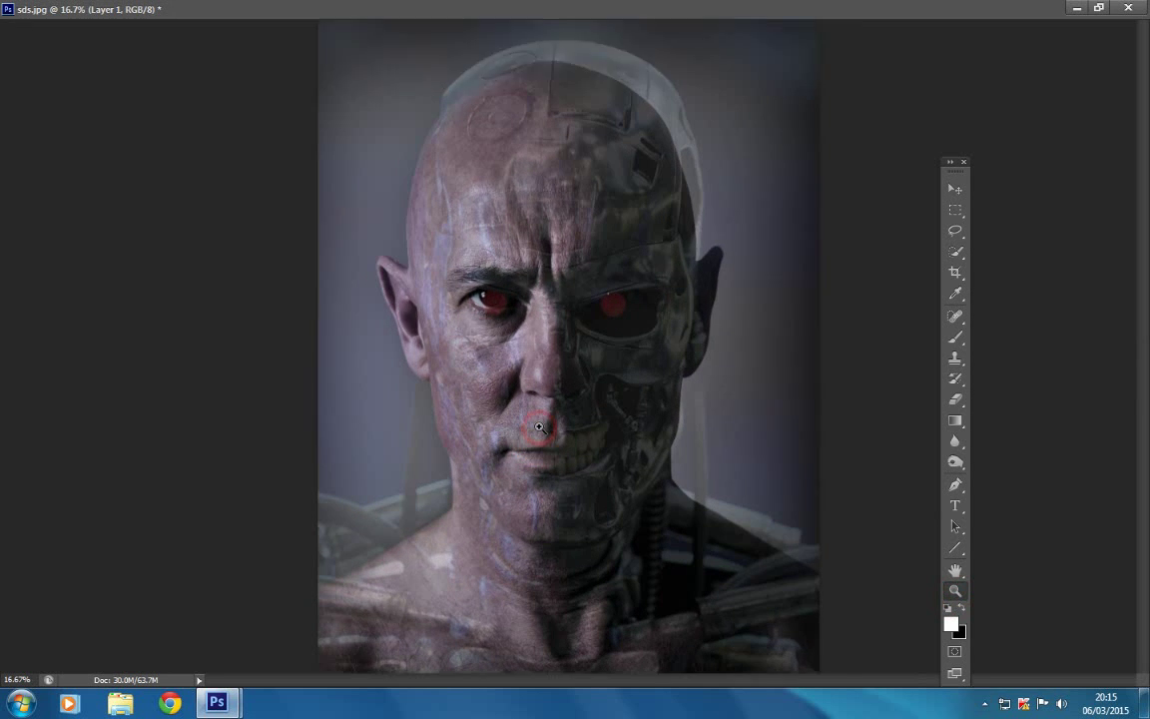
left_click(529, 431)
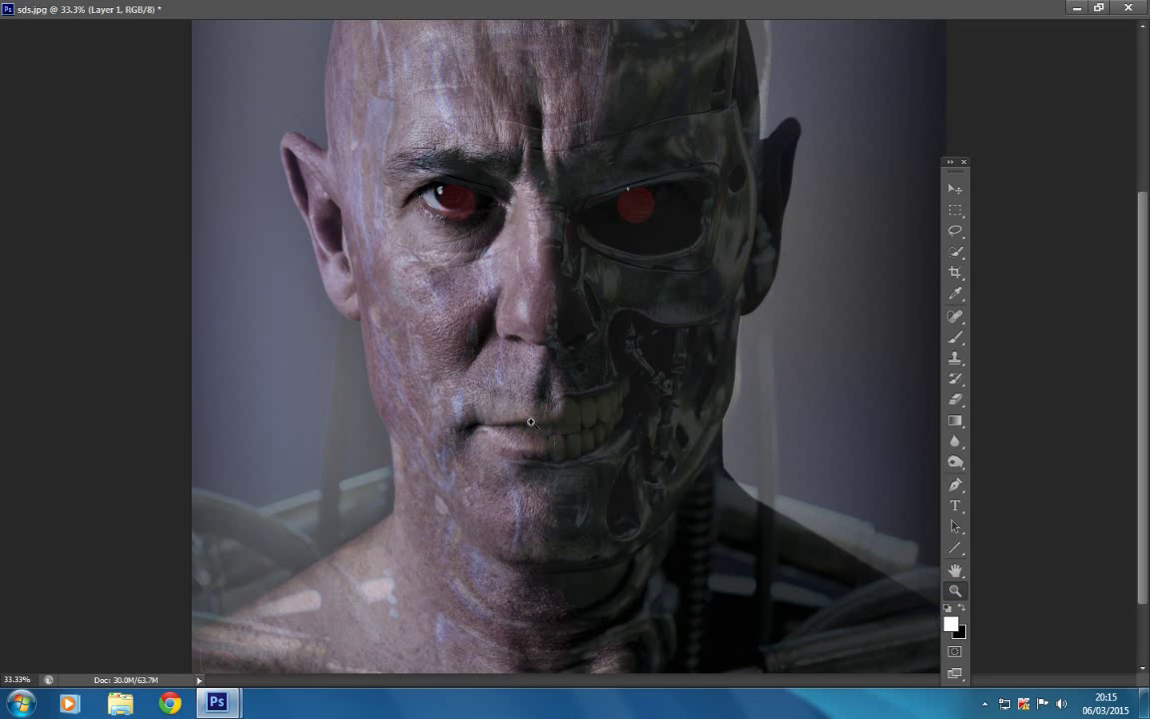
scroll(499, 370, "up", 2)
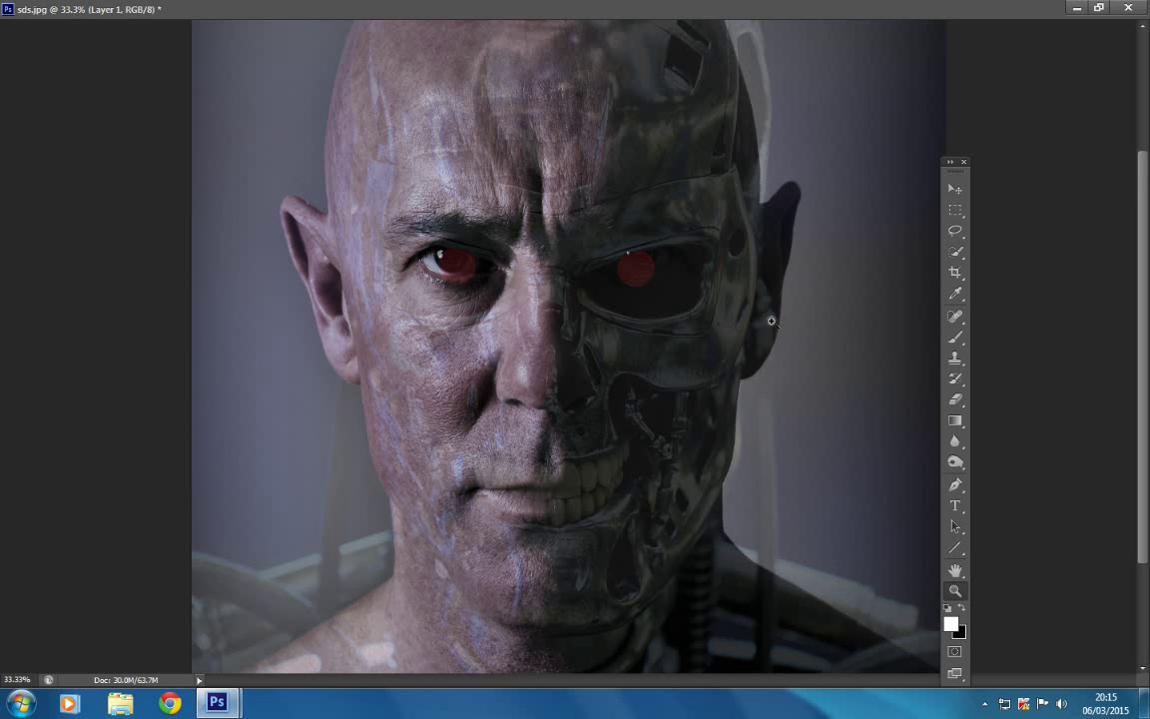
left_click(1097, 9)
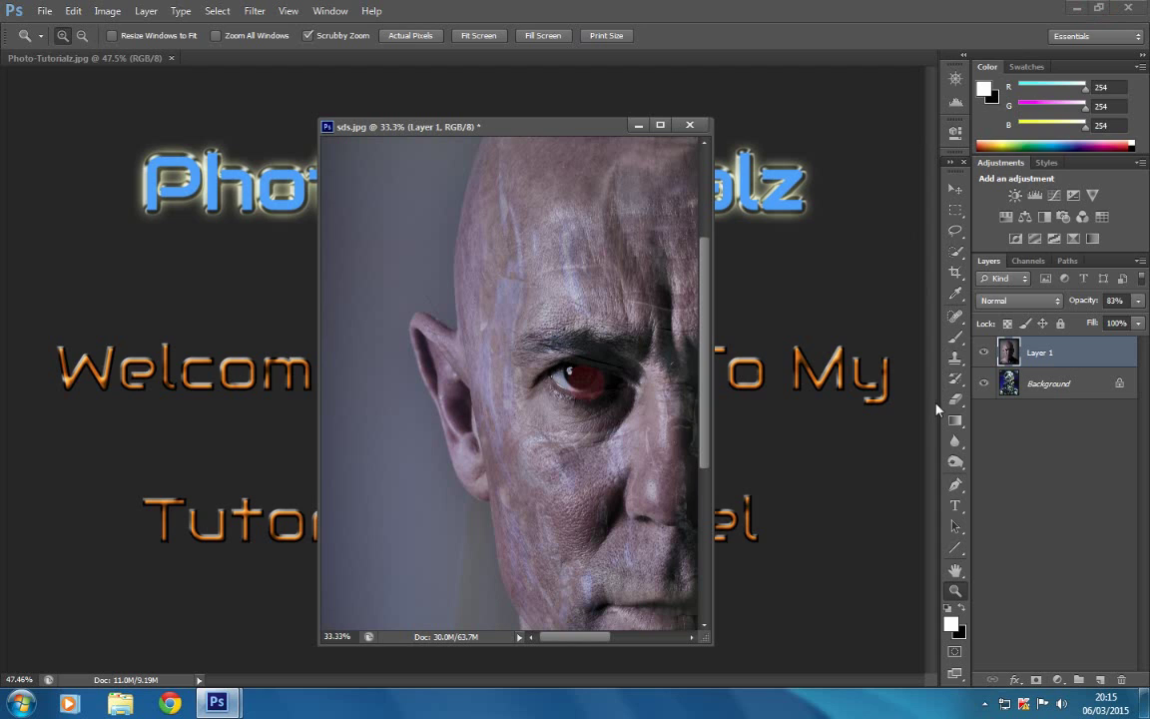
- Choose the standard Eraser Tool and set its soft brush to a size of 102 px
left_click(951, 383)
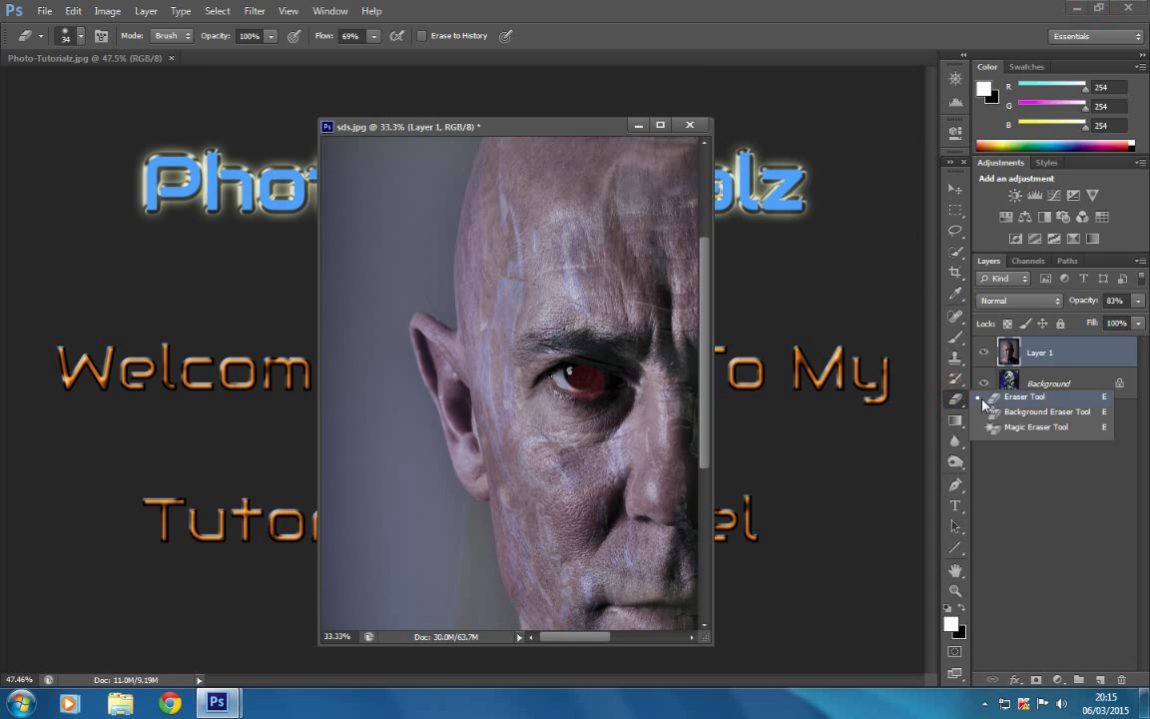
left_click(1001, 398)
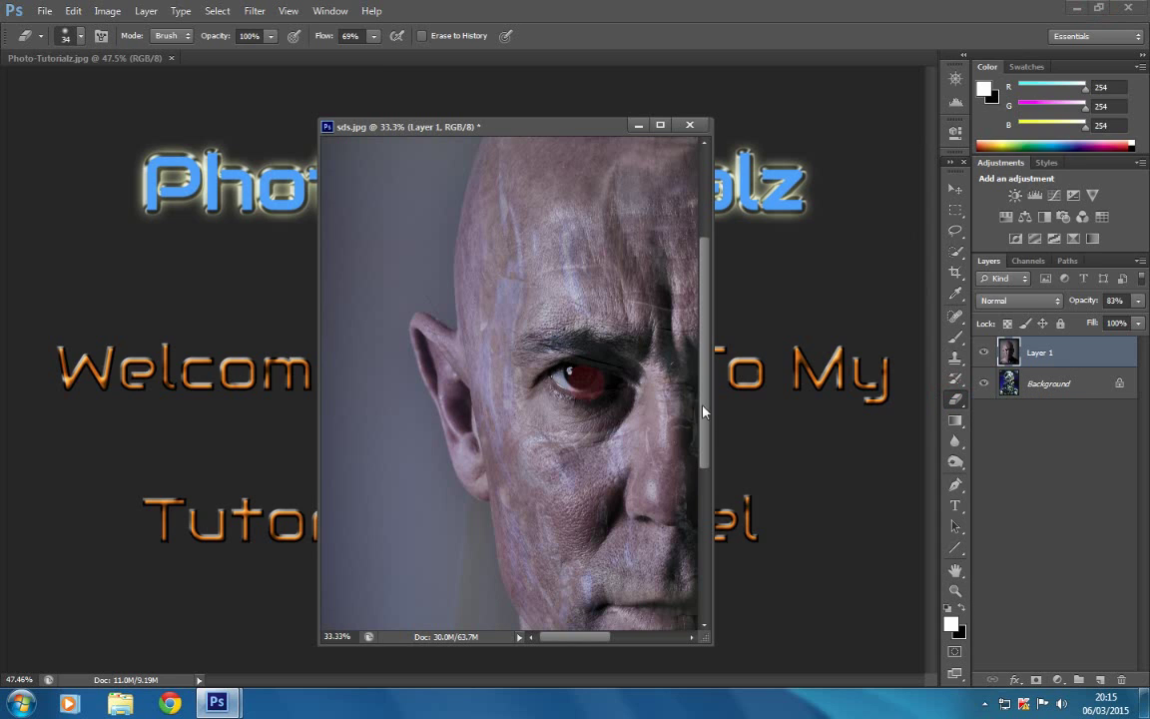
right_click(965, 401)
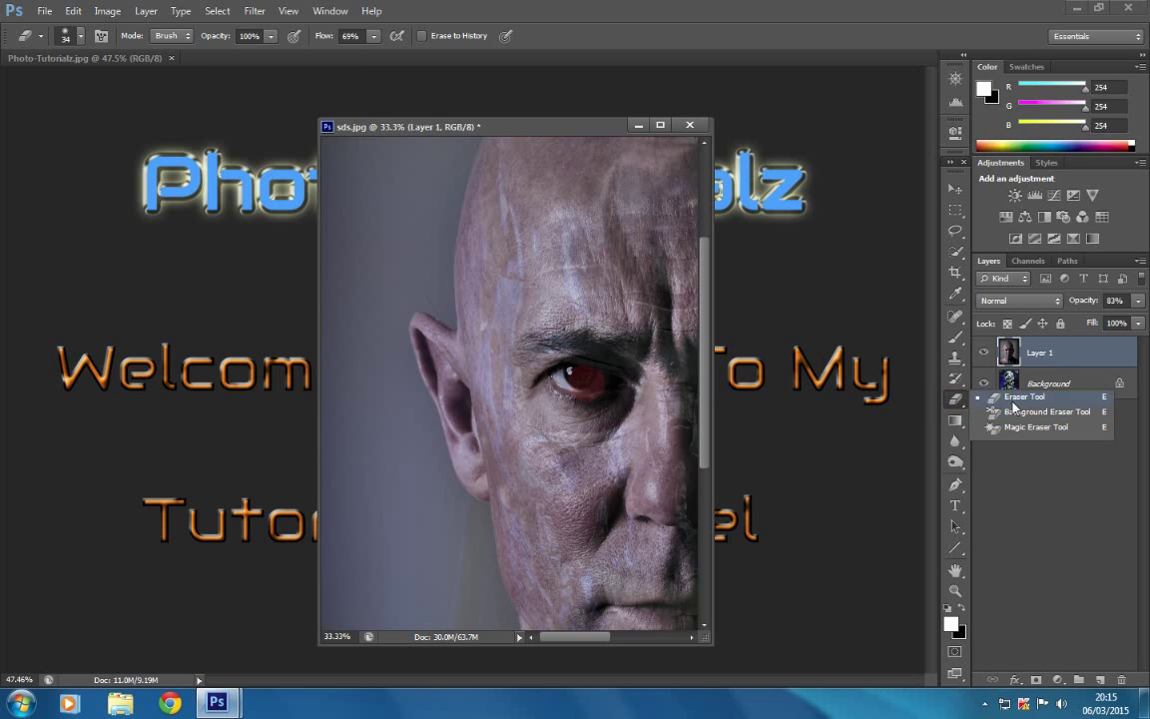
left_click(1012, 400)
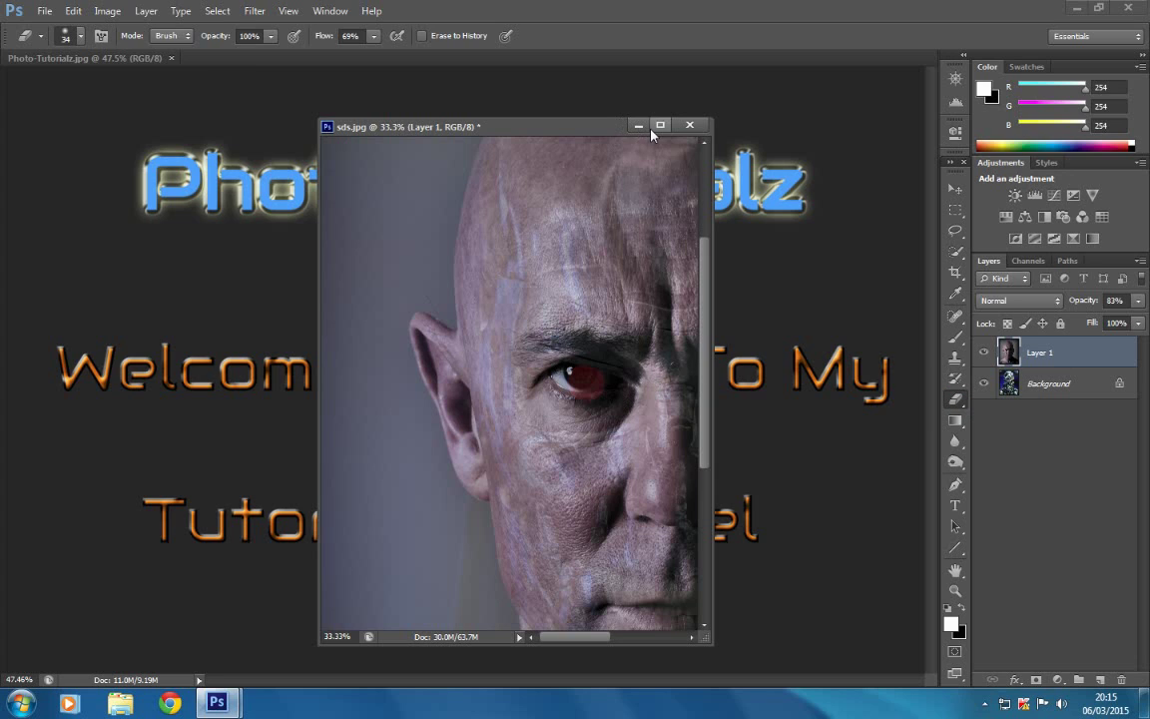
left_click(270, 38)
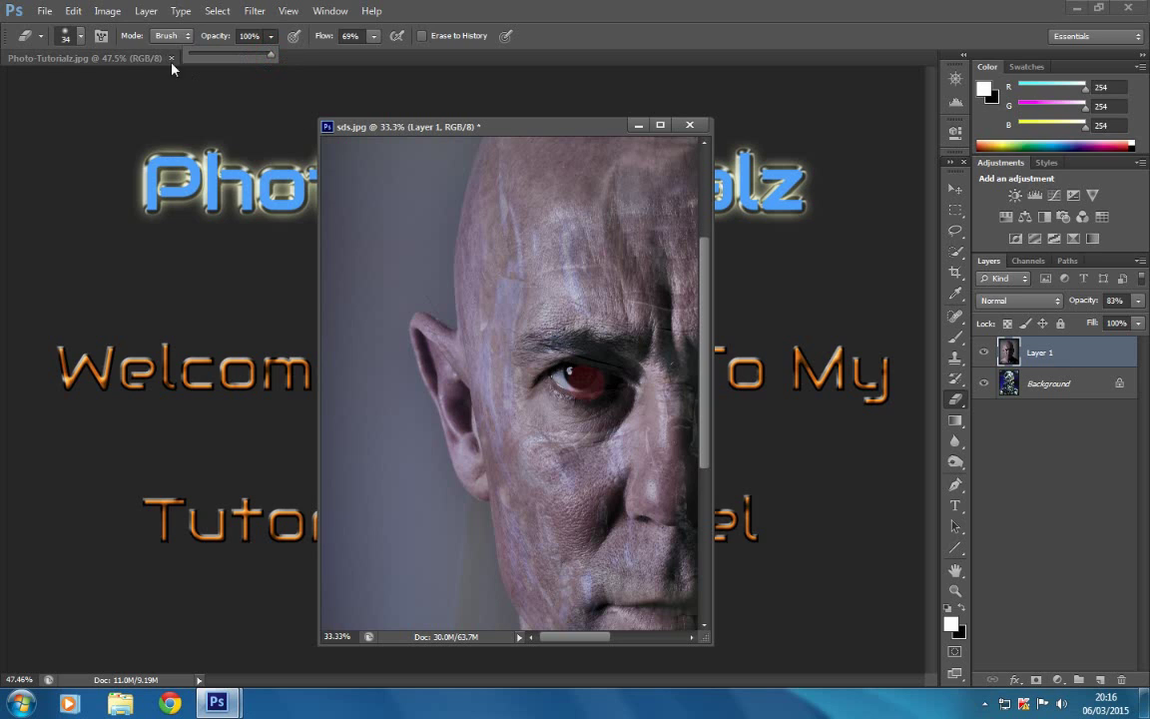
left_click(70, 35)
left_click_drag(49, 88, 68, 88)
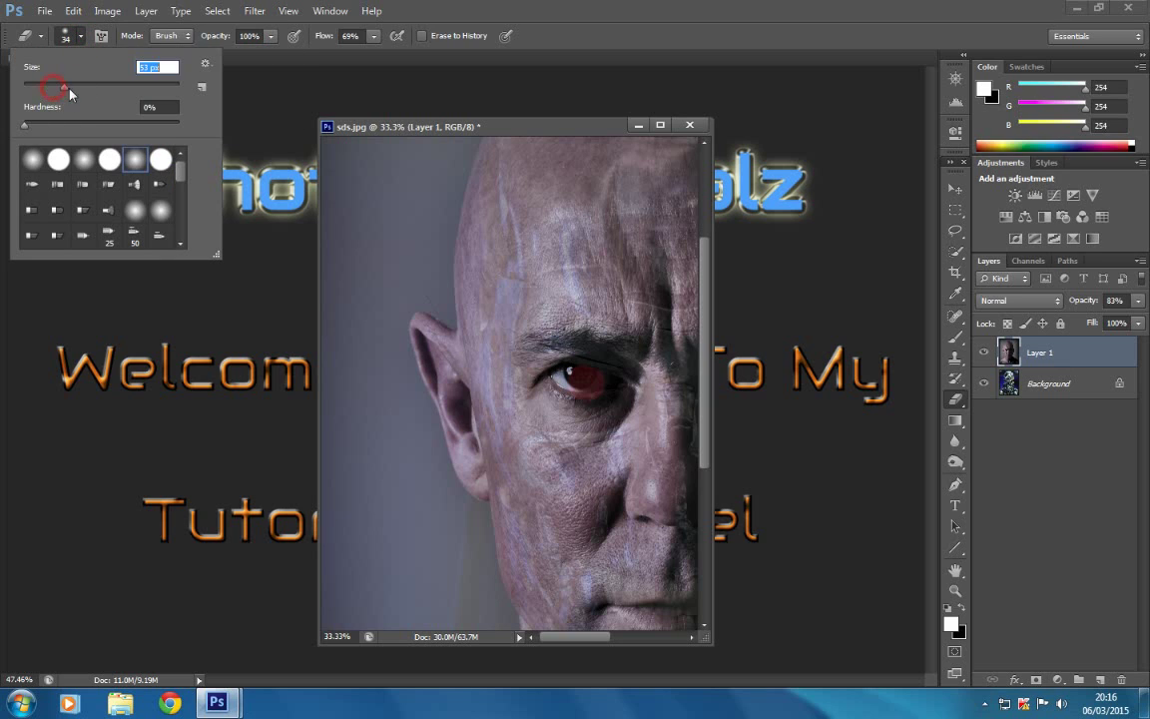
- Try erasing a strip of skin at the portrait's temple with the eraser at 100% opacity, and undo it
mouse_move(502, 253)
left_mouse_down()
mouse_move(513, 307)
mouse_move(498, 216)
mouse_move(505, 300)
mouse_move(495, 305)
mouse_move(510, 331)
mouse_move(524, 246)
mouse_move(509, 219)
mouse_move(535, 308)
mouse_move(510, 221)
mouse_move(520, 280)
mouse_move(519, 270)
mouse_move(510, 330)
mouse_move(513, 230)
left_mouse_up()
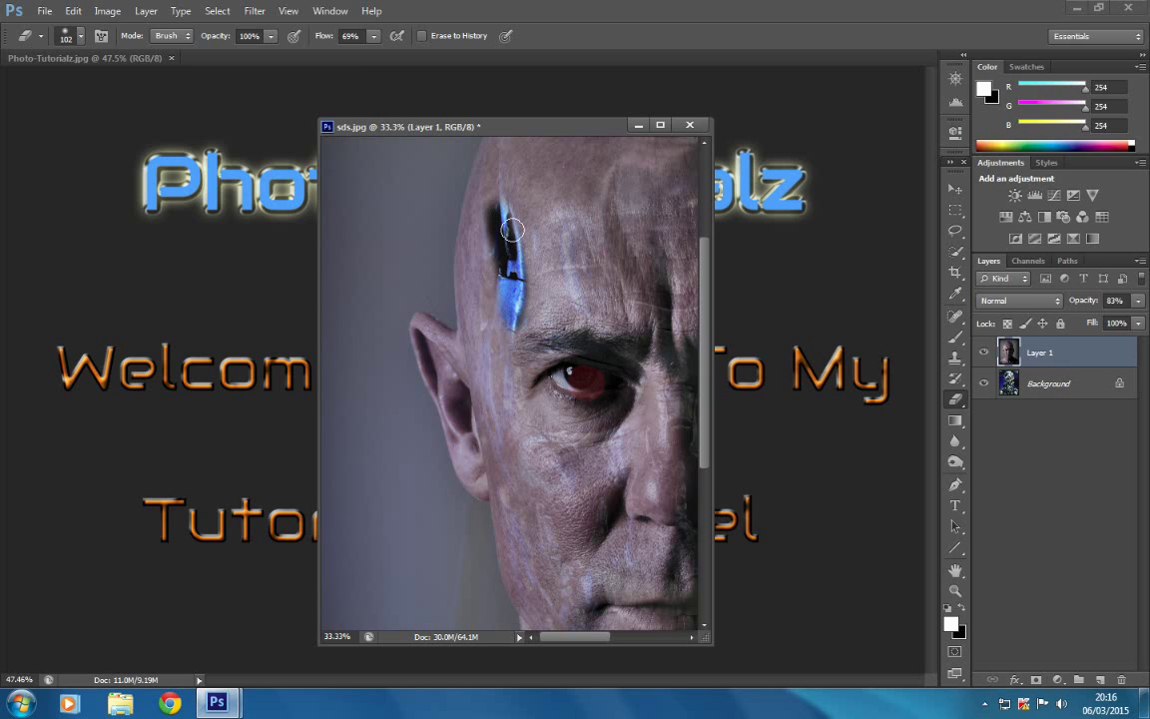
left_click(72, 11)
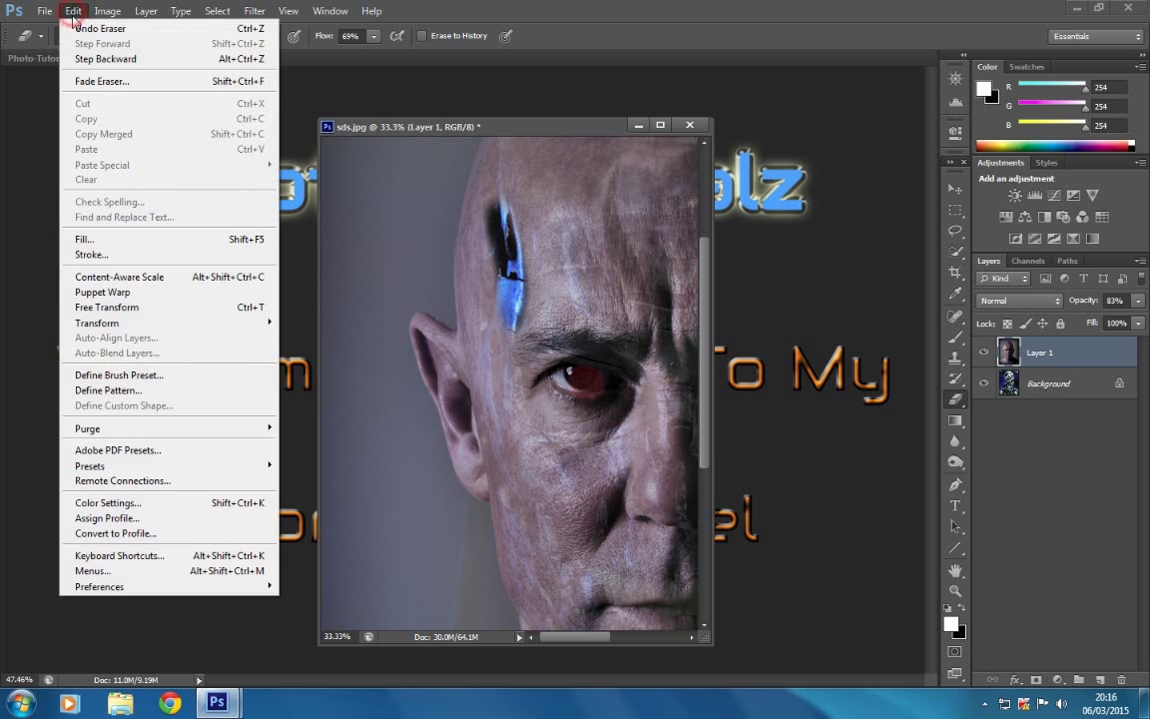
left_click(76, 30)
- Set the eraser opacity to 64% and erase a narrow patch of skin on the cheek below the ear, revealing the skull
left_click(269, 36)
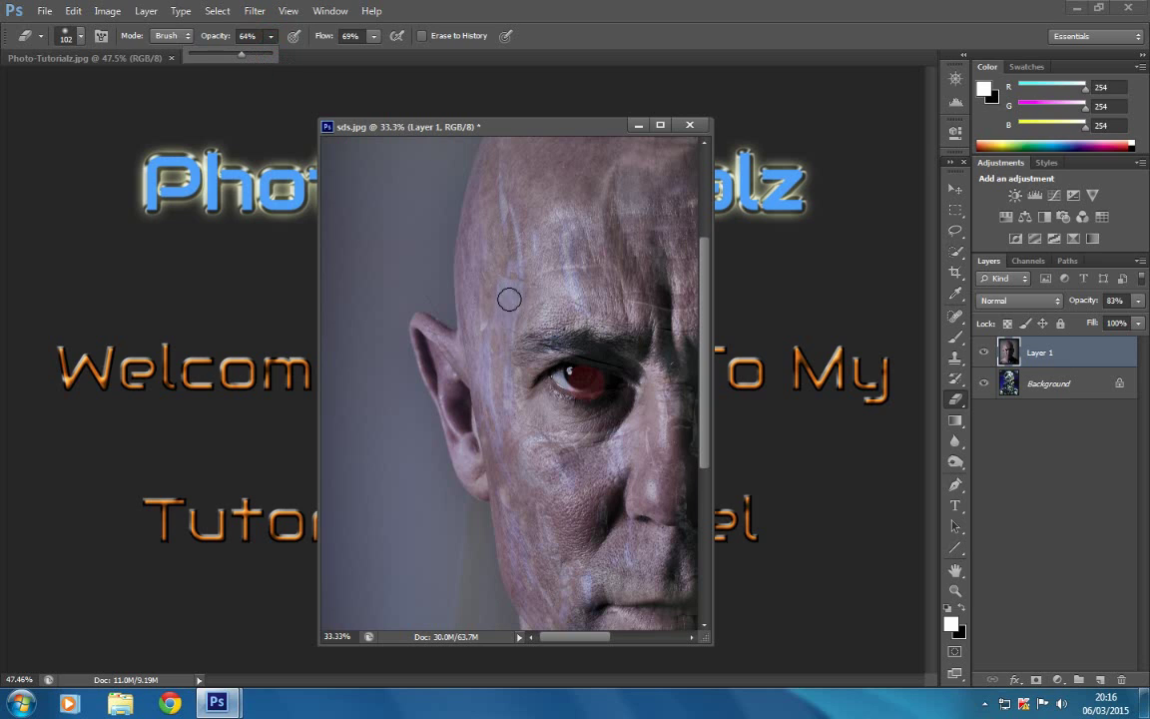
mouse_move(508, 300)
left_mouse_down()
mouse_move(485, 342)
mouse_move(483, 403)
left_mouse_up()
left_click_drag(593, 640, 603, 641)
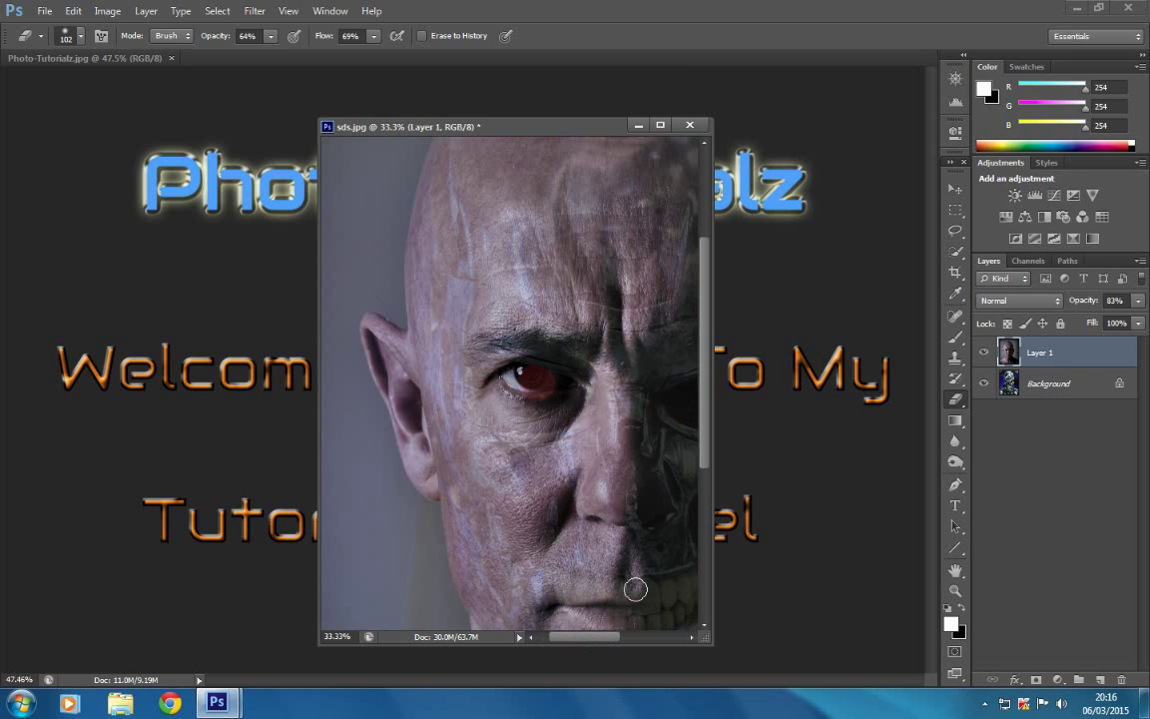
left_click_drag(704, 464, 704, 498)
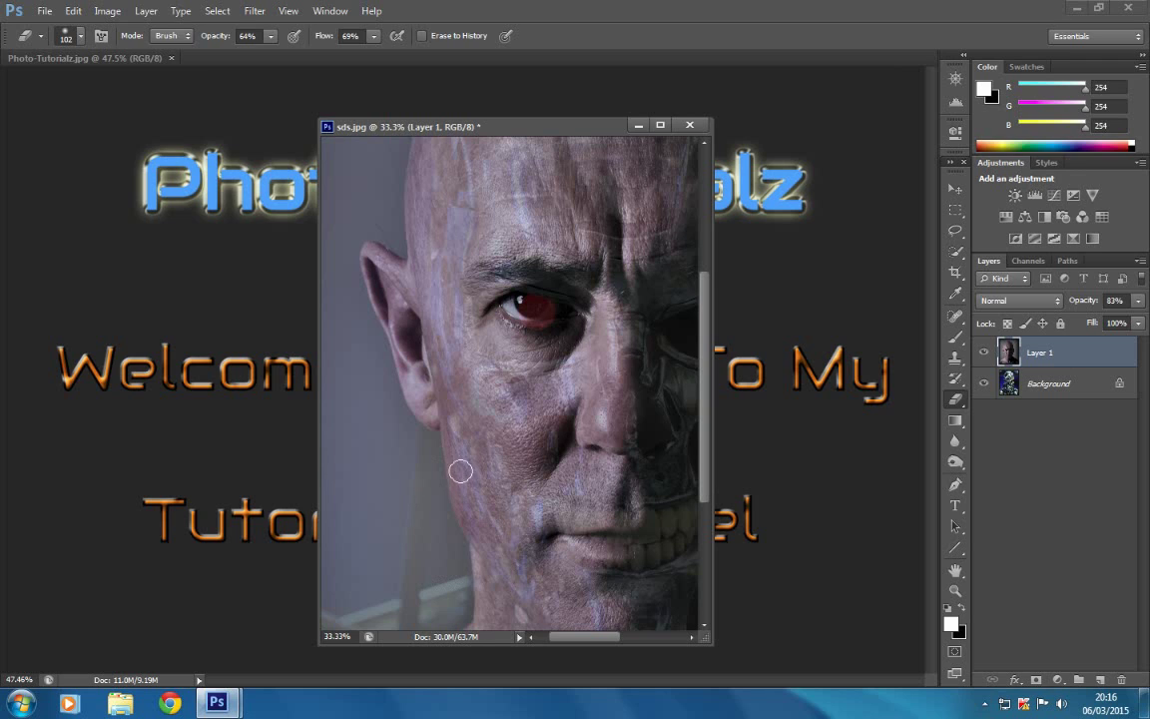
left_click(467, 431)
mouse_move(467, 431)
left_mouse_down()
mouse_move(504, 520)
mouse_move(466, 446)
mouse_move(491, 509)
mouse_move(464, 445)
left_mouse_up()
left_click(477, 449)
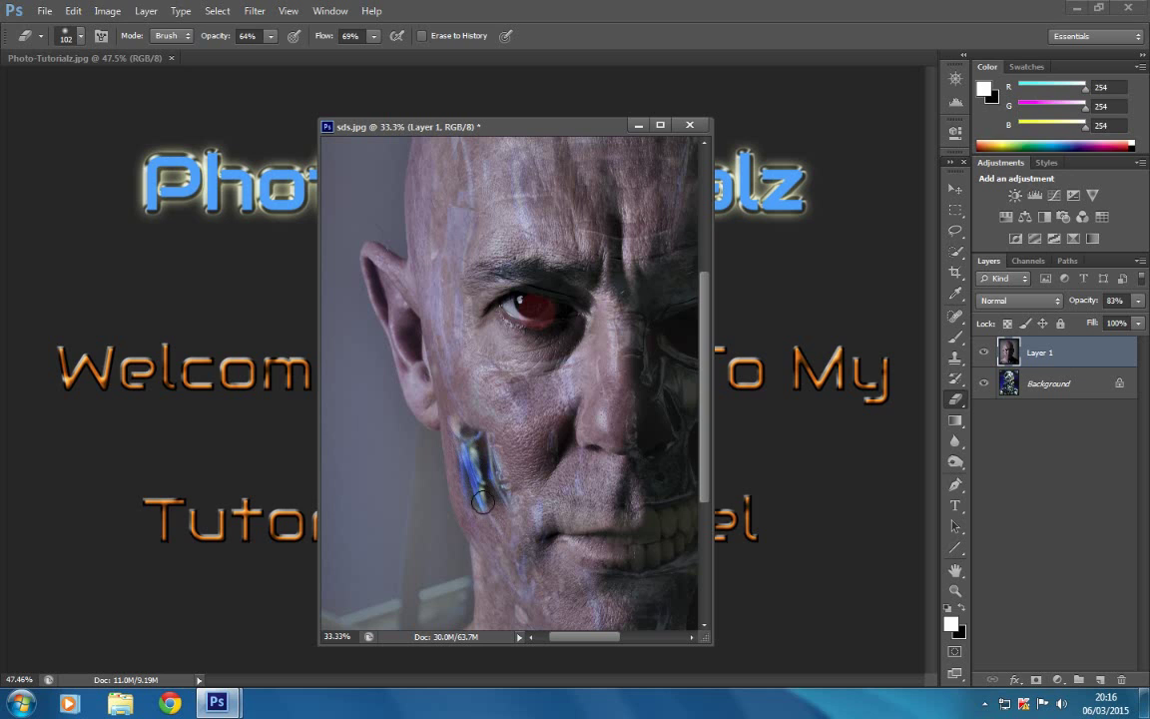
- Try extending the erased cheek patch down towards the jaw, and undo that stroke
mouse_move(482, 502)
left_mouse_down()
mouse_move(505, 517)
mouse_move(479, 508)
mouse_move(491, 520)
left_mouse_up()
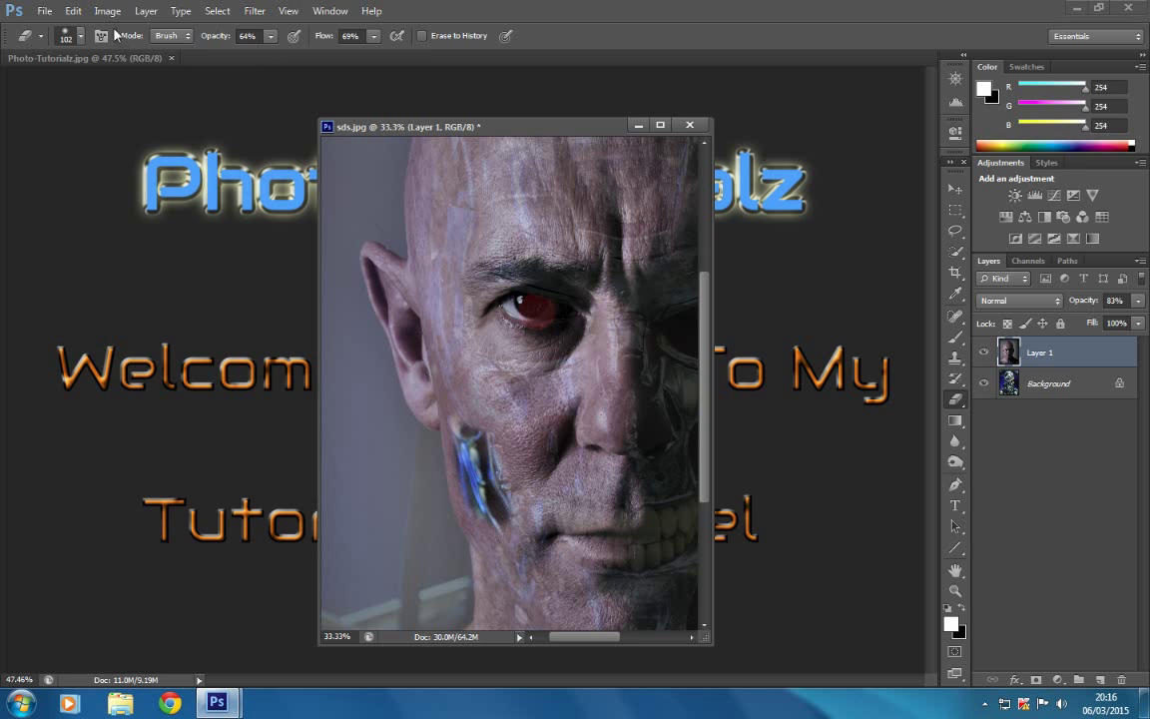
left_click(73, 11)
left_click(89, 29)
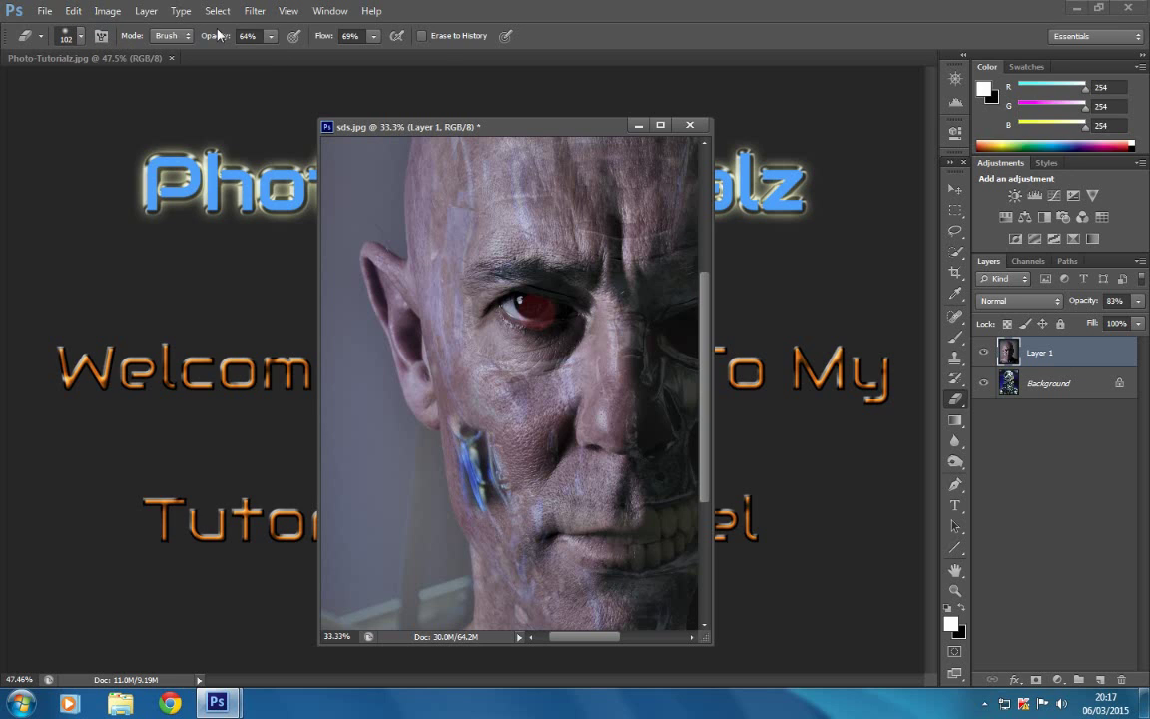
- Show the document's history and delete the second-to-last Eraser state
left_click(330, 11)
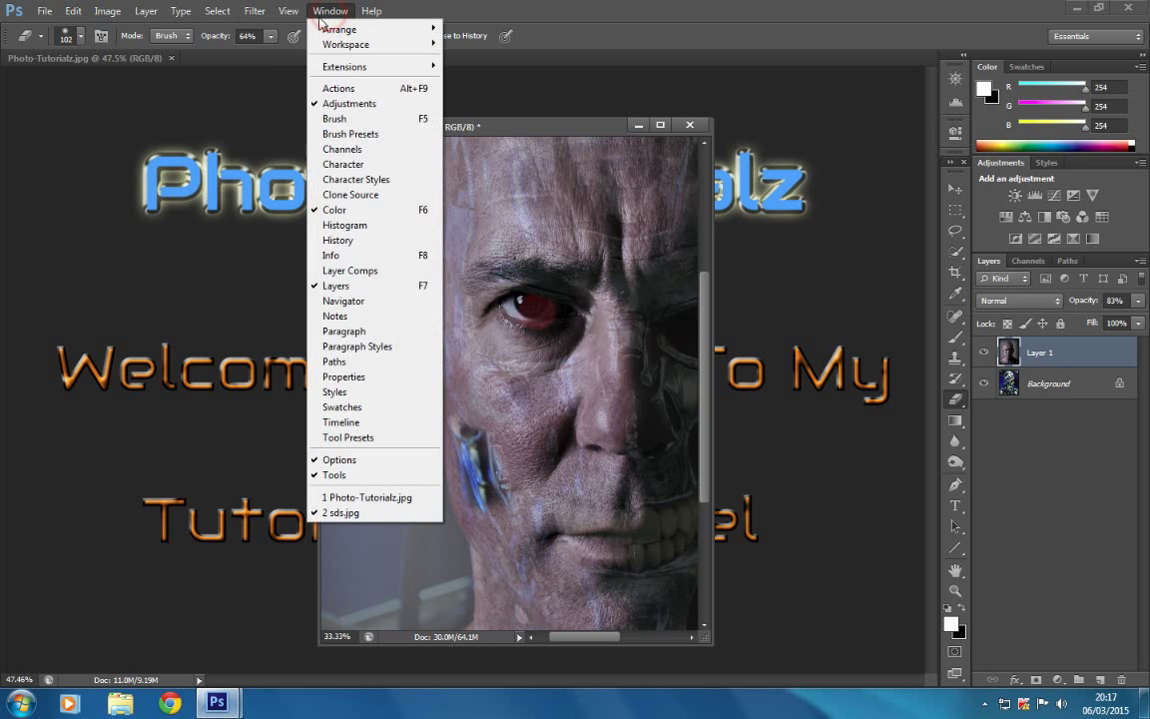
left_click(346, 241)
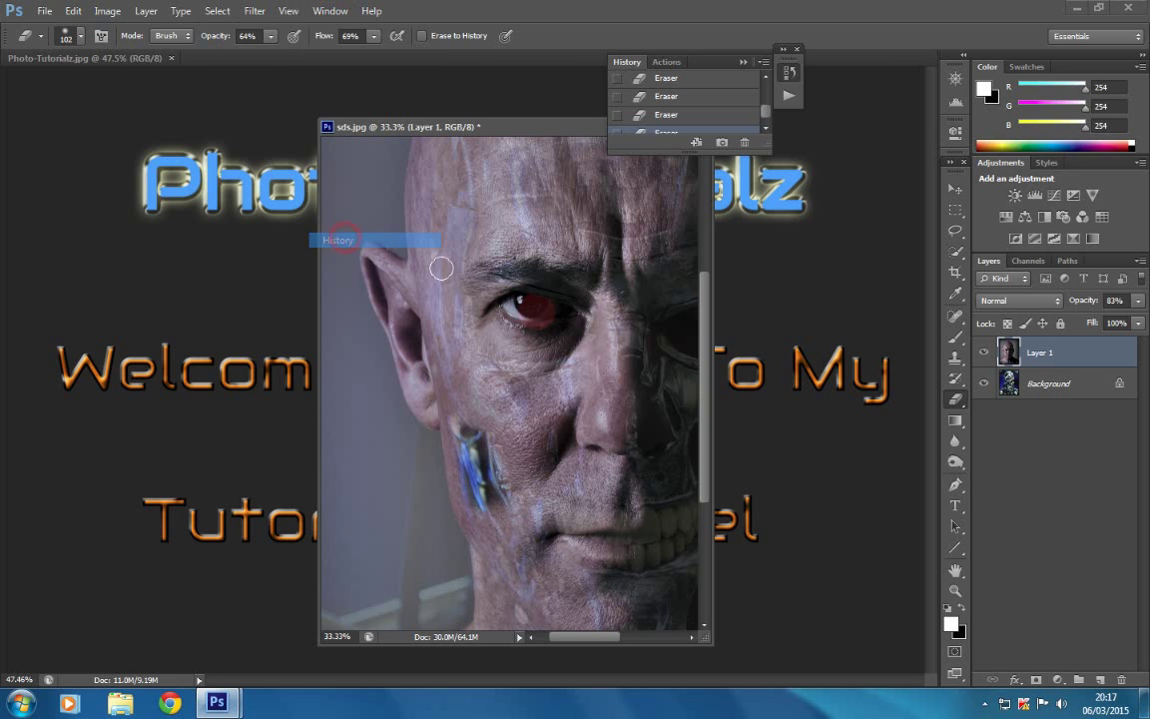
left_click(763, 116)
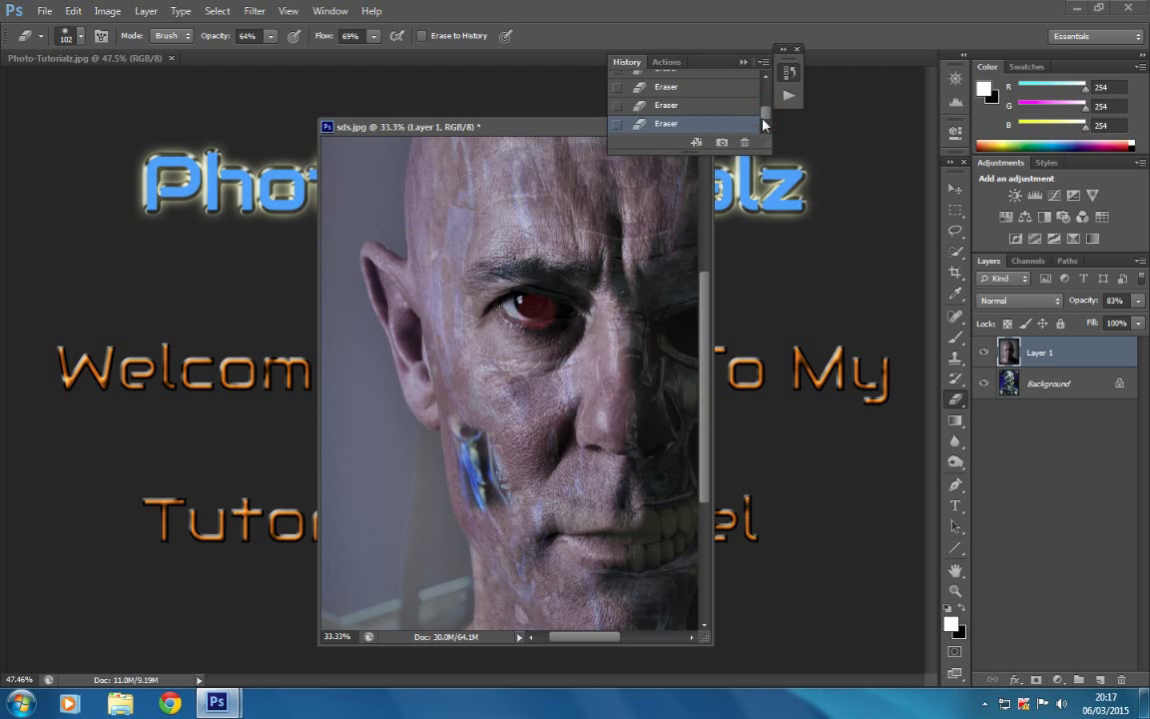
left_click(666, 107)
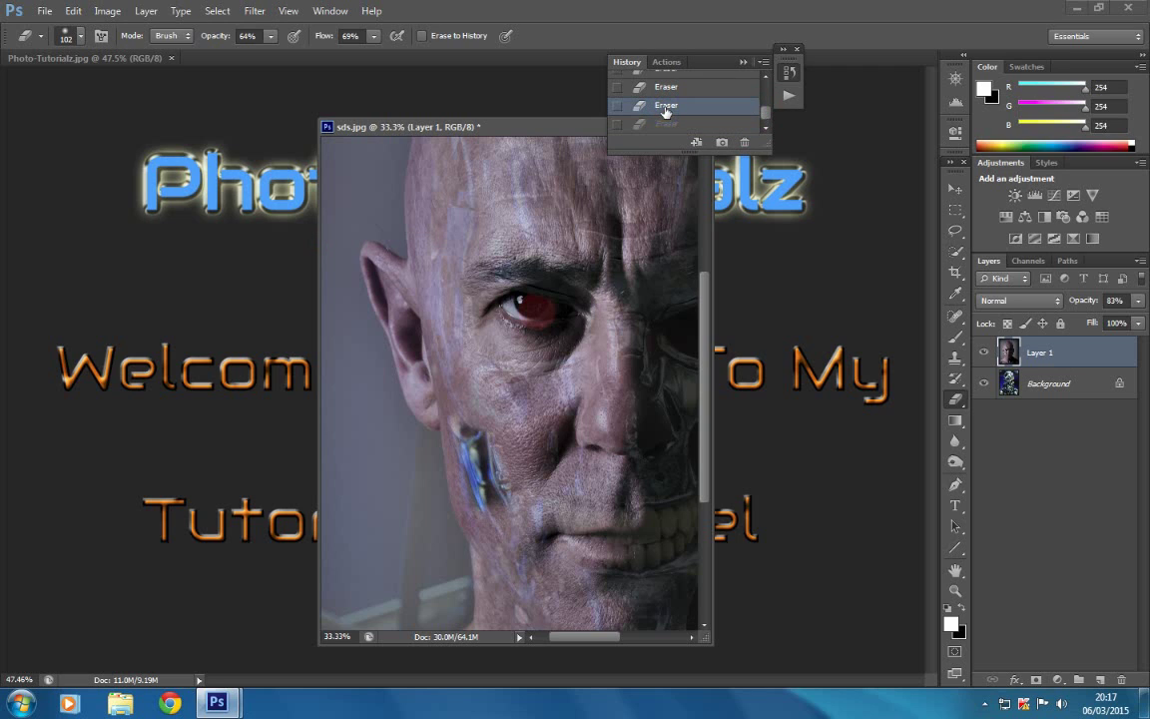
right_click(664, 107)
left_click(704, 137)
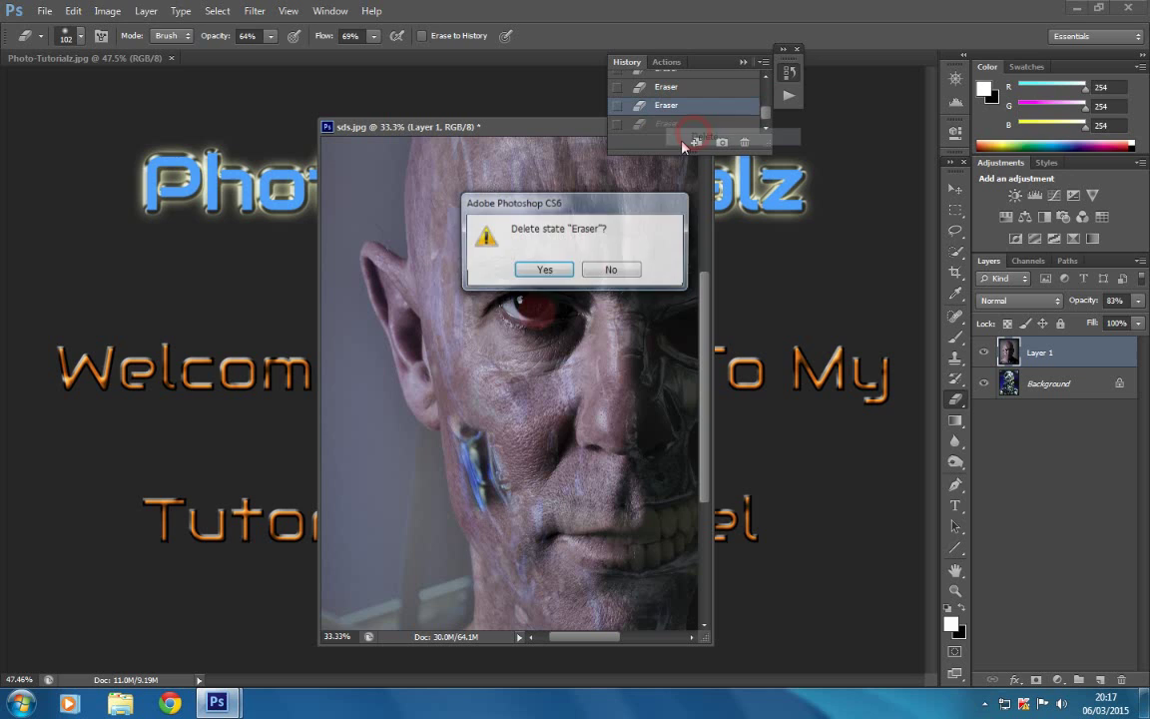
left_click(528, 271)
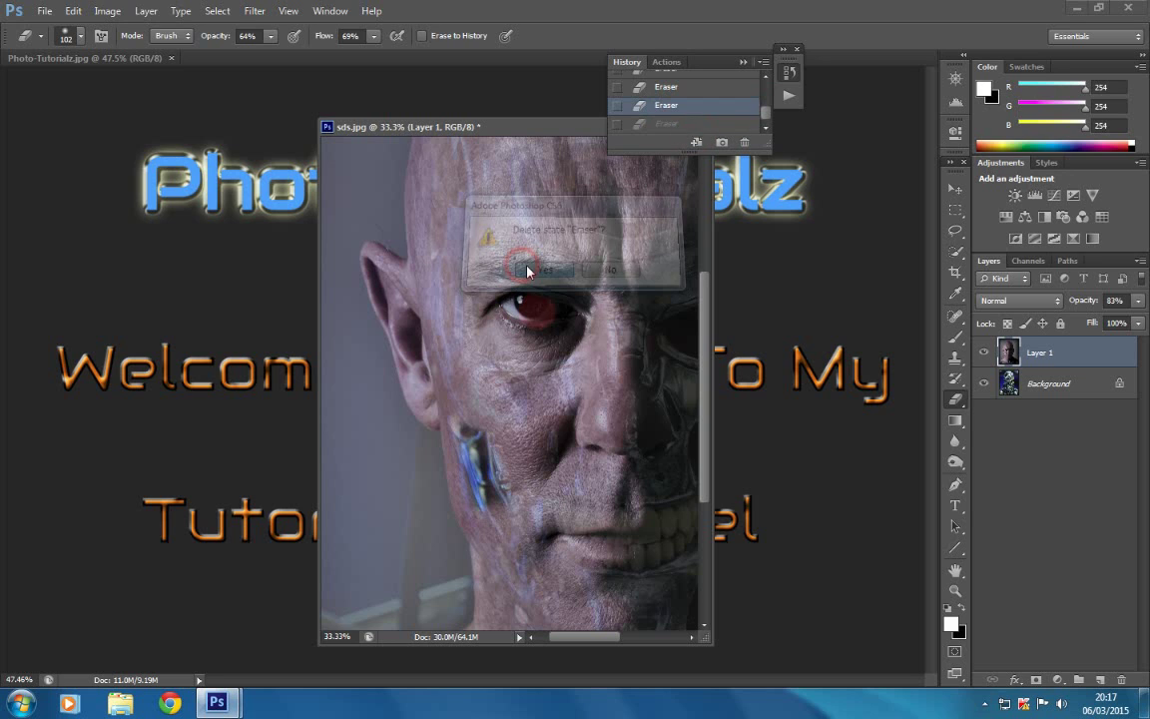
- Delete the first Eraser state after Free Transform to remove all erasing, and hide the history
left_click(765, 116)
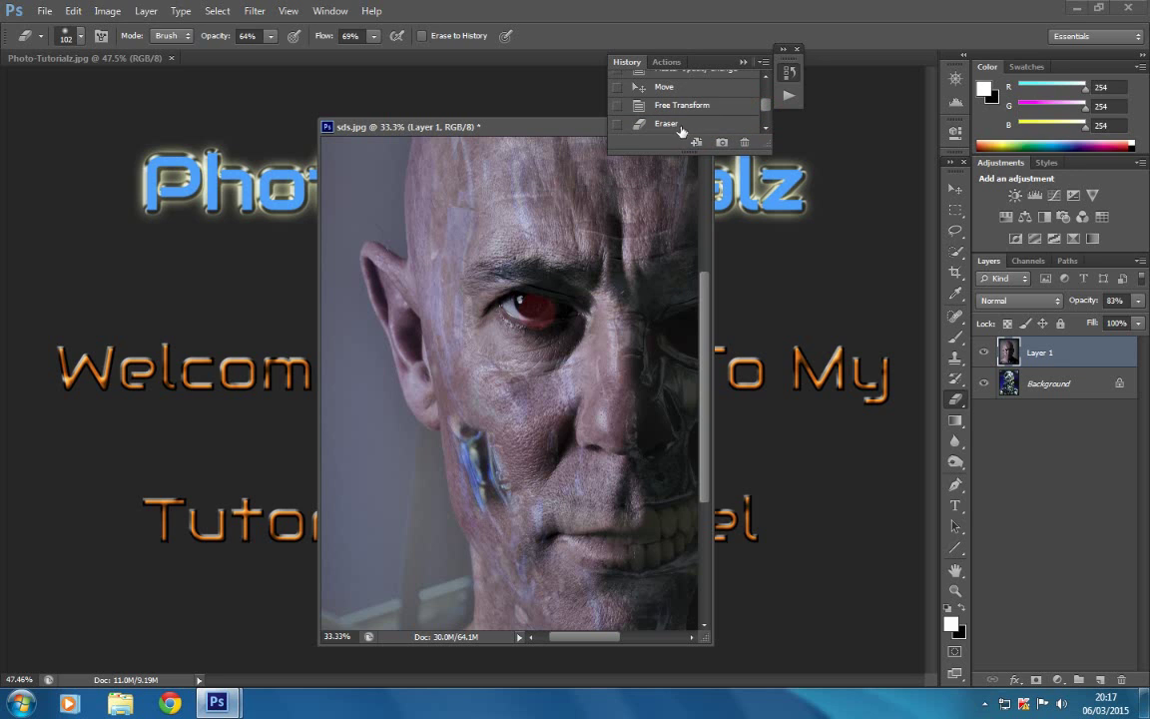
left_click(647, 122)
right_click(631, 124)
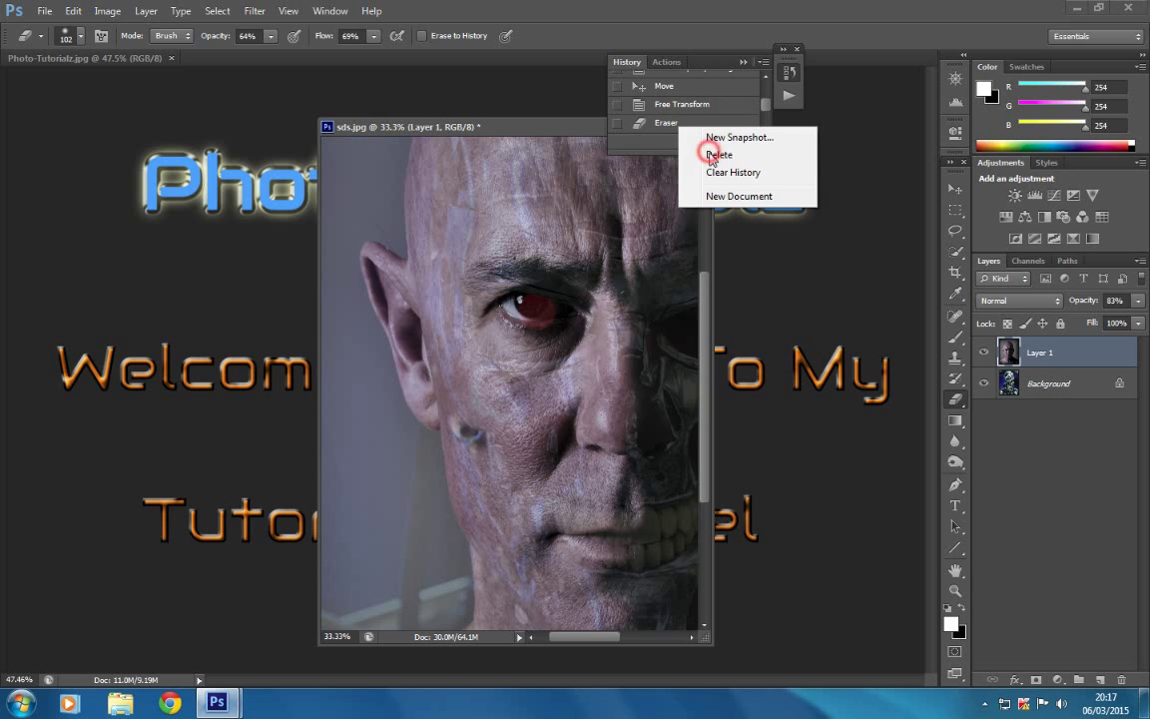
left_click(689, 150)
left_click(516, 272)
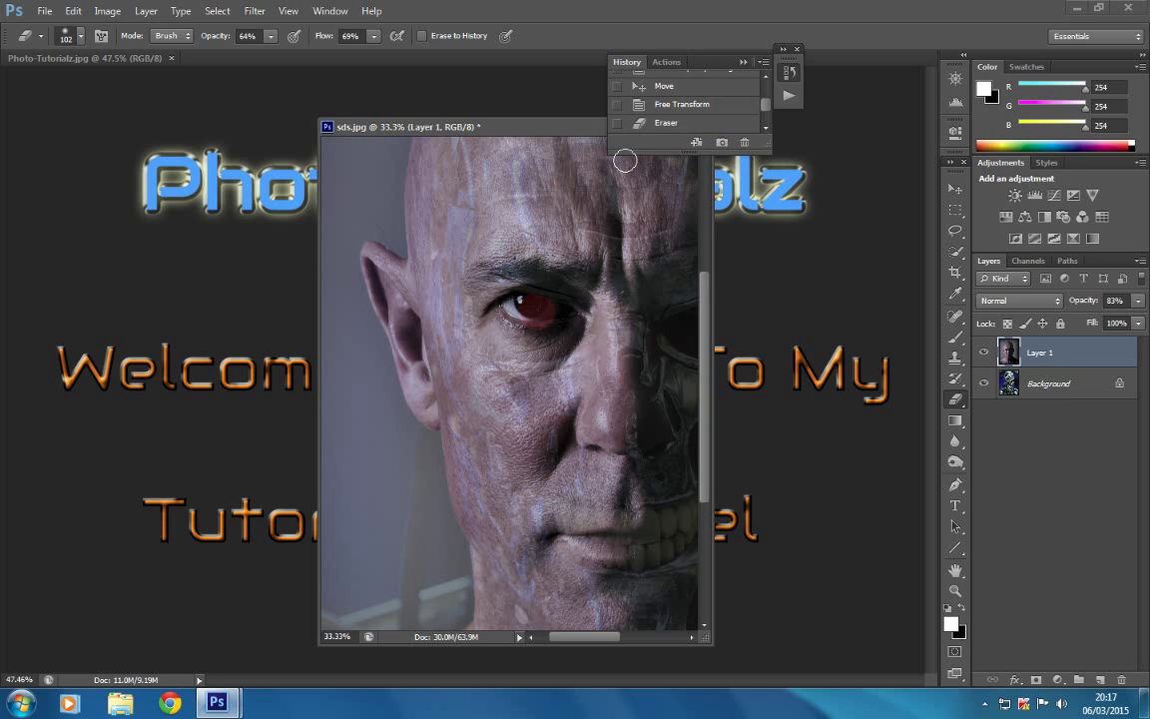
left_click(797, 48)
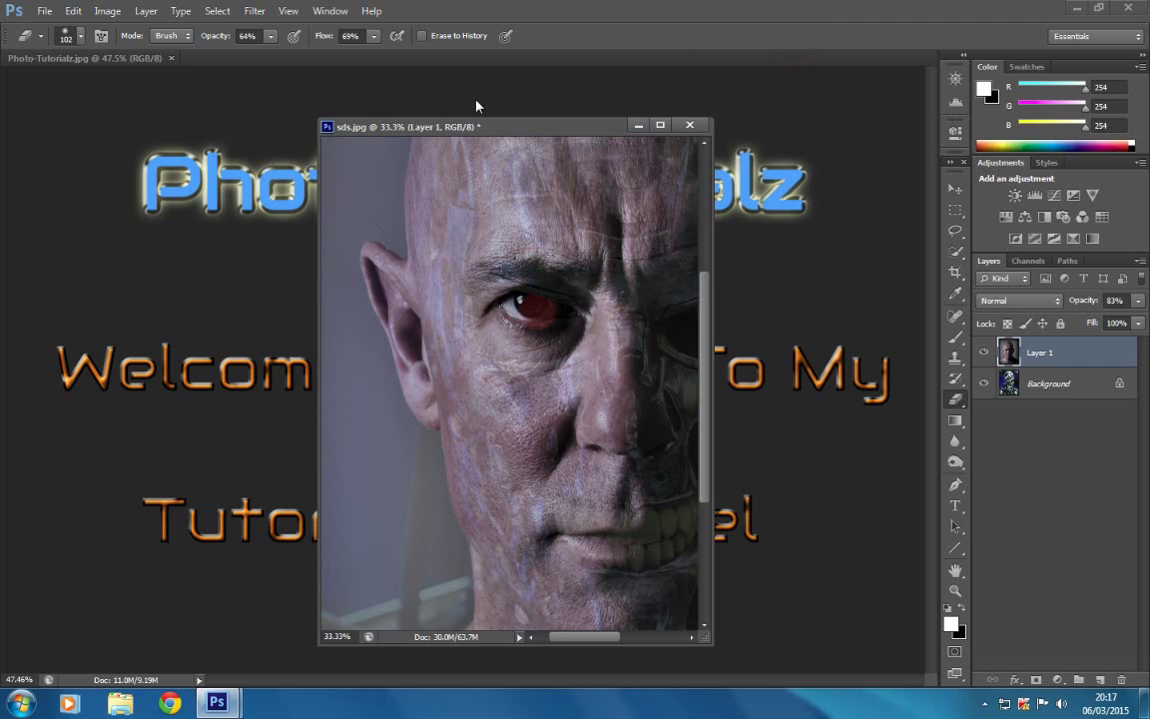
- Set the eraser's opacity to 24% and its brush size to 44 px
left_click(270, 36)
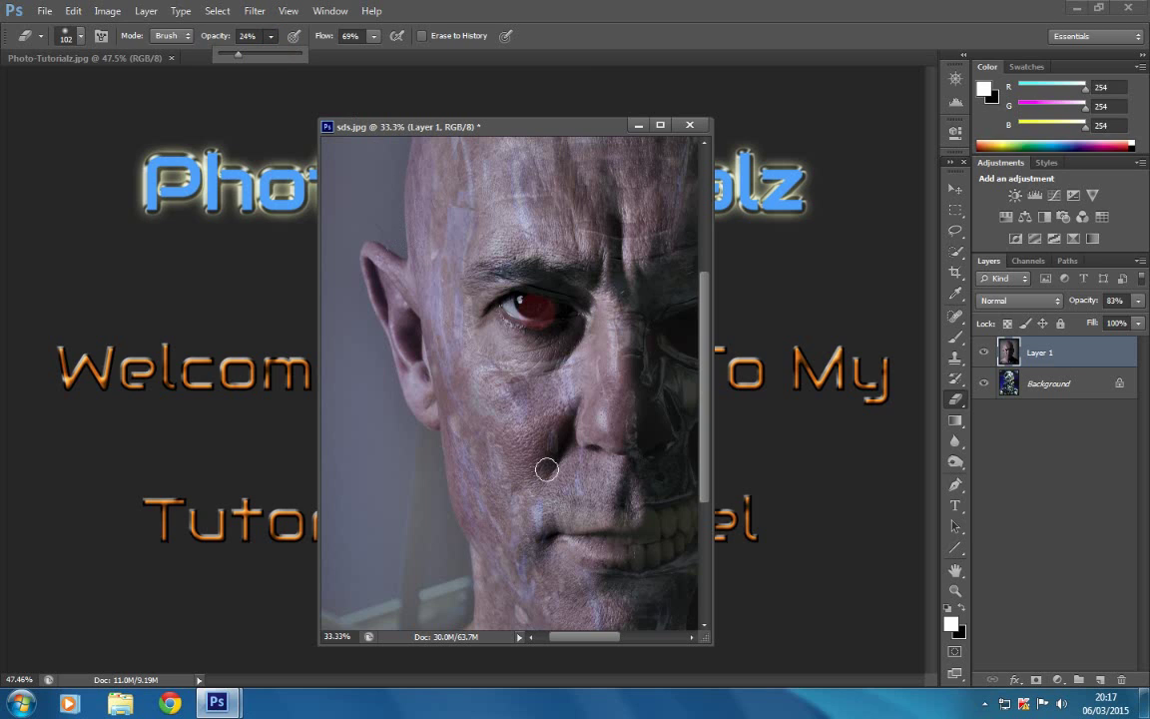
left_click_drag(704, 495, 709, 526)
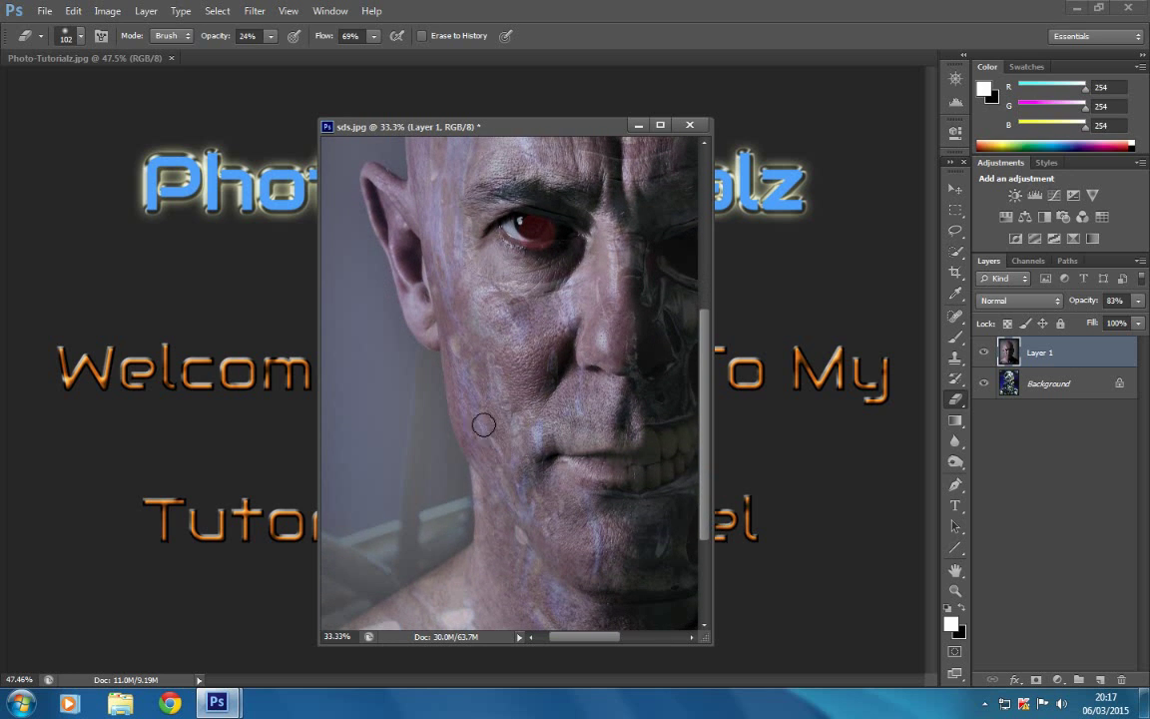
left_click(76, 32)
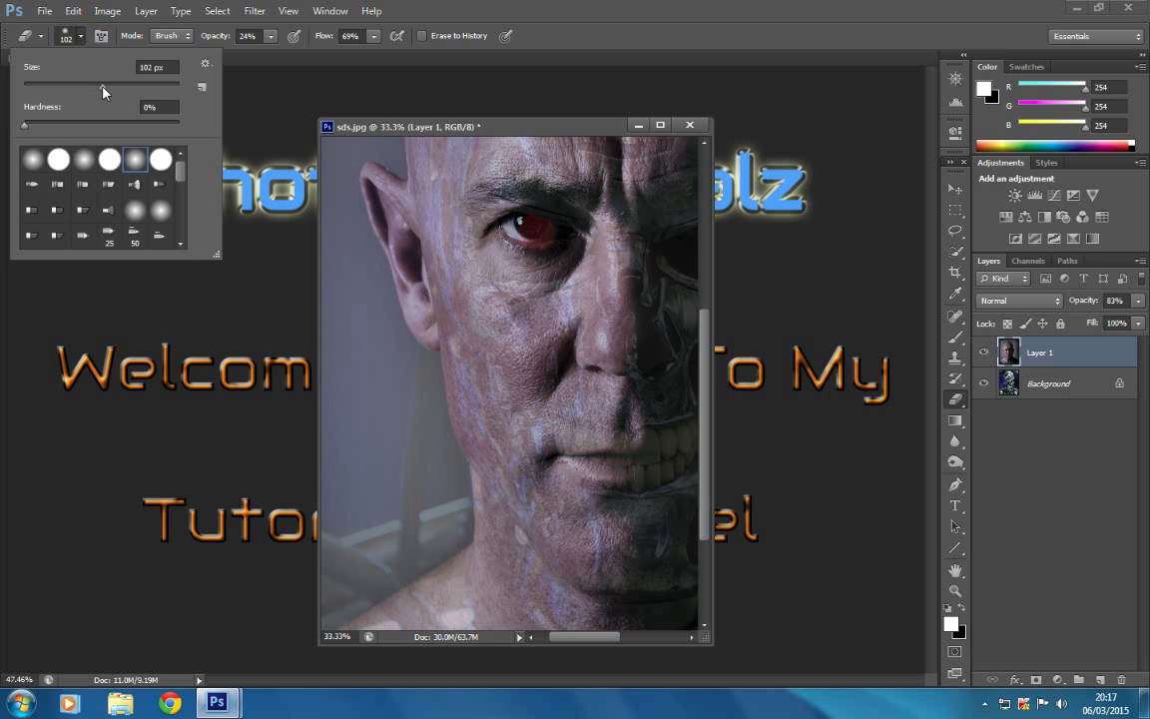
mouse_move(92, 80)
left_mouse_down()
mouse_move(85, 93)
mouse_move(57, 87)
left_mouse_up()
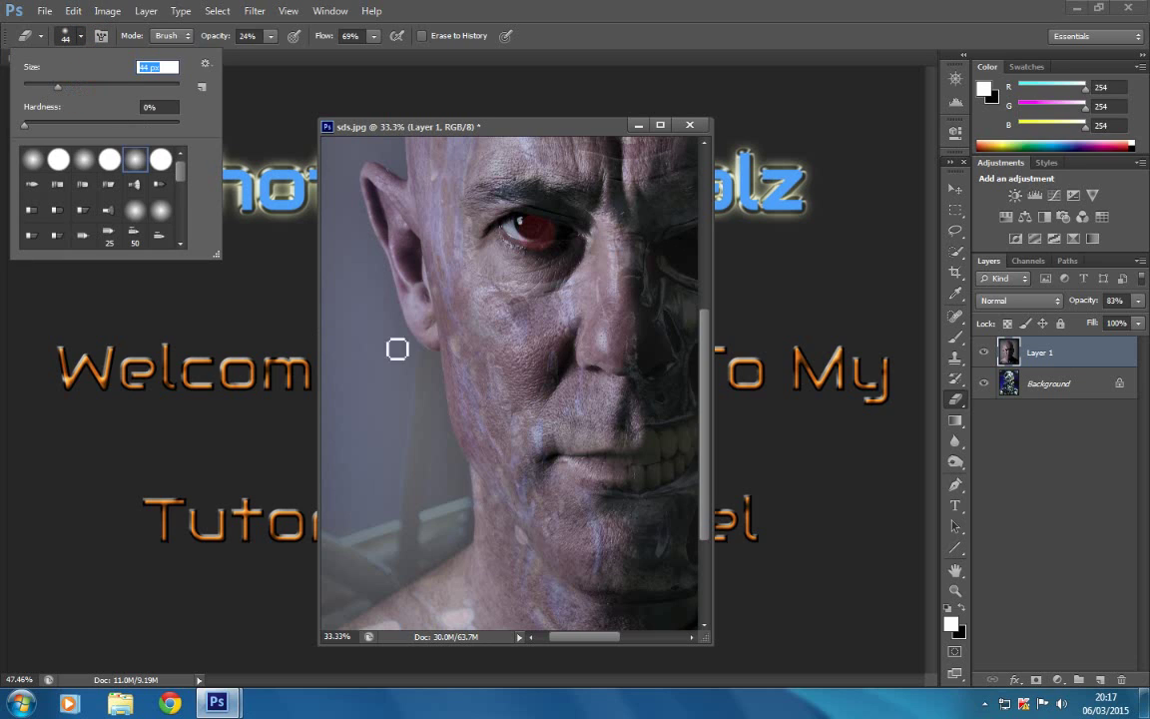
- Erase two narrow strips of skin on the cheek below the ear, revealing the metal rod and pistons
left_click(499, 466)
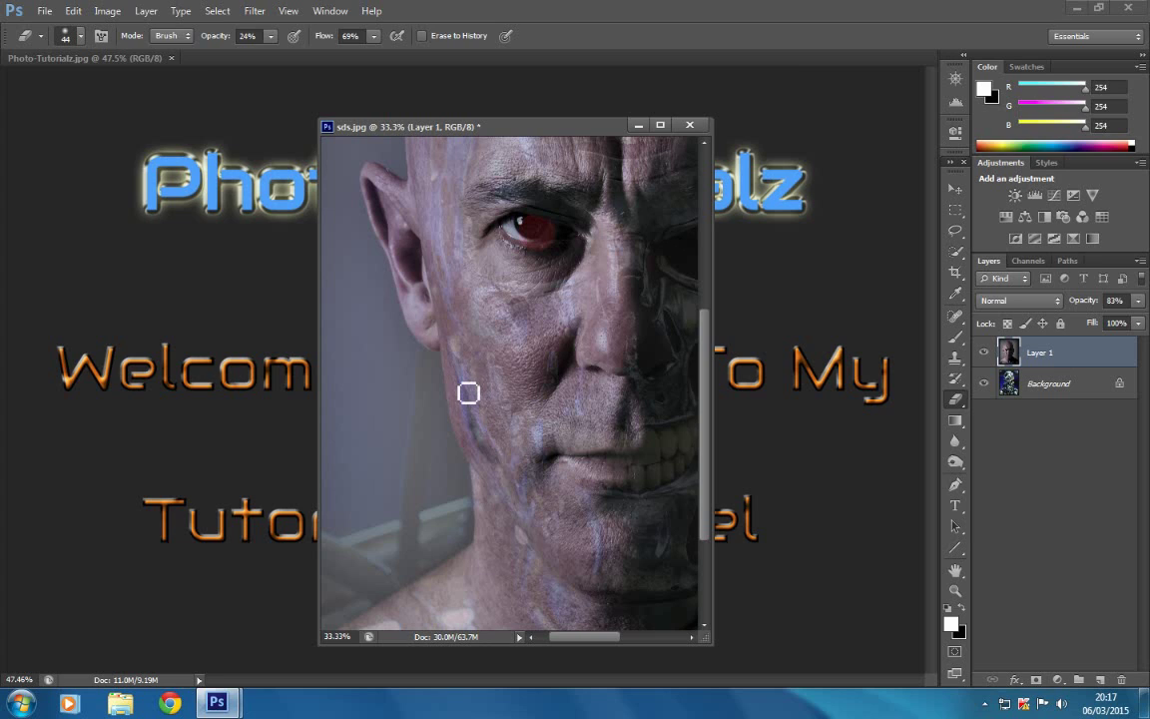
mouse_move(459, 382)
left_mouse_down()
mouse_move(483, 421)
mouse_move(470, 374)
mouse_move(500, 460)
mouse_move(483, 438)
mouse_move(501, 455)
mouse_move(484, 421)
mouse_move(501, 451)
mouse_move(489, 358)
mouse_move(517, 393)
mouse_move(503, 375)
mouse_move(526, 417)
mouse_move(515, 393)
mouse_move(531, 468)
mouse_move(521, 452)
mouse_move(514, 467)
mouse_move(522, 414)
mouse_move(475, 356)
left_mouse_up()
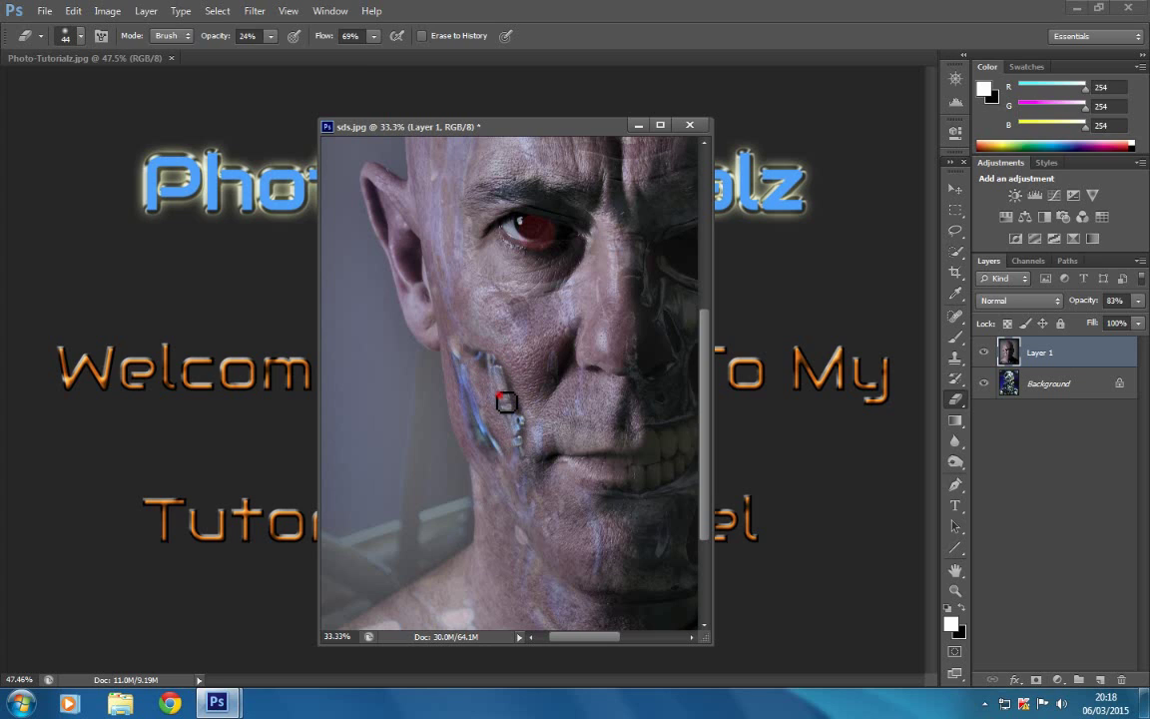
mouse_move(511, 412)
left_mouse_down()
mouse_move(476, 358)
mouse_move(513, 410)
left_mouse_up()
mouse_move(518, 414)
left_mouse_down()
mouse_move(523, 456)
mouse_move(492, 361)
mouse_move(463, 342)
mouse_move(496, 377)
mouse_move(504, 410)
mouse_move(490, 445)
mouse_move(504, 459)
mouse_move(480, 430)
mouse_move(496, 458)
mouse_move(487, 454)
mouse_move(498, 454)
mouse_move(465, 365)
mouse_move(476, 408)
left_mouse_up()
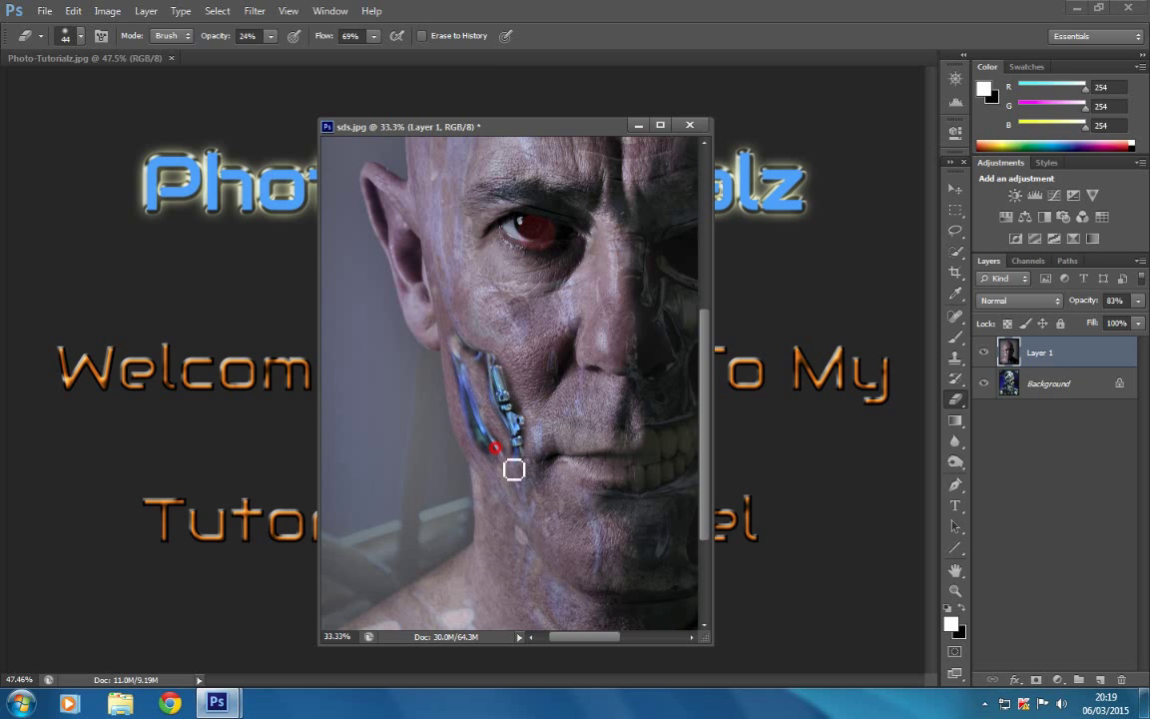
left_click_drag(514, 470, 512, 469)
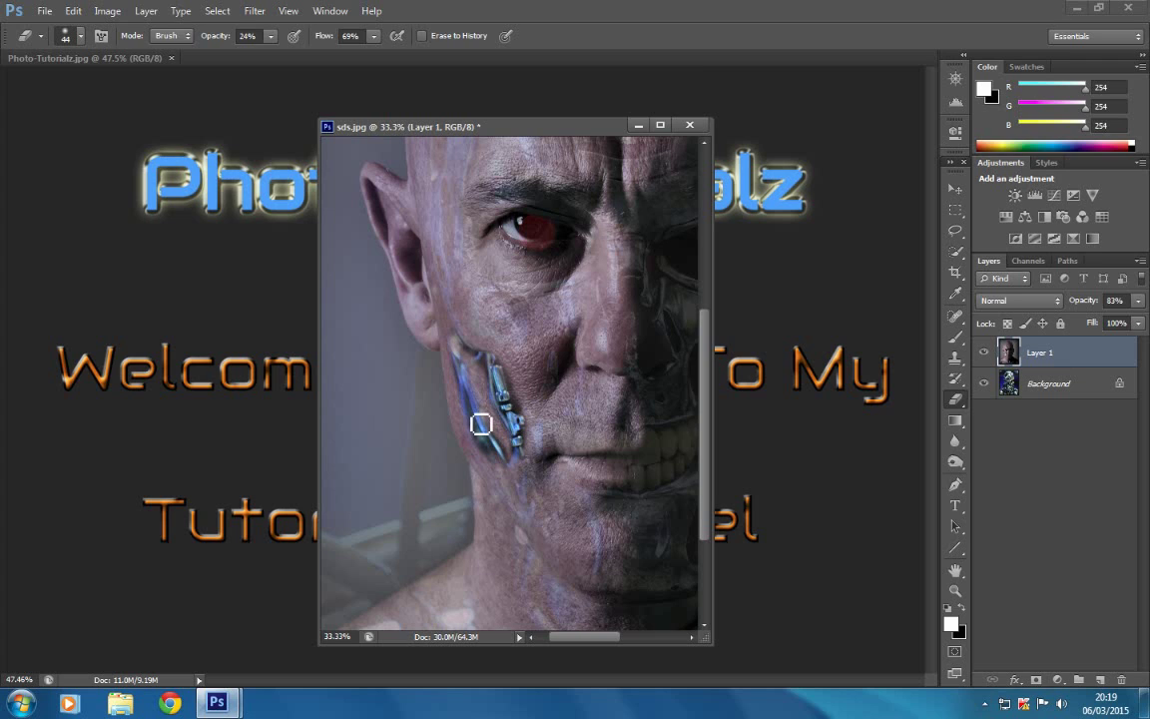
mouse_move(478, 411)
left_mouse_down()
mouse_move(462, 364)
mouse_move(470, 384)
left_mouse_up()
- Erase a curved line of skin under the red eye and a thin strip between that eye and the ear
mouse_move(577, 642)
left_mouse_down()
mouse_move(605, 633)
mouse_move(575, 635)
left_mouse_up()
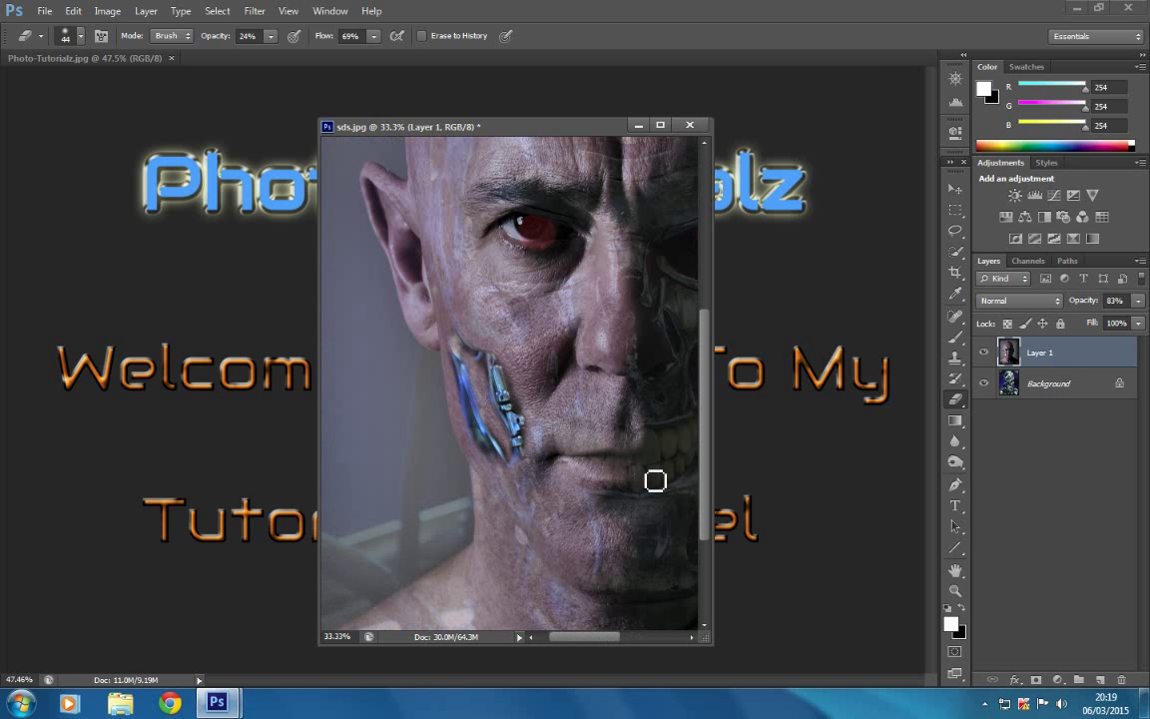
scroll(706, 480, "up", 2)
left_click_drag(706, 480, 704, 443)
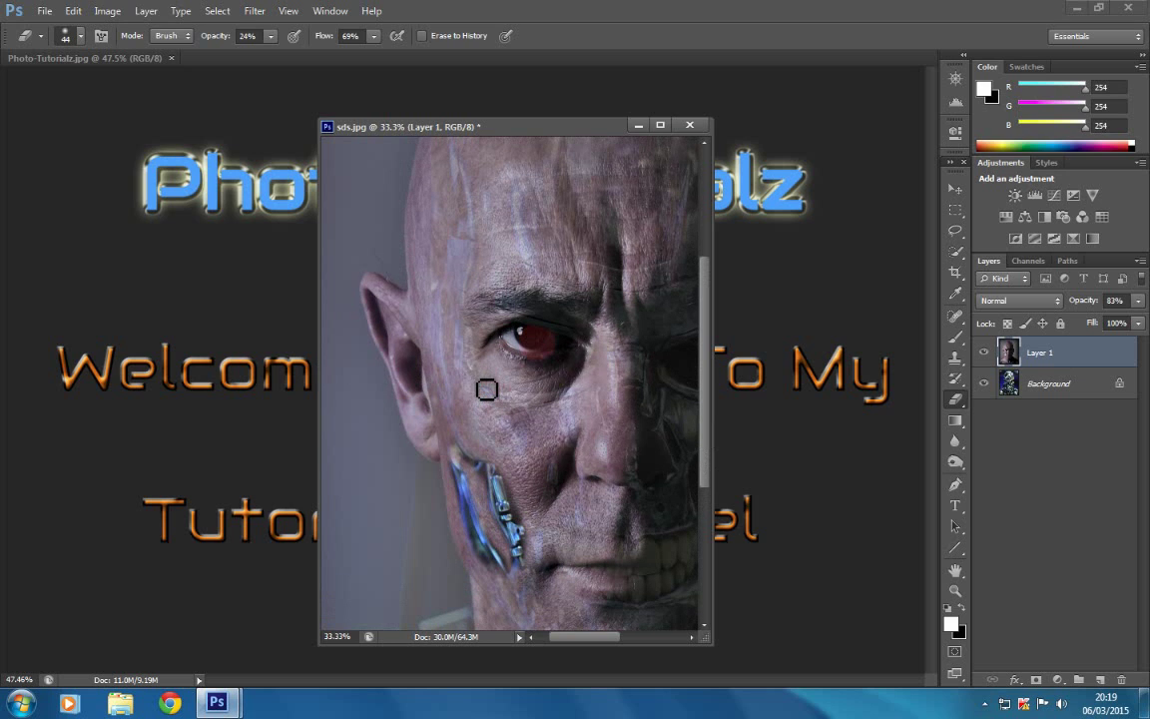
mouse_move(468, 373)
left_mouse_down()
mouse_move(513, 400)
mouse_move(475, 383)
mouse_move(498, 400)
mouse_move(554, 399)
mouse_move(506, 398)
mouse_move(469, 368)
mouse_move(470, 344)
left_mouse_up()
mouse_move(436, 391)
left_mouse_down()
mouse_move(360, 365)
mouse_move(374, 385)
left_mouse_up()
mouse_move(442, 335)
left_mouse_down()
mouse_move(450, 306)
mouse_move(447, 347)
mouse_move(454, 288)
mouse_move(449, 305)
left_mouse_up()
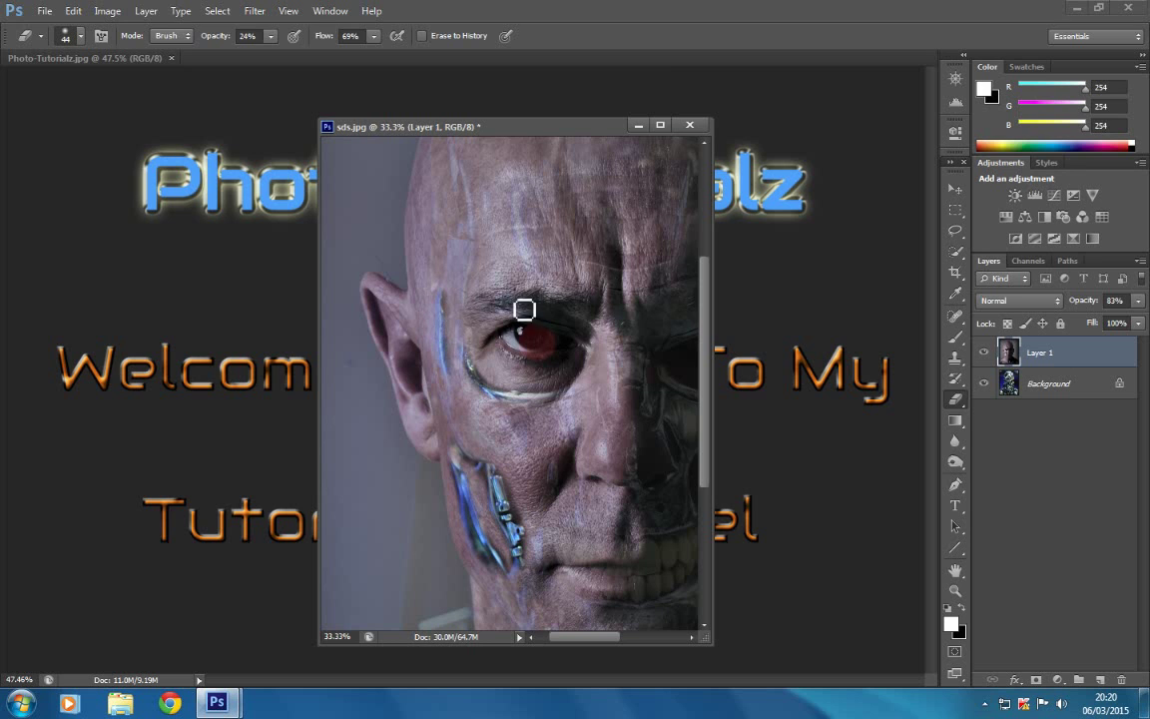
- Erase a narrow strip of skin from the upper forehead down the temple to the strip beside the ear
left_click_drag(703, 372, 705, 332)
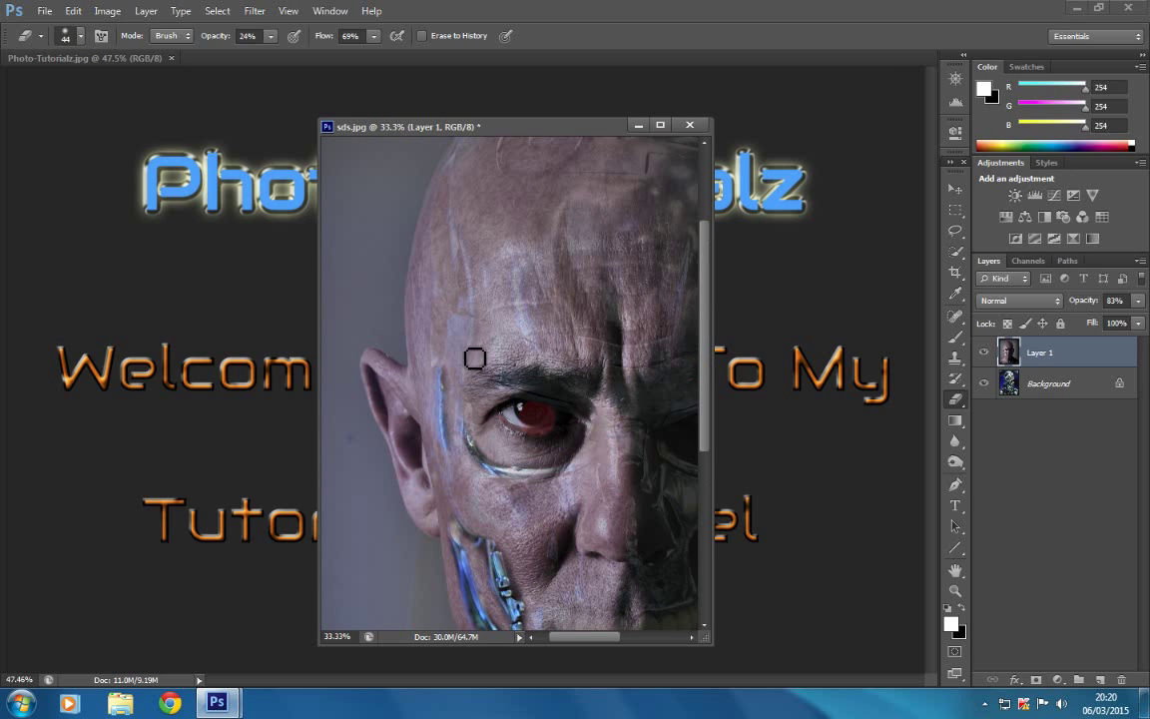
mouse_move(466, 346)
left_mouse_down()
mouse_move(478, 328)
mouse_move(457, 216)
mouse_move(467, 351)
mouse_move(462, 314)
mouse_move(462, 339)
left_mouse_up()
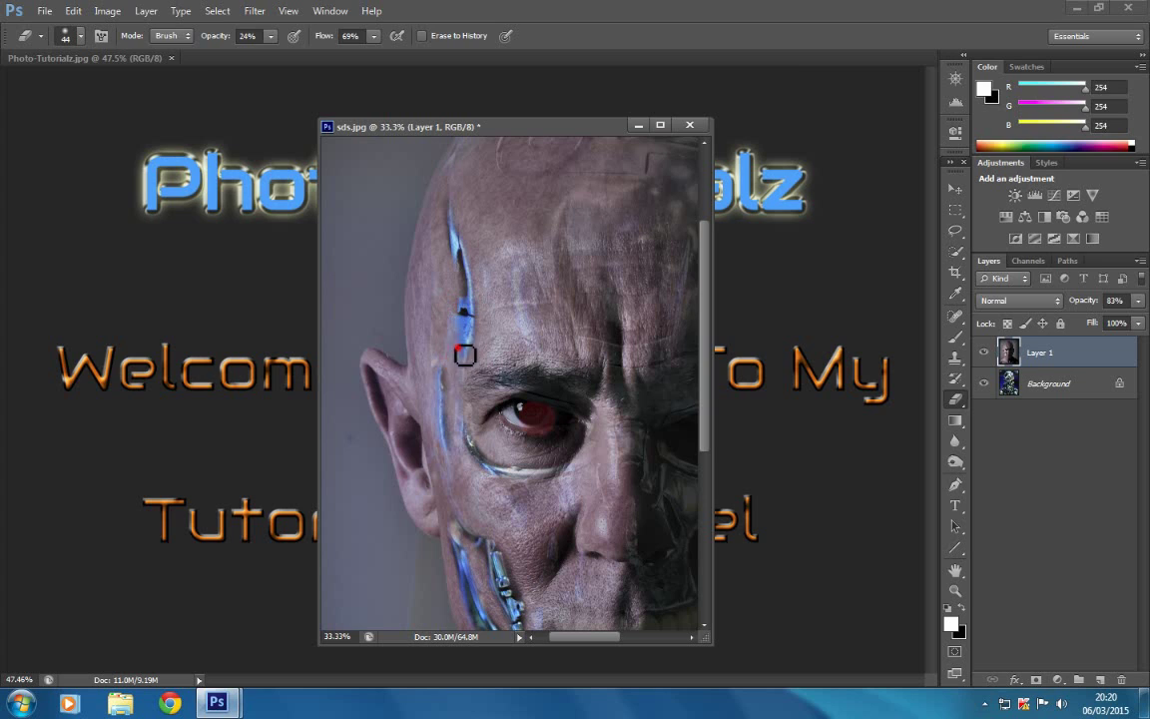
mouse_move(452, 366)
left_mouse_down()
mouse_move(466, 387)
mouse_move(460, 357)
left_mouse_up()
mouse_move(452, 379)
left_mouse_down()
mouse_move(446, 411)
mouse_move(462, 418)
mouse_move(444, 409)
mouse_move(443, 390)
mouse_move(463, 354)
mouse_move(457, 321)
mouse_move(464, 382)
mouse_move(458, 370)
mouse_move(446, 399)
mouse_move(450, 477)
mouse_move(441, 436)
left_mouse_up()
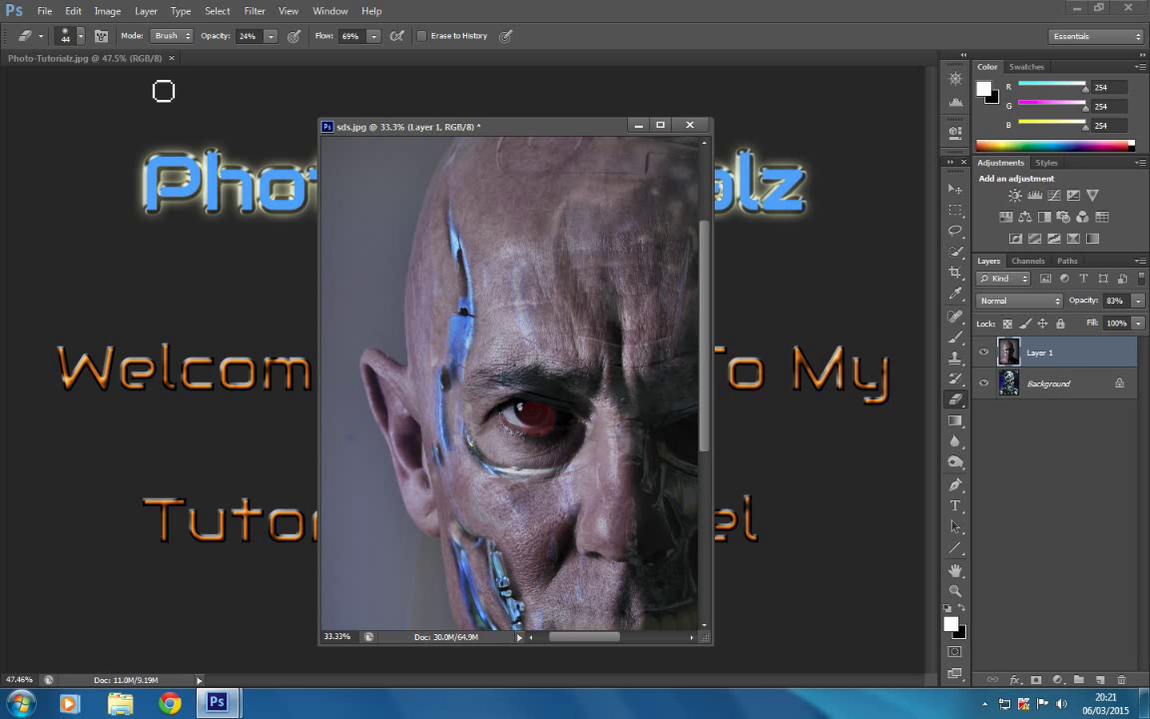
- Set the eraser brush to 17 px and erase fine details beside the ear and a small dot in the eye's pupil
left_click(77, 35)
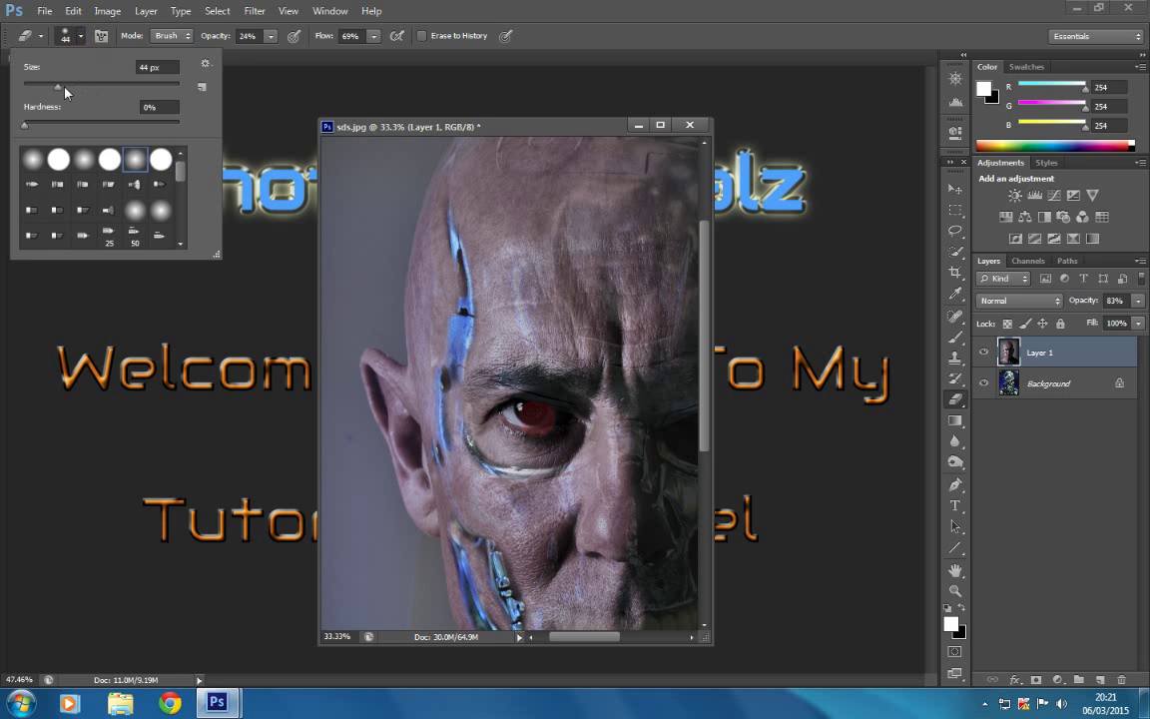
left_click_drag(58, 87, 54, 89)
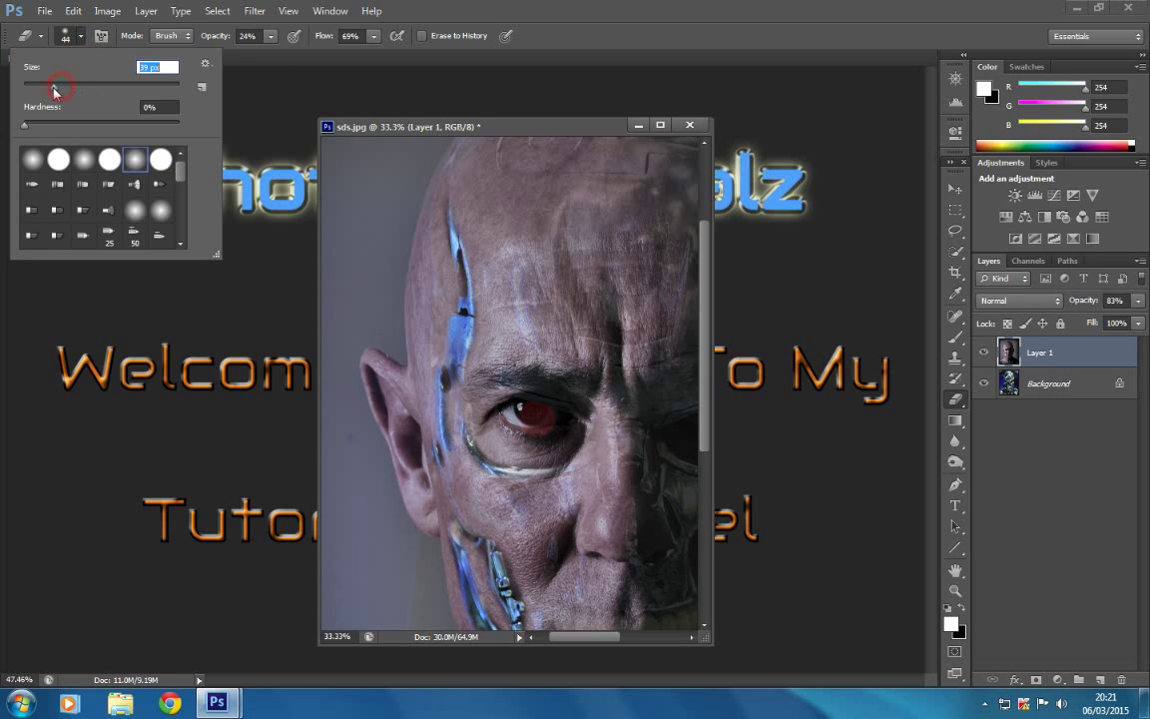
left_click(444, 454)
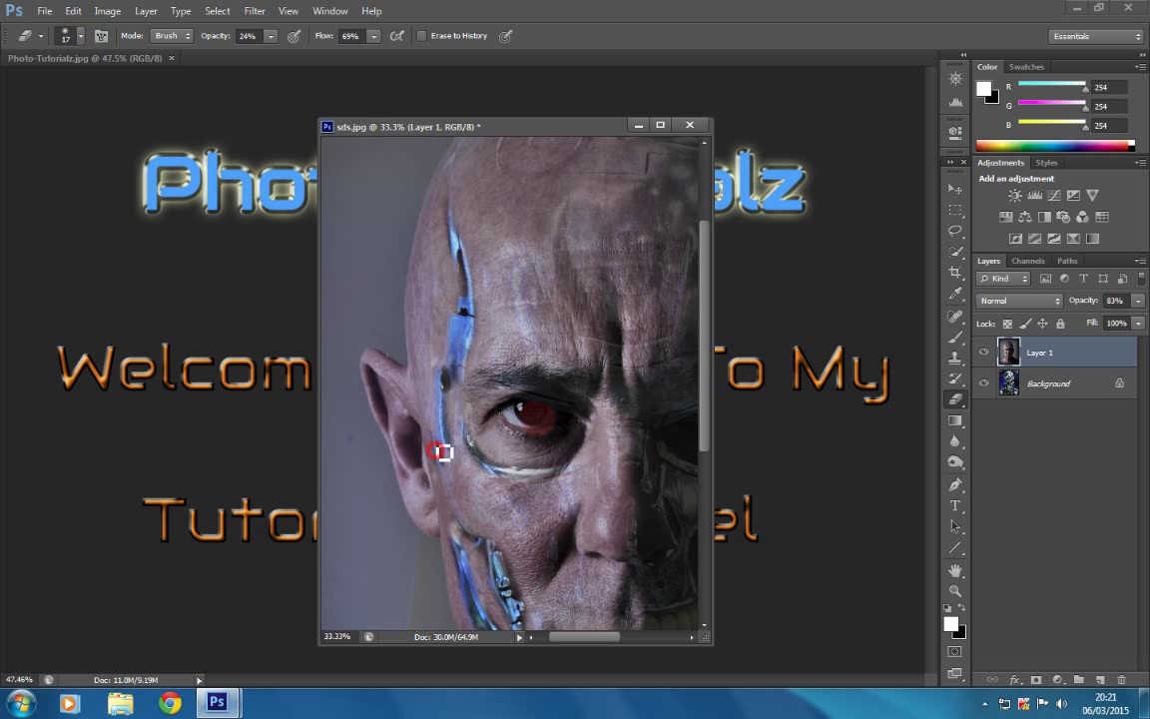
left_click_drag(437, 431, 442, 434)
left_click(437, 437)
left_click_drag(441, 439, 450, 469)
left_click(459, 507)
left_click(460, 504)
left_click(541, 419)
- Raise Layer 1's opacity to 100% and inspect the whole face
left_click(1137, 301)
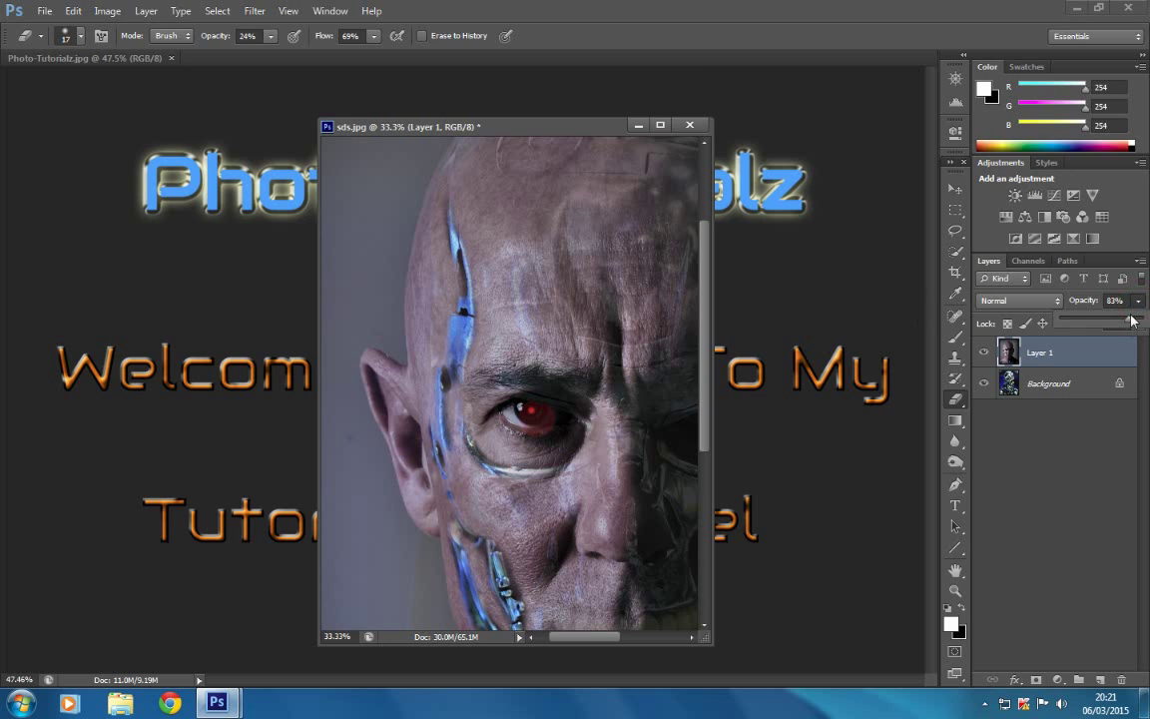
left_click_drag(1145, 323, 1144, 322)
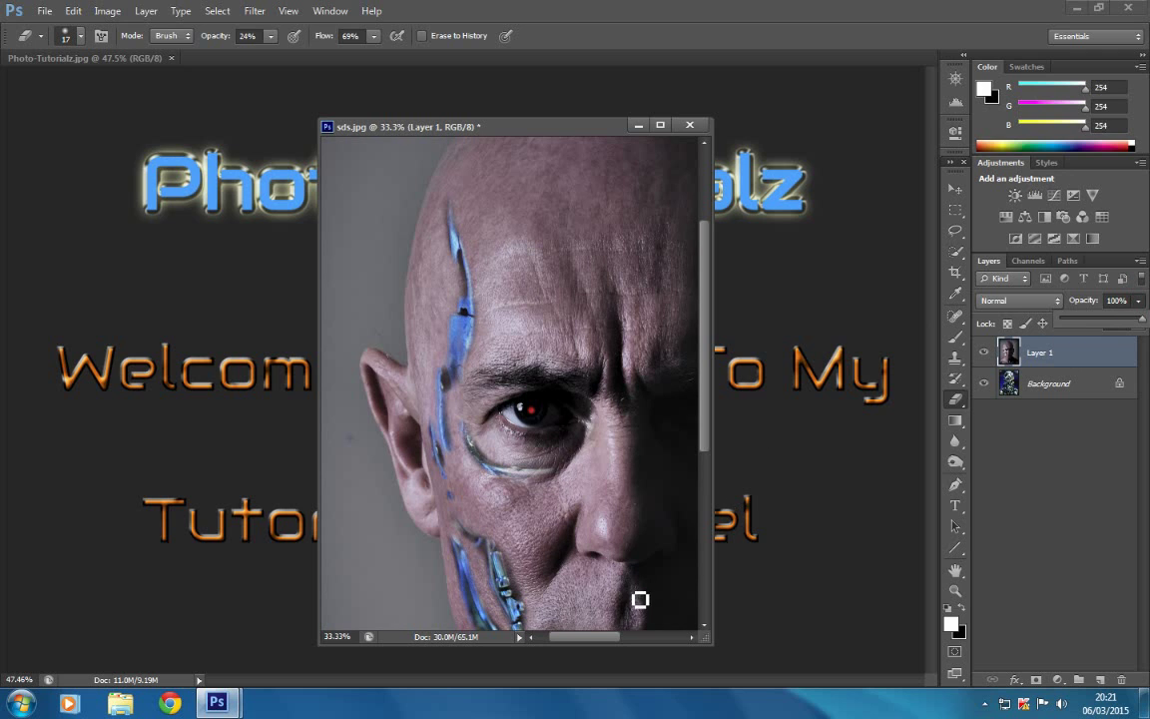
left_click_drag(584, 636, 596, 636)
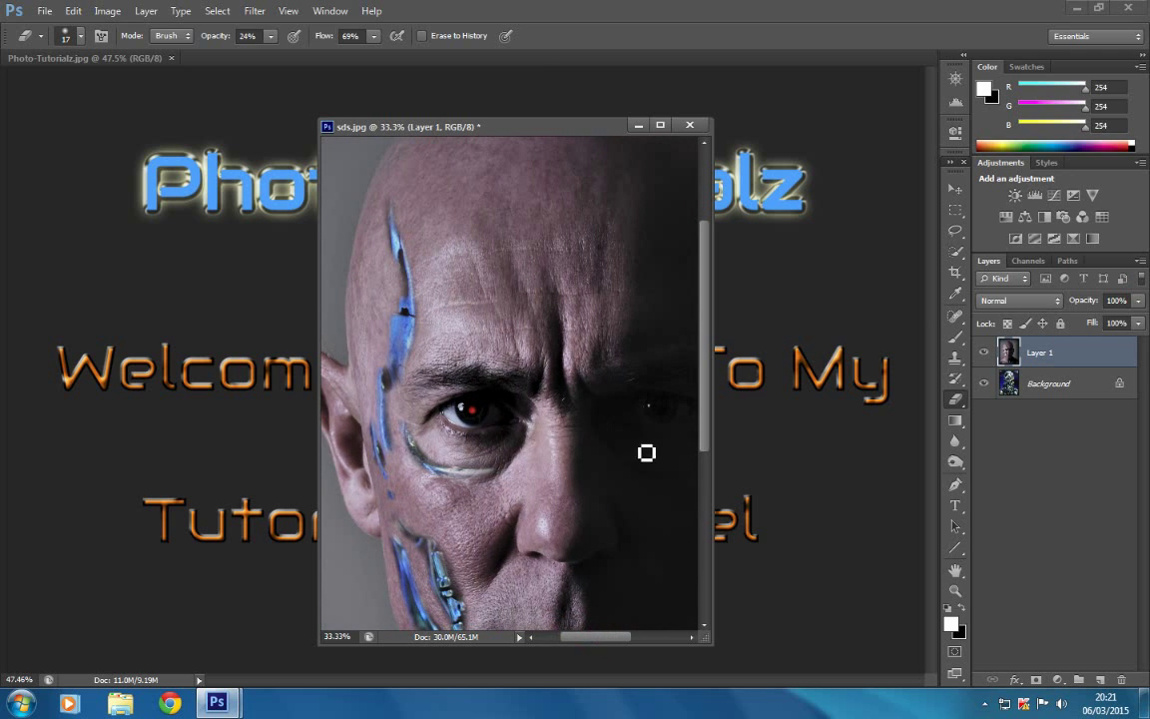
left_click_drag(704, 397, 705, 429)
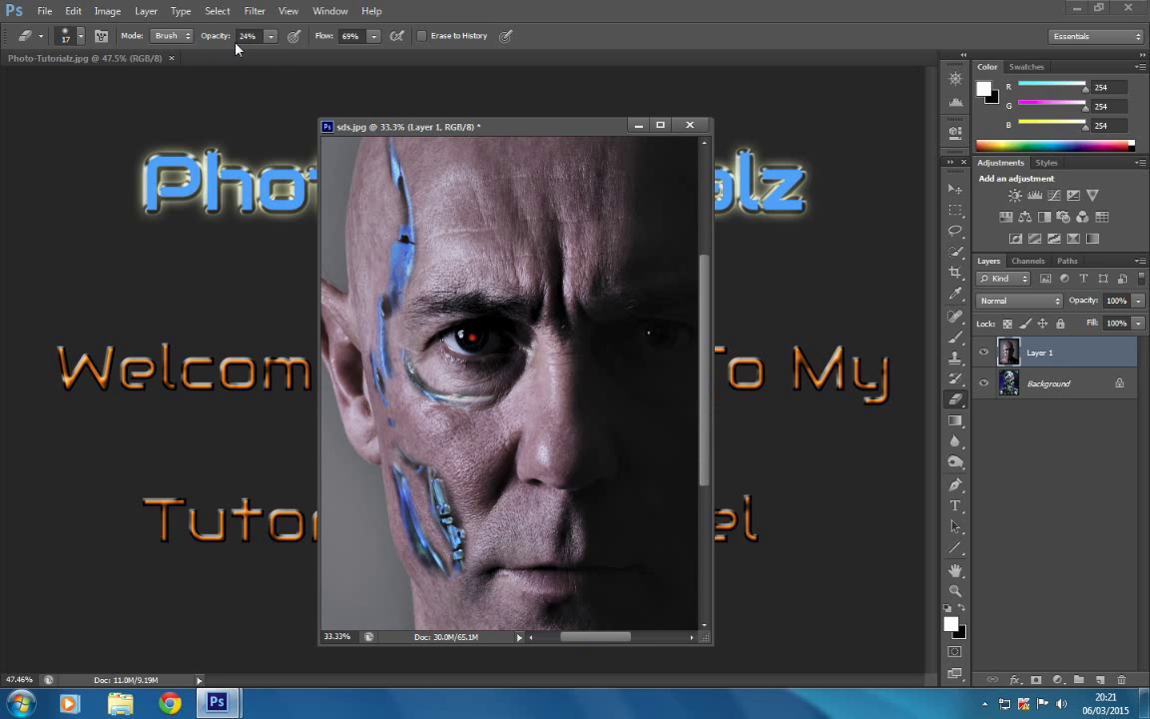
- Set the eraser's flow to 48% and its opacity to 15%
left_click(373, 36)
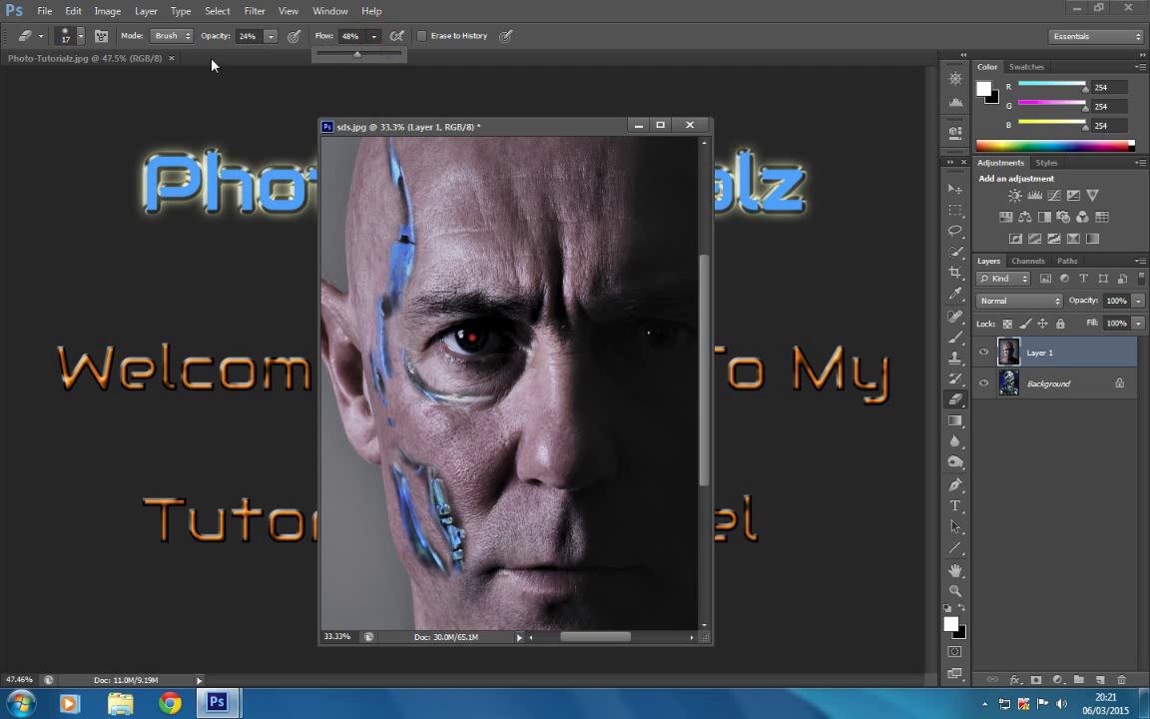
left_click(268, 37)
left_click_drag(270, 55, 264, 56)
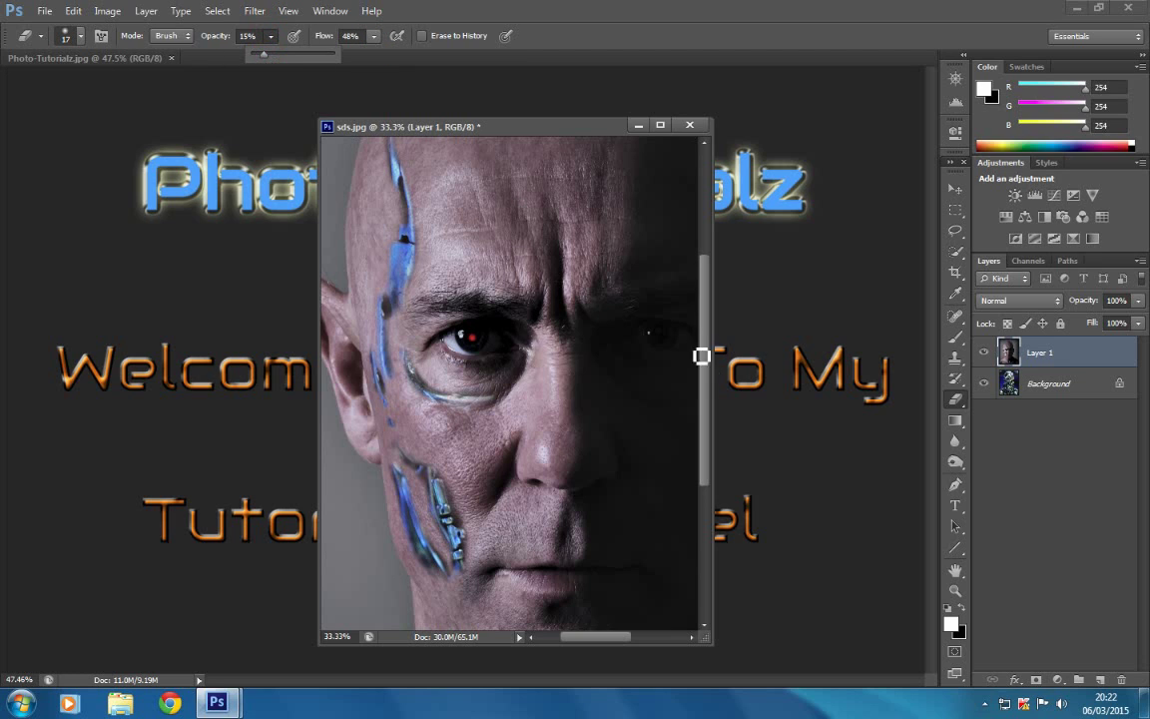
- Lower Layer 1's opacity to 64% so the robot skull shows through the portrait
left_click_drag(703, 376, 708, 339)
left_click(1137, 300)
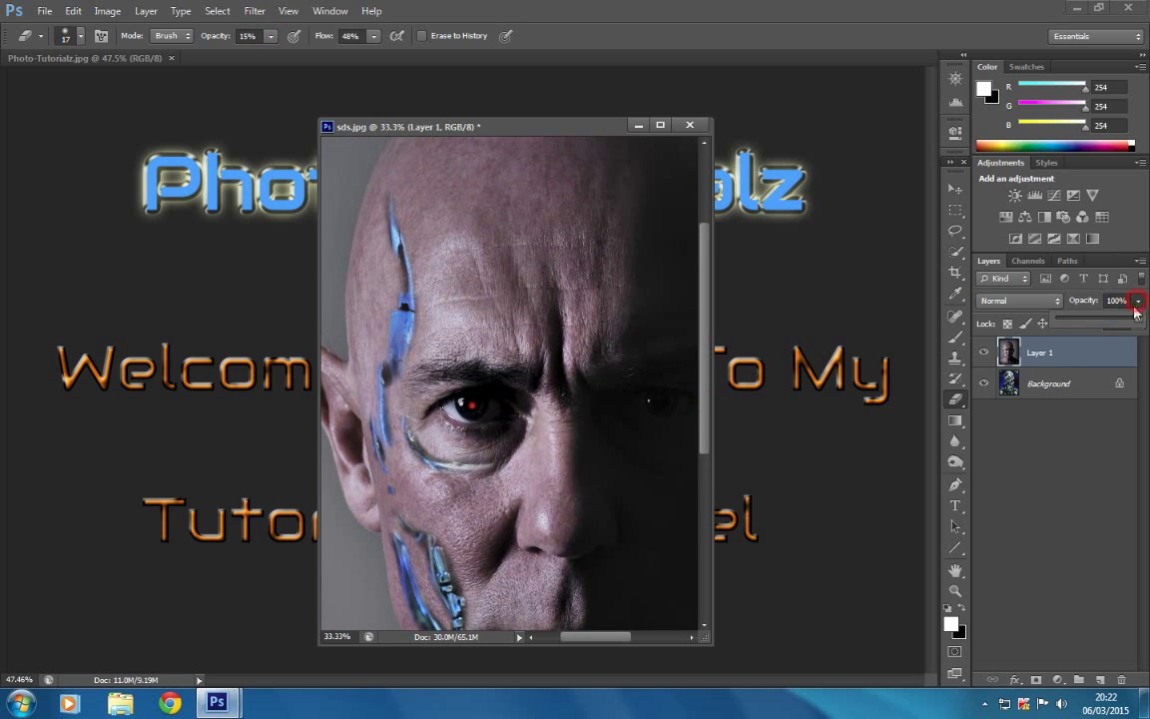
left_click_drag(1131, 325, 1115, 333)
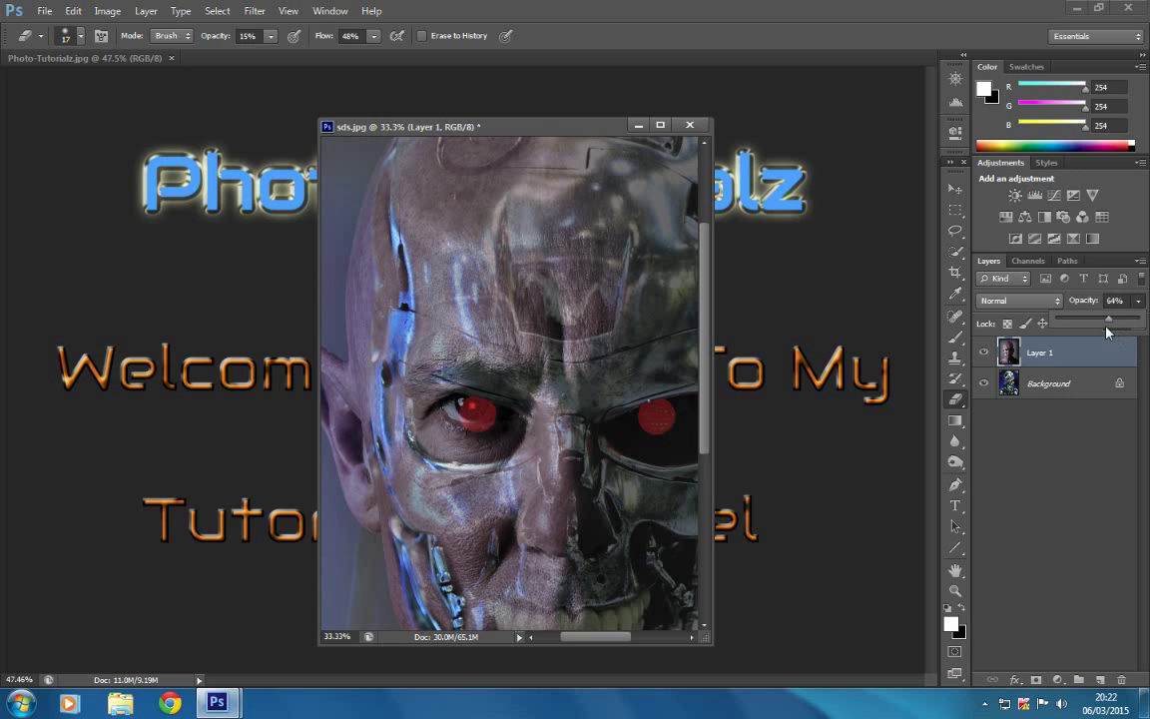
- Erase skin lightly over the robot skull's large round disc on the upper forehead with the 17 px eraser at 15% opacity
left_click_drag(704, 303, 706, 240)
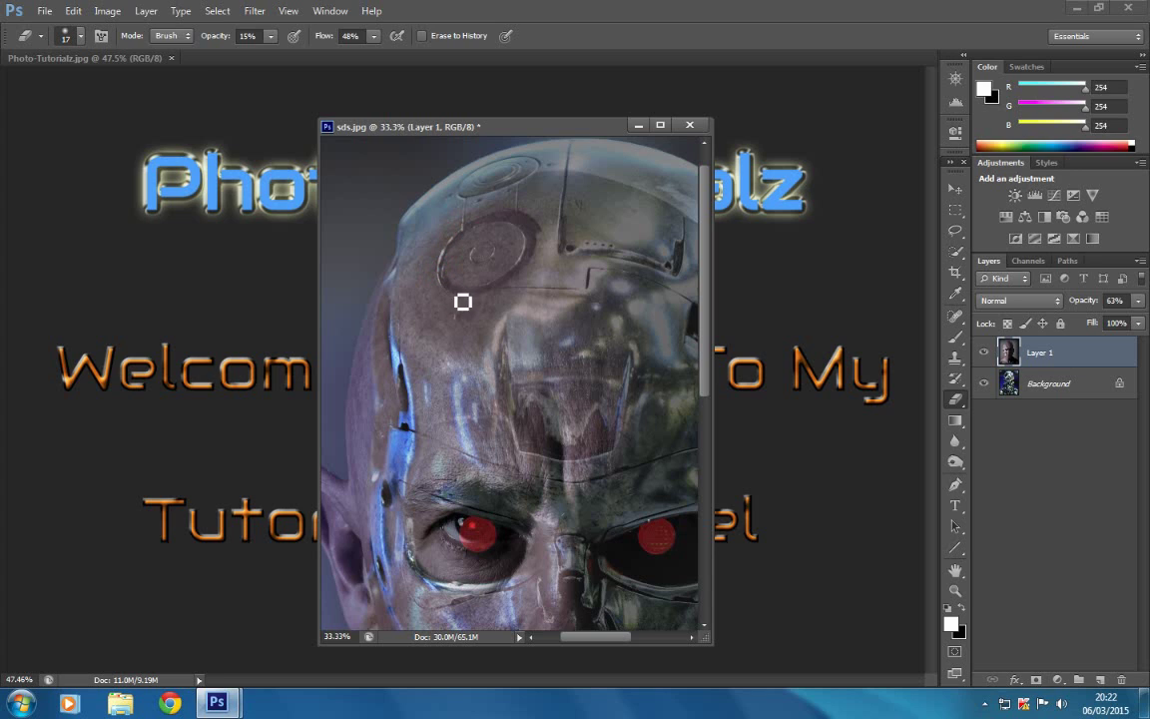
mouse_move(515, 249)
left_mouse_down()
mouse_move(551, 236)
mouse_move(505, 220)
mouse_move(508, 253)
mouse_move(525, 250)
mouse_move(488, 245)
mouse_move(474, 269)
mouse_move(470, 243)
mouse_move(513, 221)
mouse_move(472, 234)
left_mouse_up()
mouse_move(476, 234)
left_mouse_down()
mouse_move(451, 259)
mouse_move(451, 292)
mouse_move(495, 302)
mouse_move(521, 284)
left_mouse_up()
mouse_move(541, 249)
left_mouse_down()
mouse_move(540, 270)
mouse_move(495, 303)
mouse_move(535, 275)
left_mouse_up()
- Set the eraser to 55% opacity and 44 px, and erase the skin covering the large round disc on the forehead
left_click(269, 37)
left_click_drag(271, 57, 305, 58)
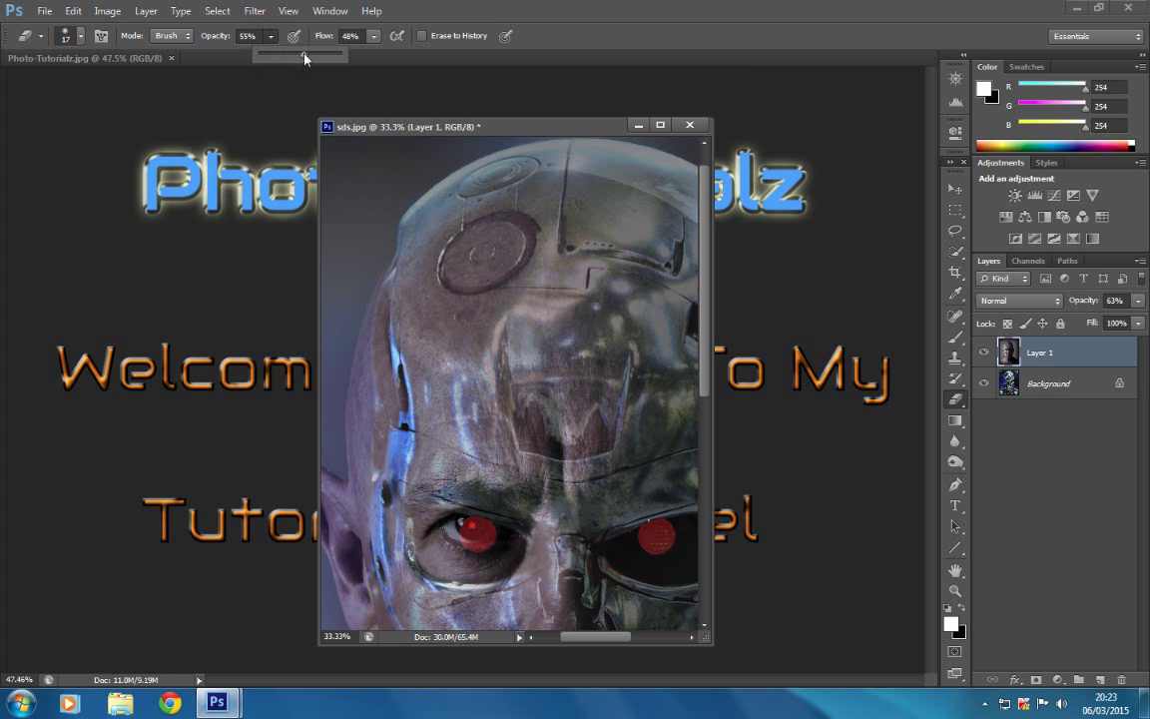
left_click(80, 36)
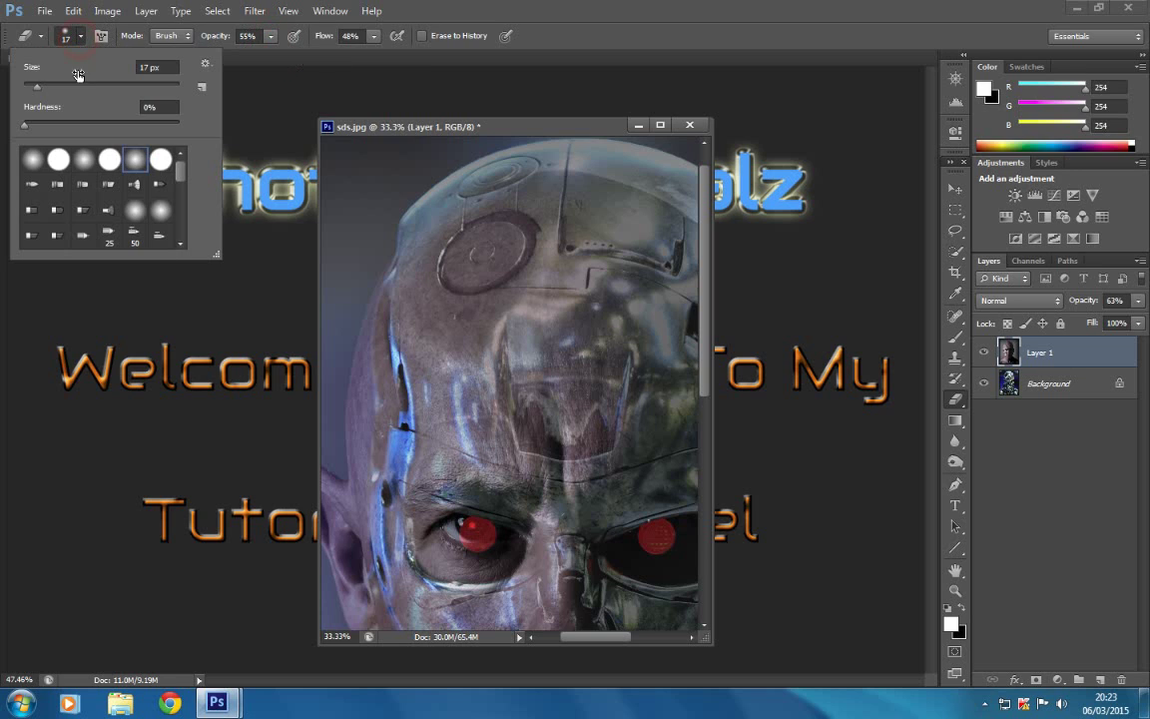
left_click_drag(37, 87, 72, 90)
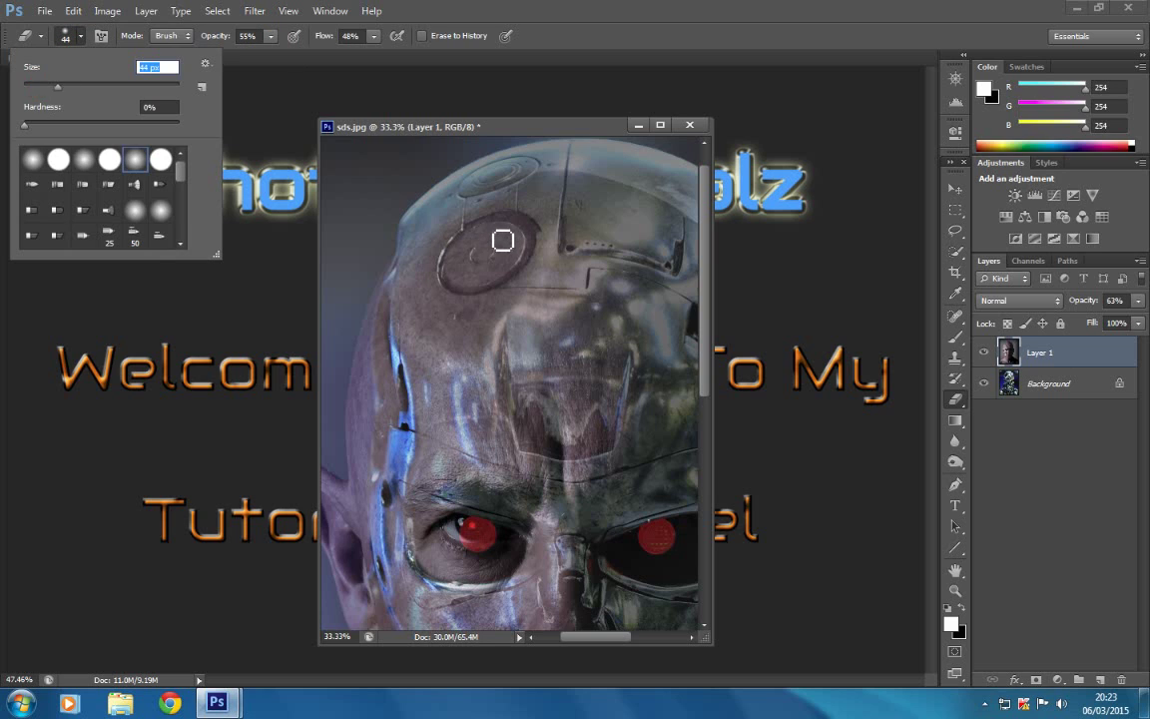
left_click(500, 239)
mouse_move(502, 240)
left_mouse_down()
mouse_move(518, 239)
mouse_move(465, 252)
mouse_move(454, 283)
mouse_move(487, 291)
mouse_move(526, 266)
mouse_move(543, 239)
mouse_move(511, 225)
mouse_move(532, 231)
mouse_move(475, 234)
mouse_move(486, 232)
mouse_move(452, 264)
mouse_move(475, 248)
mouse_move(467, 263)
mouse_move(509, 243)
mouse_move(529, 249)
mouse_move(505, 223)
mouse_move(521, 195)
mouse_move(497, 257)
mouse_move(526, 257)
mouse_move(513, 264)
left_mouse_up()
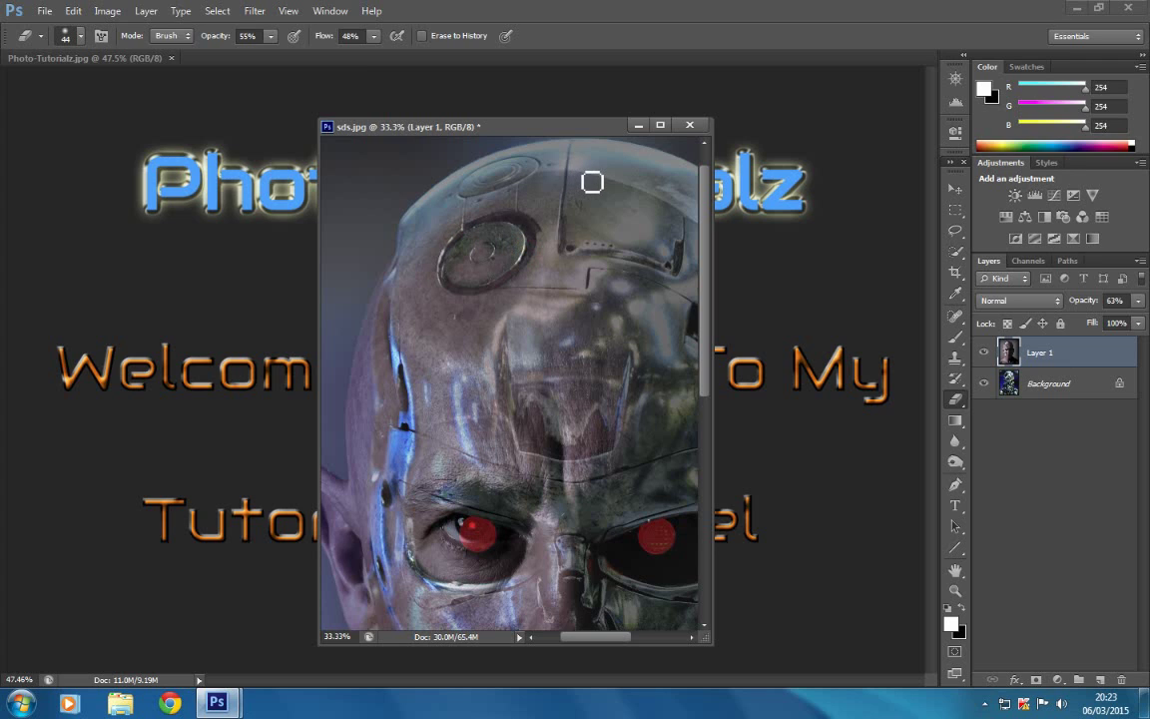
mouse_move(441, 232)
left_mouse_down()
mouse_move(491, 255)
mouse_move(465, 287)
mouse_move(490, 286)
mouse_move(506, 266)
mouse_move(484, 289)
mouse_move(456, 282)
mouse_move(469, 293)
mouse_move(529, 267)
mouse_move(516, 276)
mouse_move(519, 267)
mouse_move(495, 261)
mouse_move(490, 250)
mouse_move(511, 235)
mouse_move(483, 260)
left_mouse_up()
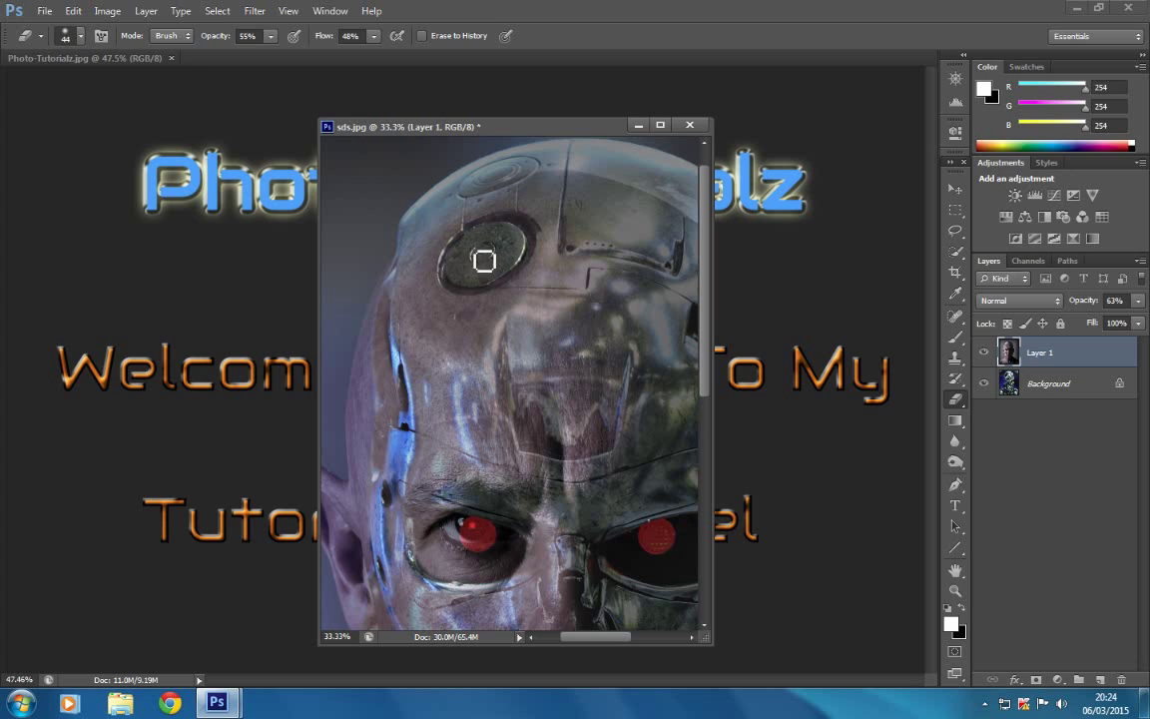
- Set the eraser to 11% opacity and 17 px, and softly erase around the upper rim of the forehead disc
left_click(271, 37)
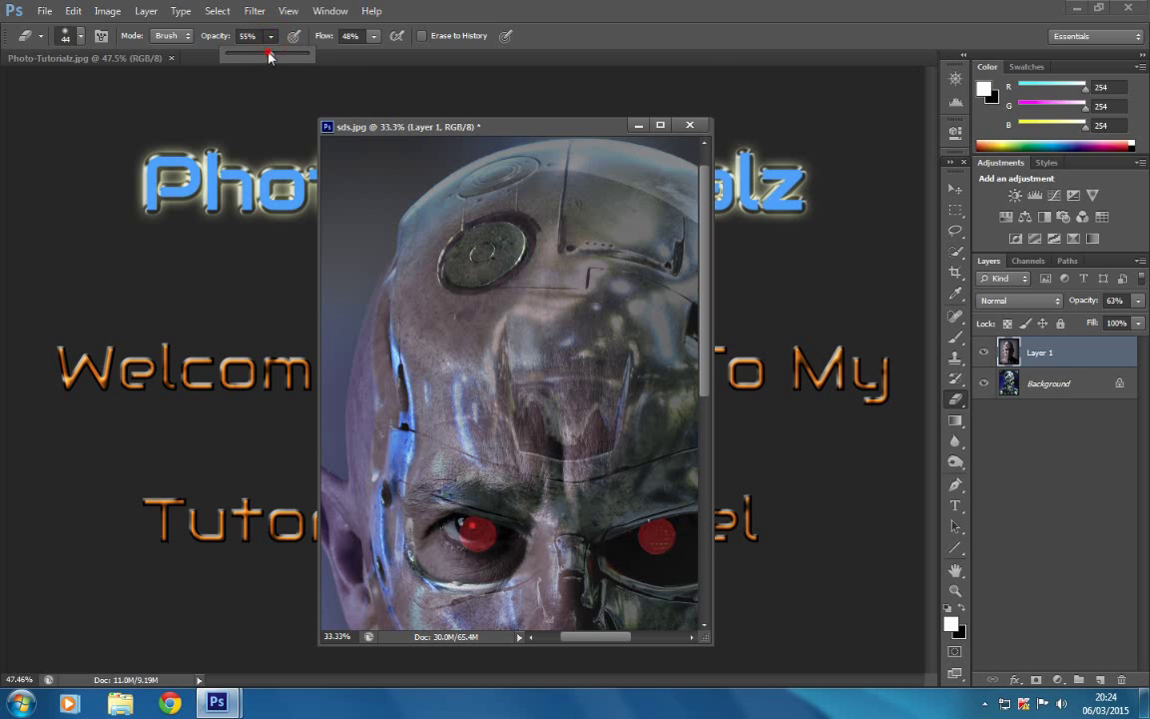
left_click(81, 37)
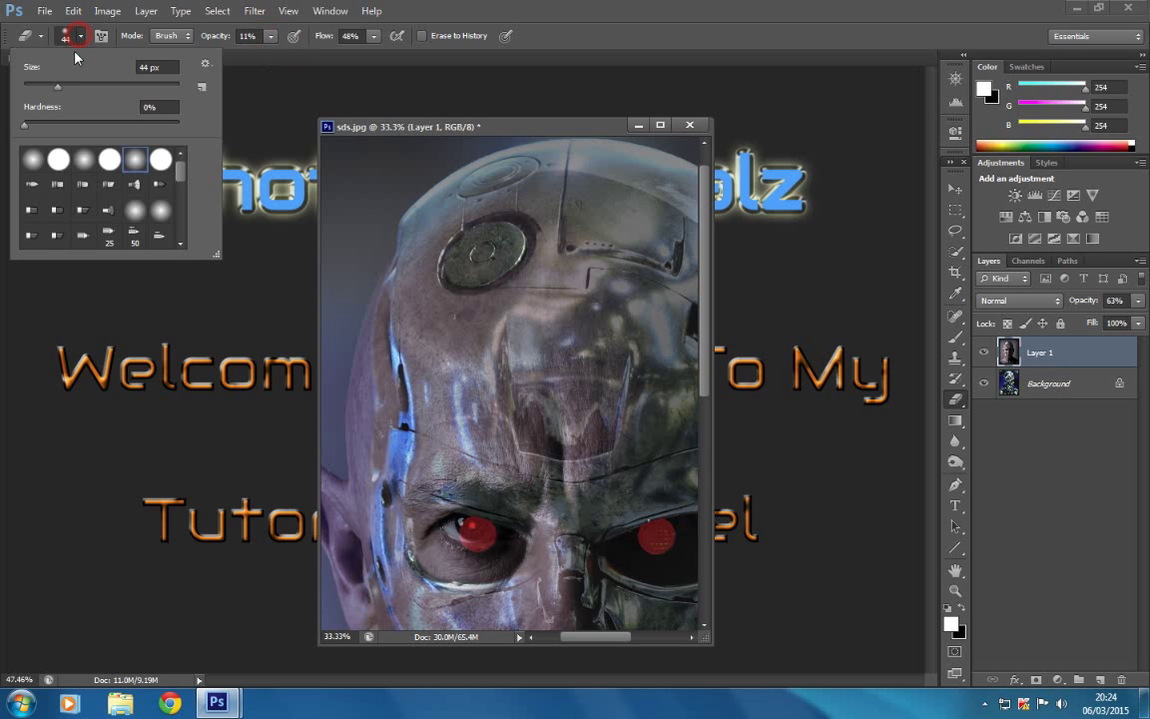
left_click_drag(57, 88, 51, 91)
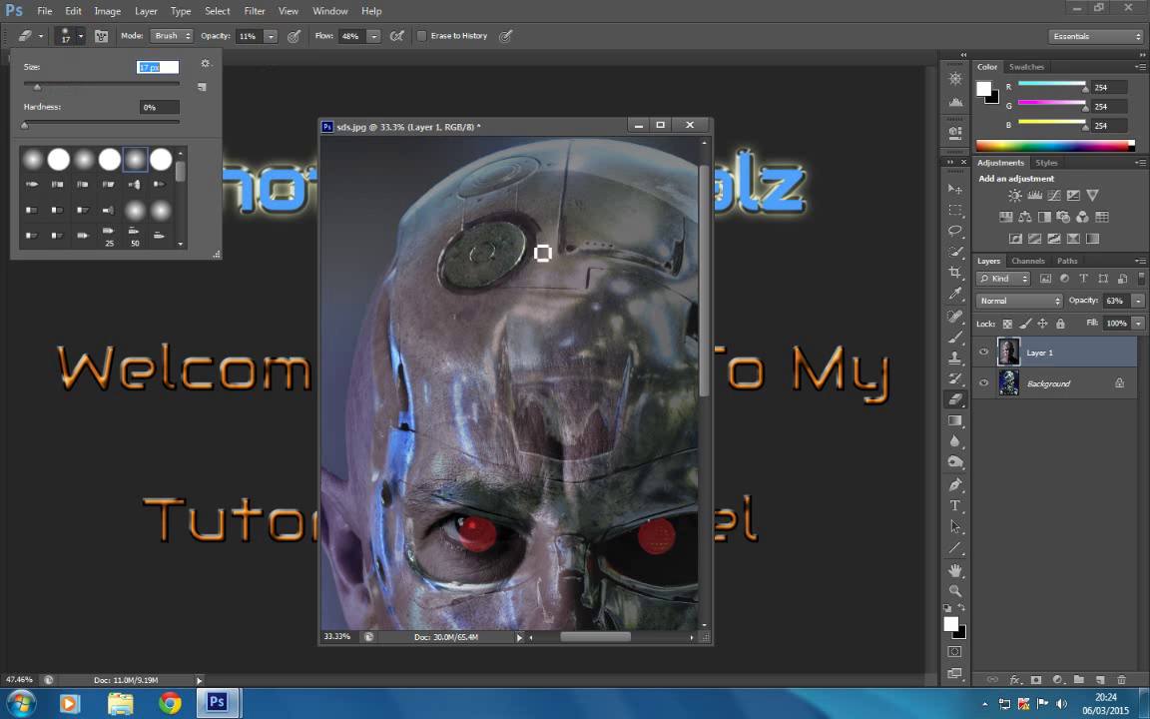
left_click(524, 218)
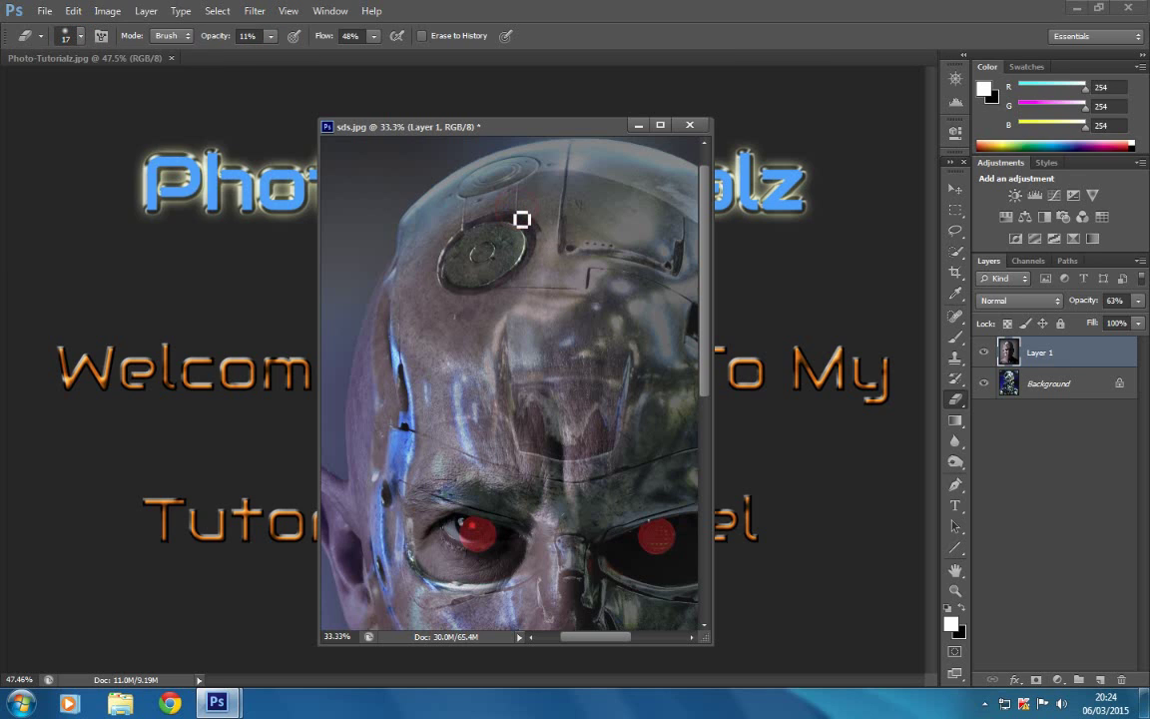
left_click(526, 211)
left_click(522, 221)
mouse_move(522, 221)
left_mouse_down()
mouse_move(526, 194)
mouse_move(524, 223)
mouse_move(526, 195)
mouse_move(473, 241)
mouse_move(477, 215)
left_mouse_up()
left_click_drag(484, 216, 516, 202)
- Check the face with Layer 1 at 100% opacity, and set the layer's opacity to 60%
left_click_drag(578, 636, 595, 636)
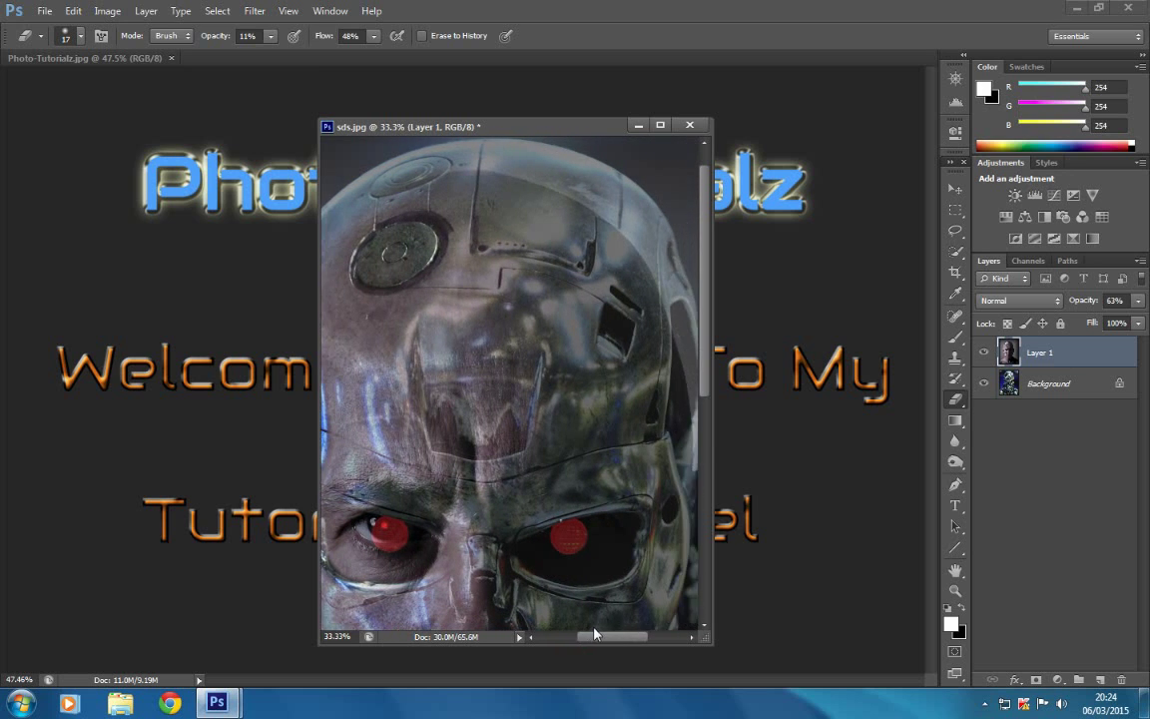
left_click_drag(704, 337, 712, 397)
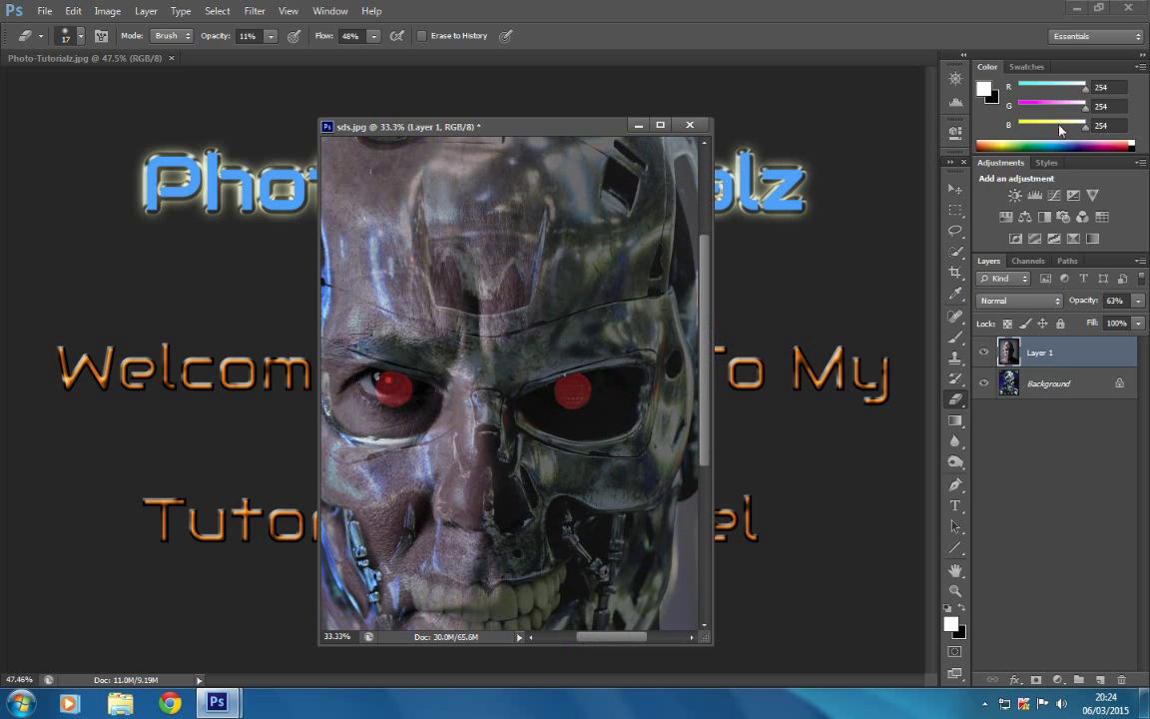
left_click(1138, 302)
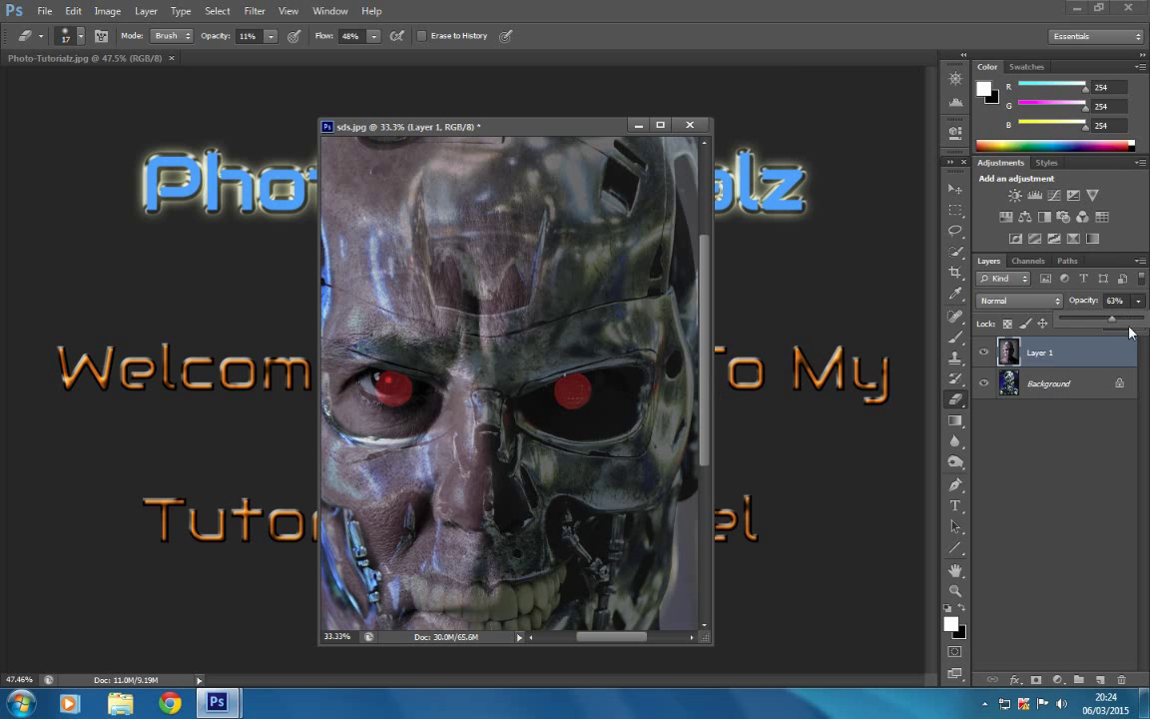
left_click_drag(1144, 330, 1146, 331)
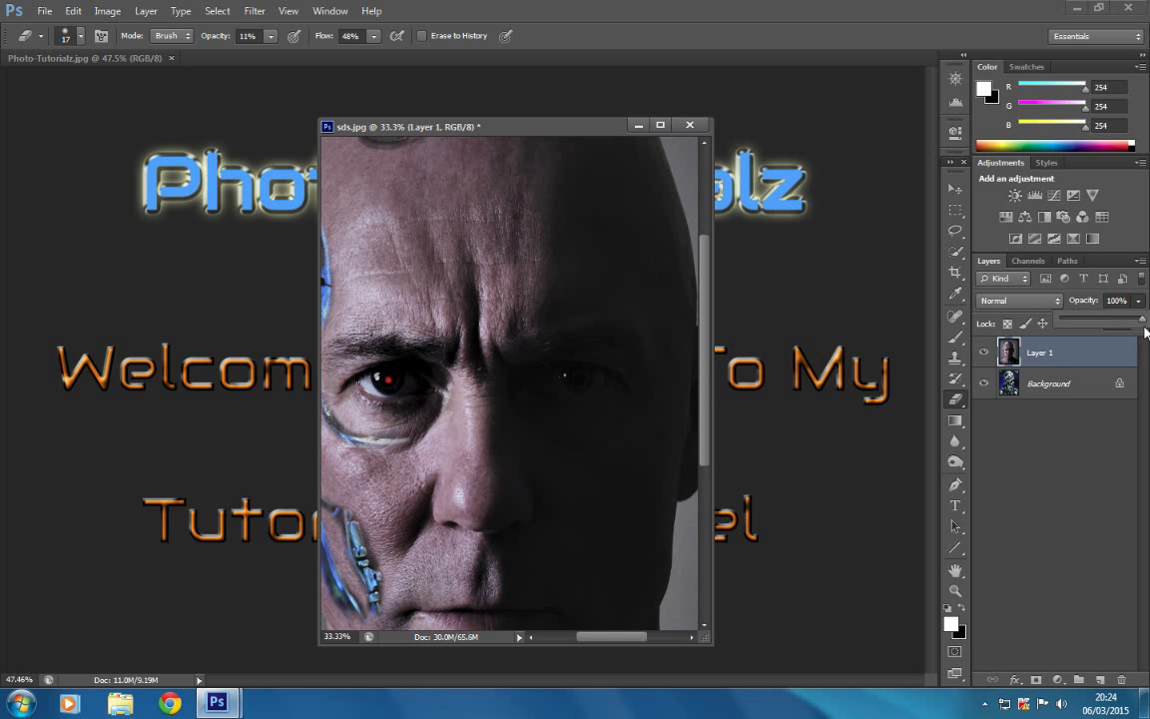
left_click_drag(1133, 332, 1111, 336)
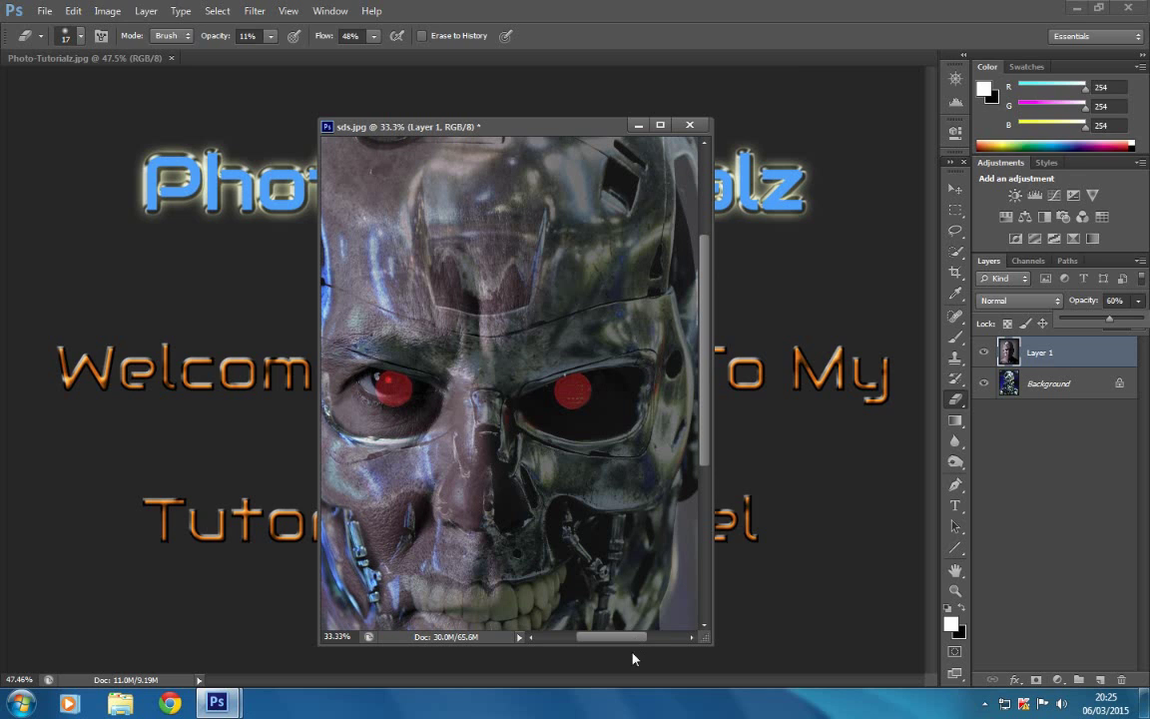
- Inspect the whole face in a maximized view, and set the eraser to 147 px and 53% opacity
left_click(660, 125)
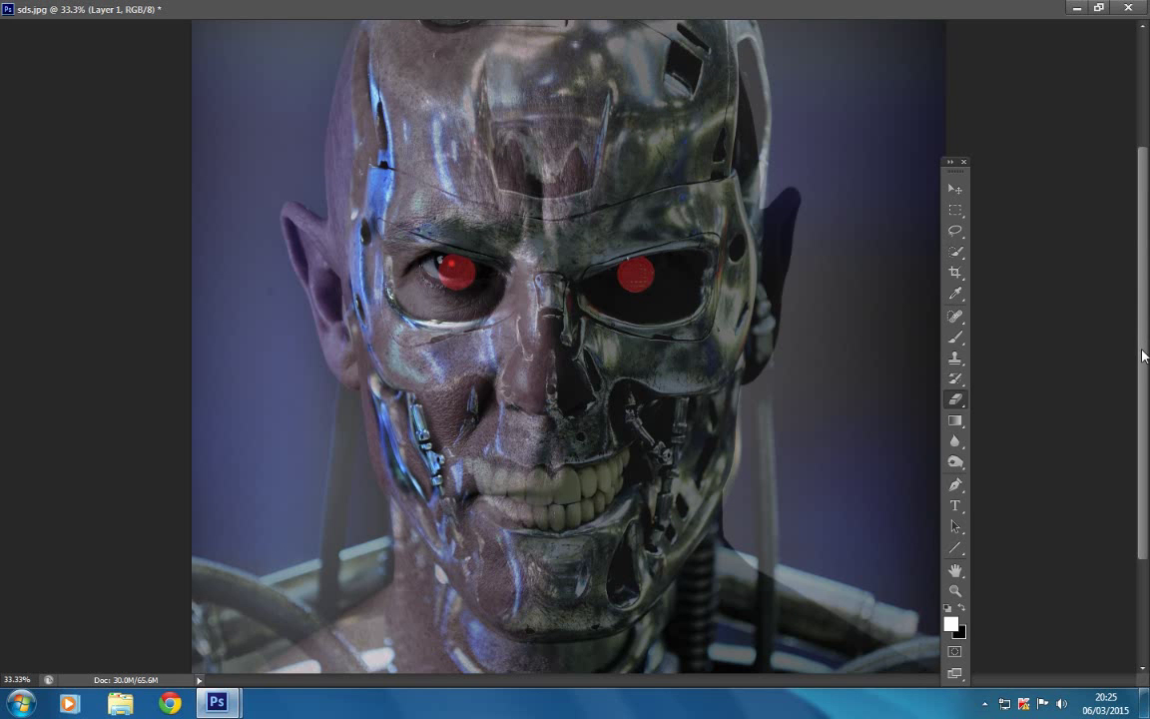
left_click_drag(1144, 355, 1144, 286)
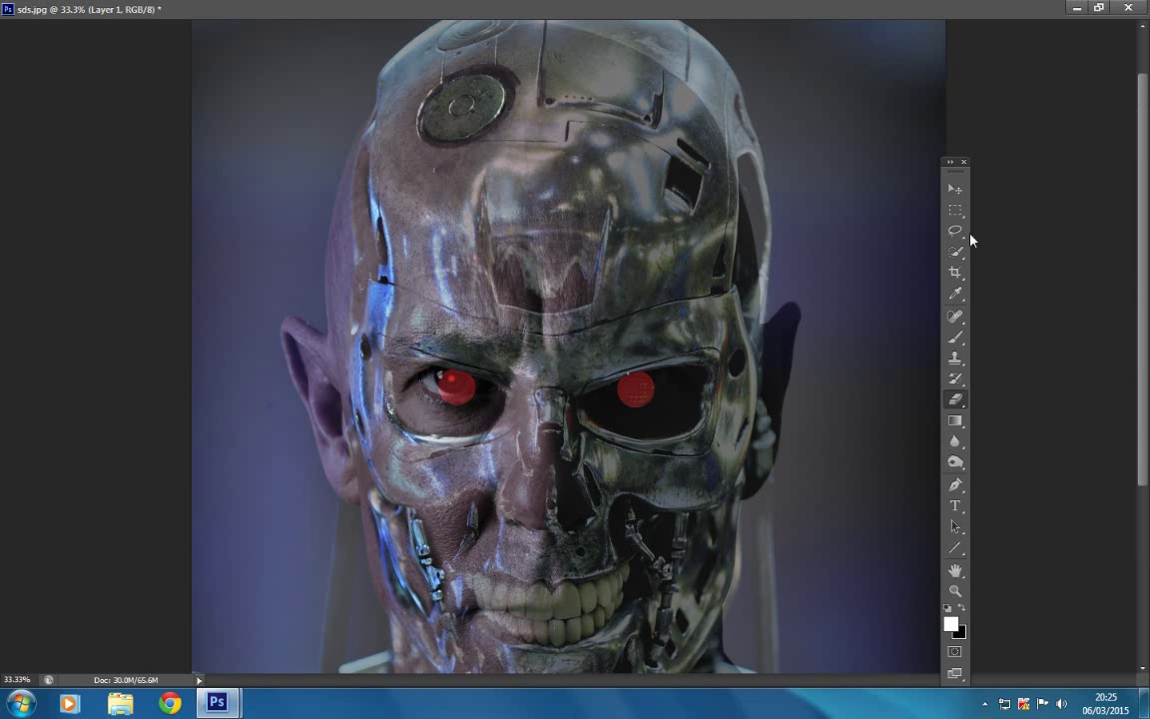
left_click(1099, 9)
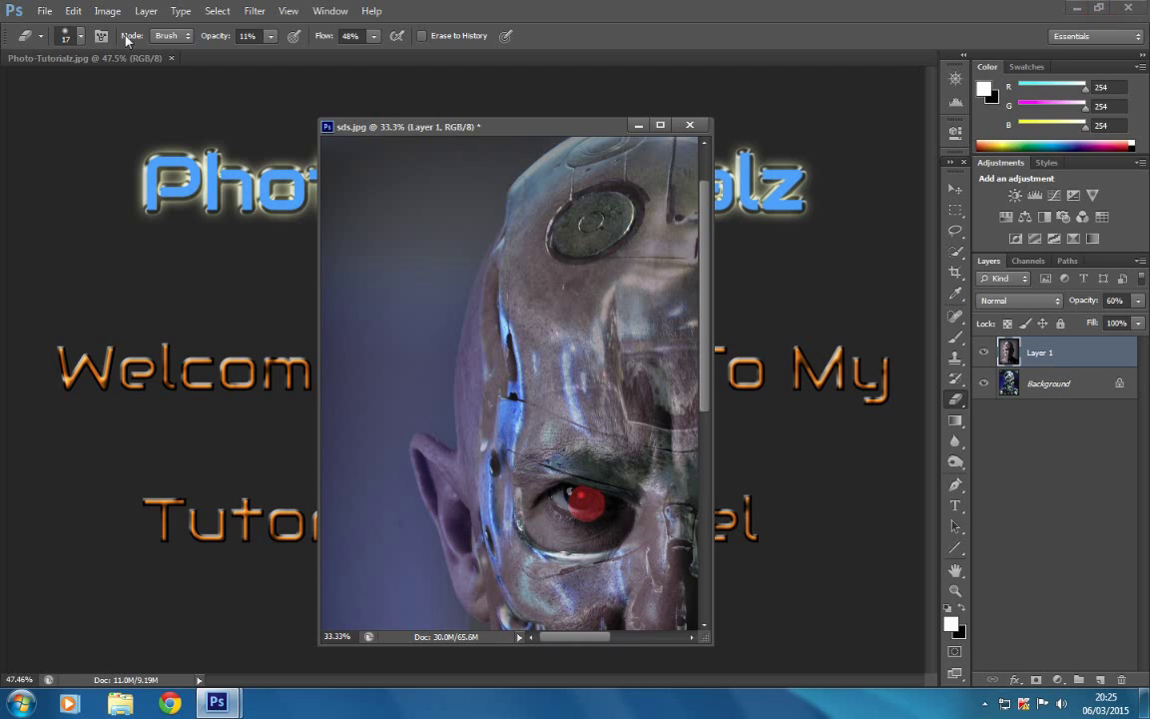
left_click(73, 35)
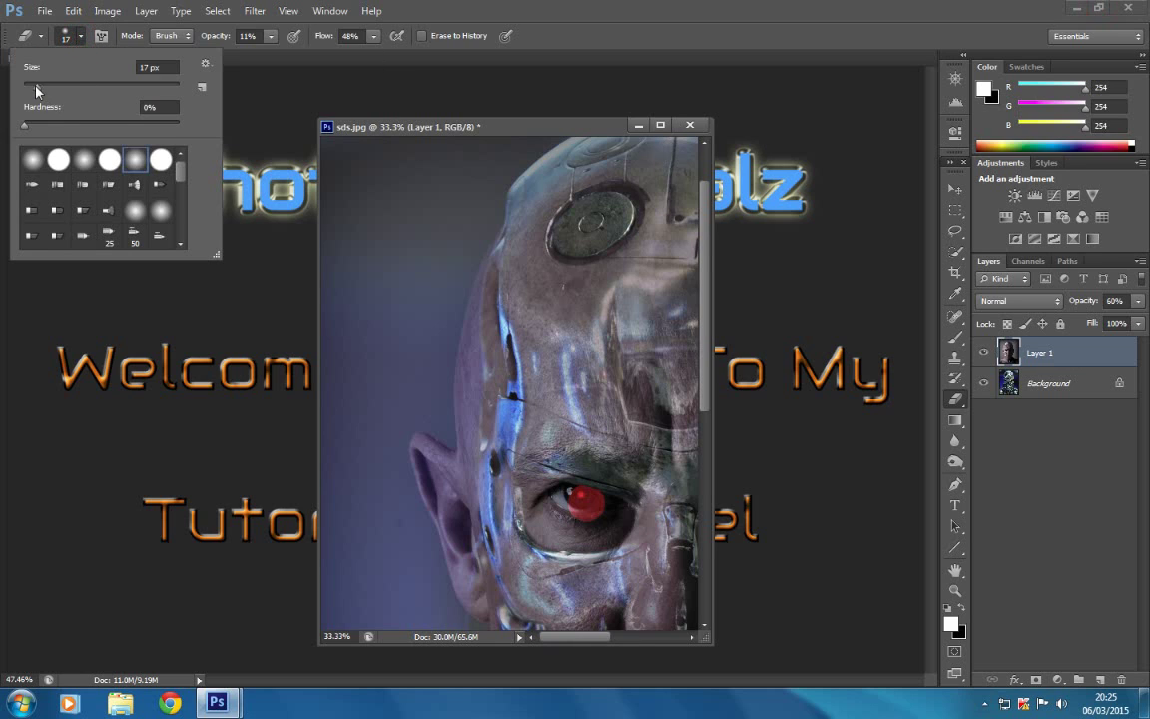
left_click_drag(36, 90, 84, 91)
left_click_drag(99, 92, 121, 93)
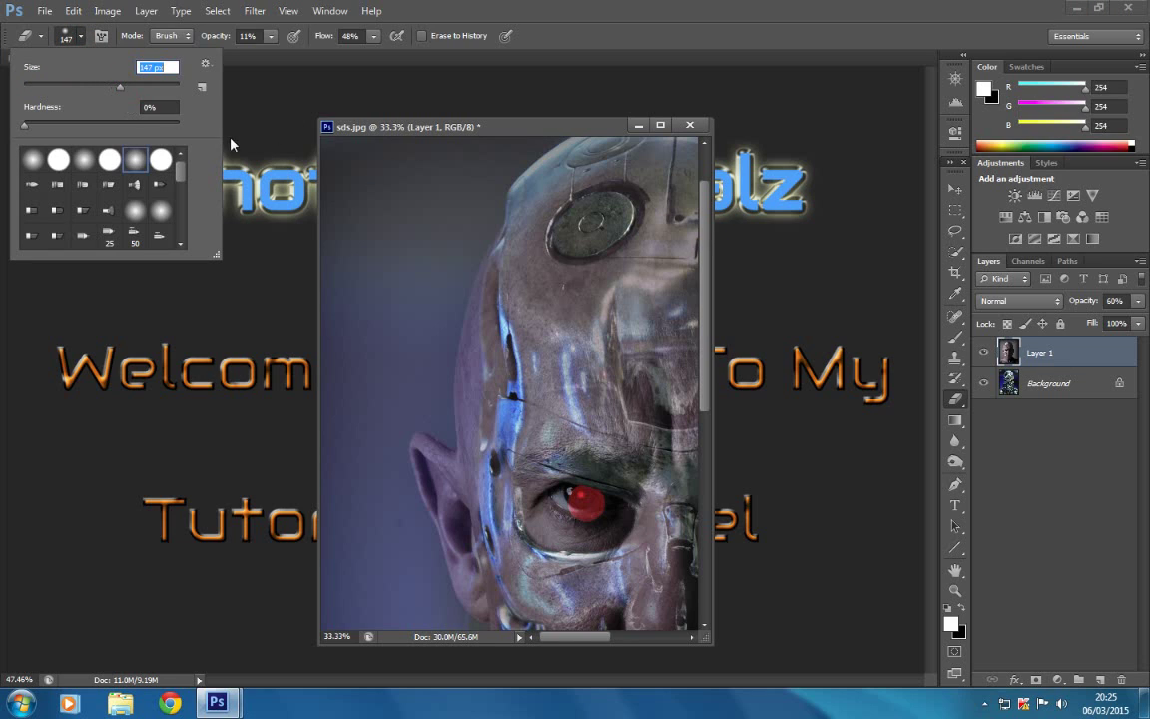
left_click(270, 36)
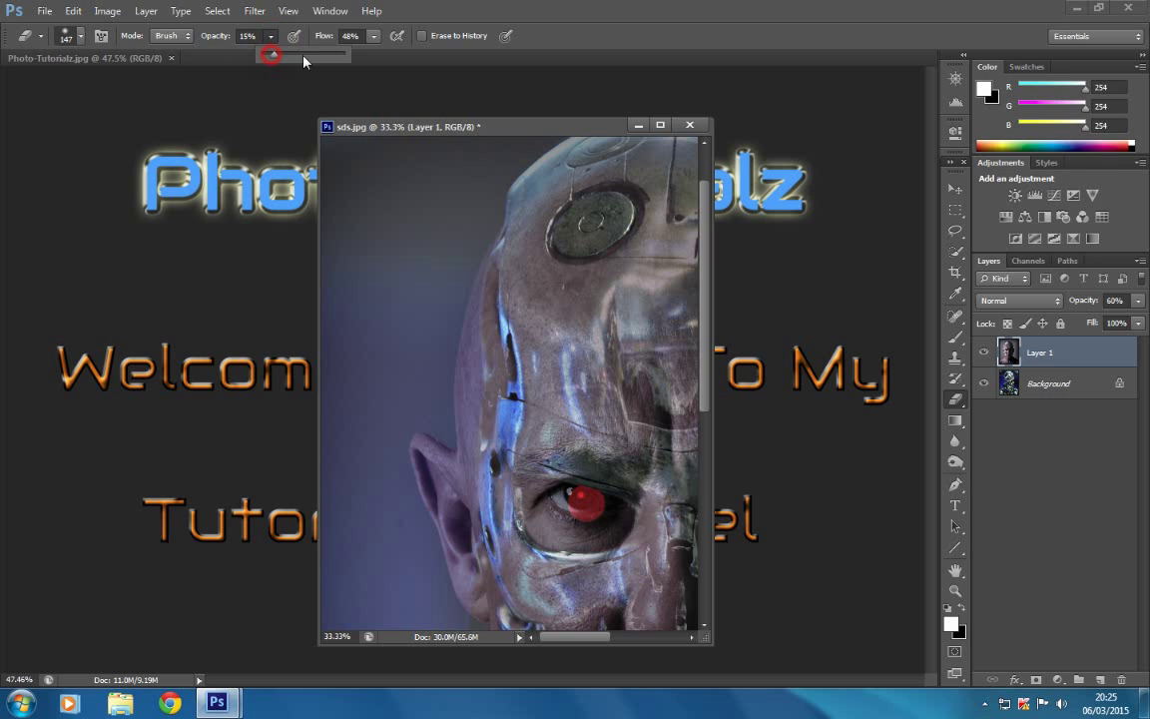
left_click(305, 55)
- Maximize the image and erase the crown on the dark half of the head to reveal the metal skull down to the temple
left_click(660, 125)
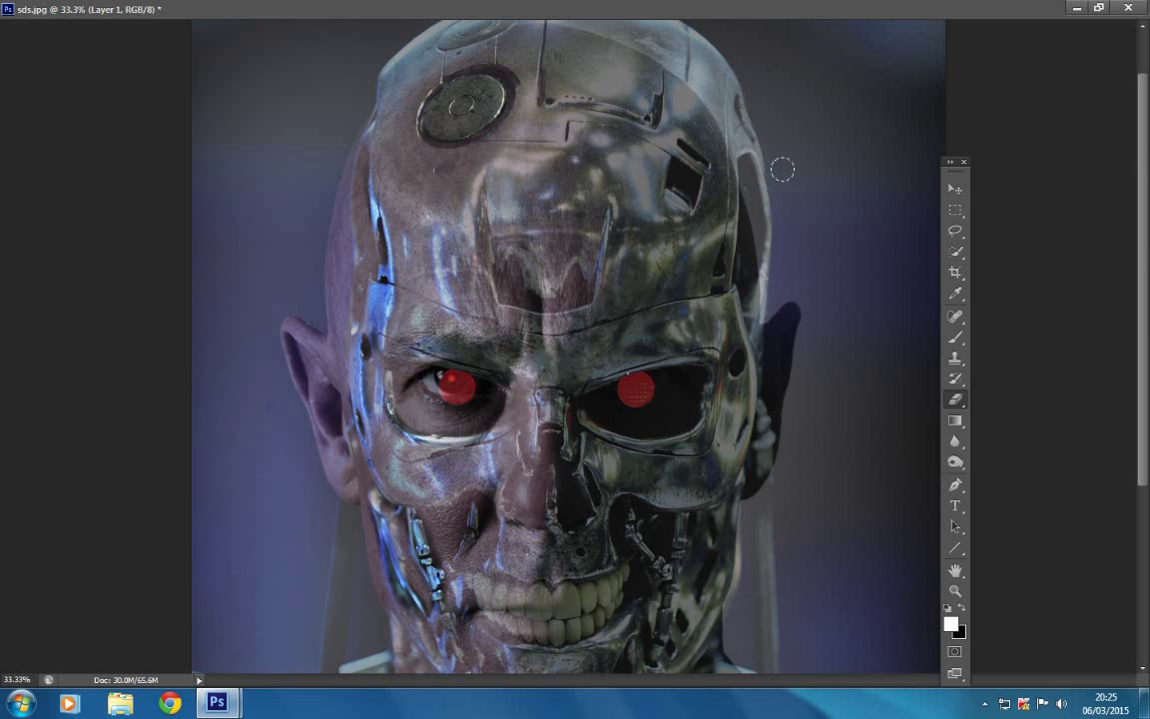
left_click_drag(1141, 269, 1141, 229)
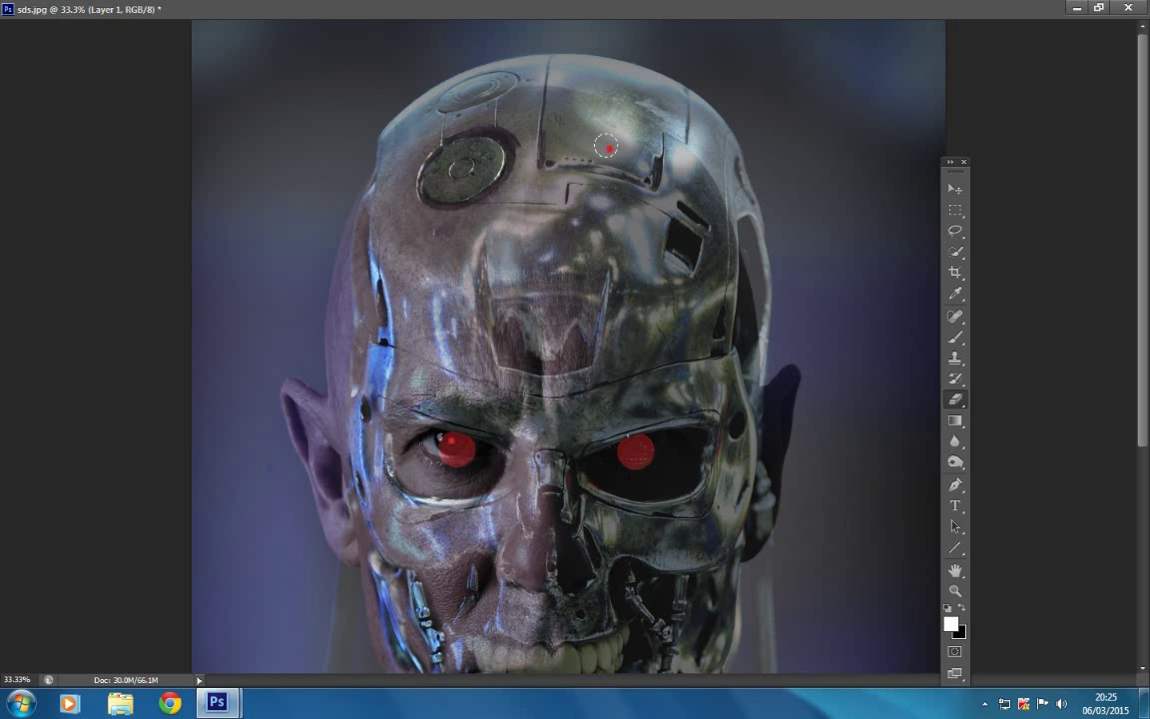
mouse_move(606, 148)
left_mouse_down()
mouse_move(539, 115)
mouse_move(644, 194)
mouse_move(738, 228)
left_mouse_up()
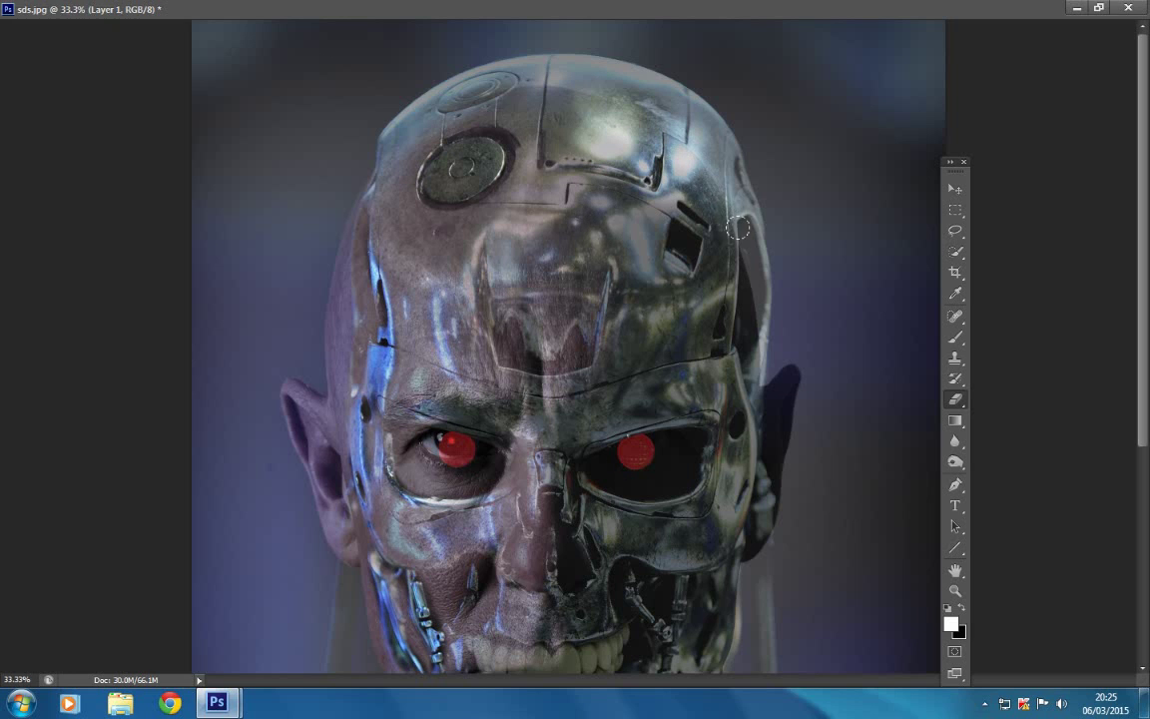
left_click(744, 251)
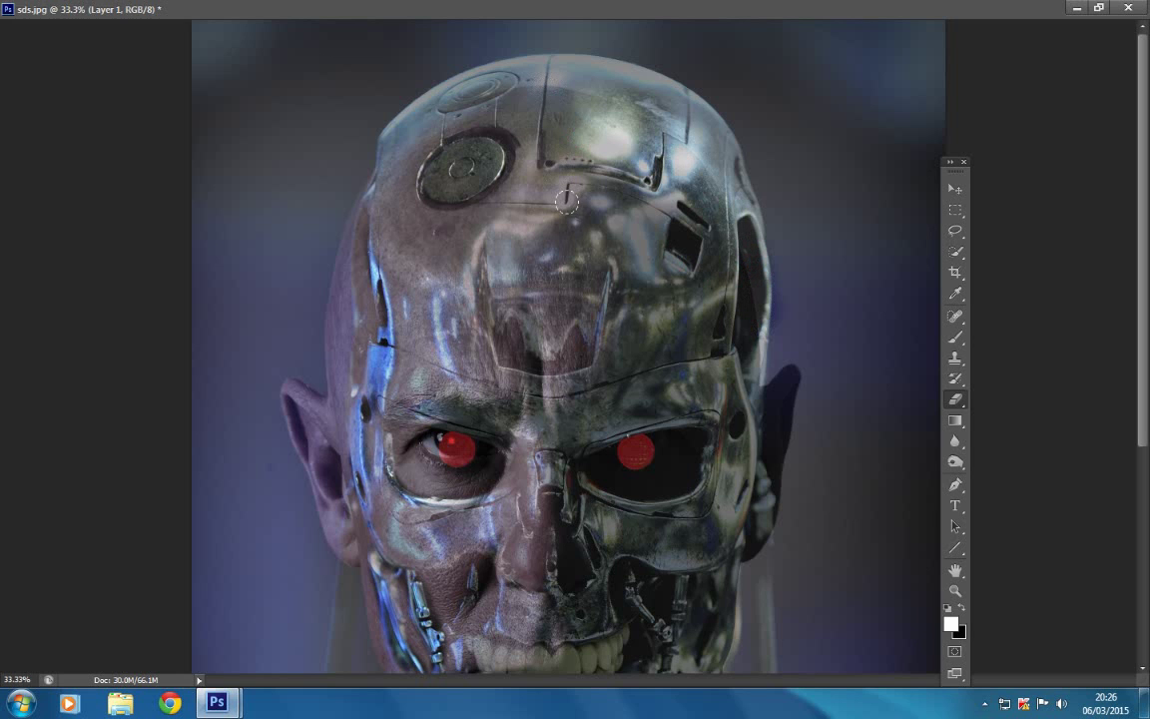
- Erase the skin on the dark half from the temple down past the robot eye, and on the forehead above it
scroll(676, 284, "down", 3)
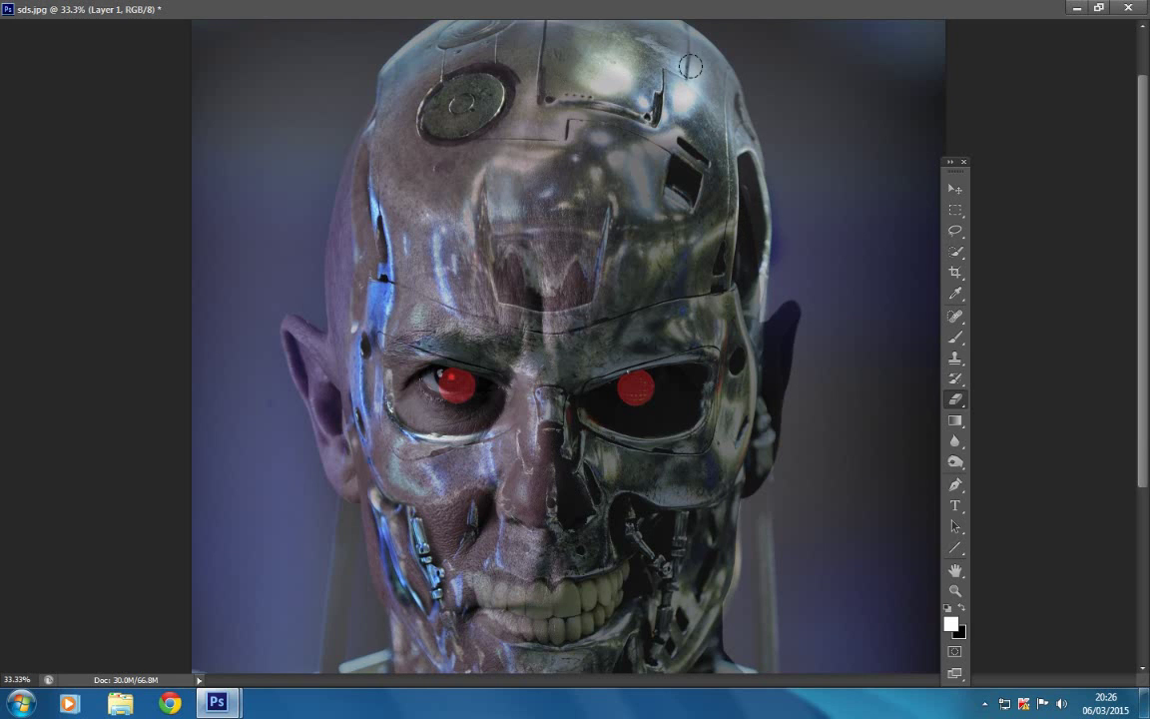
mouse_move(756, 244)
left_mouse_down()
mouse_move(760, 353)
mouse_move(750, 360)
mouse_move(728, 312)
mouse_move(747, 303)
mouse_move(726, 380)
mouse_move(702, 412)
mouse_move(733, 369)
left_mouse_up()
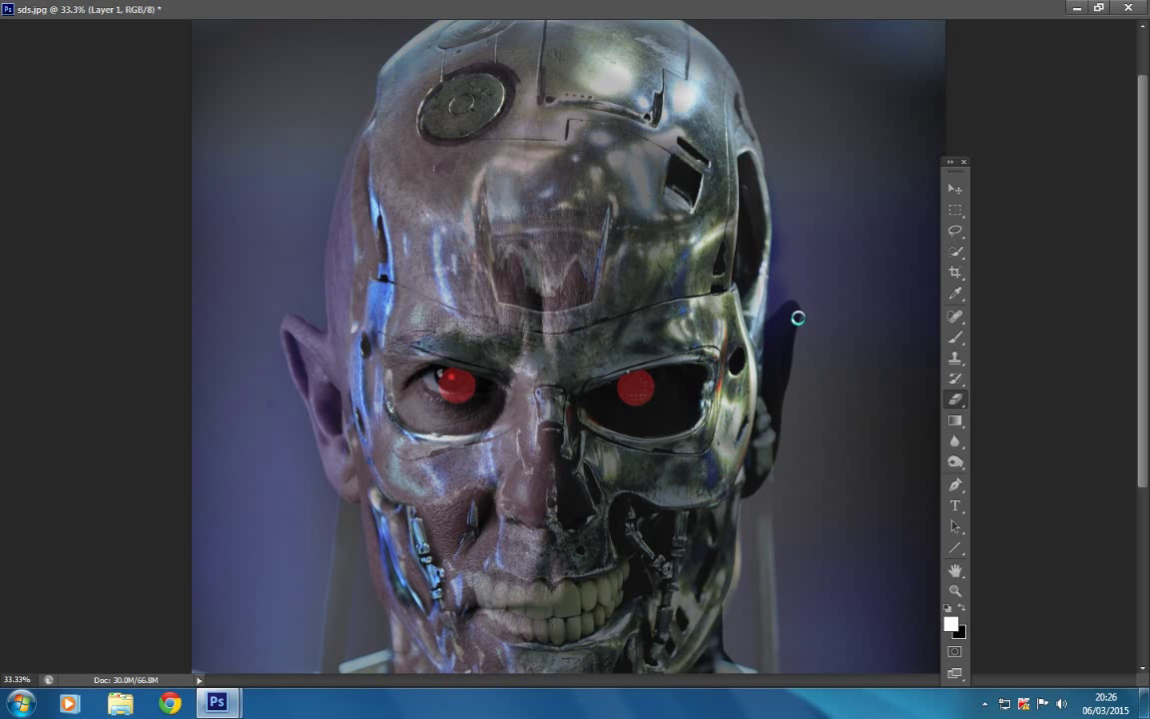
scroll(691, 343, "down", 2)
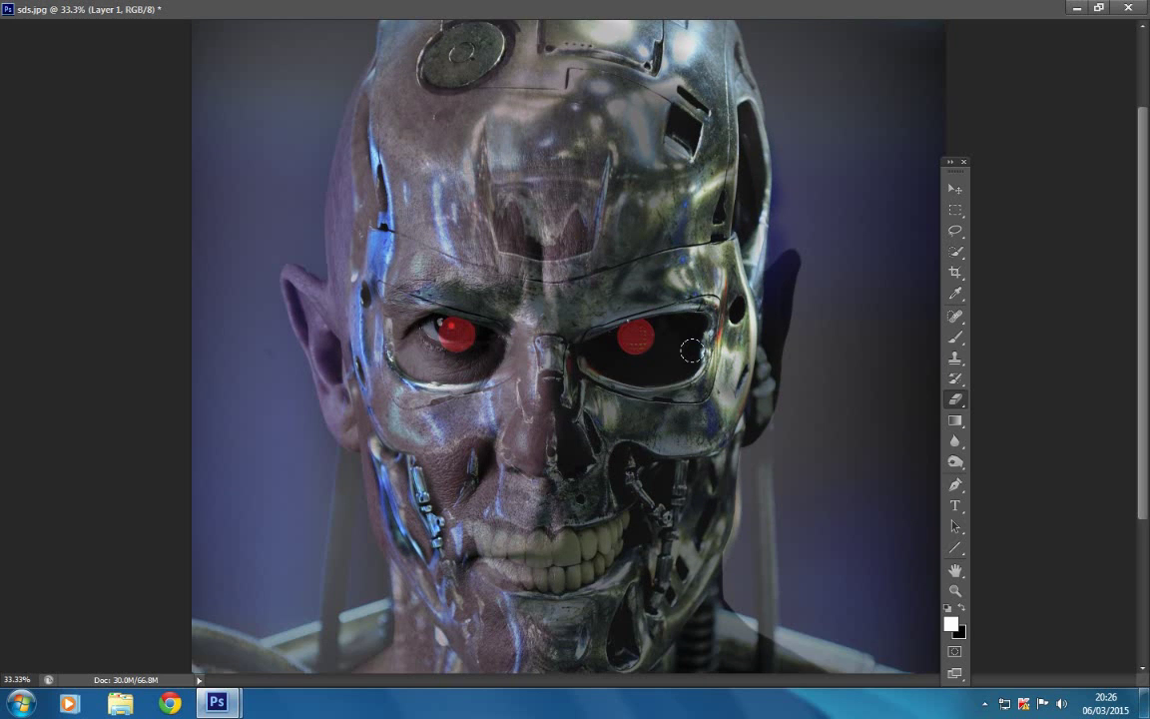
scroll(667, 325, "down", 1)
scroll(663, 240, "up", 2)
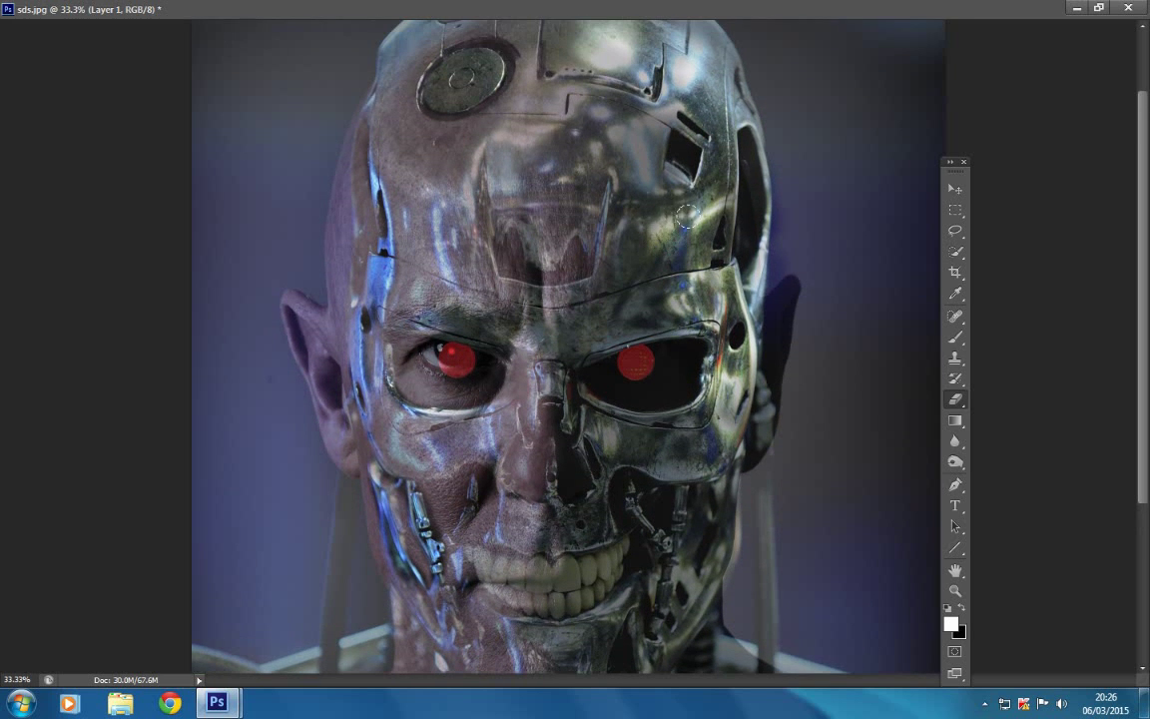
left_click(683, 207)
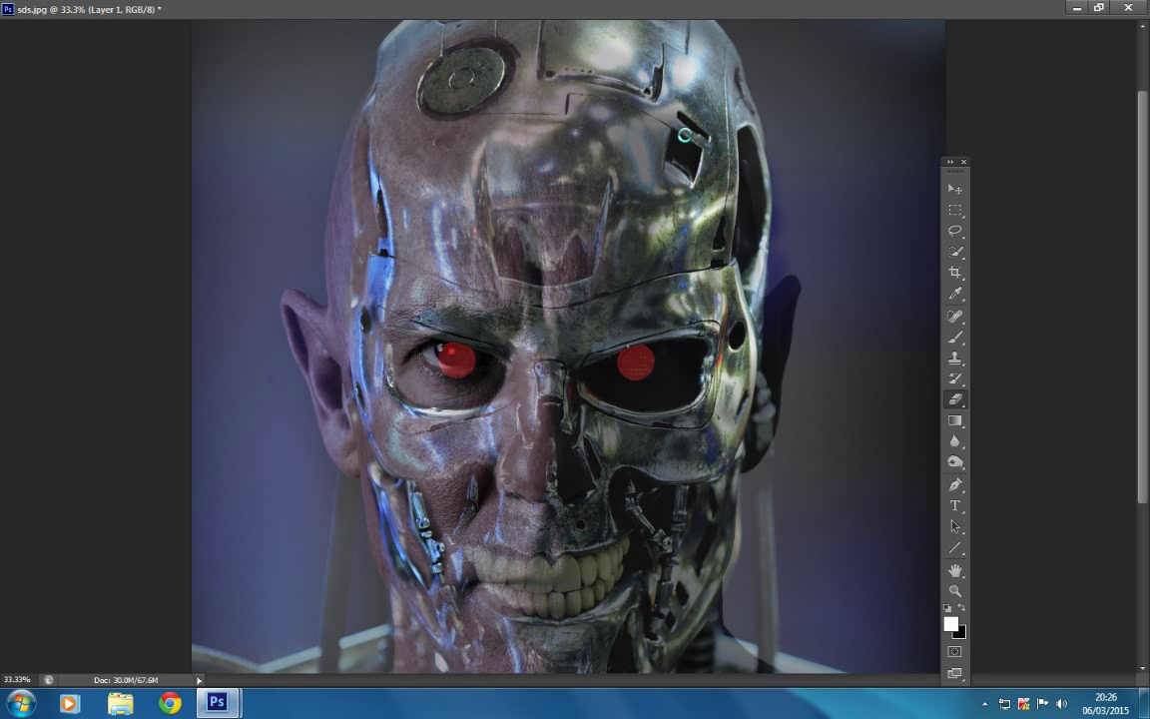
- Restore the smaller image window and erase the brow and forehead above the robot eye on the dark half
left_click(1098, 7)
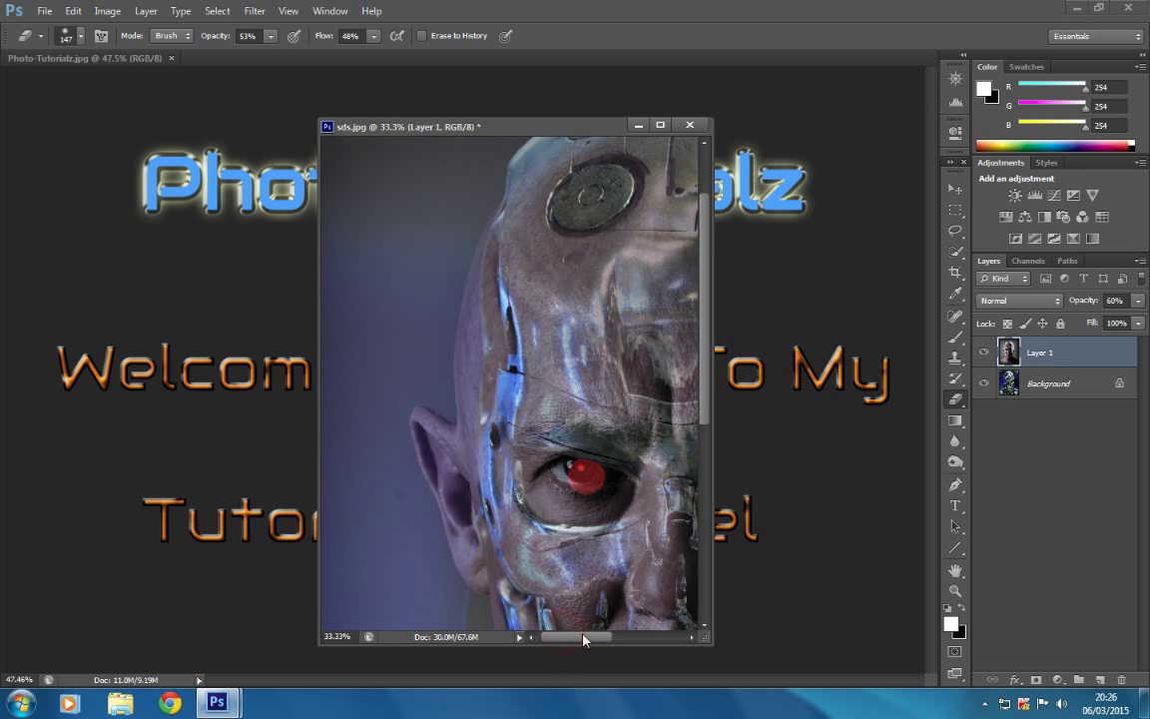
left_click_drag(584, 640, 626, 650)
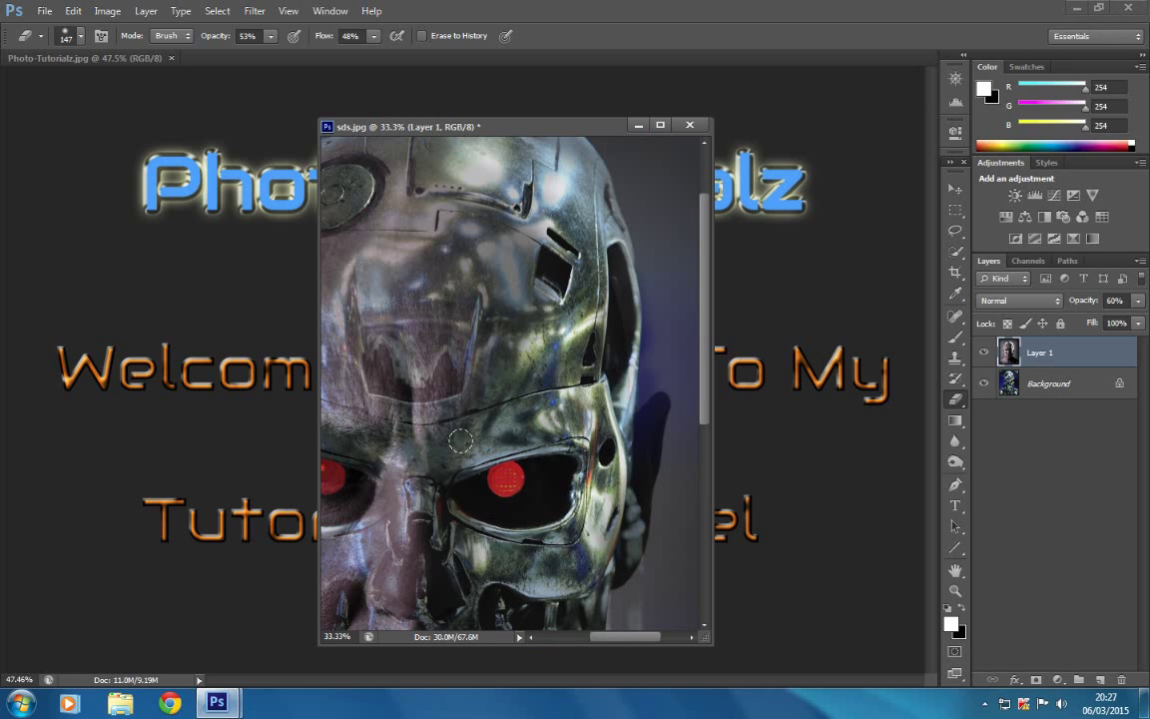
mouse_move(459, 413)
left_mouse_down()
mouse_move(489, 294)
mouse_move(541, 268)
mouse_move(538, 282)
mouse_move(526, 238)
mouse_move(504, 286)
mouse_move(579, 334)
left_mouse_up()
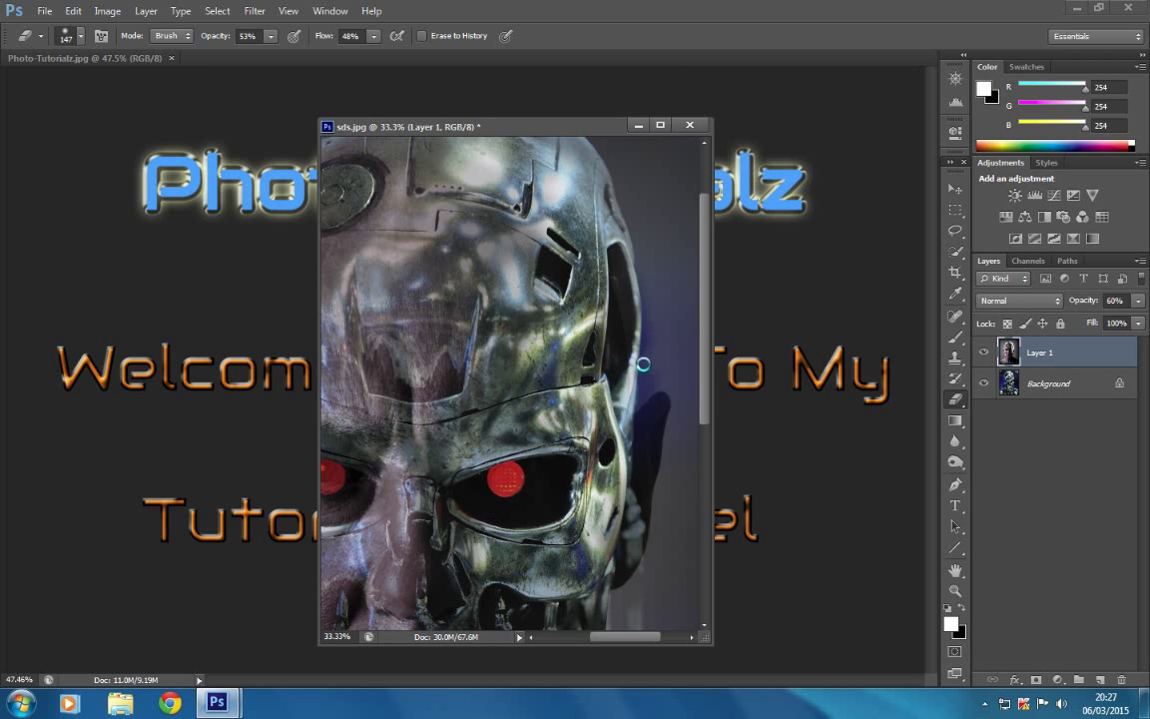
- Set Layer 1's opacity to 100%
left_click(1137, 300)
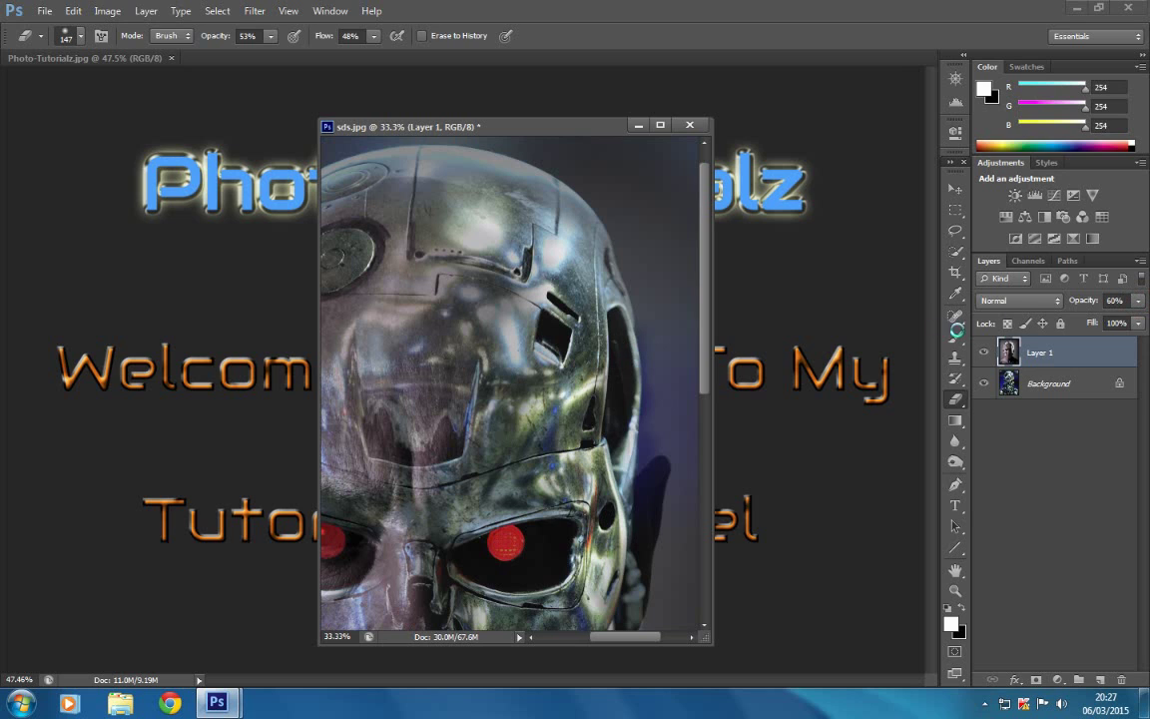
left_click(1137, 301)
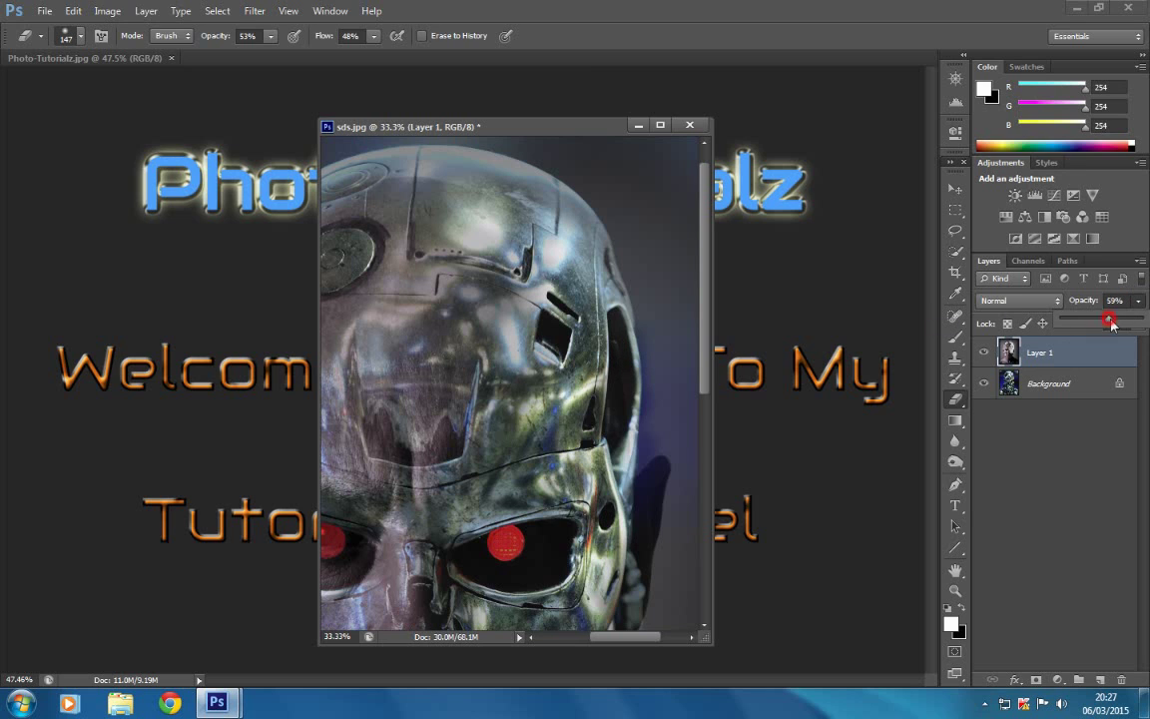
left_click_drag(1111, 319, 1148, 334)
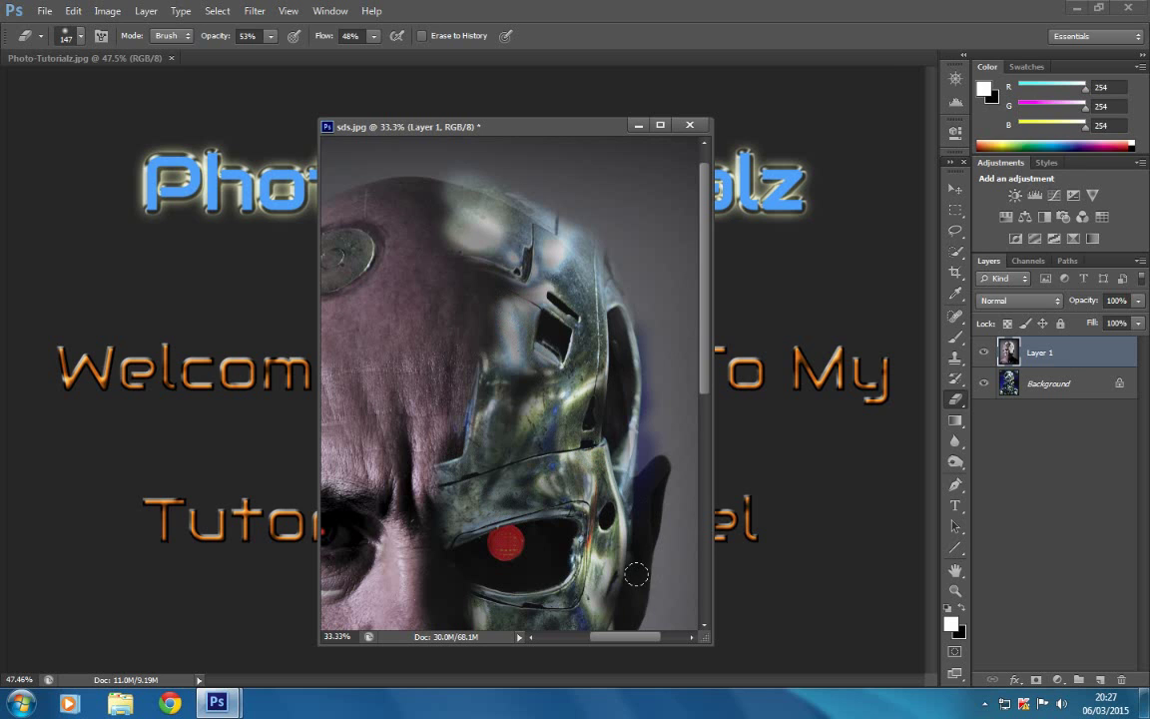
- Erase the cheek and the side of the jaw below the robot eye on the dark half to reveal the metal skull
left_click_drag(636, 642, 611, 642)
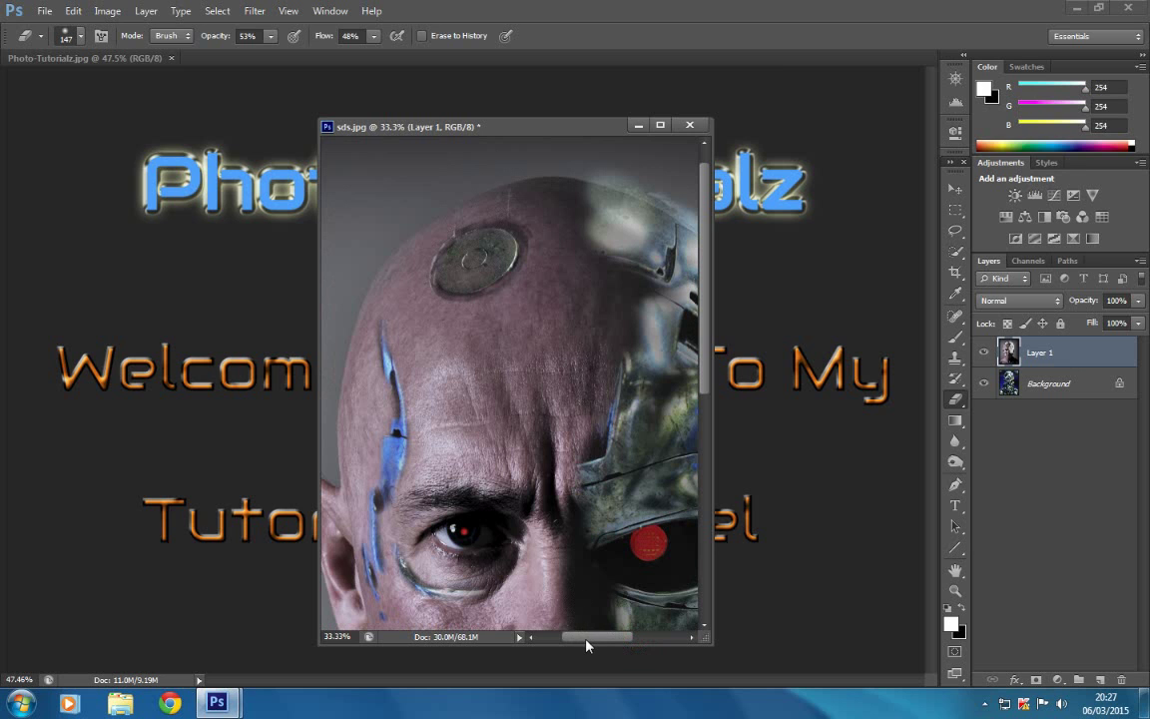
left_click_drag(586, 644, 632, 644)
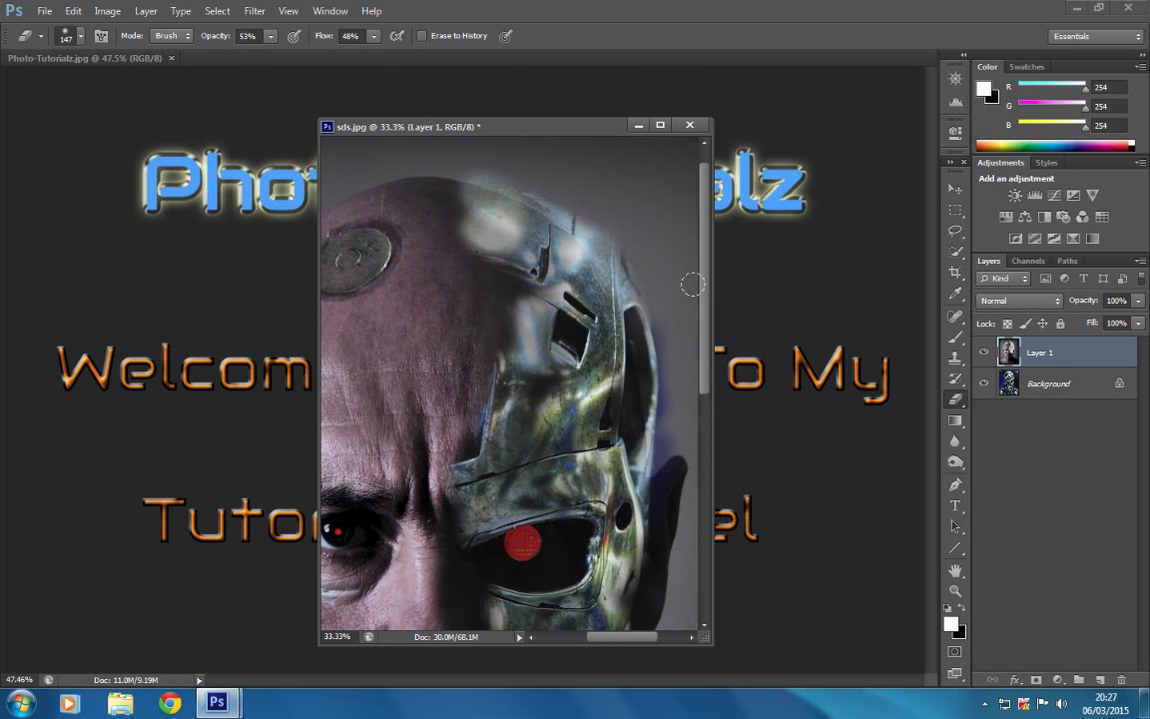
left_click_drag(704, 296, 712, 416)
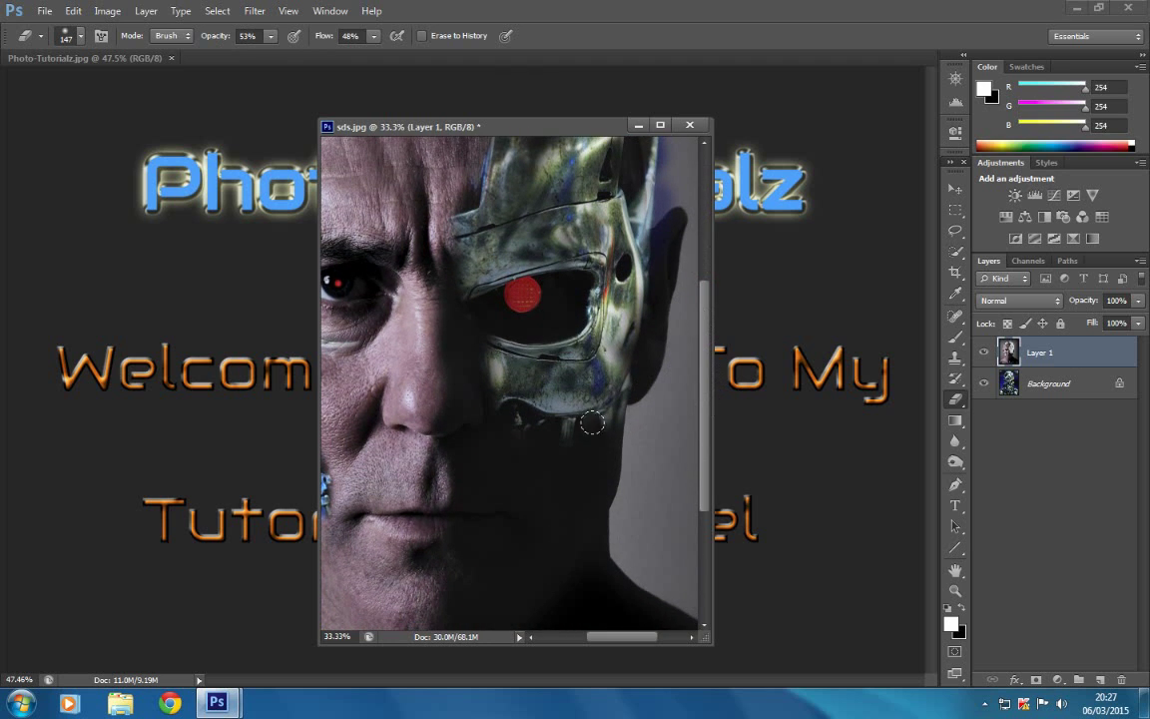
mouse_move(592, 423)
left_mouse_down()
mouse_move(539, 394)
mouse_move(529, 427)
mouse_move(549, 428)
mouse_move(531, 449)
mouse_move(521, 427)
mouse_move(485, 428)
mouse_move(465, 399)
mouse_move(534, 437)
mouse_move(593, 493)
mouse_move(567, 488)
mouse_move(542, 524)
mouse_move(565, 424)
left_mouse_up()
scroll(536, 446, "down", 2)
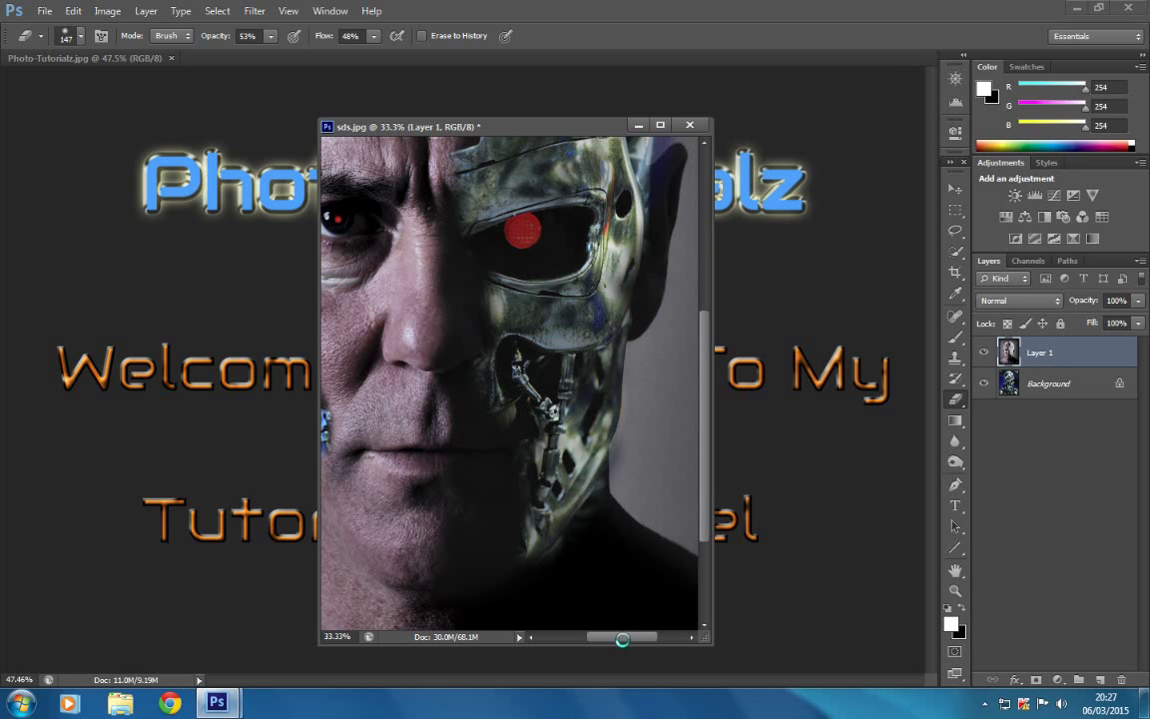
- Erase the lower jaw, the dark side of the neck and the inner shoulder to reveal the robot's jaw and neck cables
left_click_drag(707, 526, 704, 542)
mouse_move(644, 459)
left_mouse_down()
mouse_move(608, 451)
mouse_move(681, 508)
mouse_move(643, 511)
mouse_move(566, 465)
mouse_move(678, 569)
mouse_move(563, 473)
mouse_move(503, 481)
mouse_move(527, 471)
mouse_move(534, 481)
mouse_move(520, 492)
mouse_move(504, 448)
mouse_move(538, 449)
mouse_move(570, 547)
left_mouse_up()
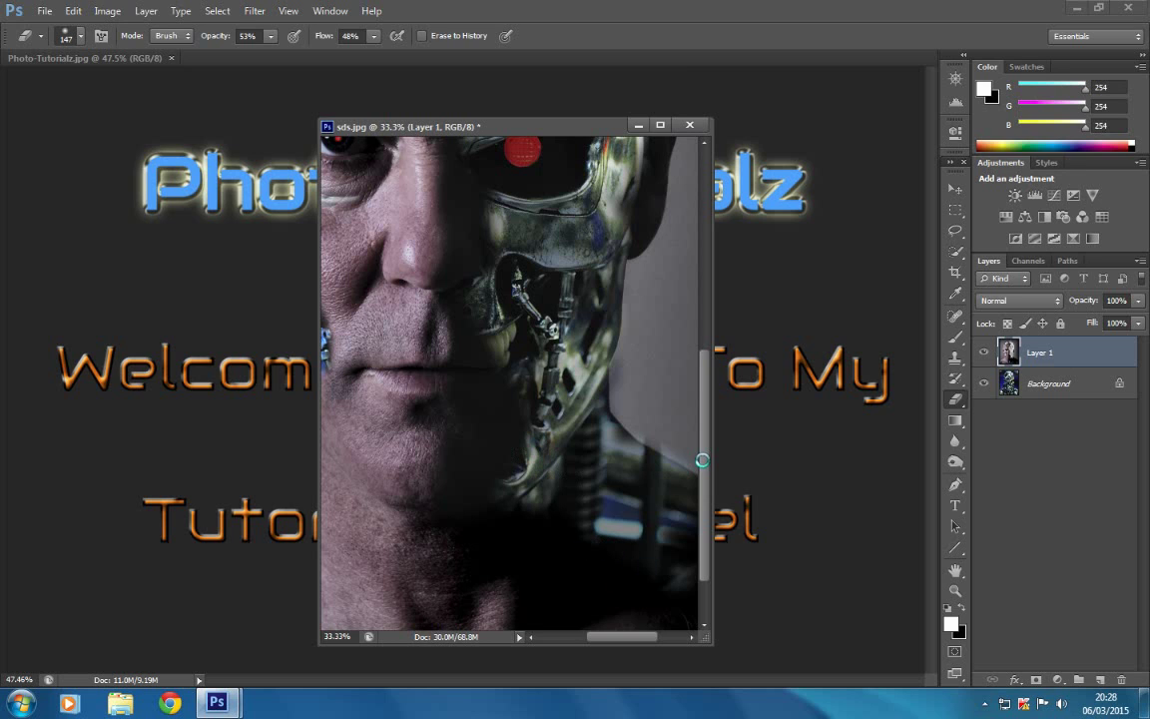
left_click_drag(704, 457, 710, 491)
mouse_move(598, 475)
left_mouse_down()
mouse_move(558, 434)
mouse_move(532, 451)
left_mouse_up()
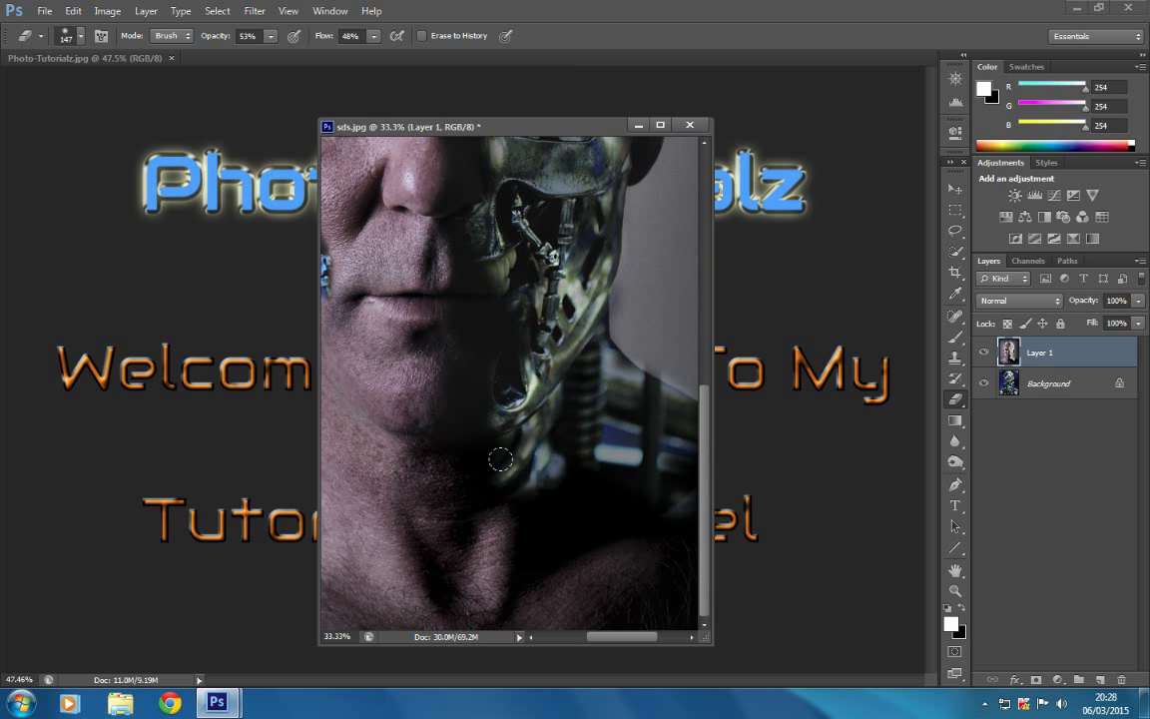
mouse_move(565, 477)
left_mouse_down()
mouse_move(600, 404)
mouse_move(592, 387)
mouse_move(584, 506)
mouse_move(595, 495)
mouse_move(544, 508)
mouse_move(624, 502)
mouse_move(554, 535)
mouse_move(570, 513)
mouse_move(553, 530)
mouse_move(563, 527)
mouse_move(540, 553)
mouse_move(531, 602)
mouse_move(584, 533)
mouse_move(568, 527)
mouse_move(574, 539)
mouse_move(571, 529)
mouse_move(620, 518)
mouse_move(515, 482)
mouse_move(515, 464)
mouse_move(478, 460)
mouse_move(484, 454)
mouse_move(496, 482)
mouse_move(501, 539)
mouse_move(546, 595)
left_mouse_up()
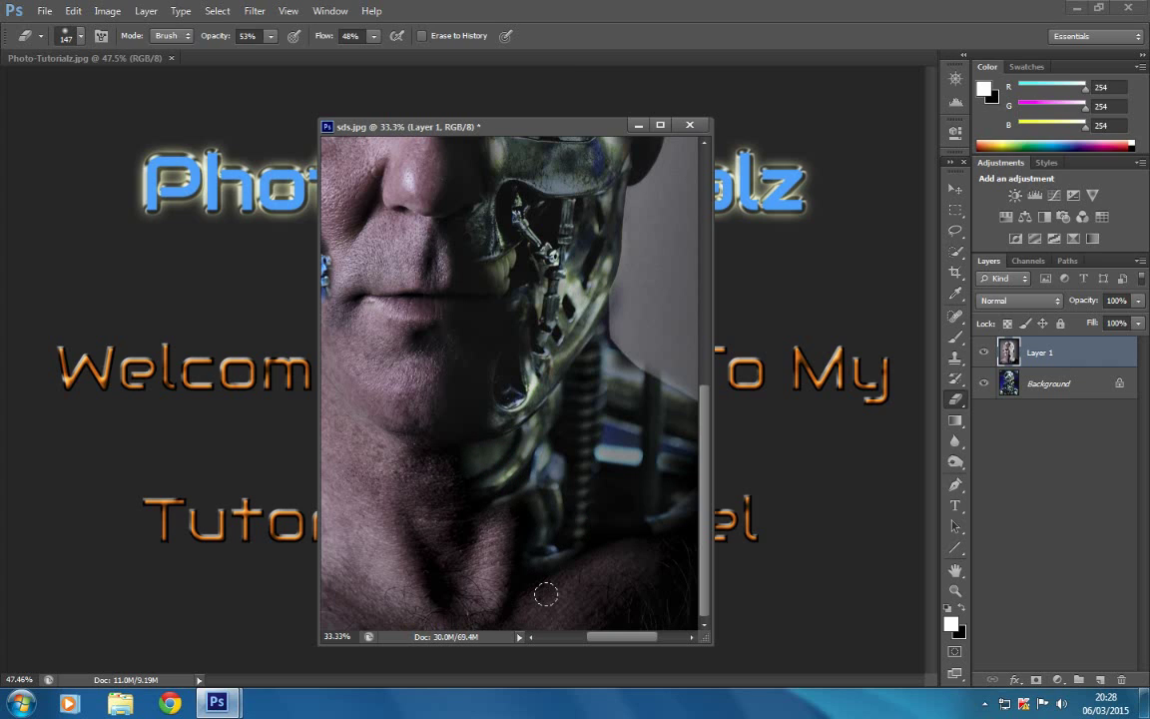
- Maximize the image and erase the dark shoulder out towards the image edge to reveal the robot's shoulder parts
left_click(657, 125)
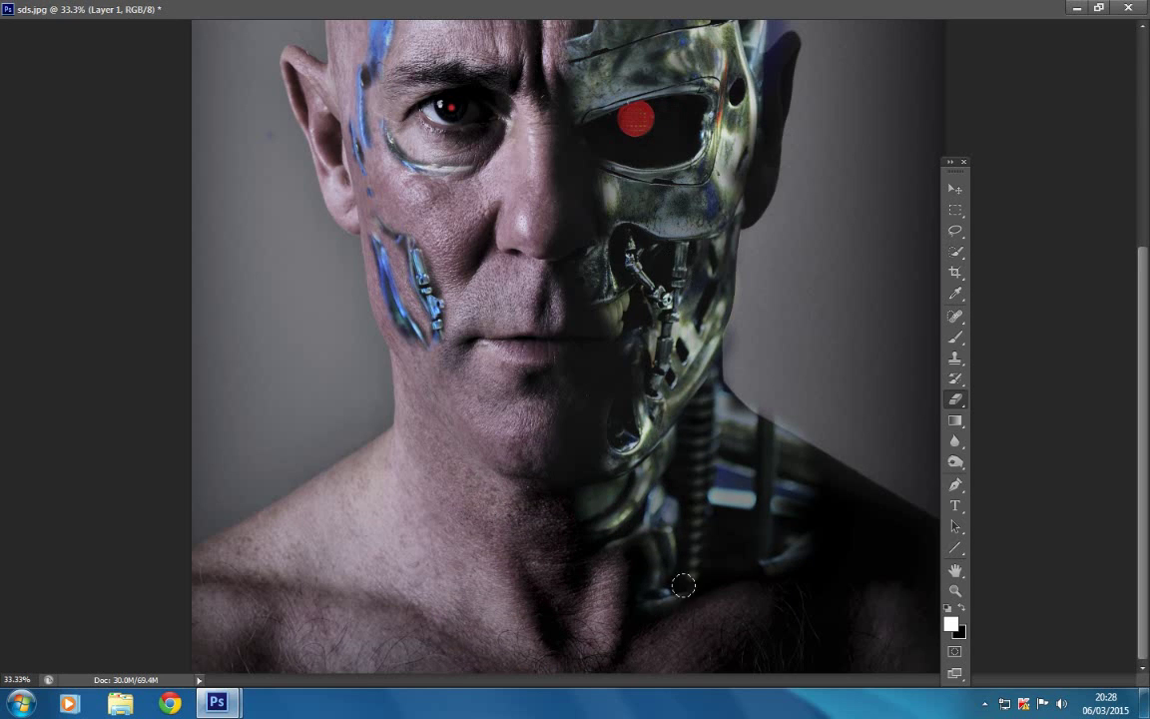
left_click(788, 534)
mouse_move(814, 532)
left_mouse_down()
mouse_move(847, 517)
mouse_move(807, 484)
mouse_move(843, 499)
mouse_move(851, 488)
mouse_move(830, 479)
mouse_move(877, 517)
left_mouse_up()
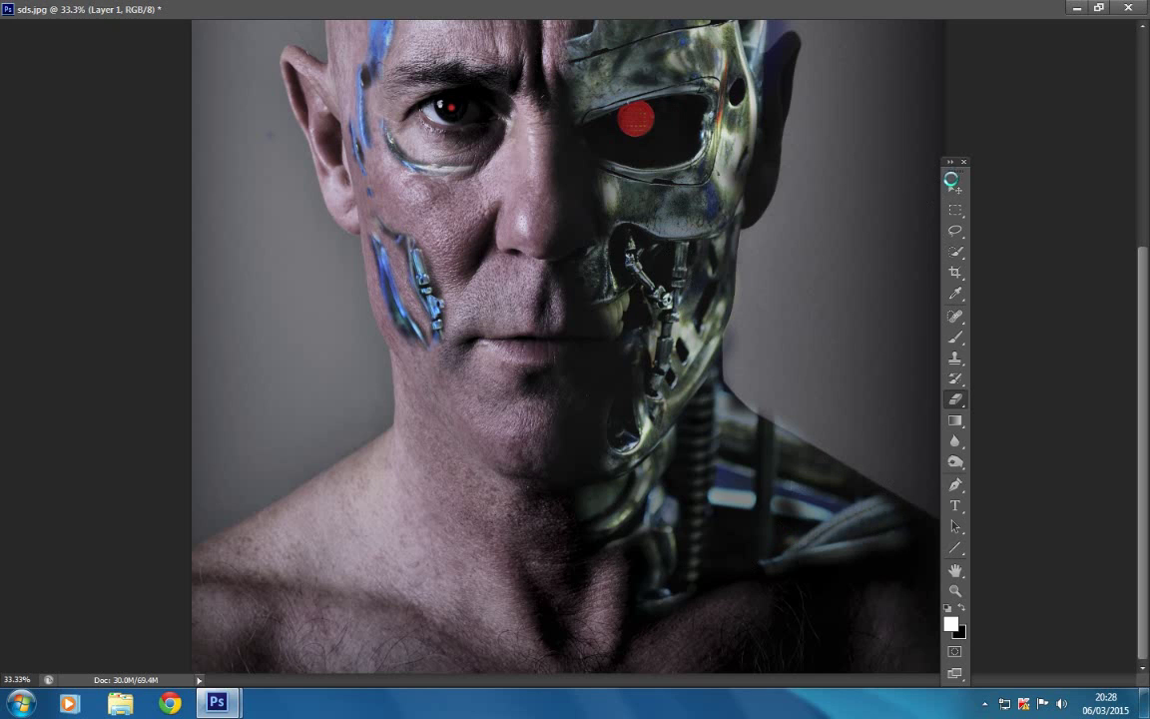
- Move the tool palette off the image and erase the dark half's nose side, mouth and chin to reveal the robot teeth
left_click_drag(954, 171, 1030, 144)
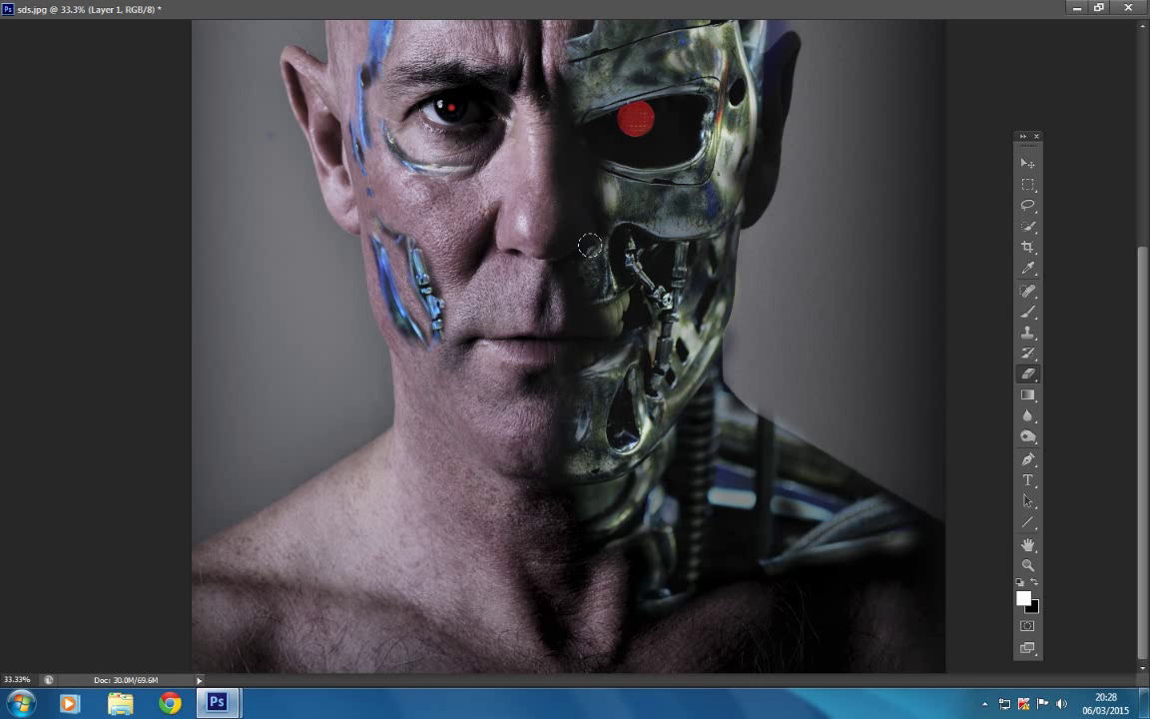
mouse_move(589, 244)
left_mouse_down()
mouse_move(606, 208)
mouse_move(592, 240)
mouse_move(592, 378)
mouse_move(600, 298)
left_mouse_up()
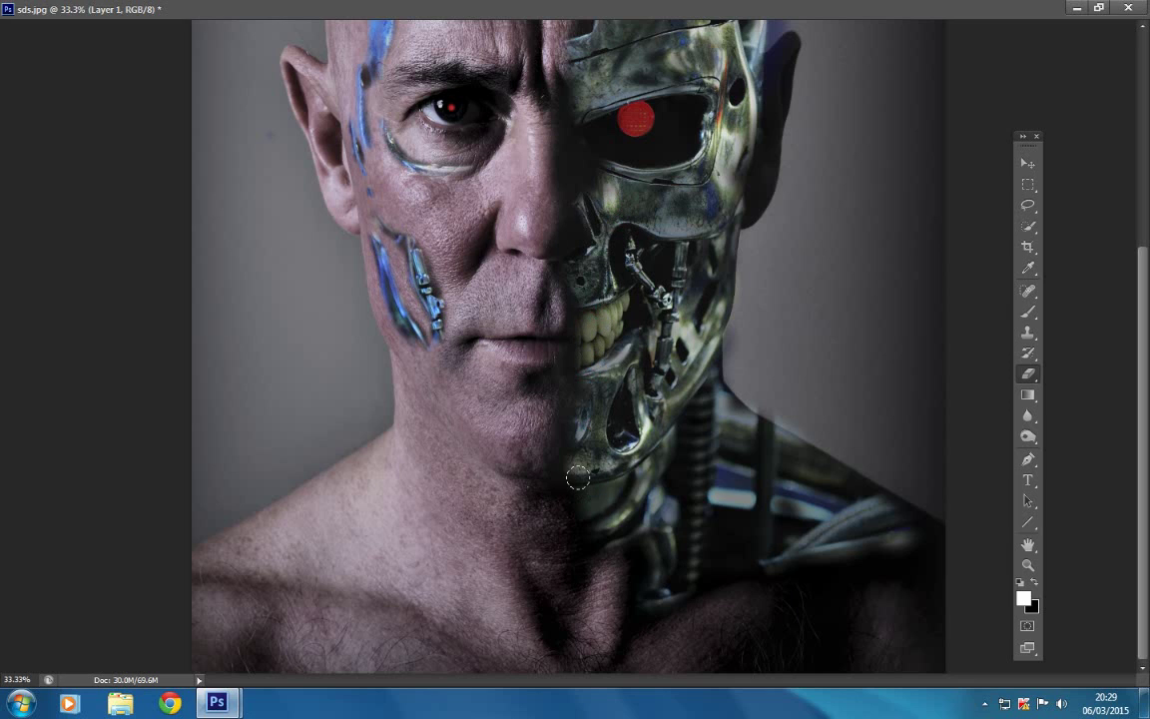
left_click_drag(578, 477, 584, 419)
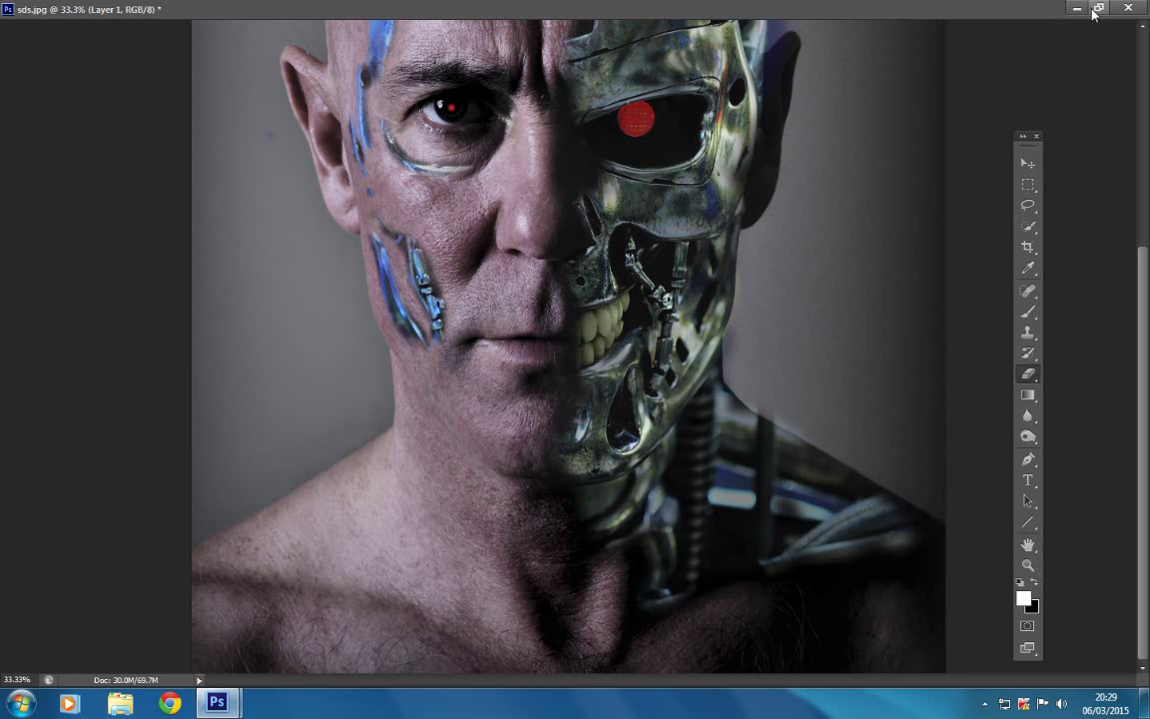
- Set the eraser to 25% opacity, 32% flow and a 61 px brush size
key("f")
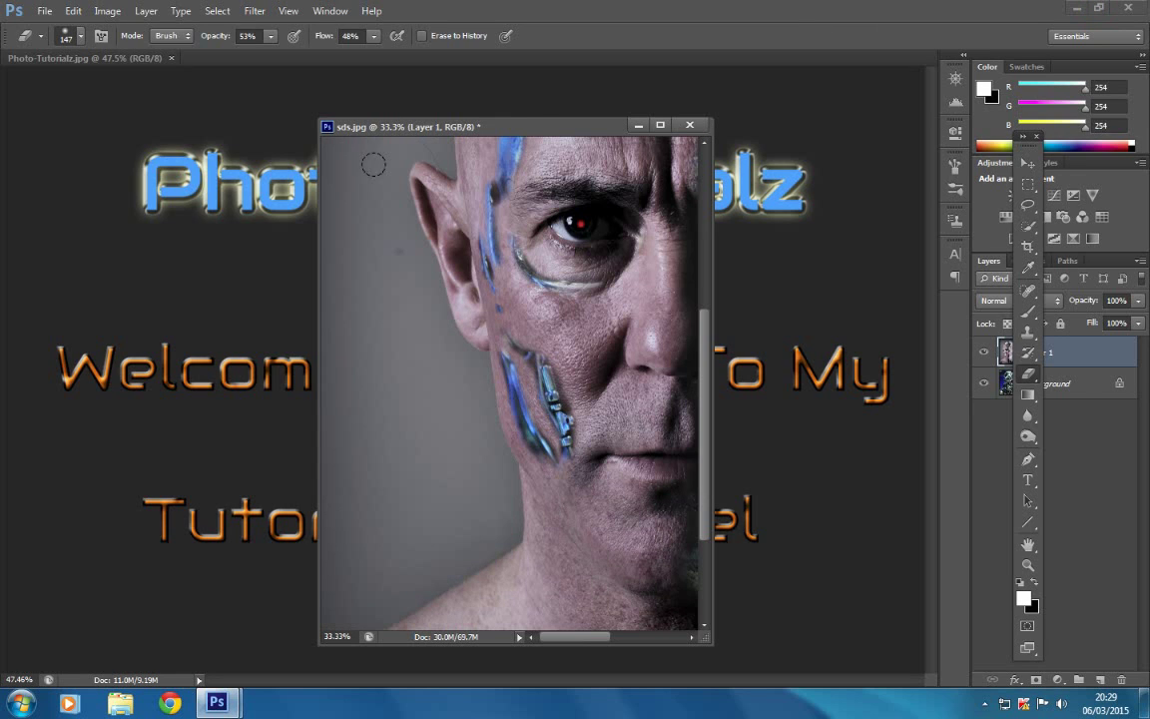
left_click(270, 37)
left_click(374, 37)
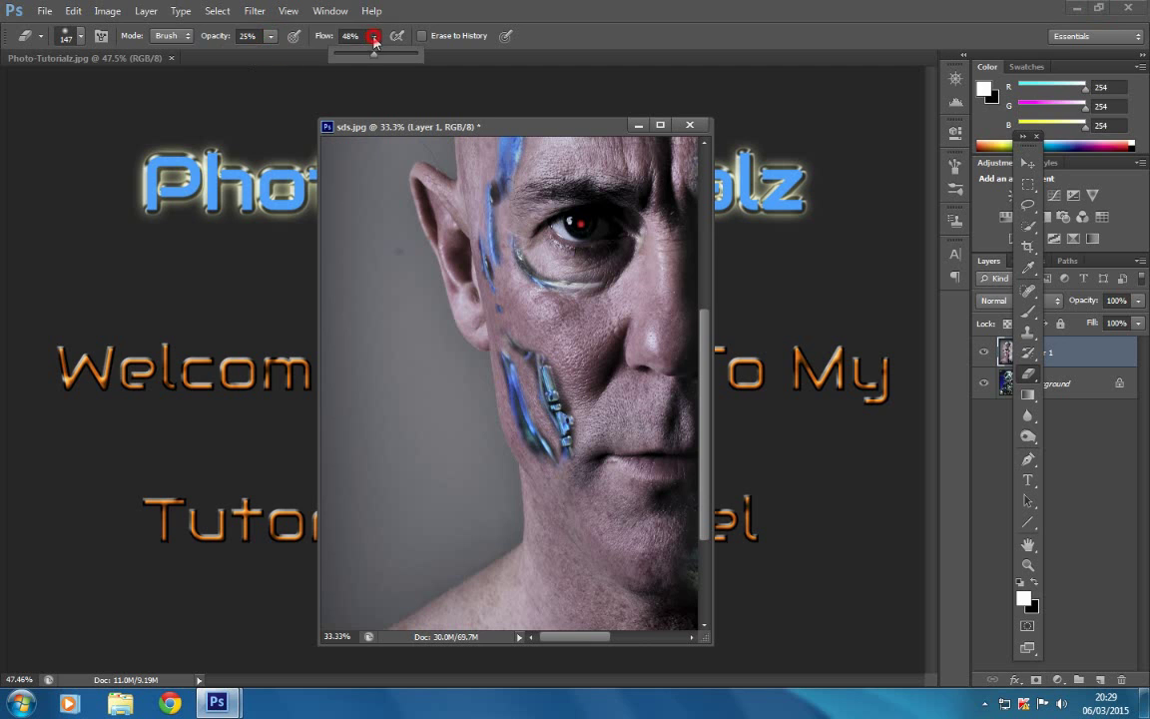
left_click(660, 125)
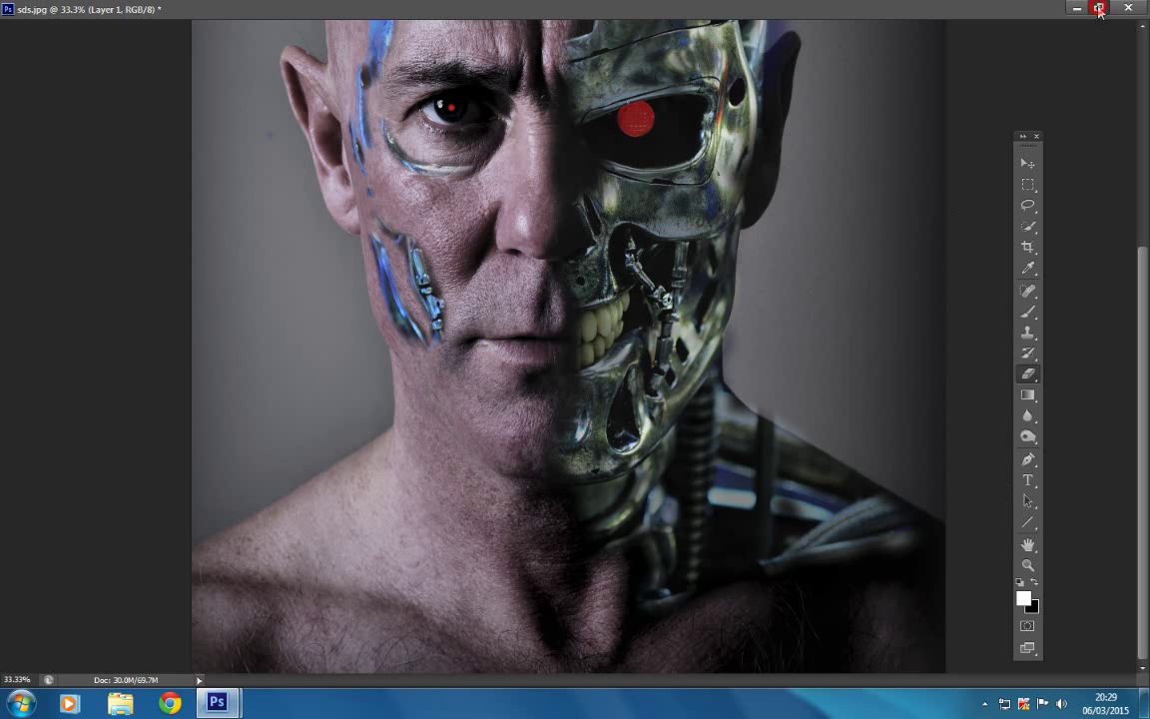
double_click(988, 8)
left_click(81, 37)
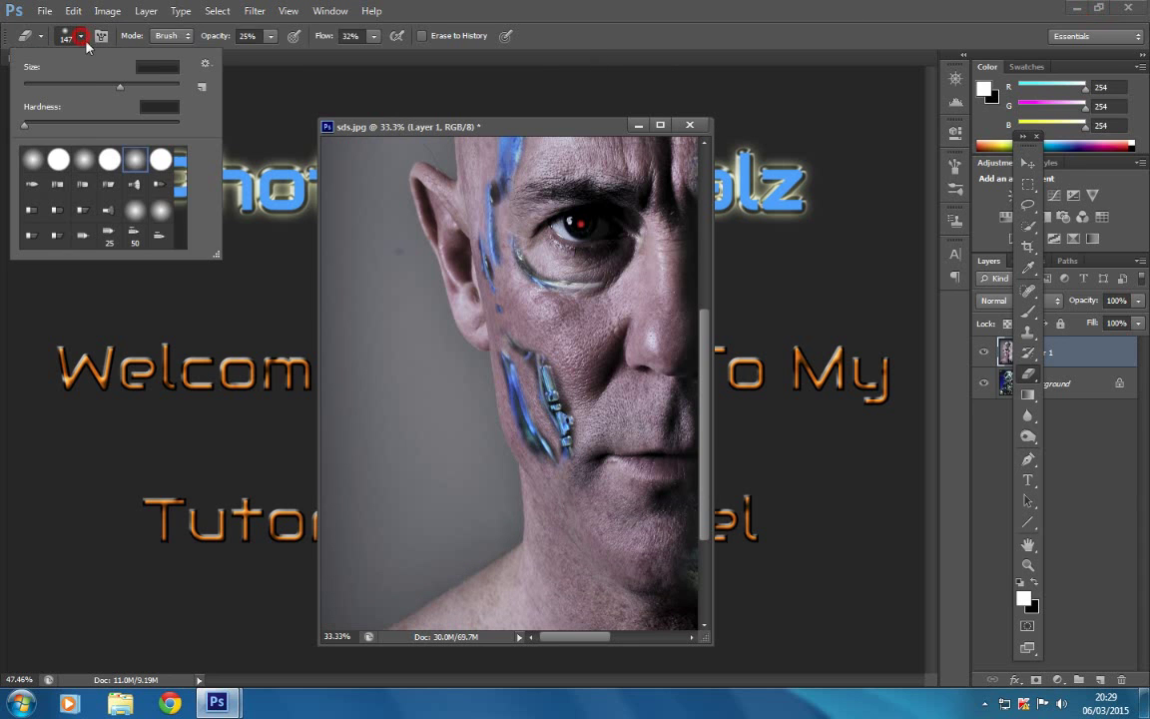
left_click_drag(119, 89, 89, 89)
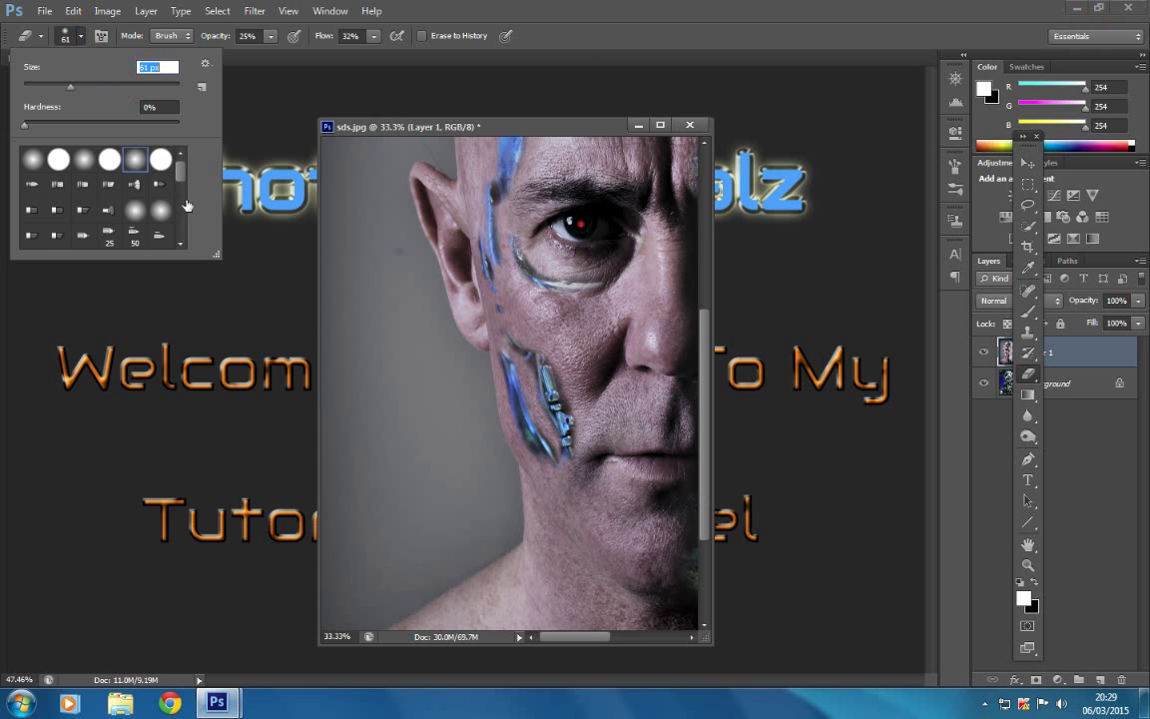
- Maximize the image and refine the erased edge along the face's centre line from the nose past the mouth to the neck
left_click_drag(597, 124, 712, 343)
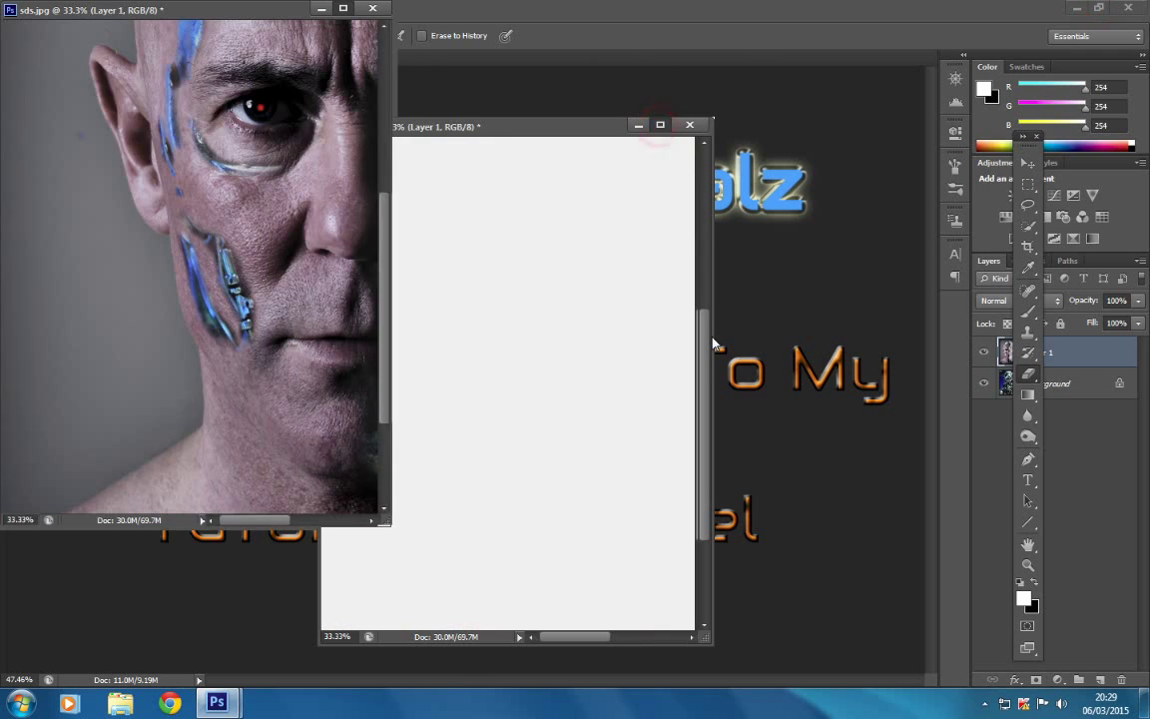
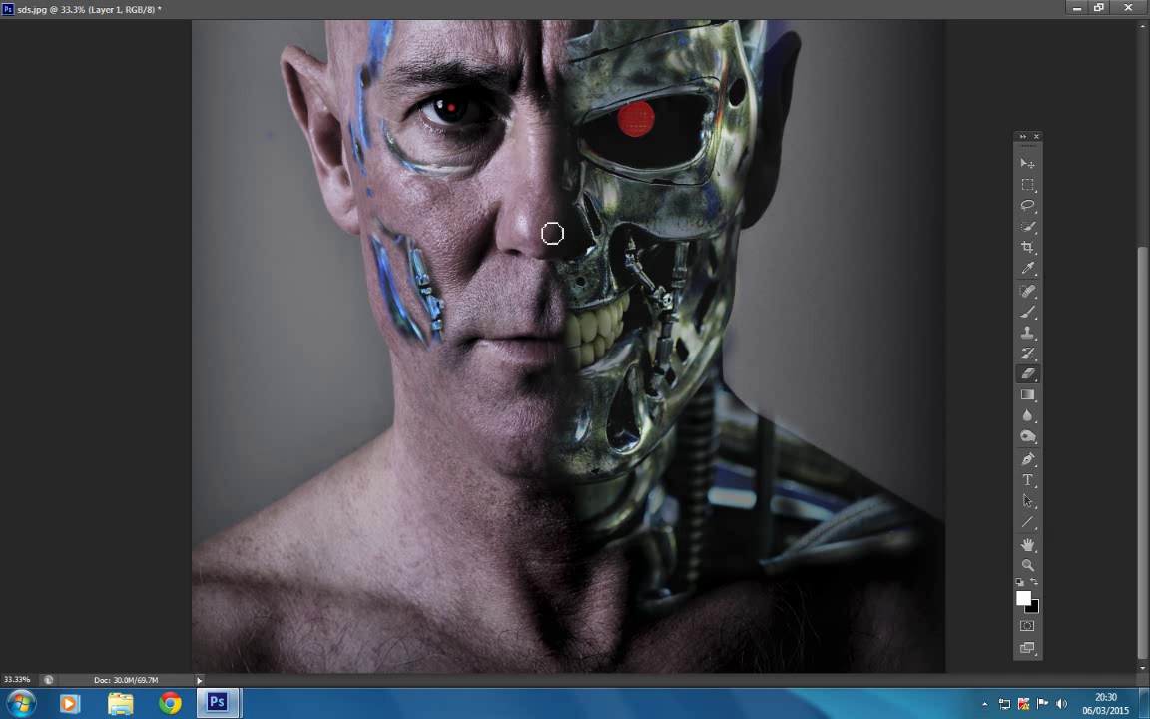
left_click(566, 164)
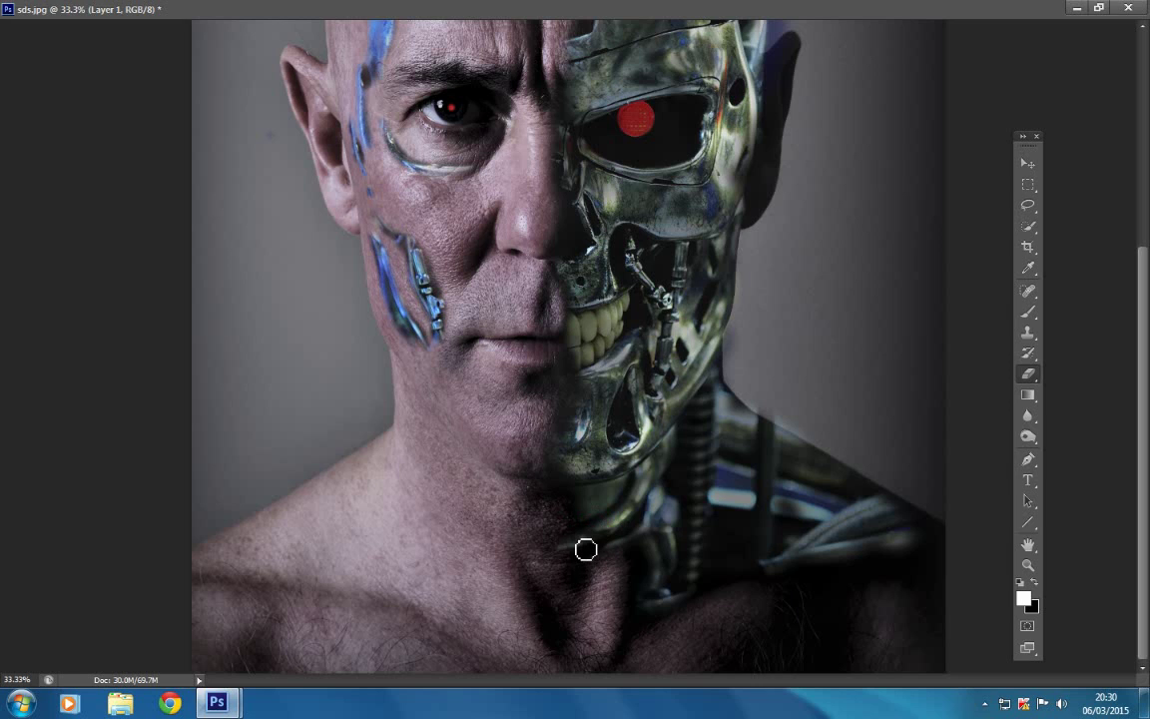
mouse_move(583, 549)
left_mouse_down()
mouse_move(560, 548)
mouse_move(587, 546)
left_mouse_up()
- Erase the skin along the centre line of the crown and upper forehead to extend the metal skull to the middle of the head
left_click_drag(1141, 308, 1143, 177)
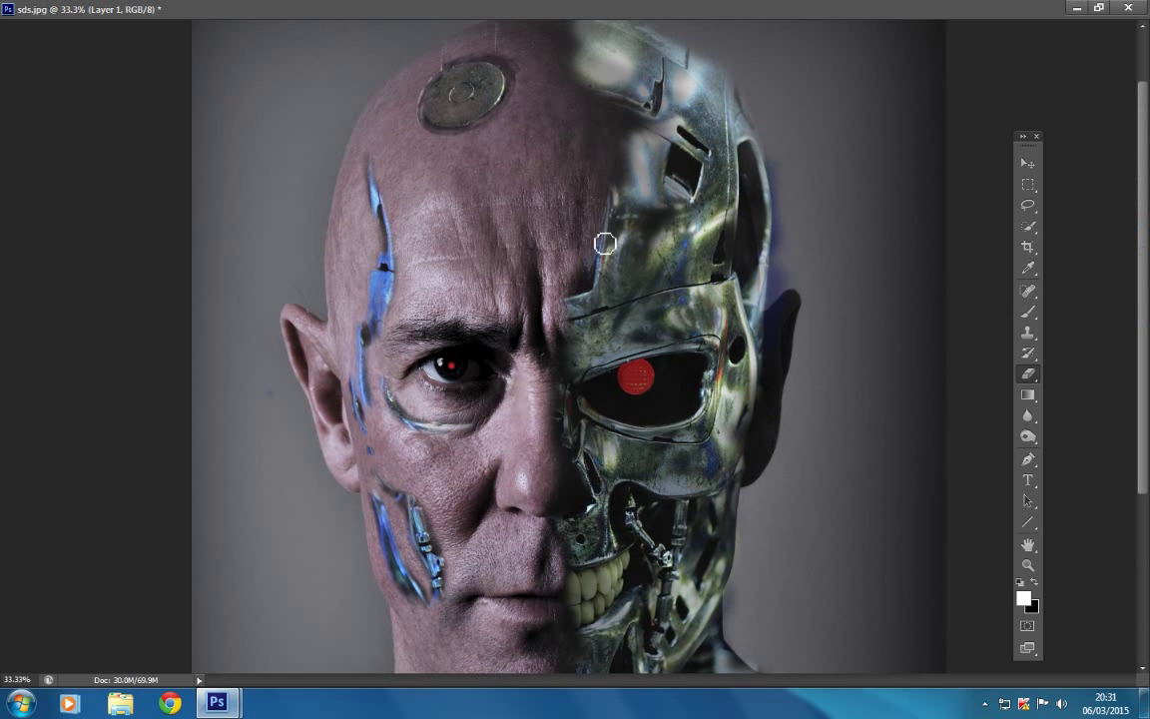
left_click(639, 121)
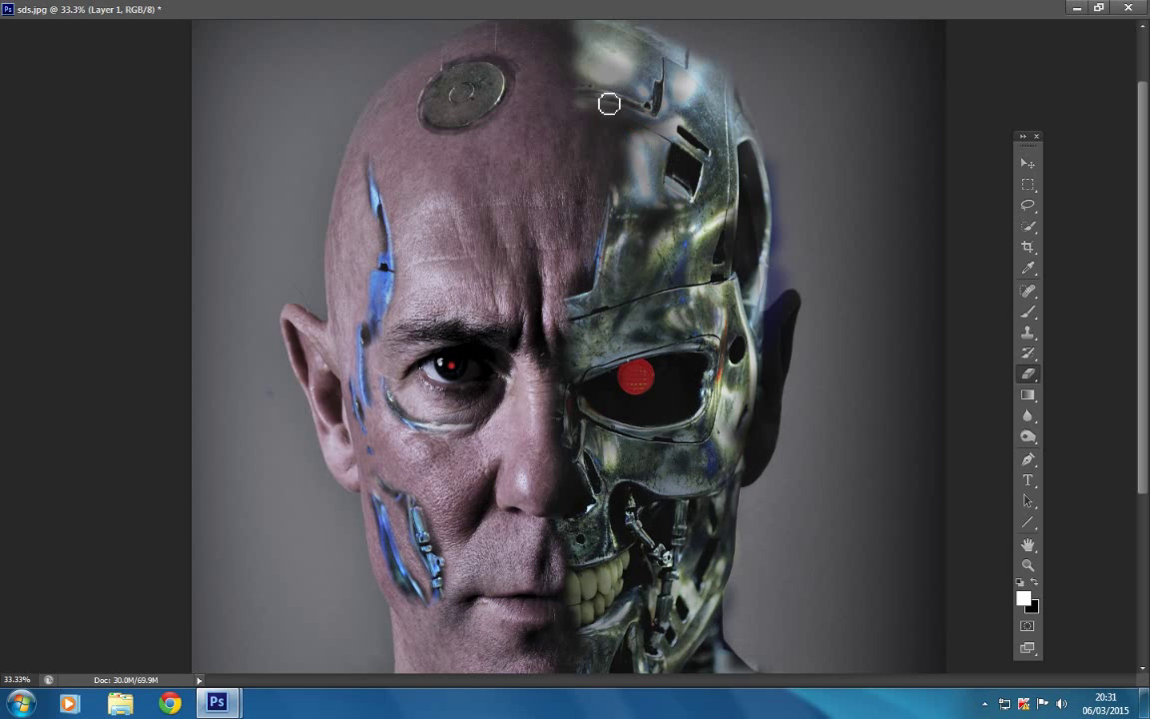
mouse_move(597, 125)
left_mouse_down()
mouse_move(570, 121)
mouse_move(595, 128)
mouse_move(613, 157)
mouse_move(577, 148)
mouse_move(613, 211)
mouse_move(585, 192)
mouse_move(580, 129)
mouse_move(591, 123)
left_mouse_up()
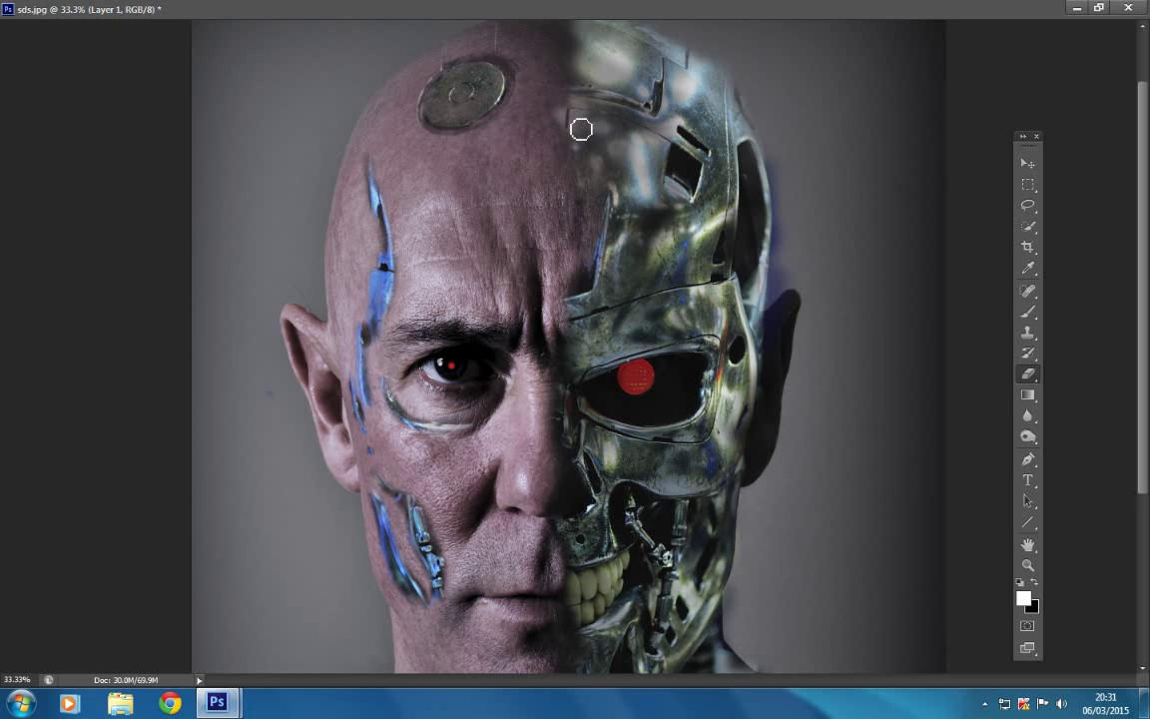
left_click(1144, 203)
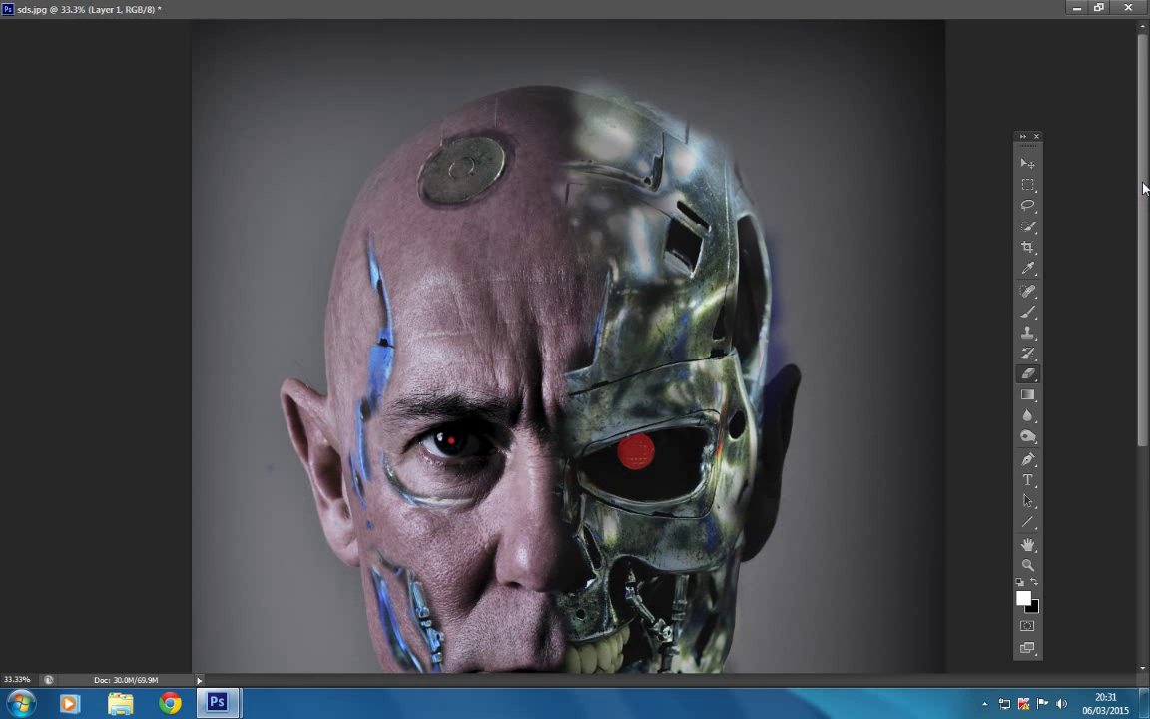
mouse_move(580, 105)
left_mouse_down()
mouse_move(567, 108)
mouse_move(606, 136)
left_mouse_up()
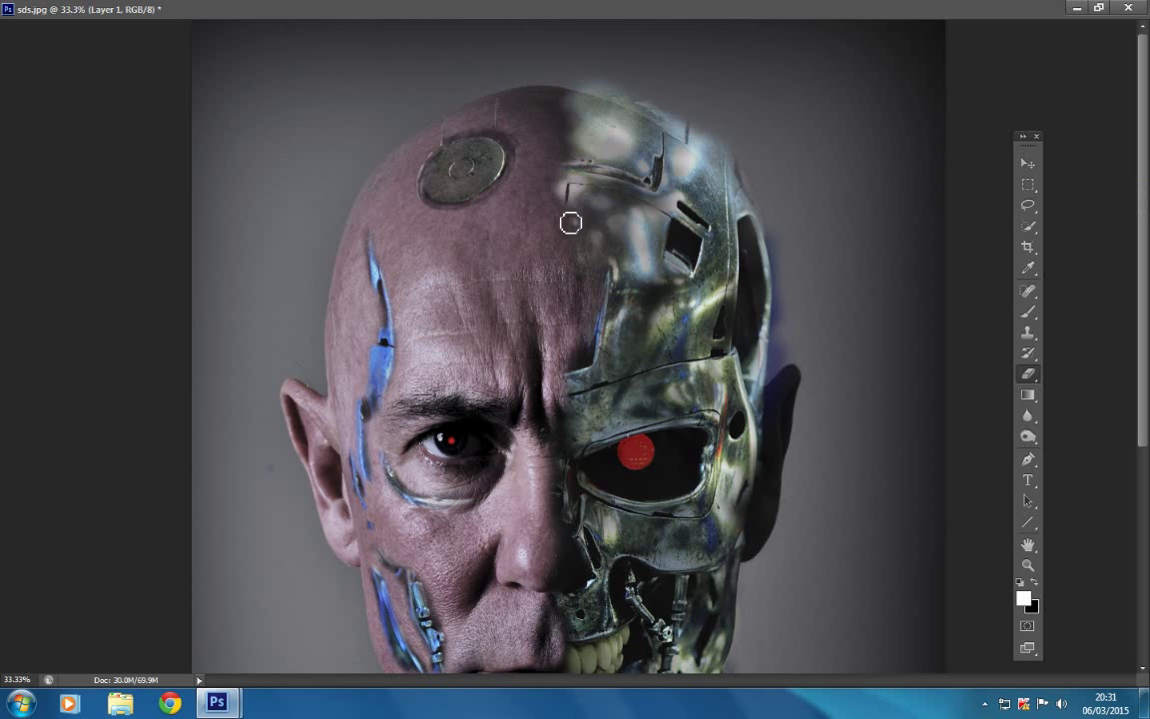
mouse_move(563, 229)
left_mouse_down()
mouse_move(580, 243)
mouse_move(577, 259)
mouse_move(620, 287)
left_mouse_up()
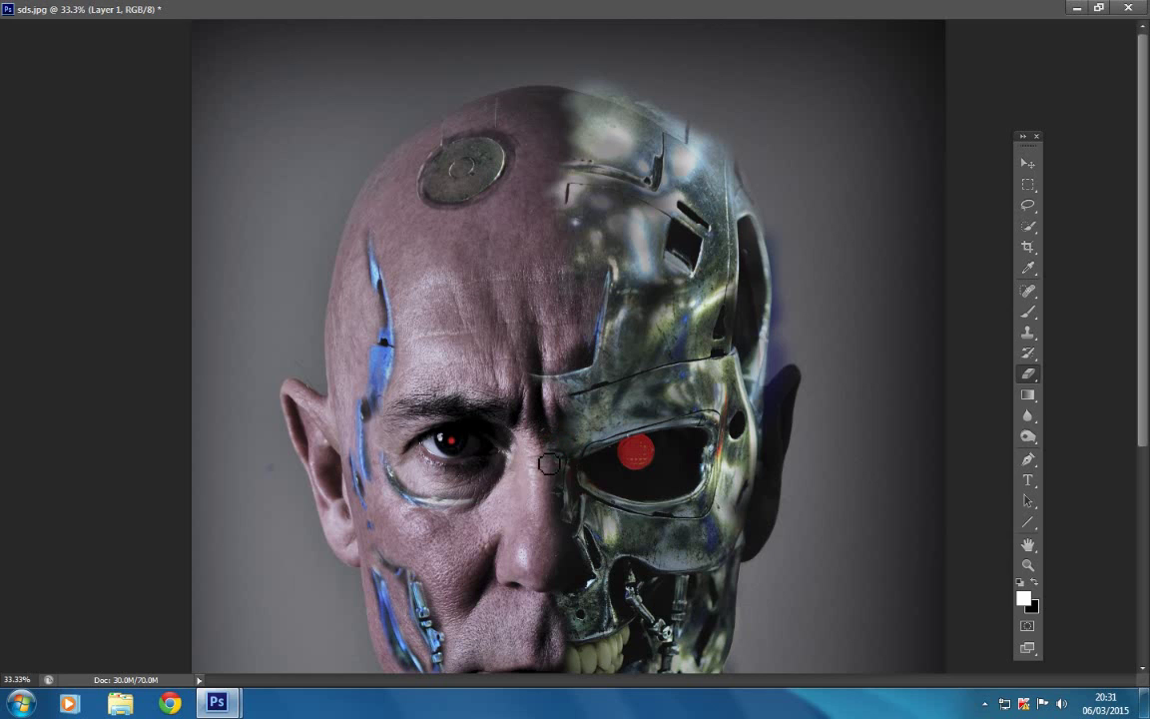
- Erase the nose bridge beside the robot eye and the remaining skin on the dark half of the forehead above the brow
left_click_drag(538, 464, 576, 444)
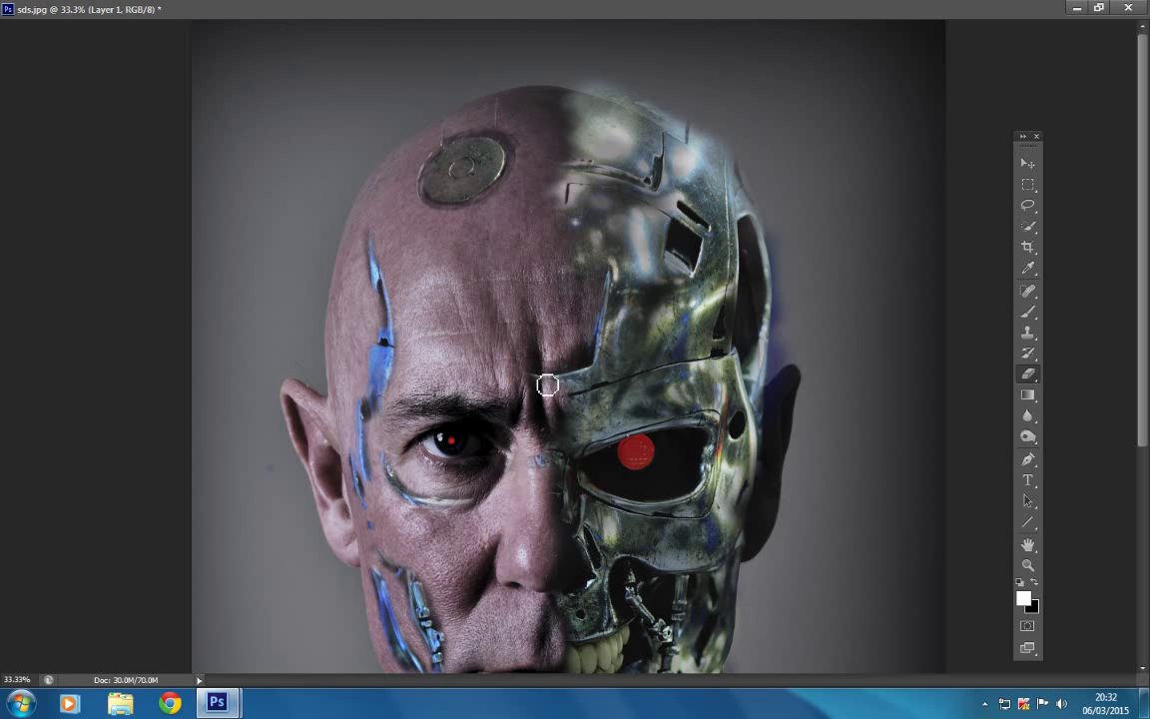
left_click_drag(587, 360, 604, 326)
left_click(590, 326)
left_click(606, 309)
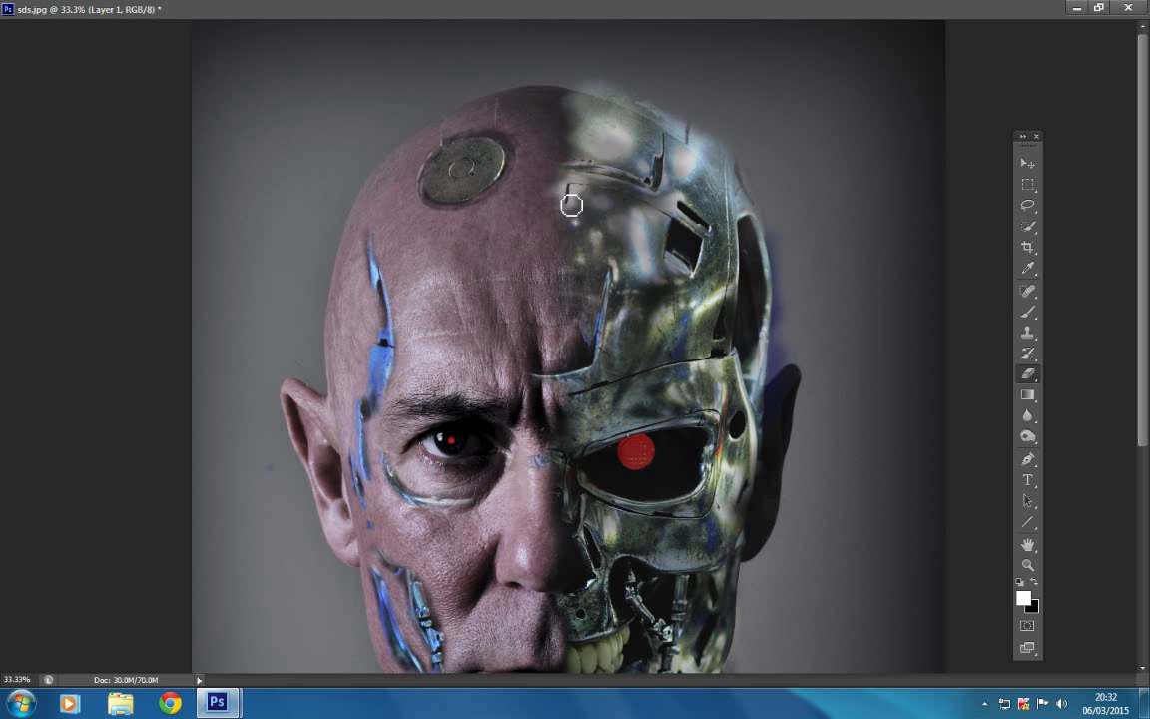
left_click(577, 272)
mouse_move(570, 344)
left_mouse_down()
mouse_move(609, 296)
mouse_move(595, 312)
mouse_move(583, 302)
mouse_move(608, 280)
mouse_move(568, 265)
left_mouse_up()
mouse_move(567, 218)
left_mouse_down()
mouse_move(620, 218)
mouse_move(576, 264)
mouse_move(595, 268)
mouse_move(602, 301)
mouse_move(558, 357)
mouse_move(582, 336)
mouse_move(606, 298)
left_mouse_up()
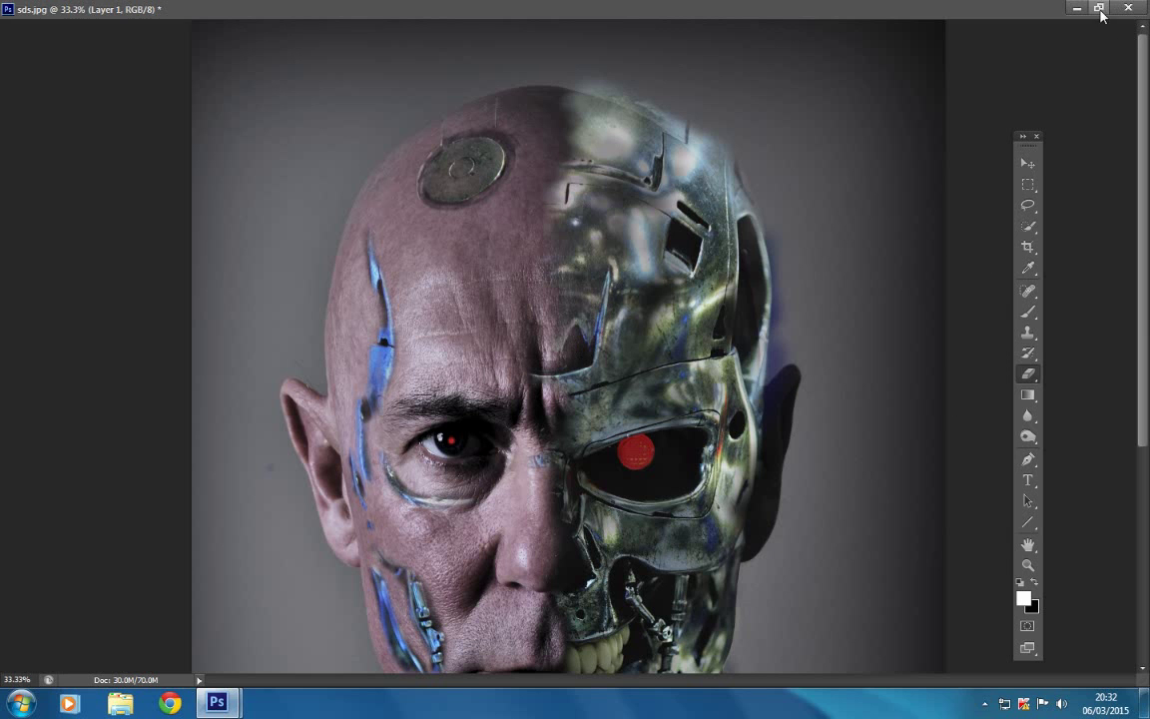
- Check the image in the smaller window, maximize it again, and lightly erase around the metal disc on the human scalp
double_click(990, 10)
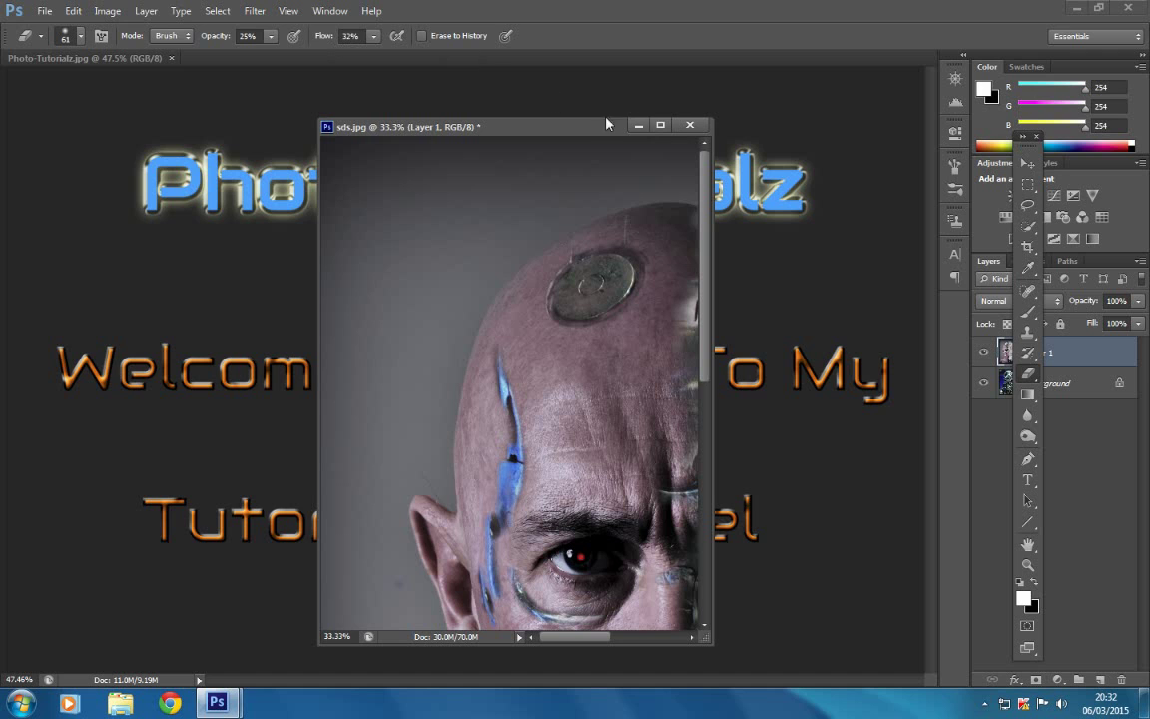
left_click(660, 124)
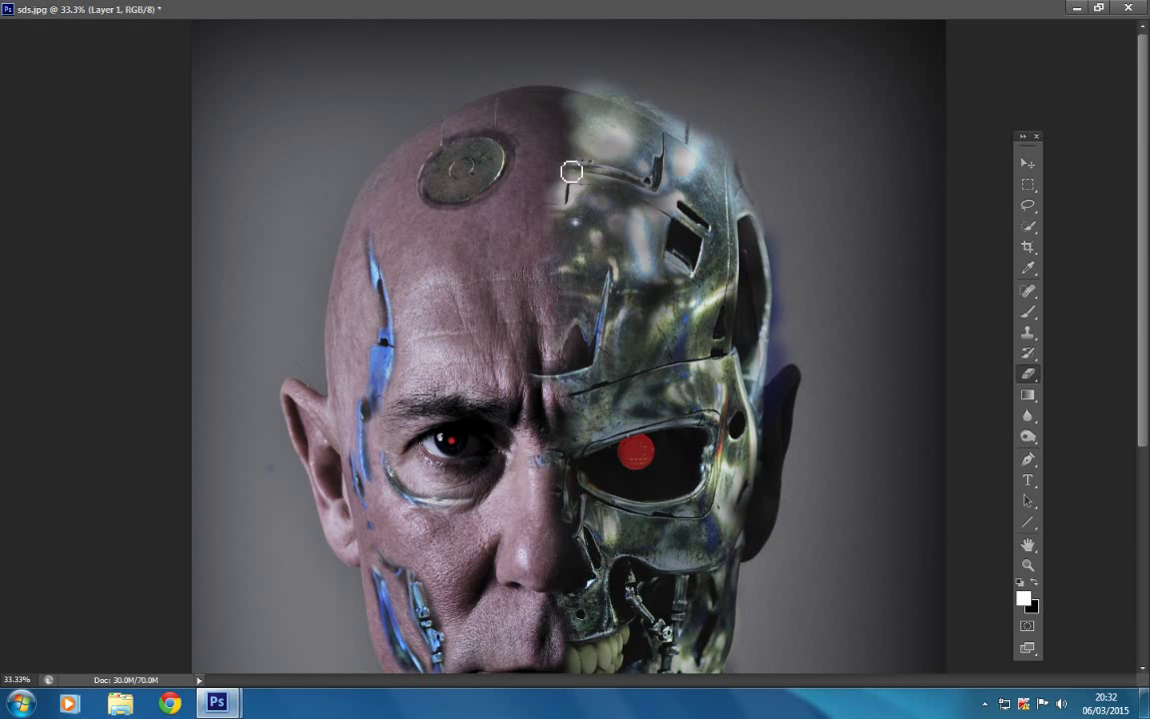
left_click(481, 196)
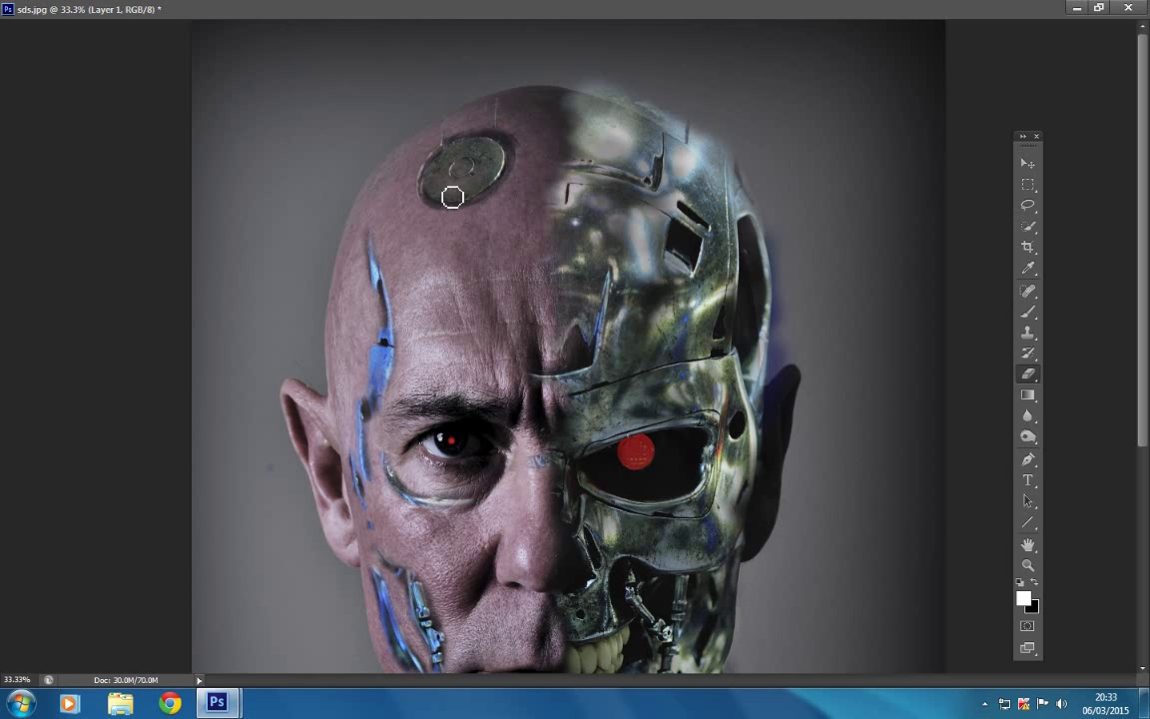
- Clean up the metal disc on the scalp with the eraser and erase the skin along the crown and upper forehead's centre line
mouse_move(454, 192)
left_mouse_down()
mouse_move(464, 188)
mouse_move(450, 189)
left_mouse_up()
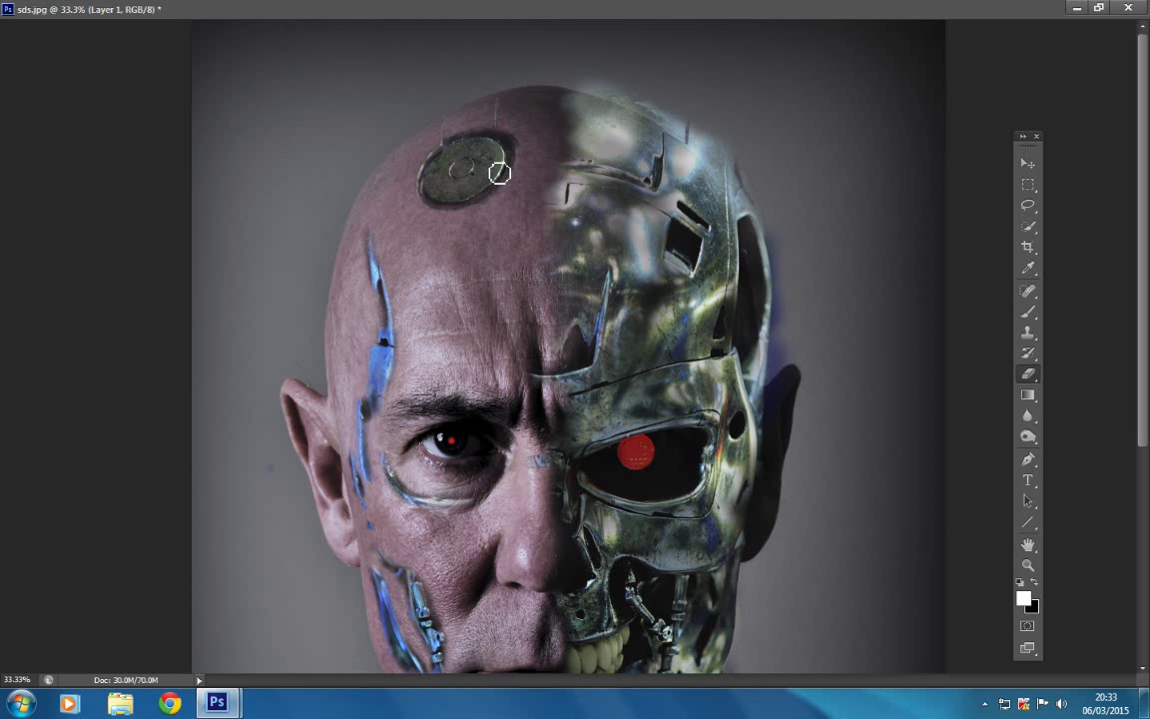
mouse_move(499, 174)
left_mouse_down()
mouse_move(458, 170)
mouse_move(441, 184)
mouse_move(472, 192)
mouse_move(452, 208)
mouse_move(482, 180)
mouse_move(487, 196)
mouse_move(452, 184)
mouse_move(447, 196)
mouse_move(441, 177)
mouse_move(451, 162)
mouse_move(446, 181)
mouse_move(459, 204)
mouse_move(500, 183)
mouse_move(515, 149)
mouse_move(495, 148)
left_mouse_up()
left_click(577, 276)
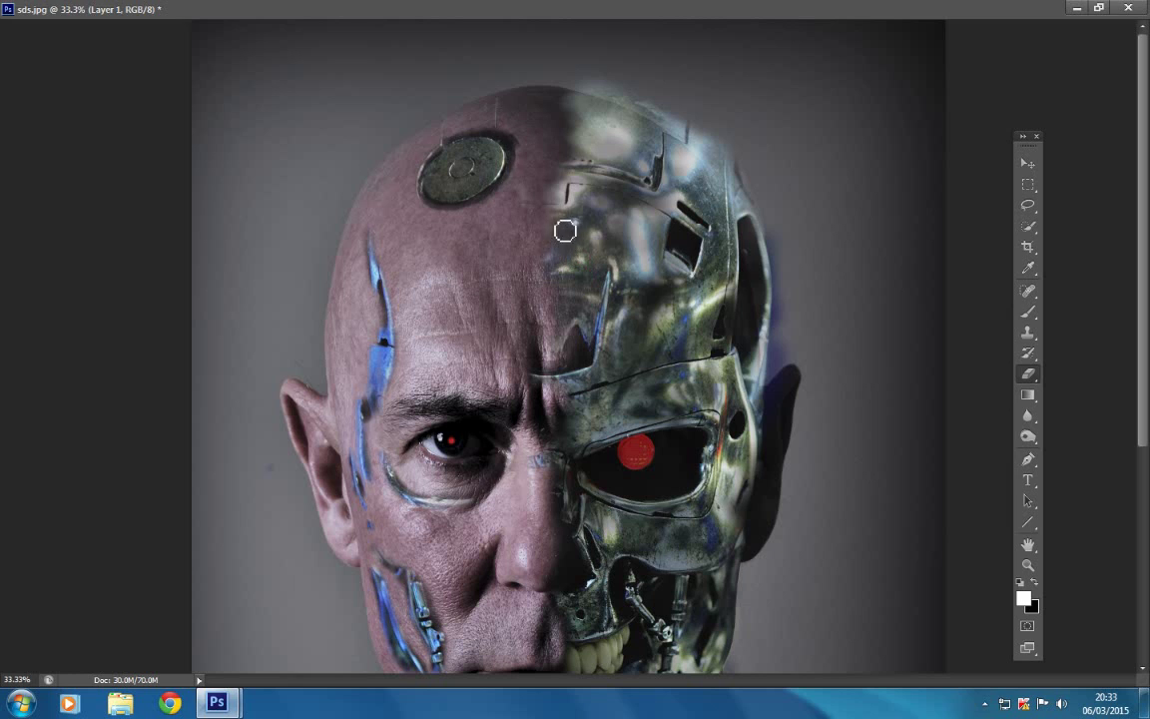
left_click(570, 156)
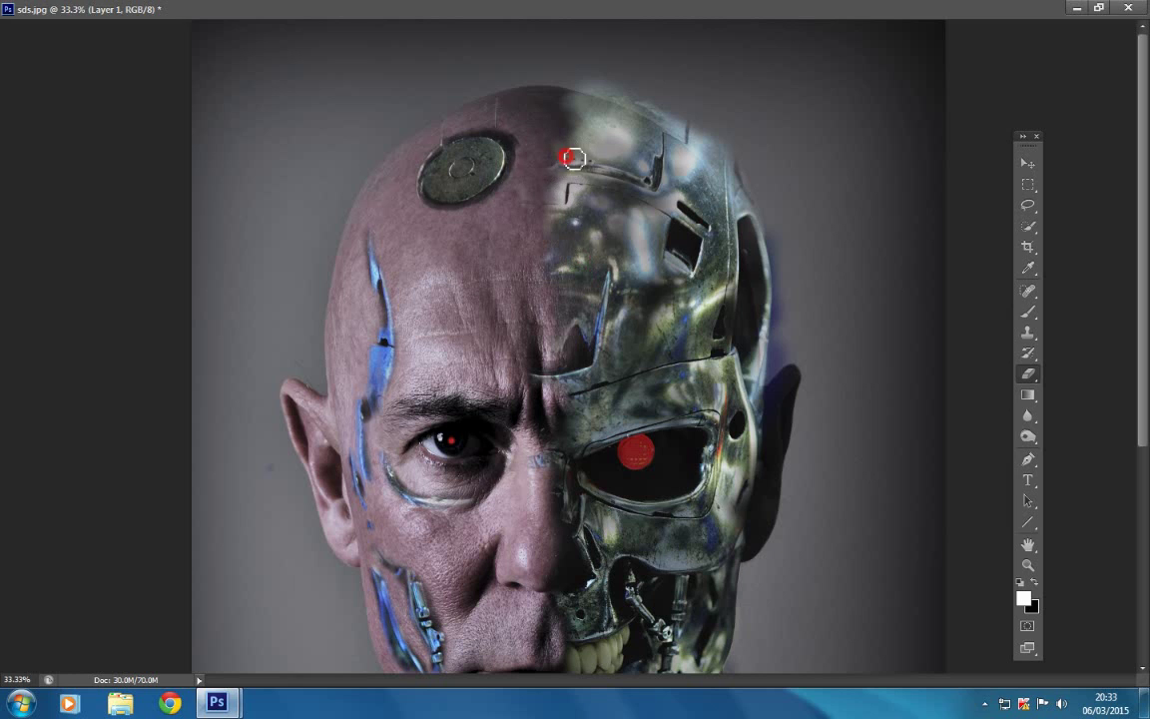
left_click(561, 99)
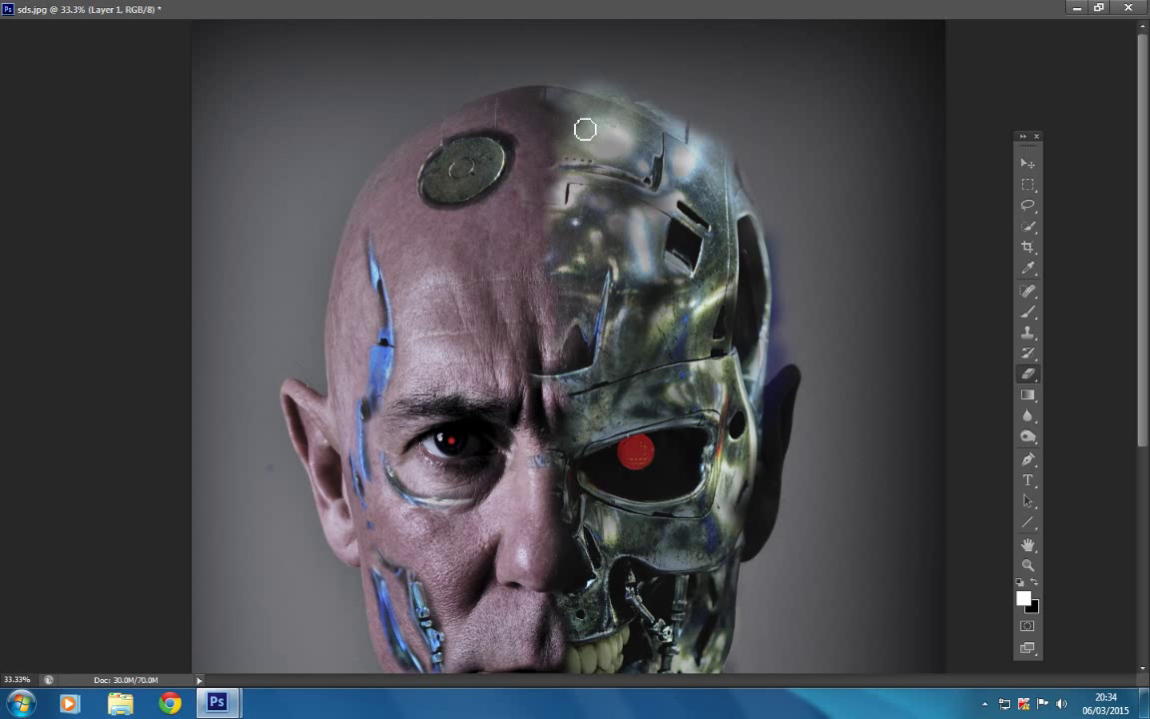
left_click(691, 118)
left_click(587, 123)
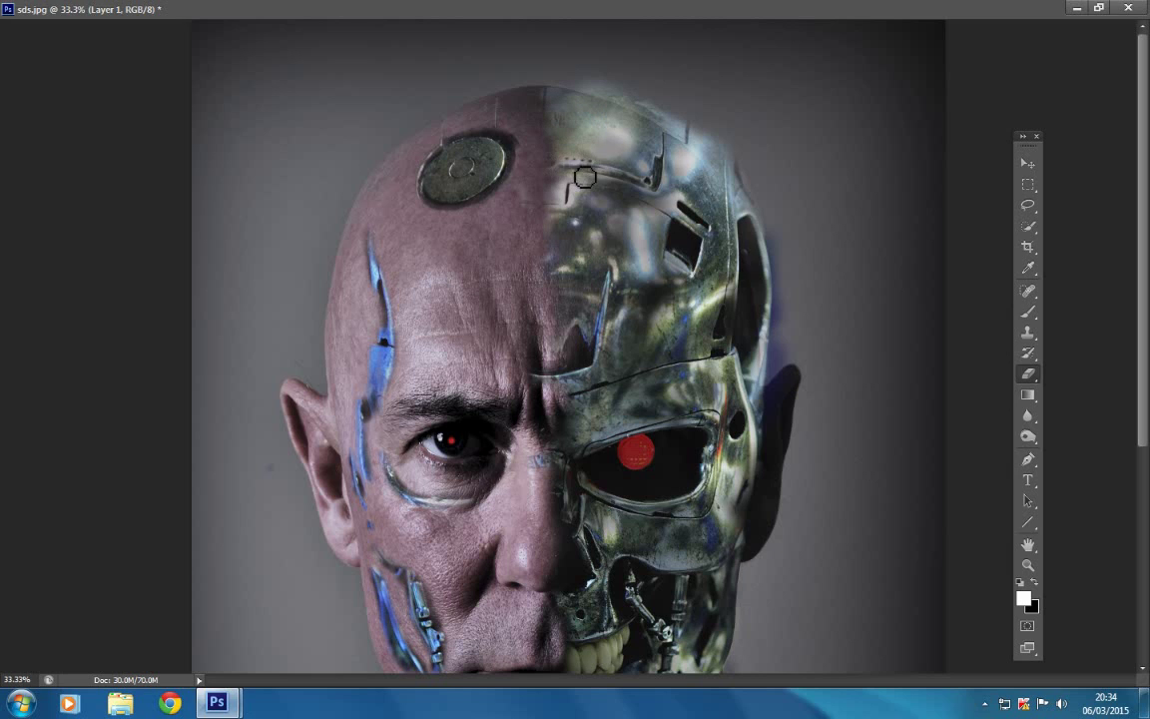
left_click(555, 192)
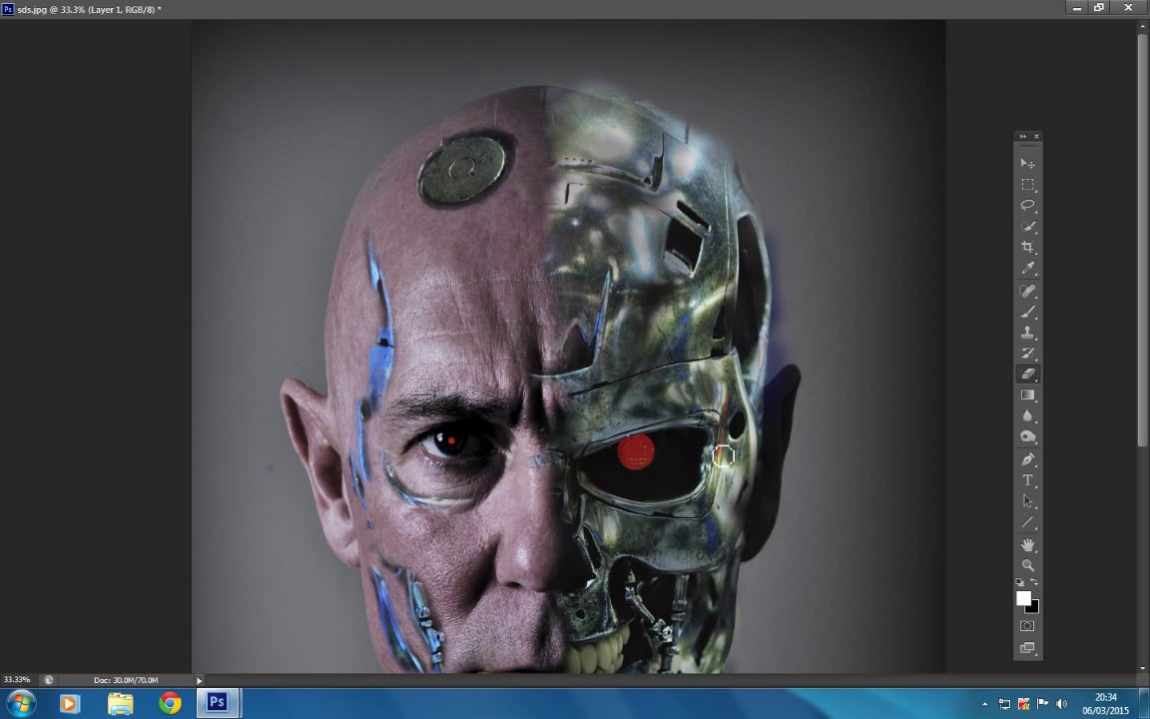
- Examine the whole half-human, half-robot composite at 16.7% and 12.5% zoom
left_click(1028, 566)
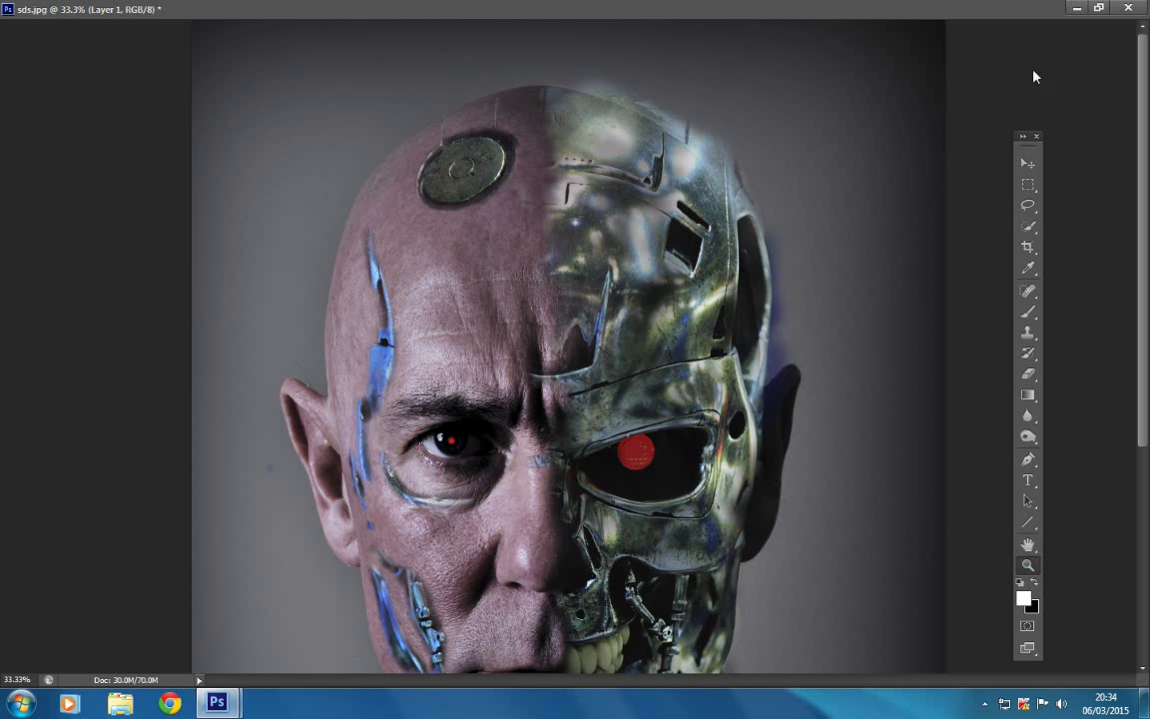
left_click(1097, 9)
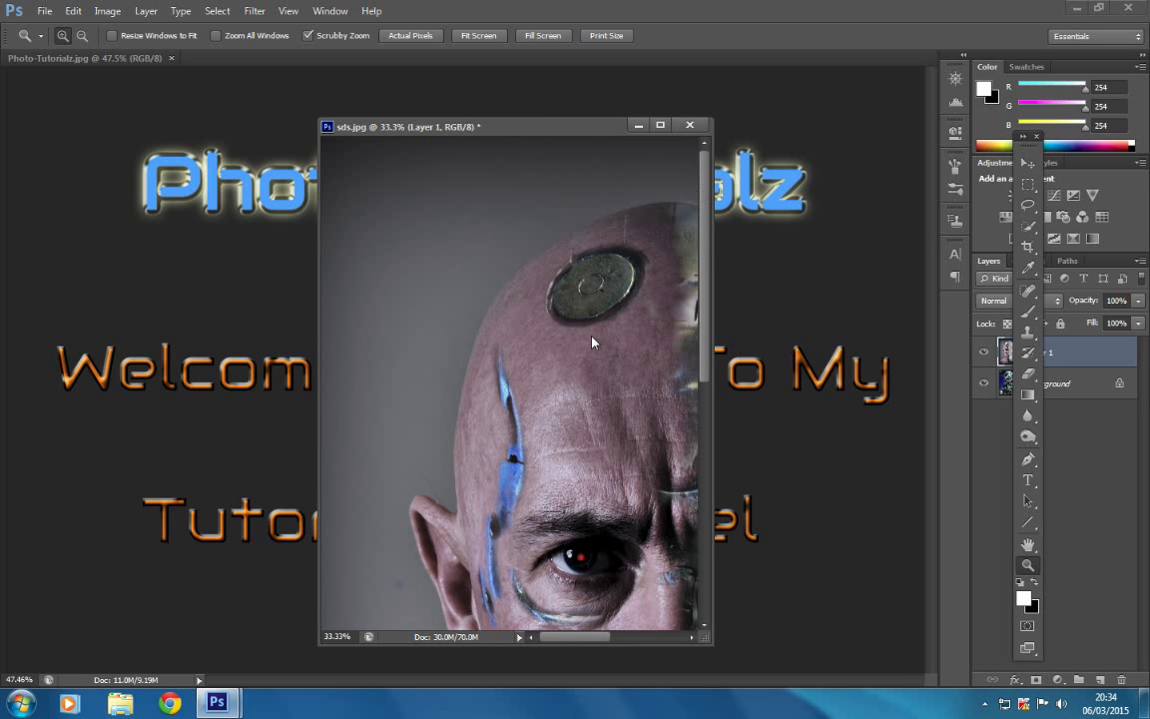
left_click(82, 35)
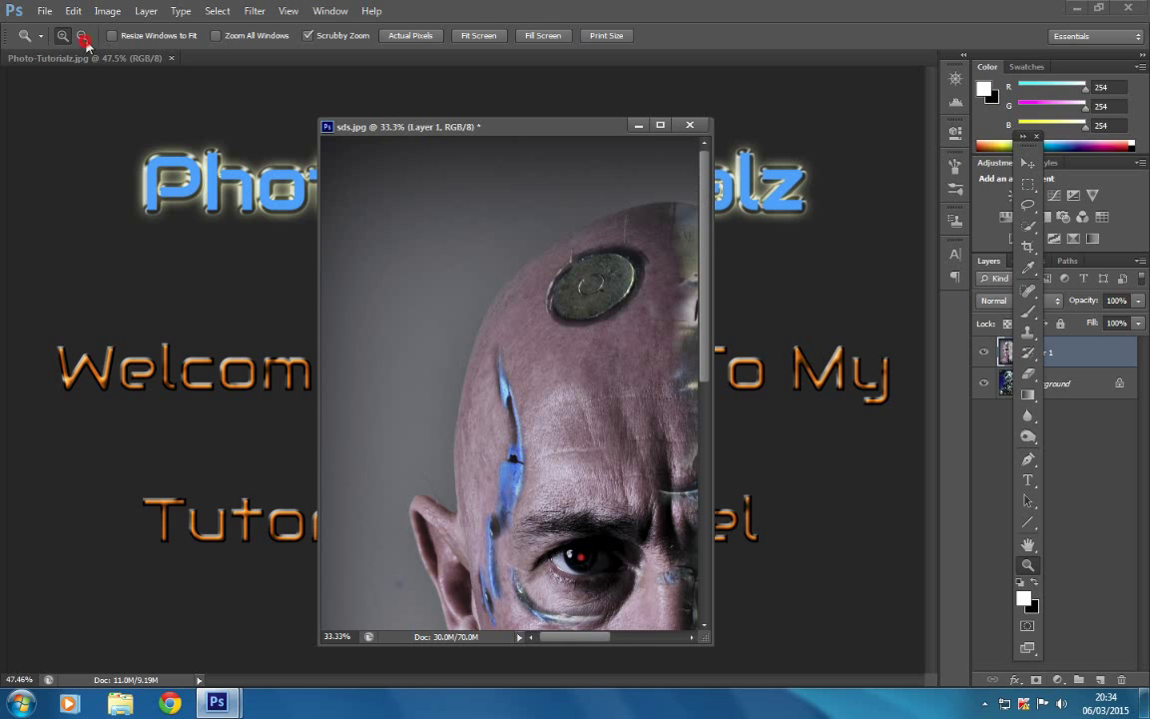
left_click(407, 231)
left_click(408, 240)
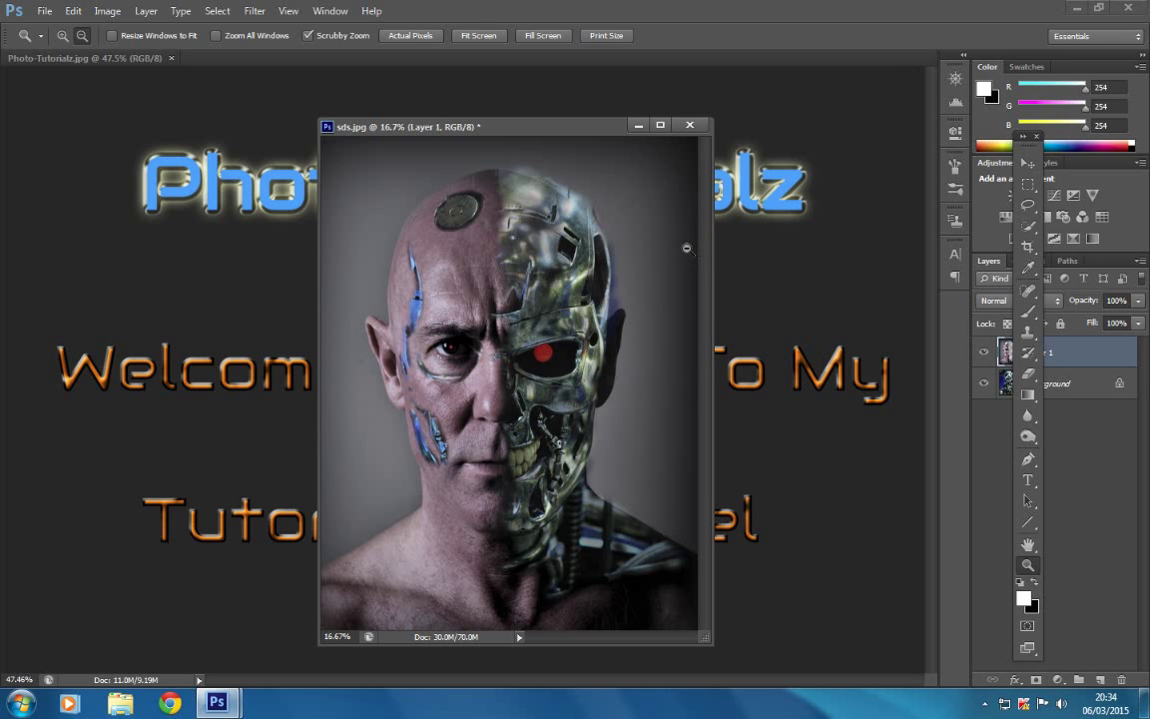
left_click_drag(530, 135, 572, 150)
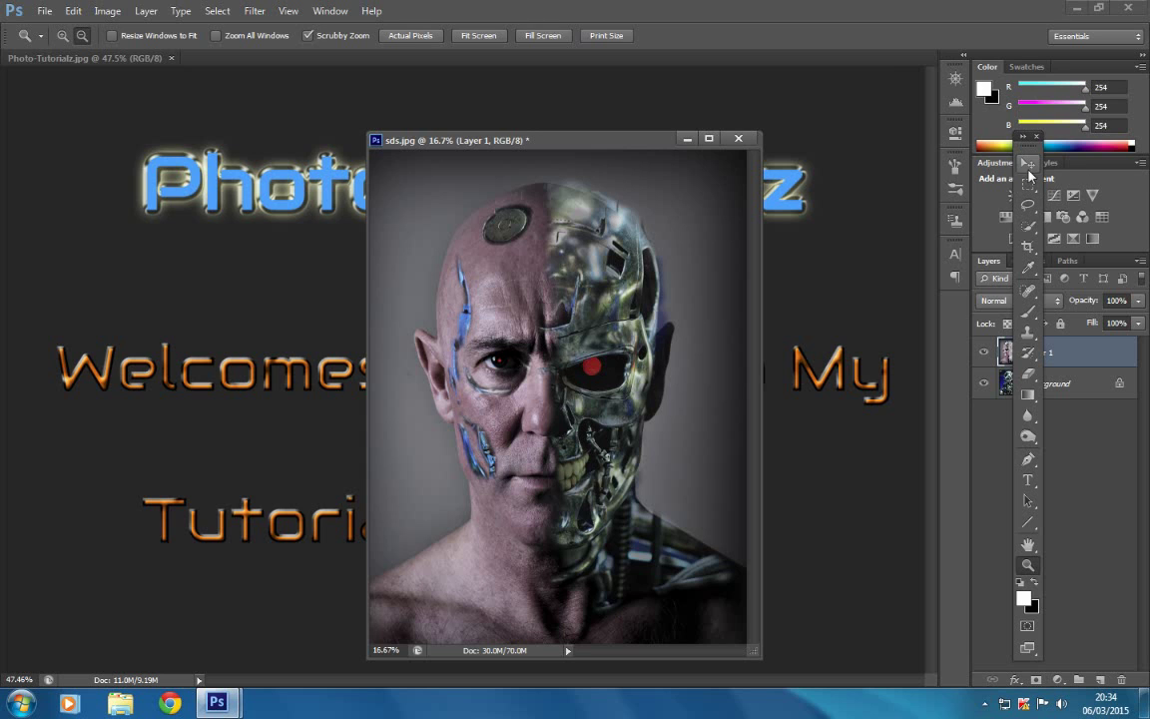
left_click(1026, 206)
left_click_drag(1022, 208, 1047, 205)
double_click(643, 139)
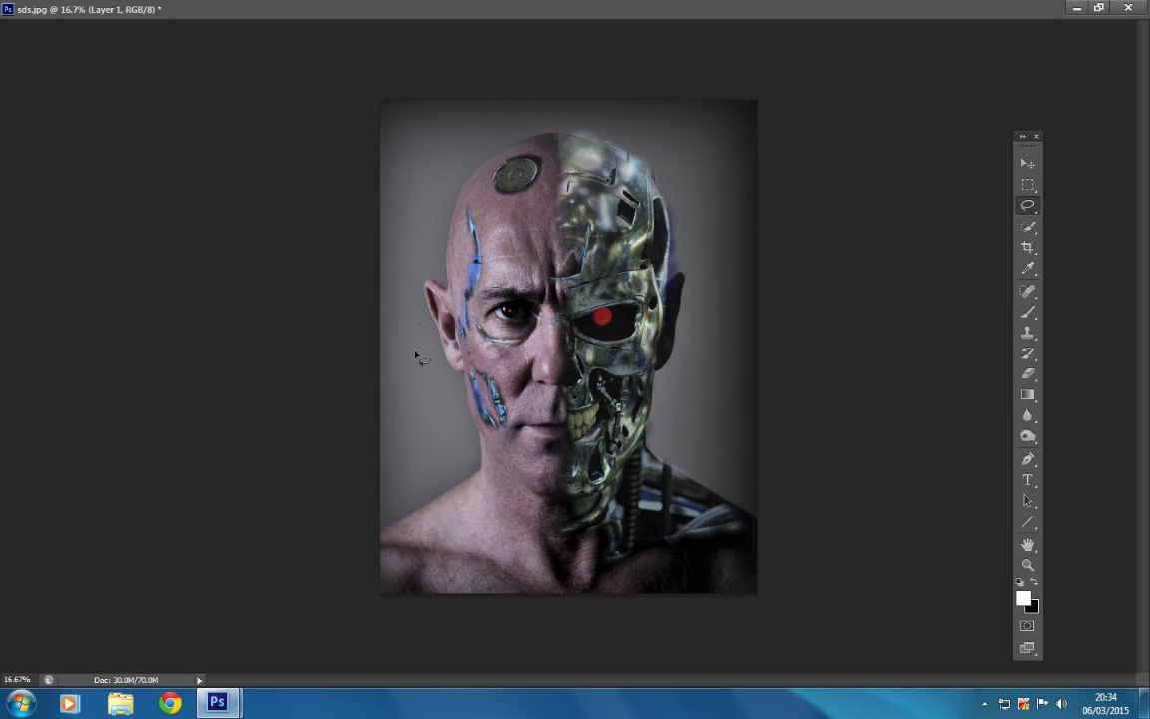
left_click(1016, 566)
left_click(674, 473, "alt")
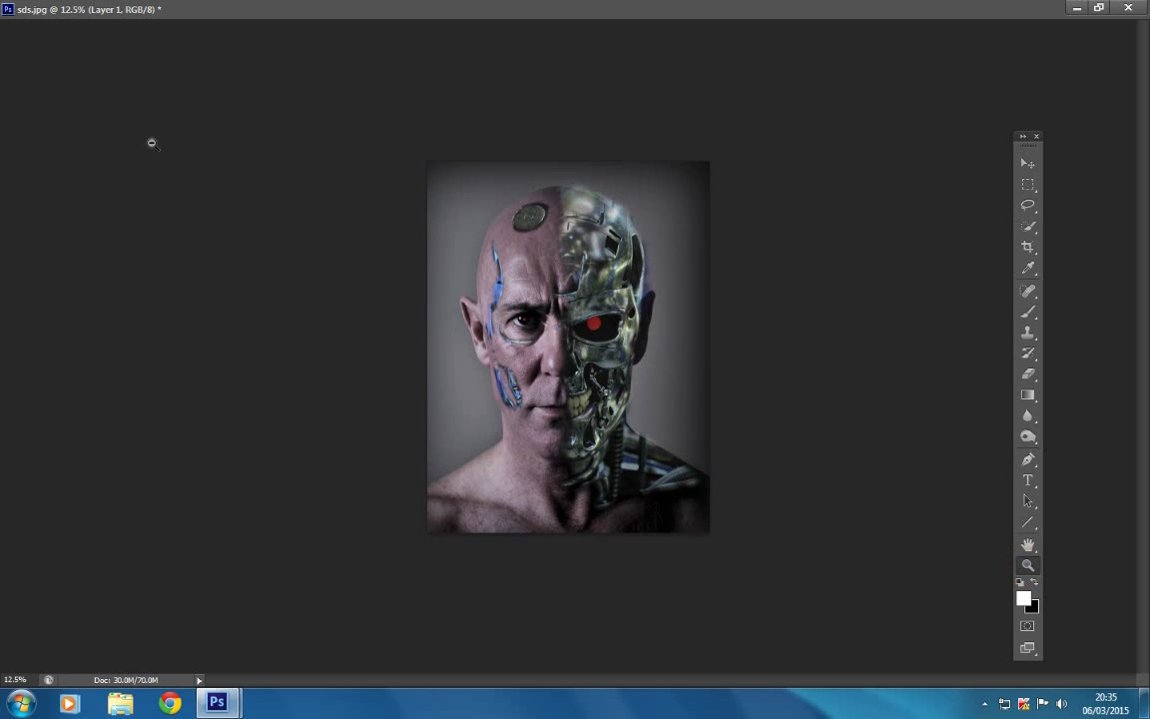
double_click(991, 9)
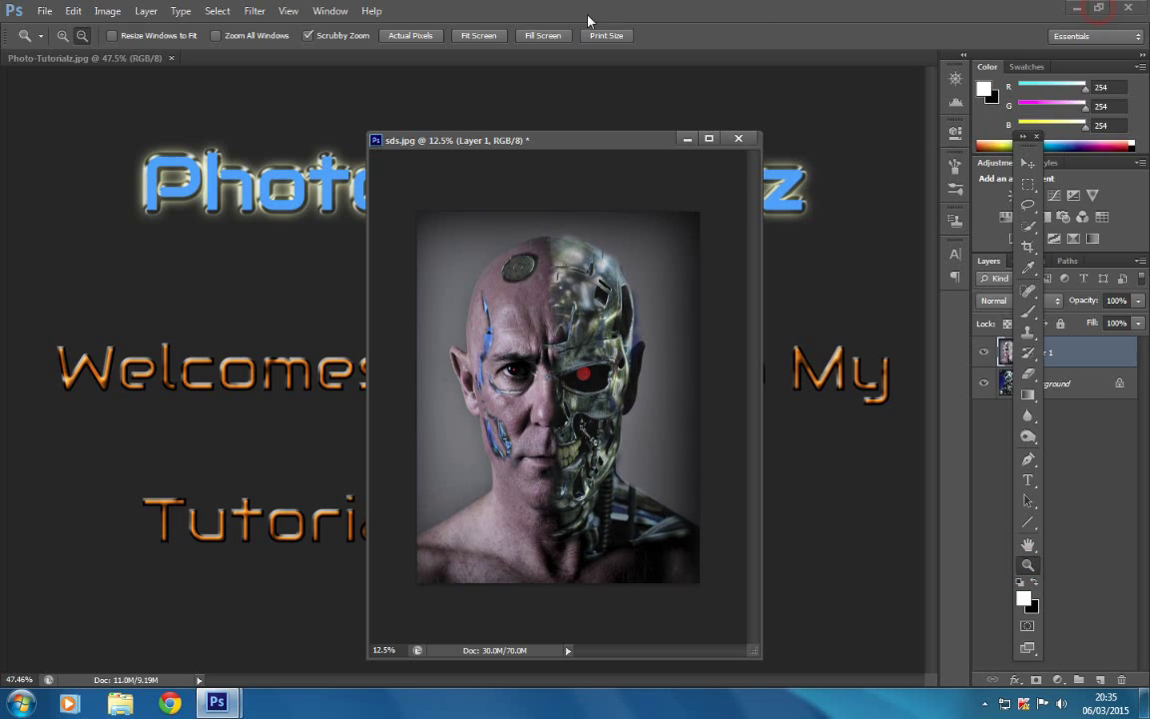
- Start a Polygonal Lasso outline at the image's lower corner and trace the robot-side shoulder up to the base of the neck
left_click(61, 36)
left_click(708, 140)
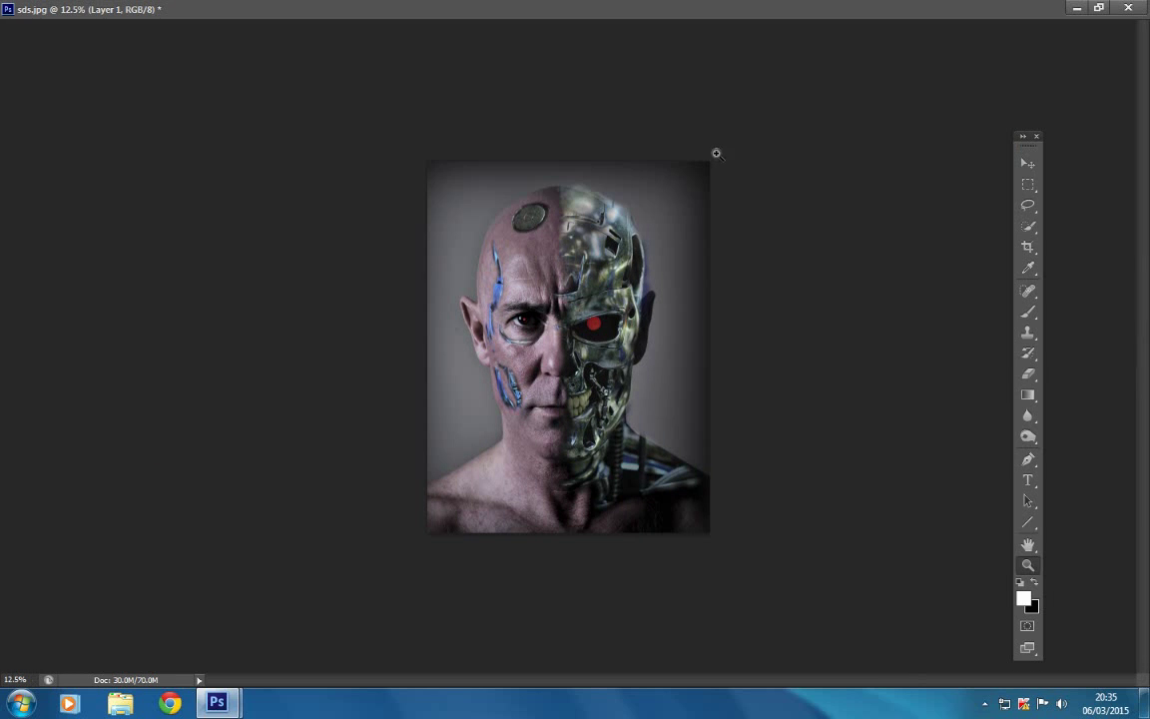
left_click(622, 270)
left_click(623, 270)
left_click(623, 272)
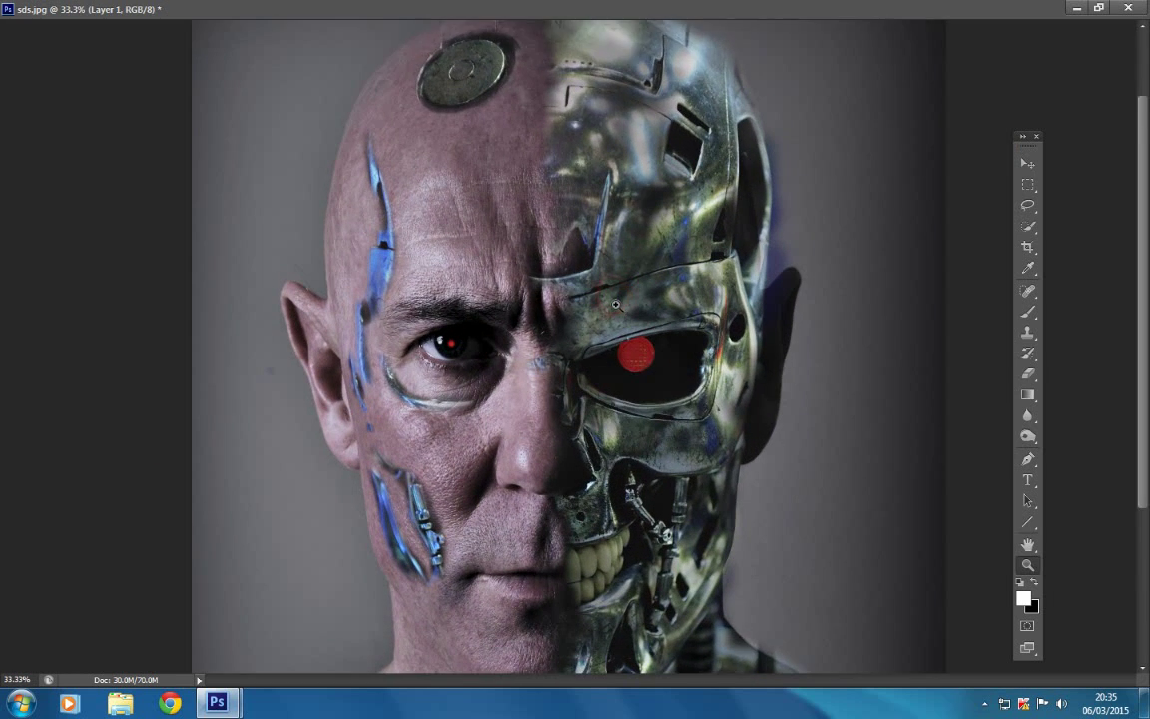
scroll(617, 300, "down", 2)
left_click(614, 318)
scroll(619, 300, "down", 2)
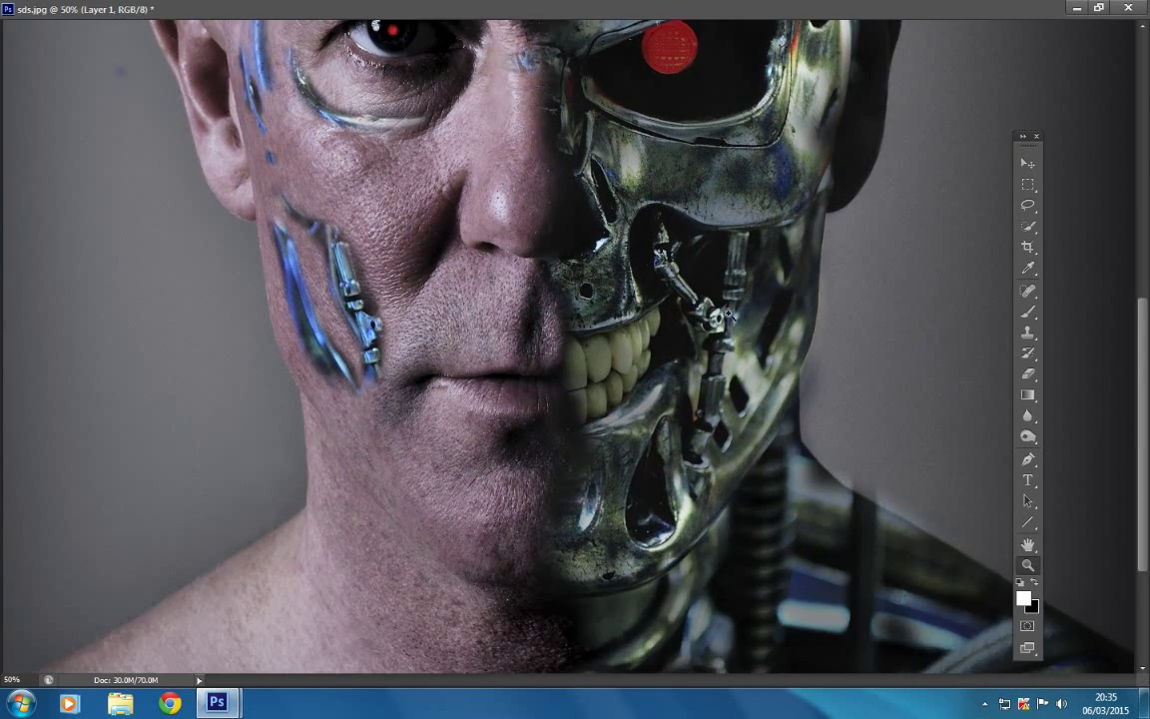
left_click(1028, 544)
scroll(809, 456, "down", 3)
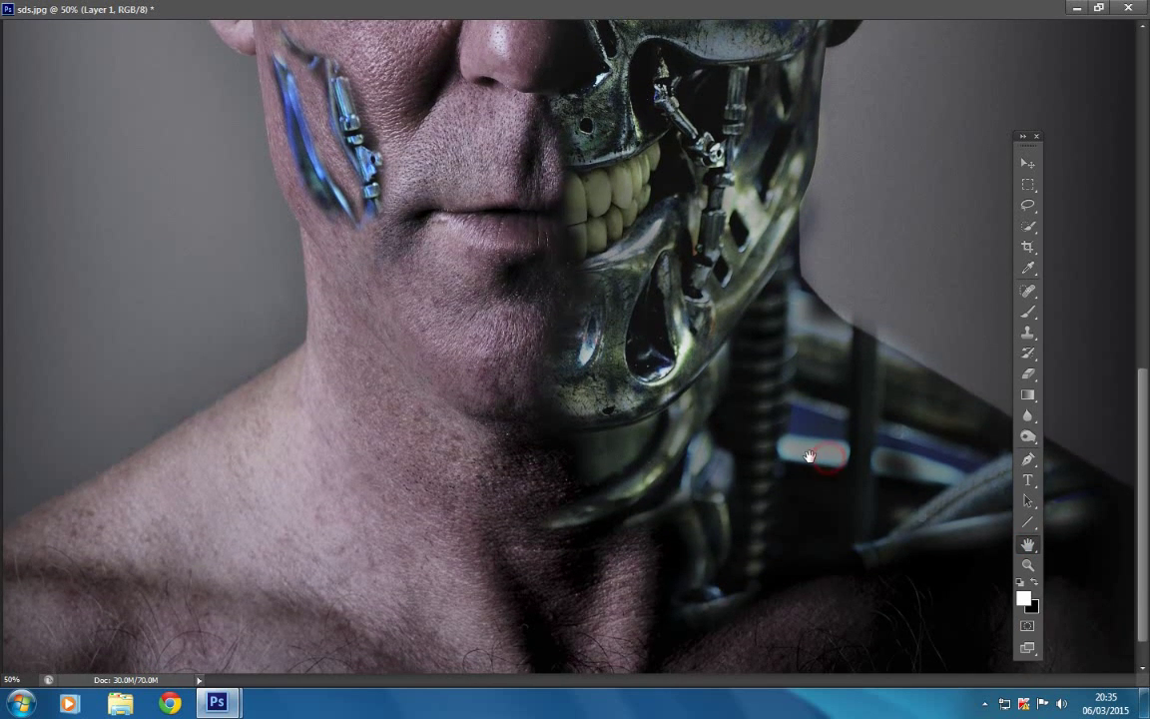
left_click_drag(809, 456, 727, 392)
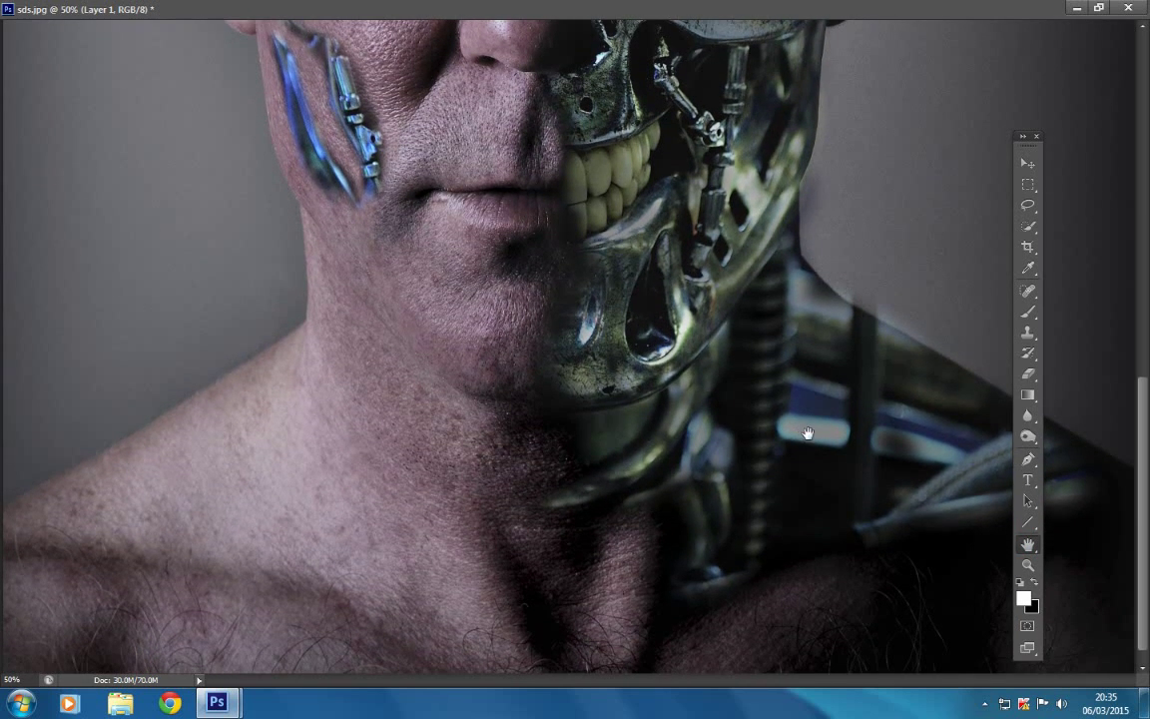
left_click(1027, 205)
left_click(1083, 218)
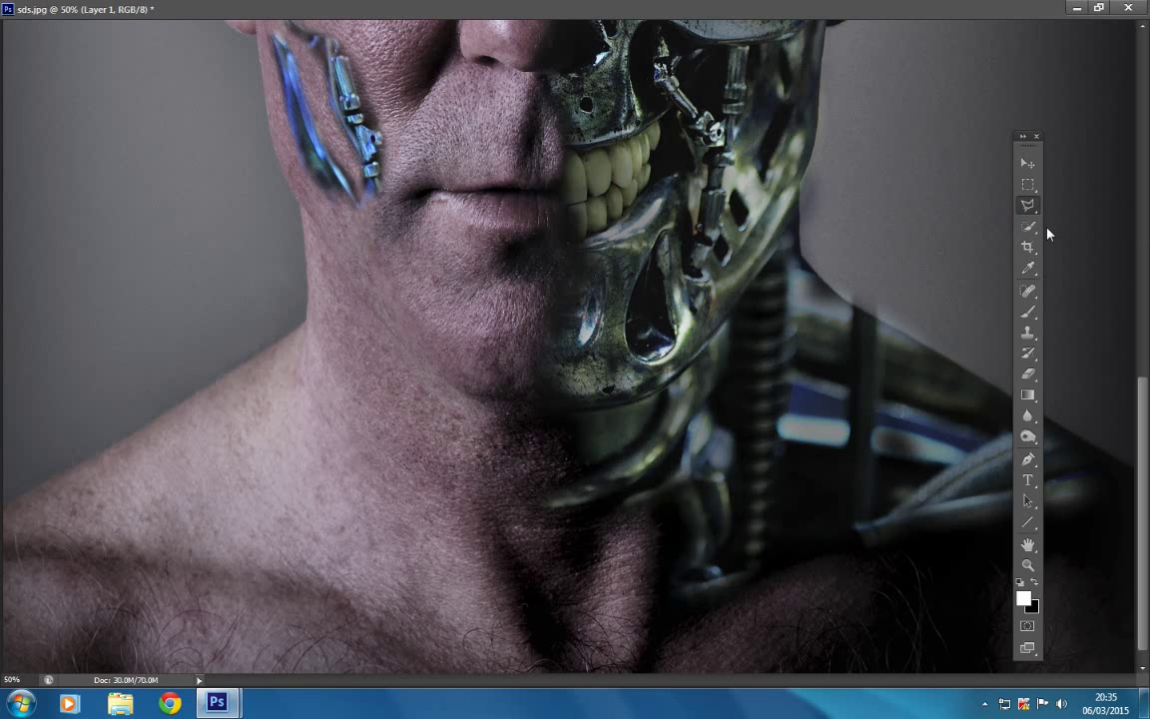
left_click(1131, 666)
left_click(1131, 468)
left_click(988, 387)
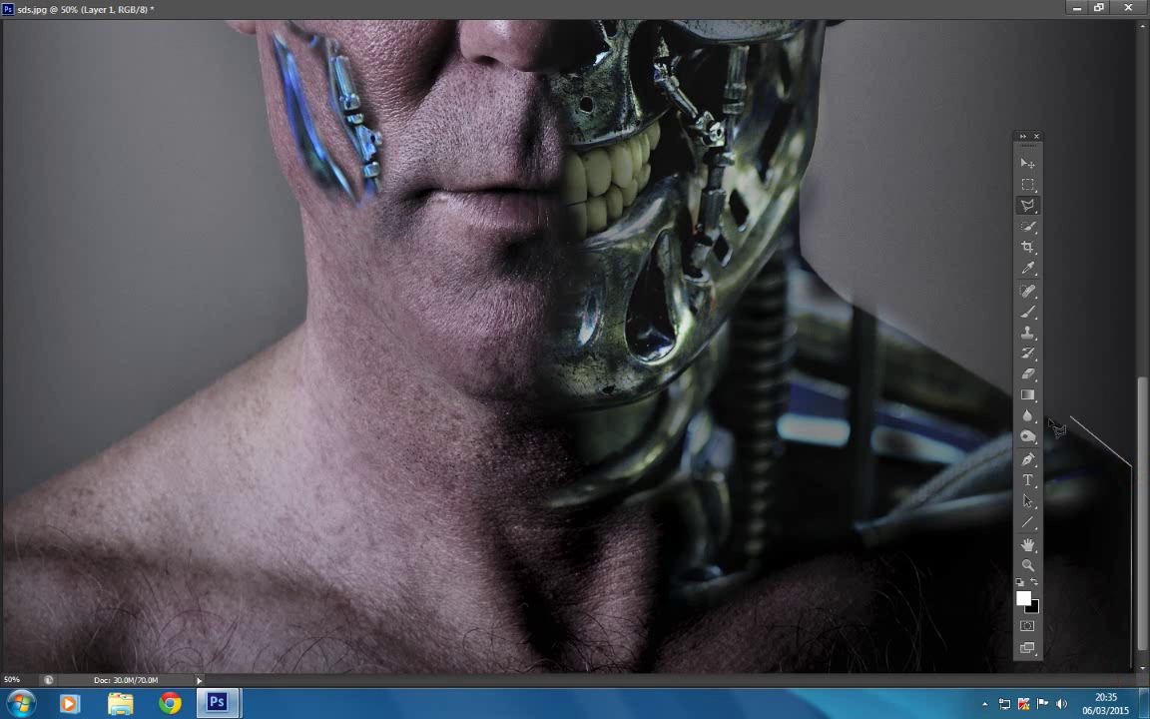
left_click(862, 302)
left_click(813, 278)
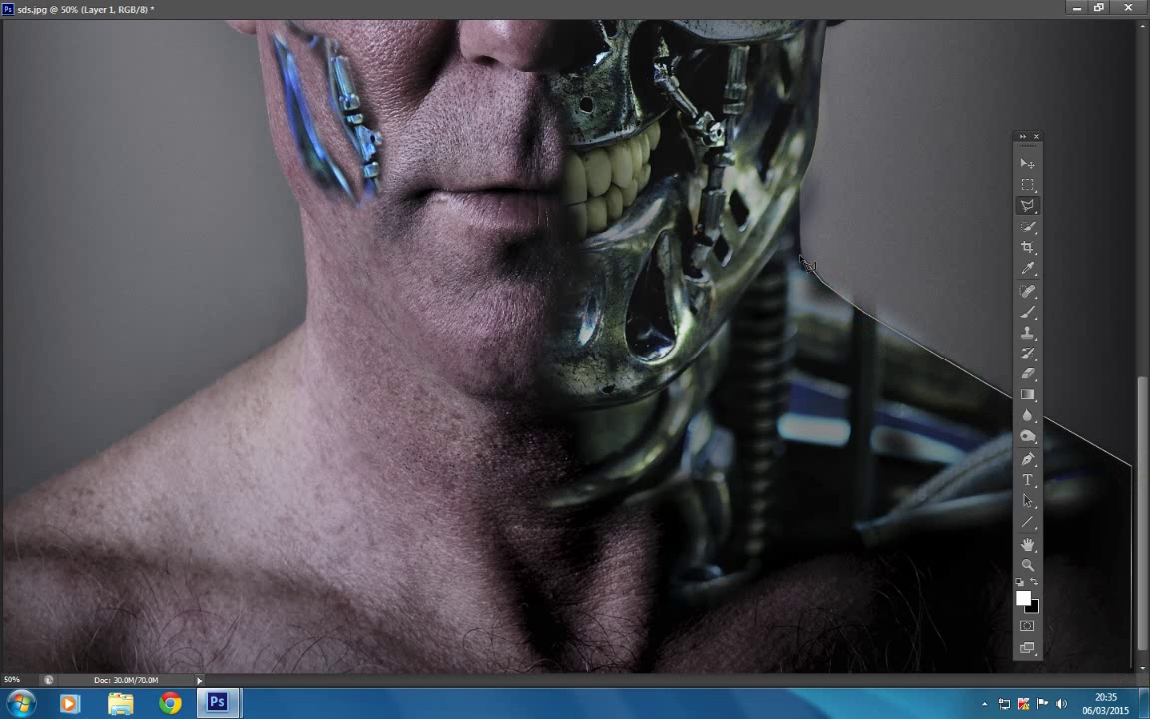
left_click(799, 253)
- Continue the lasso outline up the robot-side neck and jaw and along the outer edge of the ear
scroll(835, 50, "up", 1)
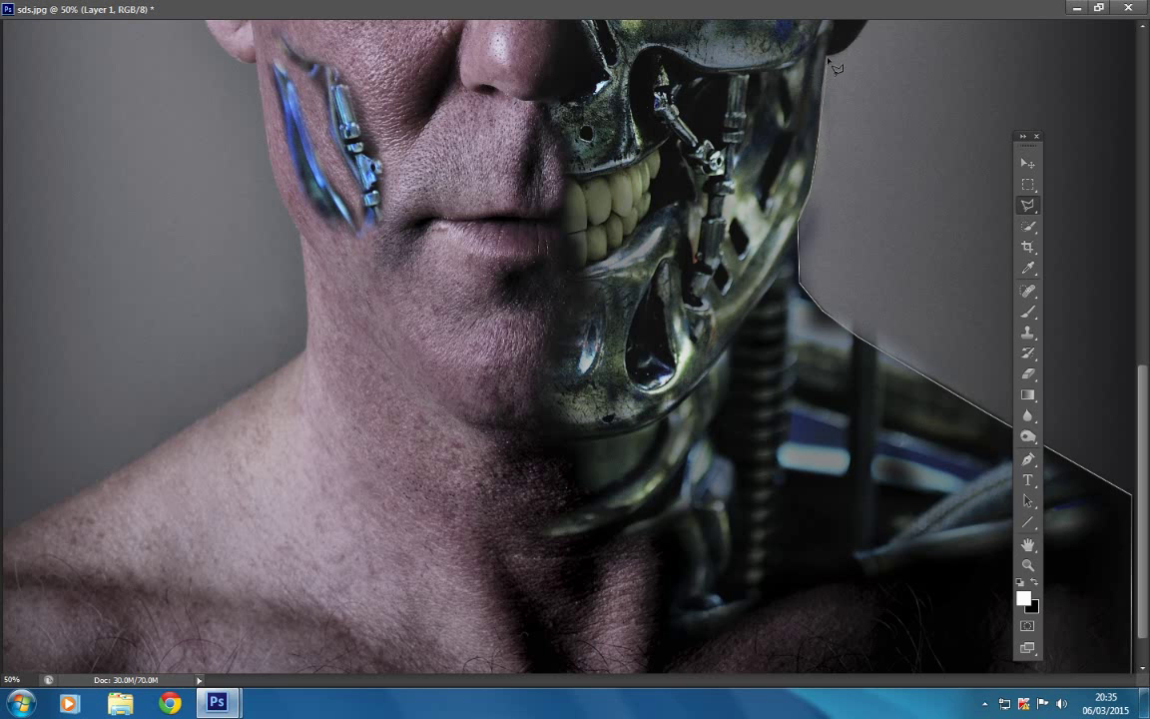
scroll(835, 64, "up", 5)
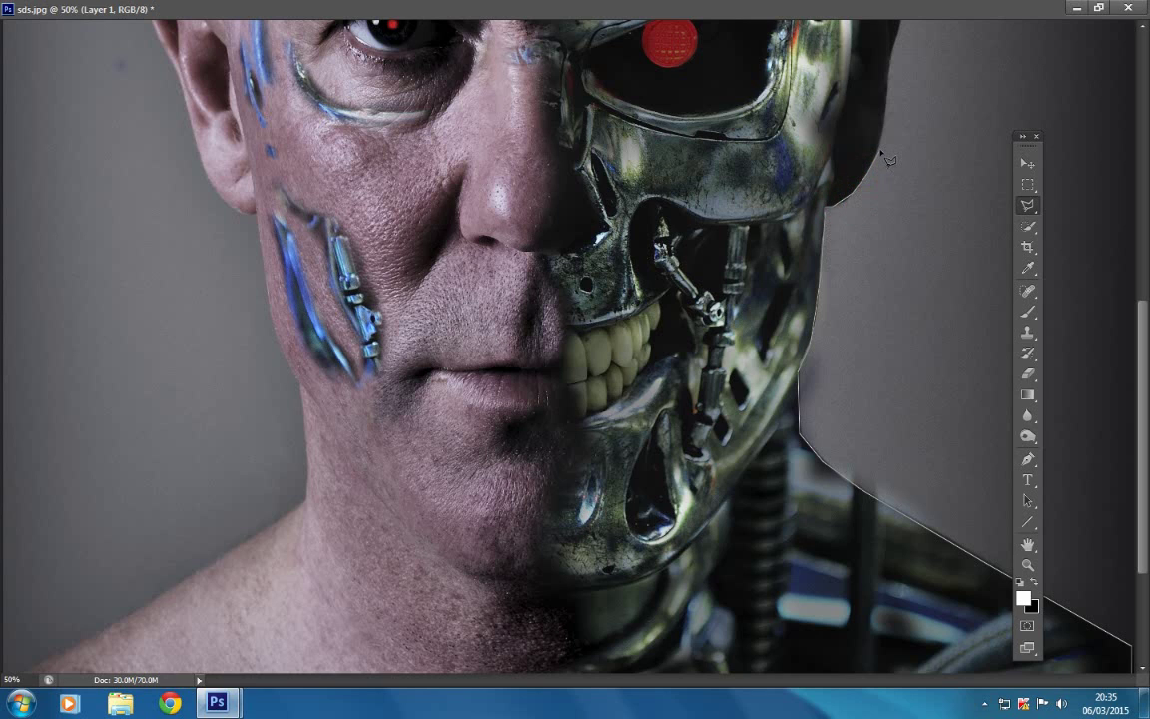
left_click(879, 148)
left_click(886, 112)
scroll(896, 95, "up", 5)
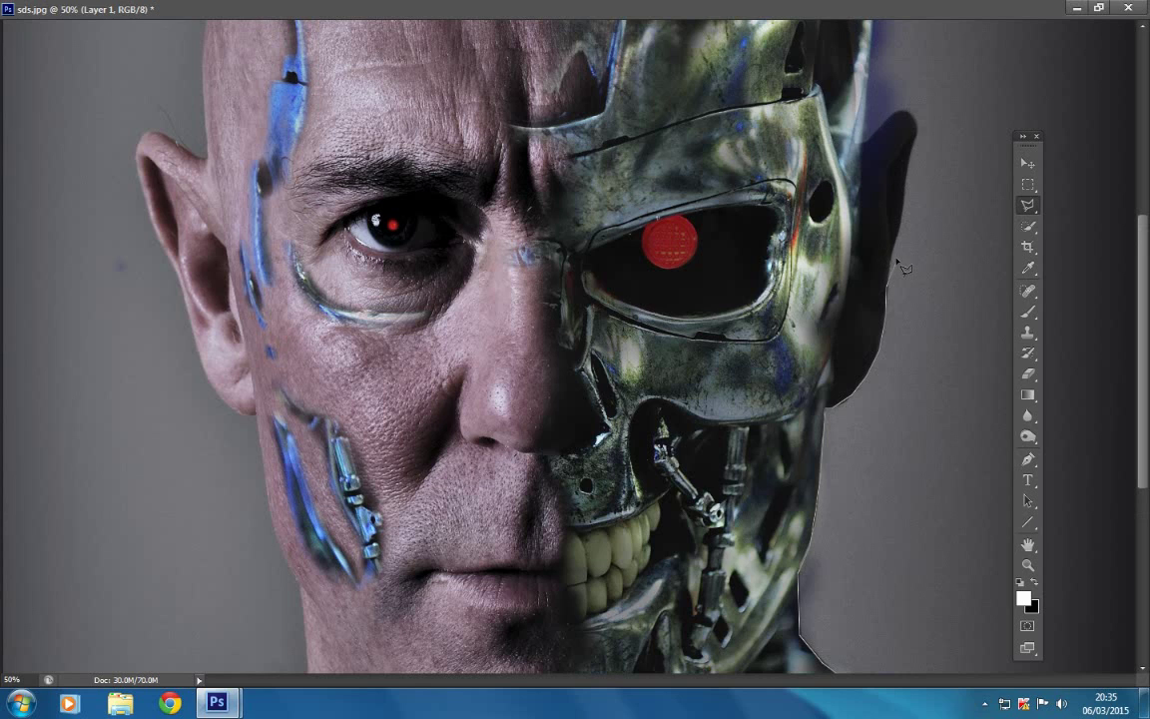
left_click(892, 255)
left_click(874, 135)
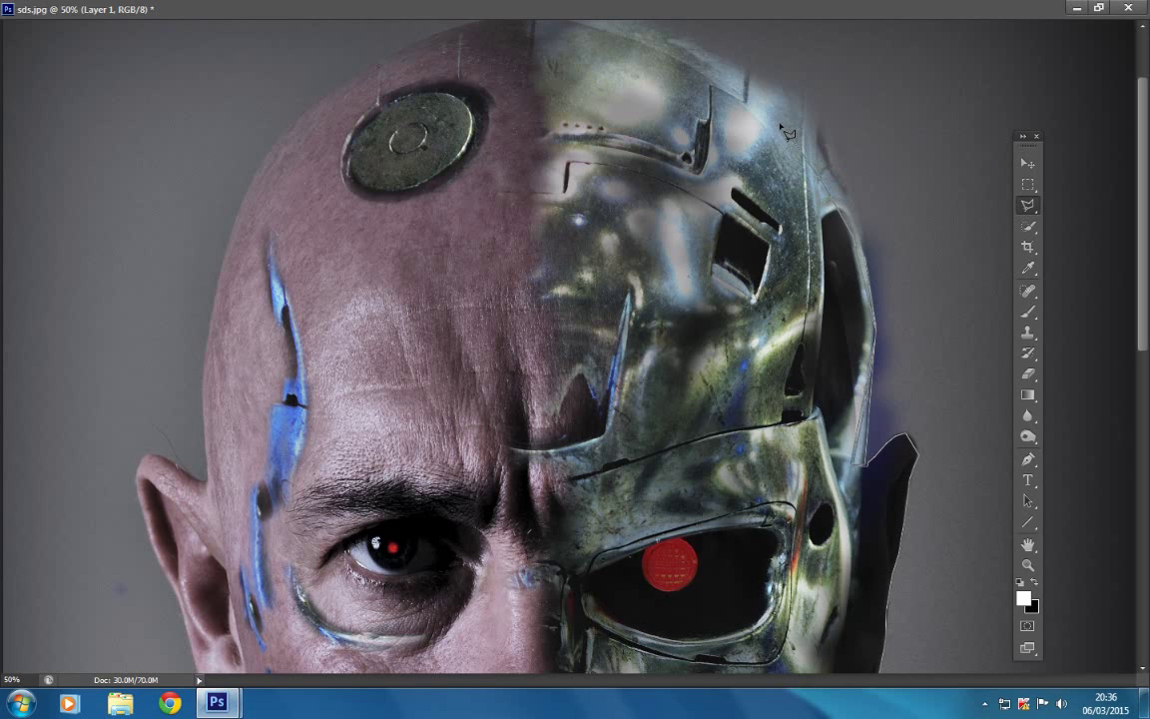
- Trace the lasso outline over the curve of the metal skull to the top of the head
left_click(746, 95)
left_click(695, 64)
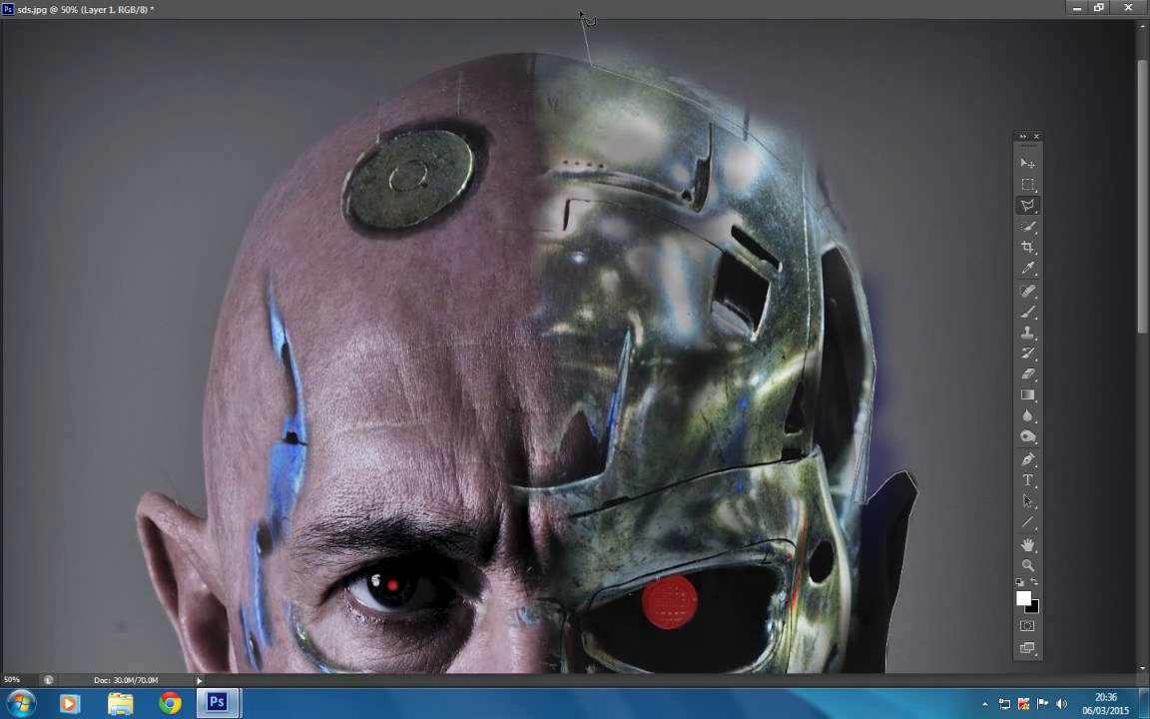
left_click(550, 73)
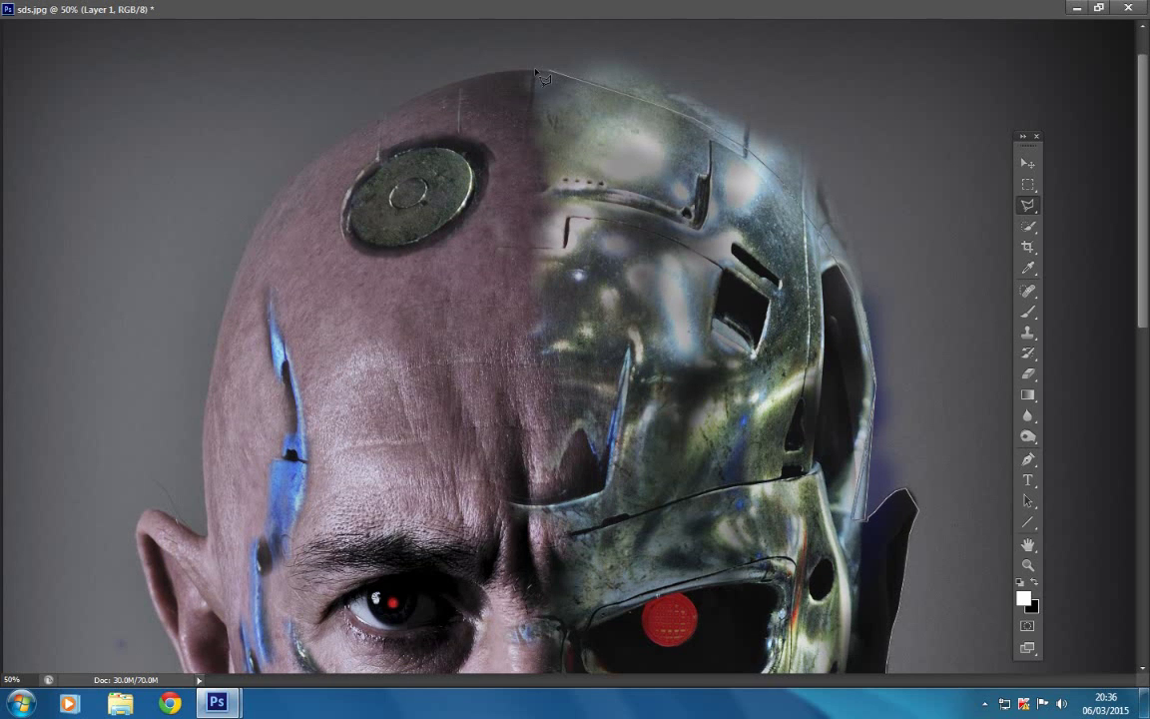
- Continue the lasso outline from the crown along the human scalp down to where the ear meets the head
left_click(499, 74)
left_click(428, 94)
left_click(206, 496)
left_click(209, 531)
- Trace the lasso outline around the outer edge of the human ear towards the earlobe
left_click(141, 523)
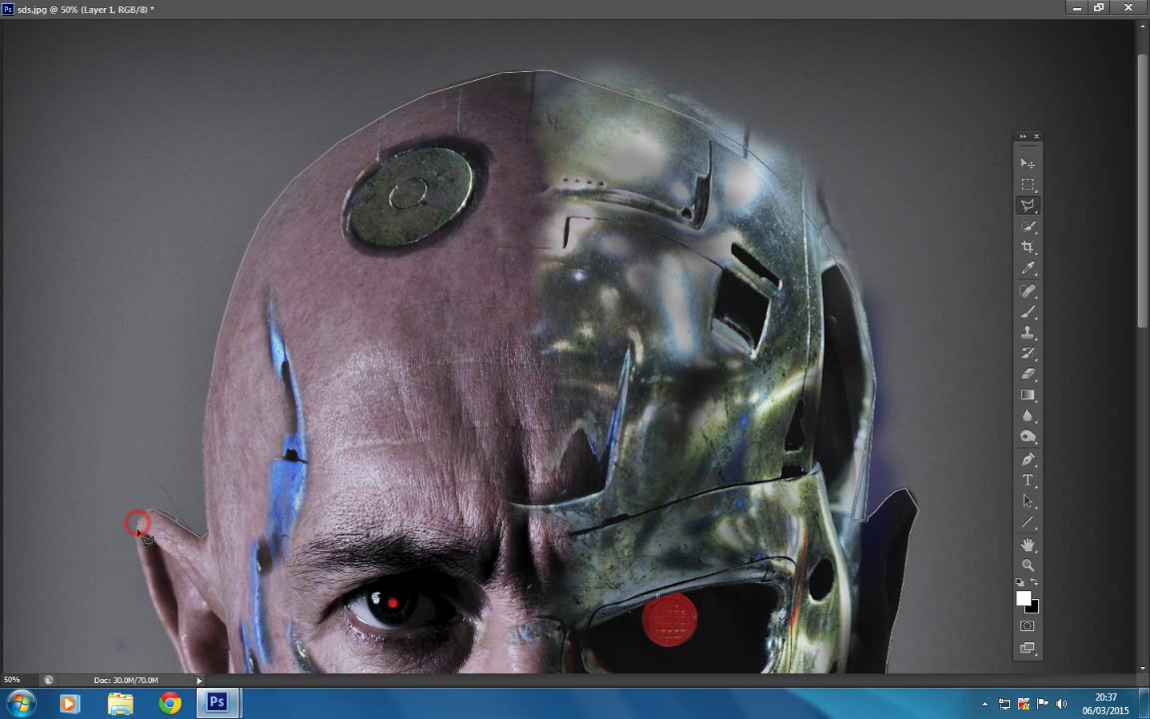
left_click(135, 529)
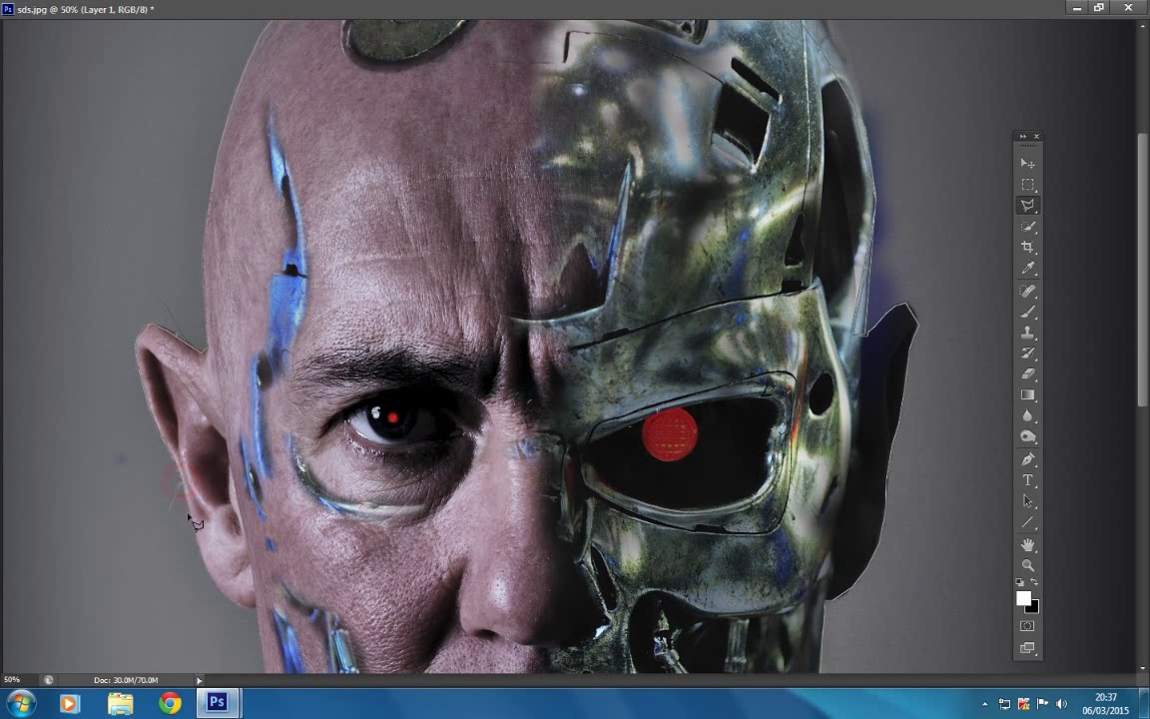
left_click(189, 517)
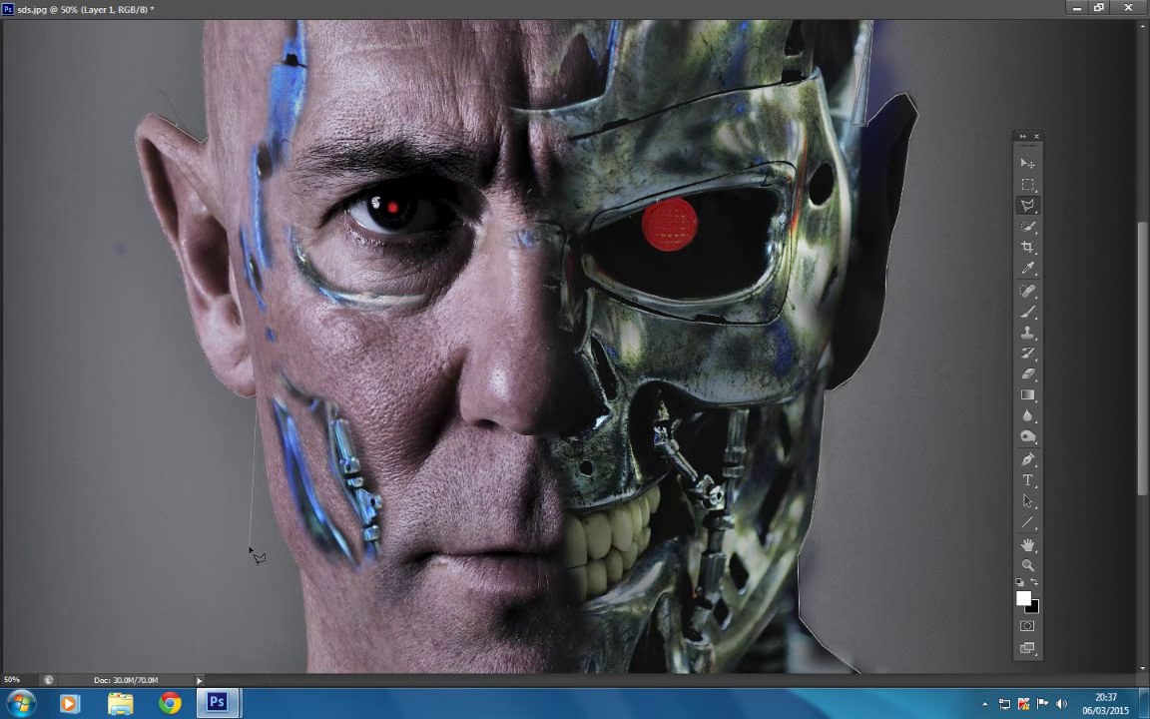
- Continue the lasso outline from below the human ear down the jaw and neck and out along the shoulder
left_click(258, 498)
scroll(282, 564, "down", 5)
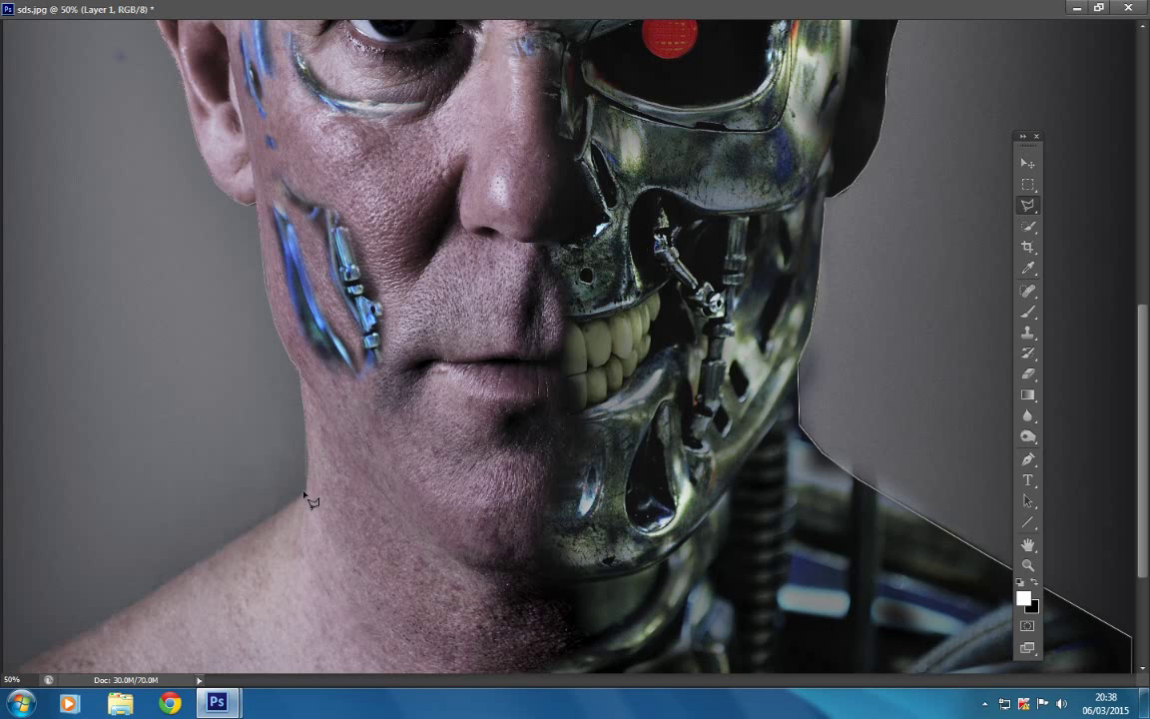
left_click(305, 492)
left_click(52, 647)
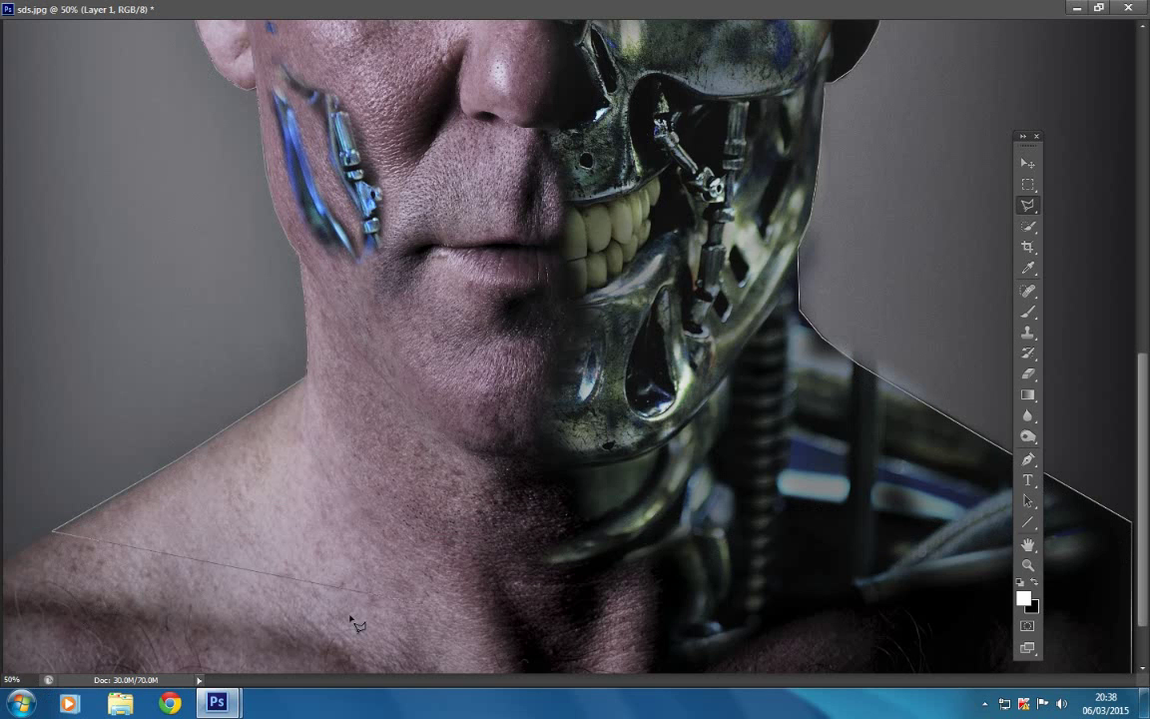
- Run the lasso outline down the chest and across the image's bottom edge, closing the selection at its starting point
left_click(30, 649)
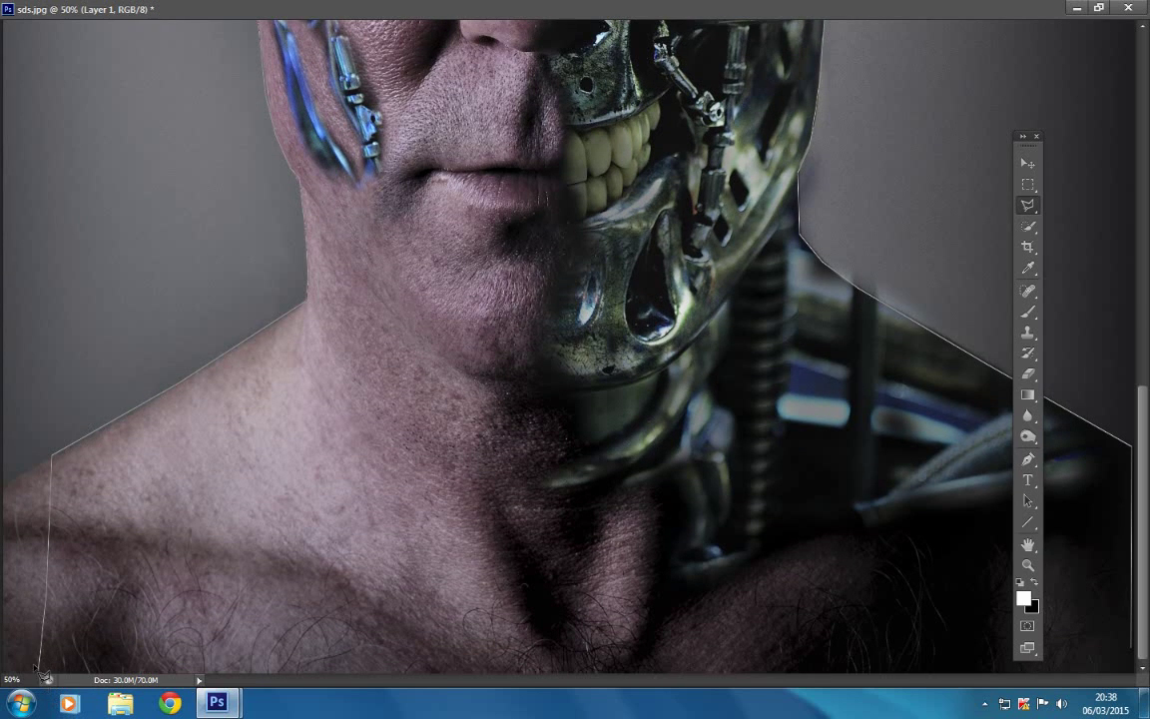
left_click(42, 671)
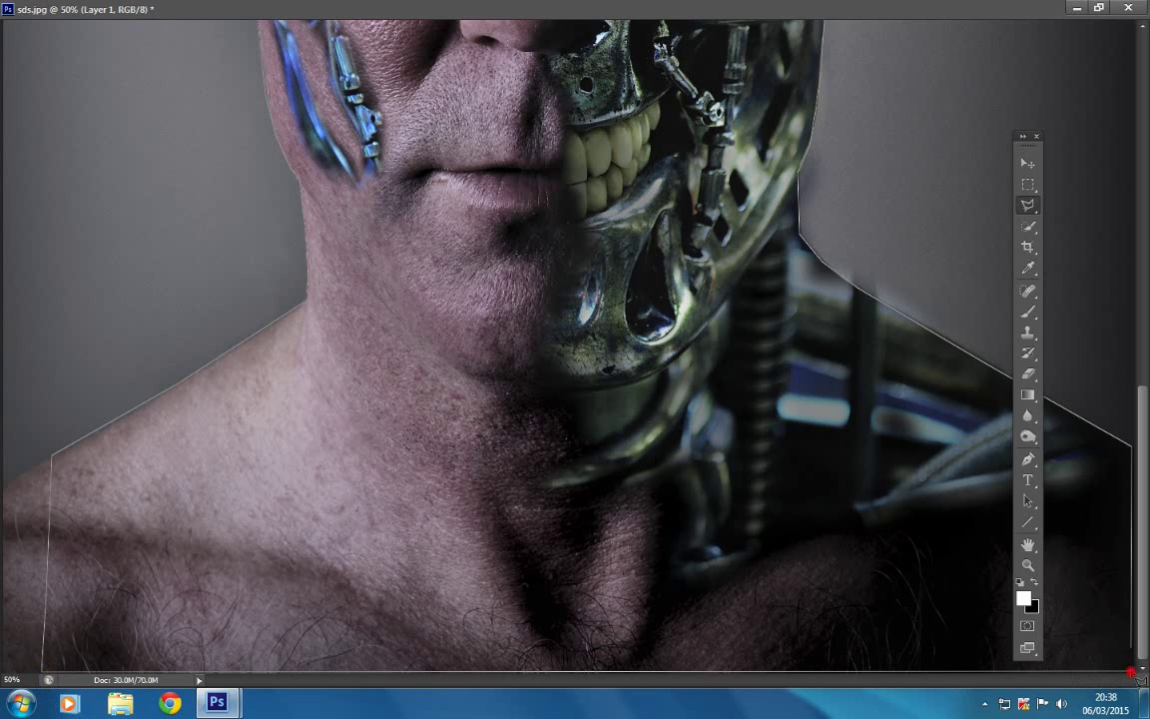
left_click(1131, 671)
left_click(1131, 654)
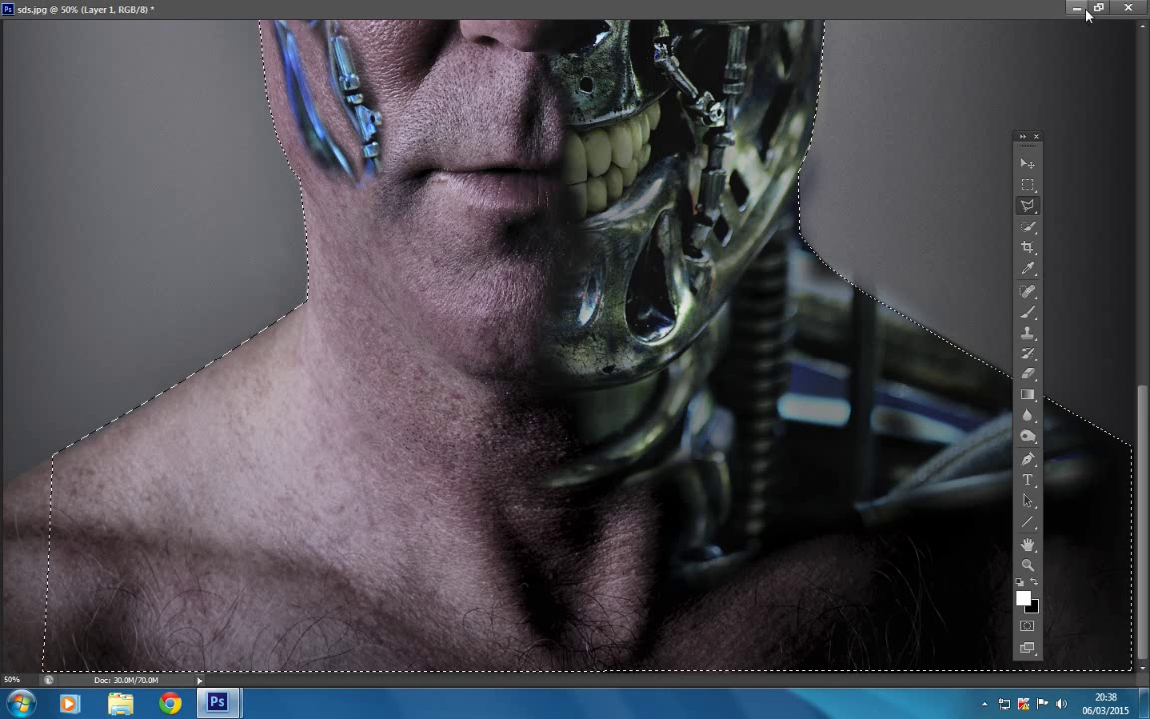
- Restore sds.jpg to a floating window and open flame-wallpaper-background.jpg from the Photo-Tutorialz folder
double_click(917, 10)
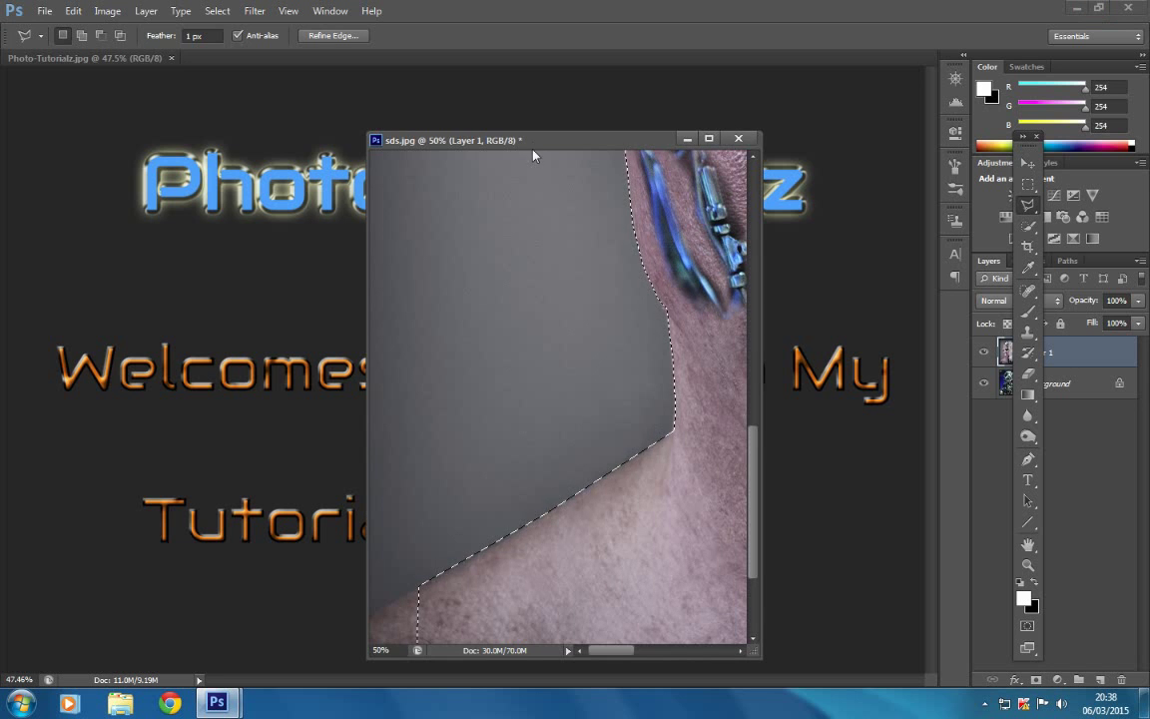
left_click_drag(532, 137, 655, 175)
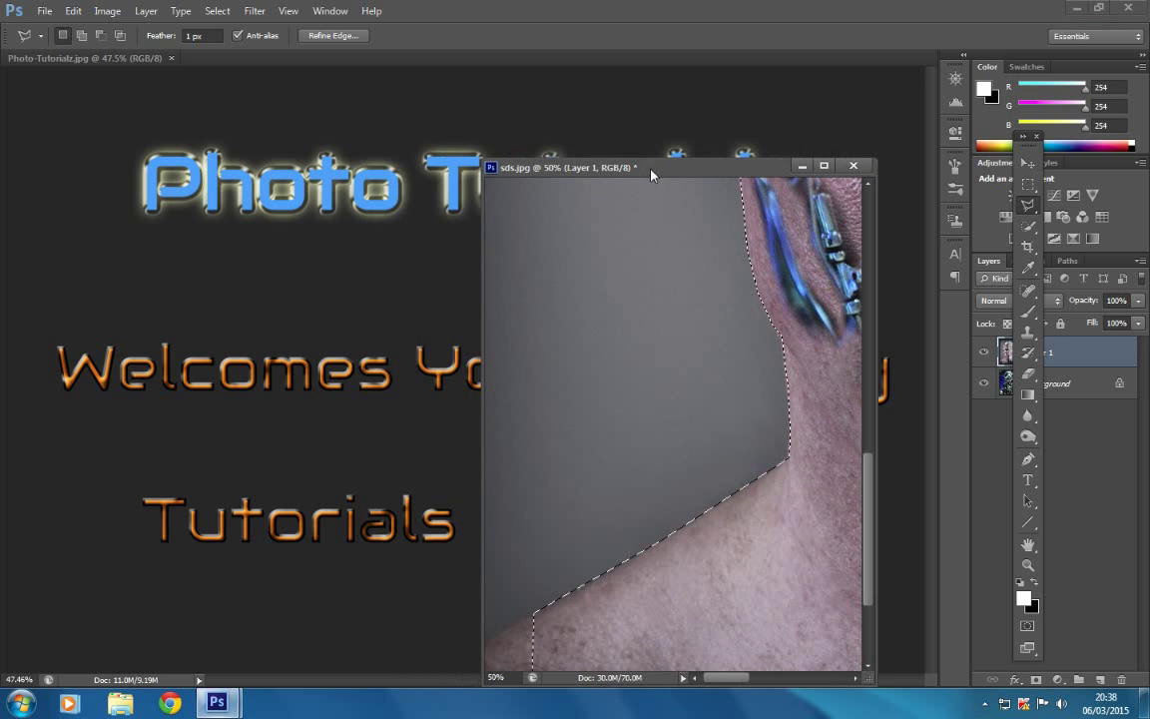
left_click(45, 11)
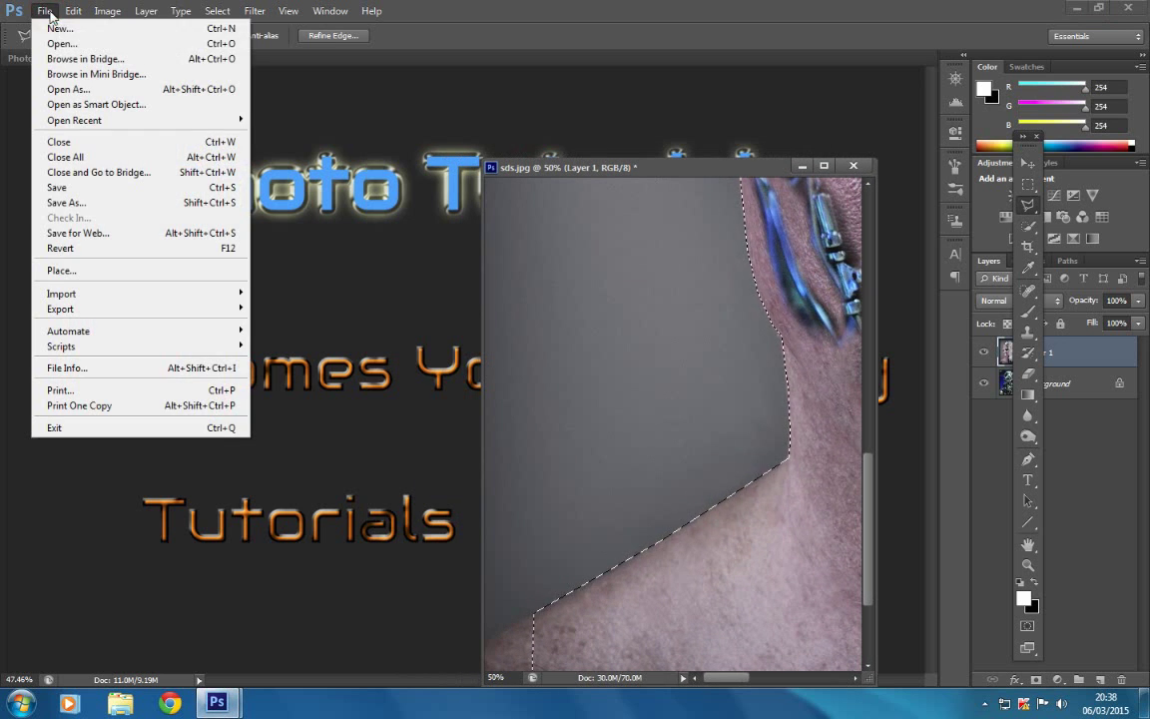
left_click(62, 44)
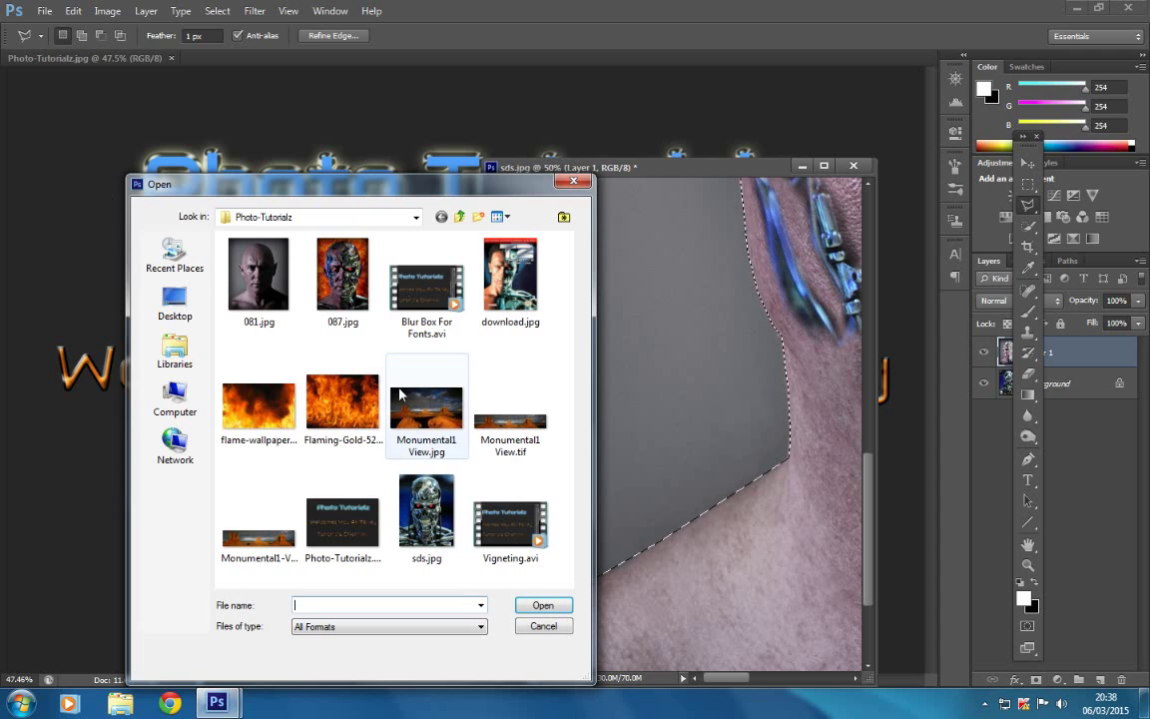
left_click(249, 422)
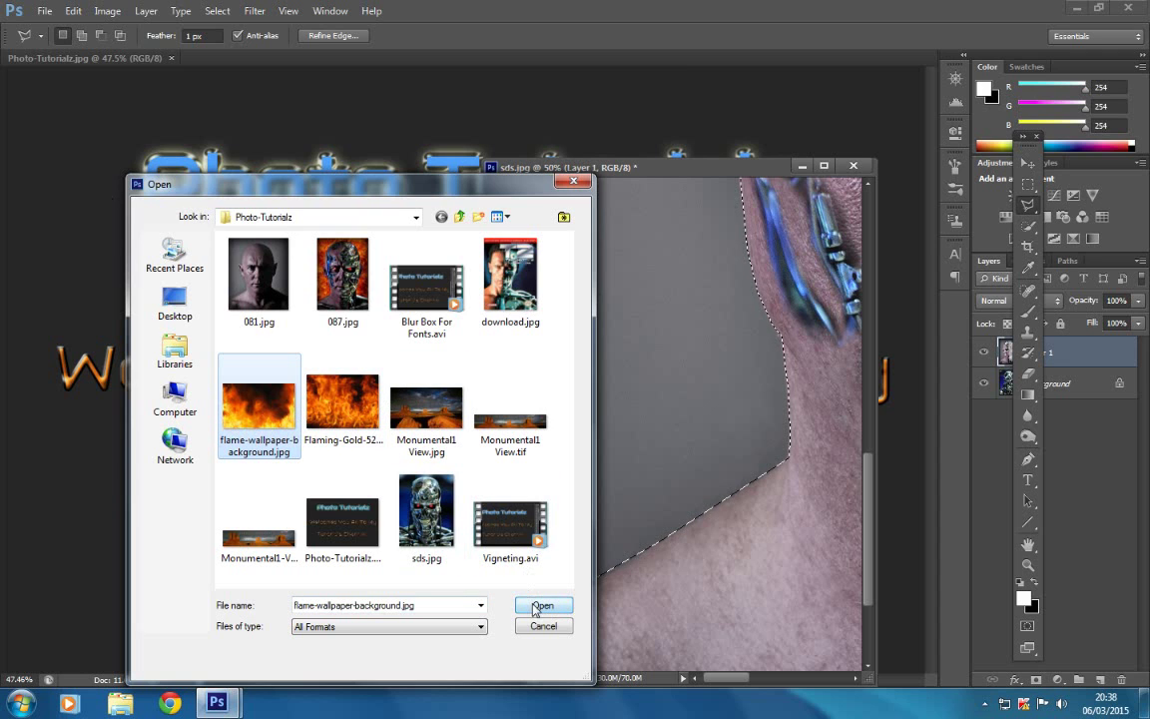
left_click(540, 604)
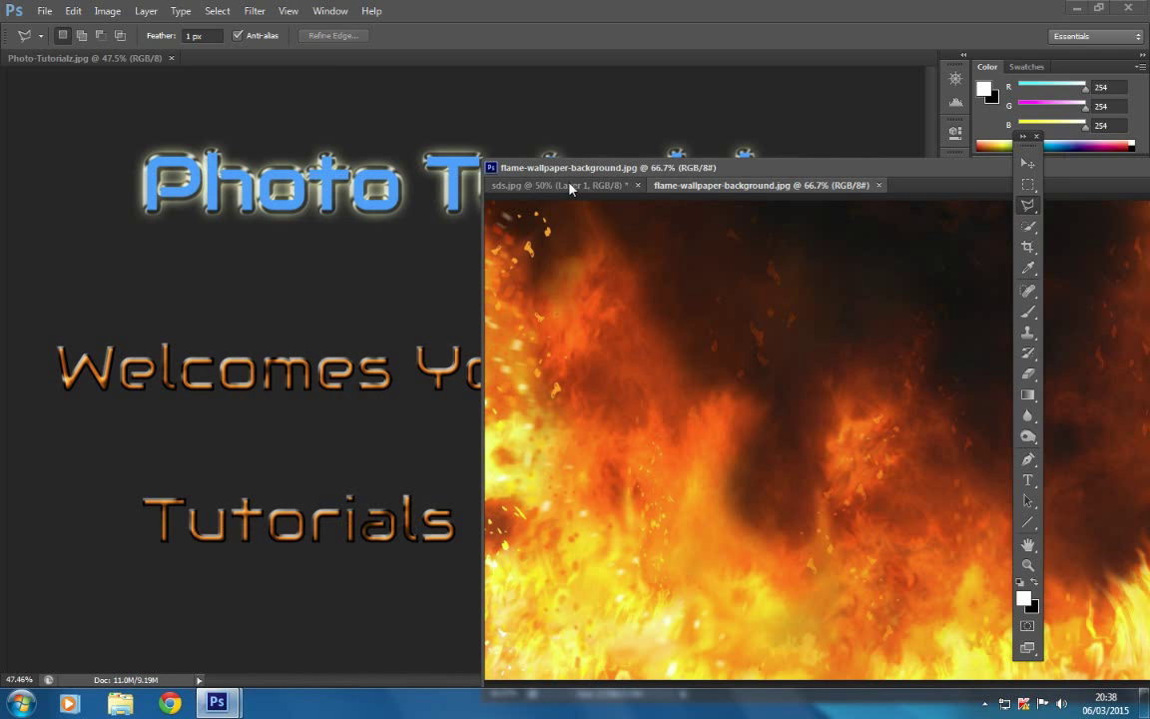
- Separate the flame image from sds.jpg into its own floating window and arrange the two documents side by side
left_click_drag(761, 175, 458, 171)
left_click_drag(381, 185, 382, 256)
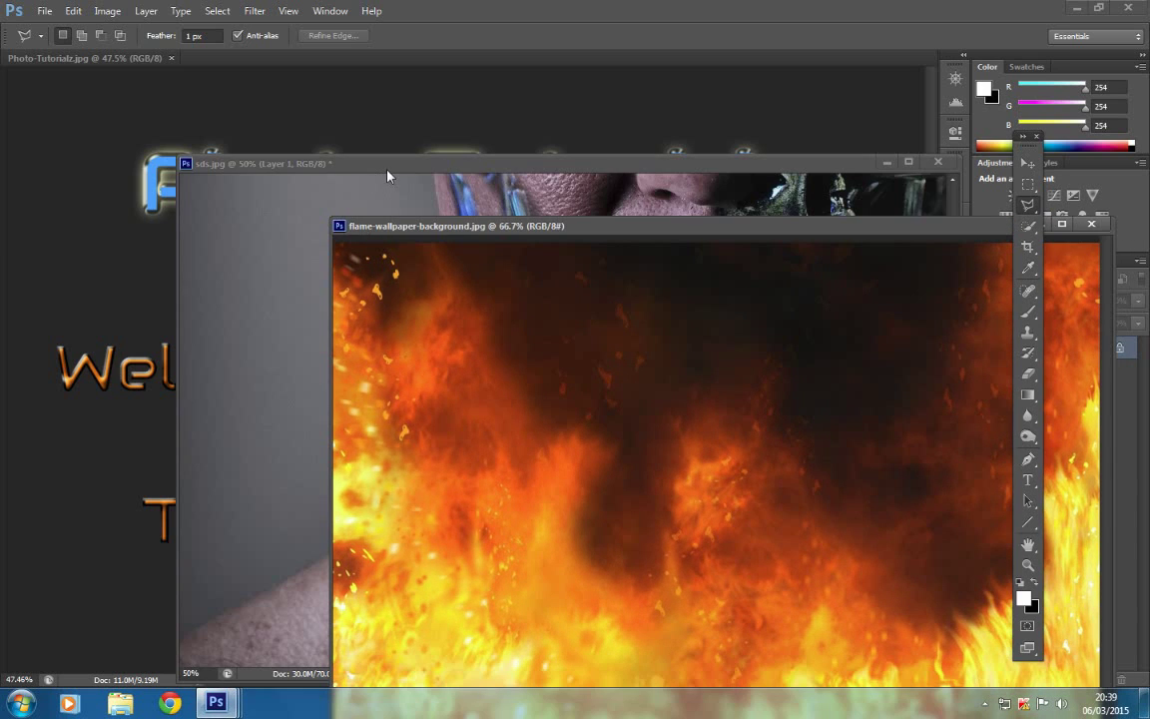
left_click_drag(387, 176, 32, 123)
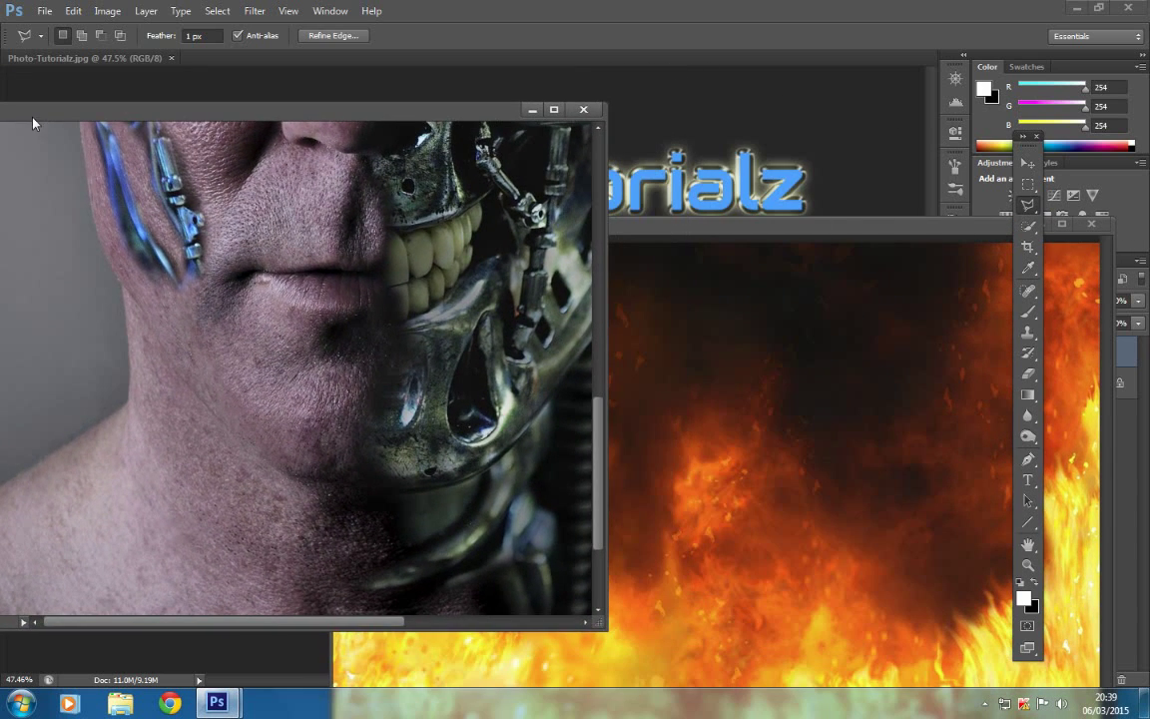
left_click_drag(399, 118, 194, 114)
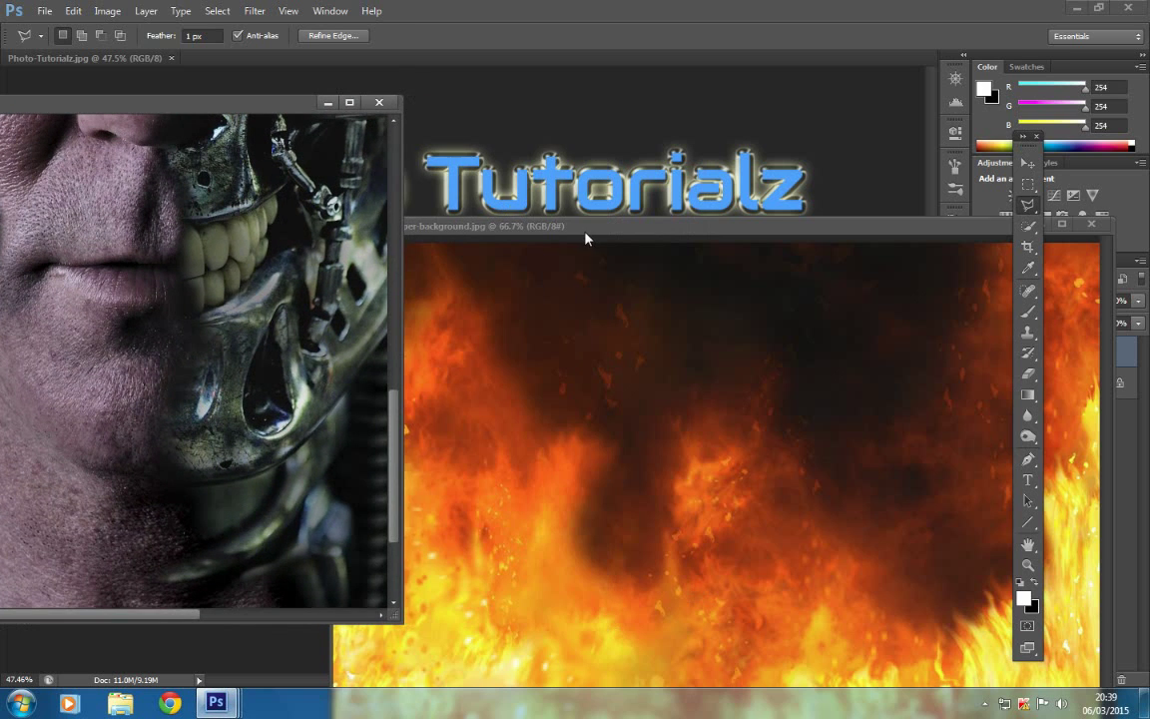
left_click_drag(586, 237, 591, 122)
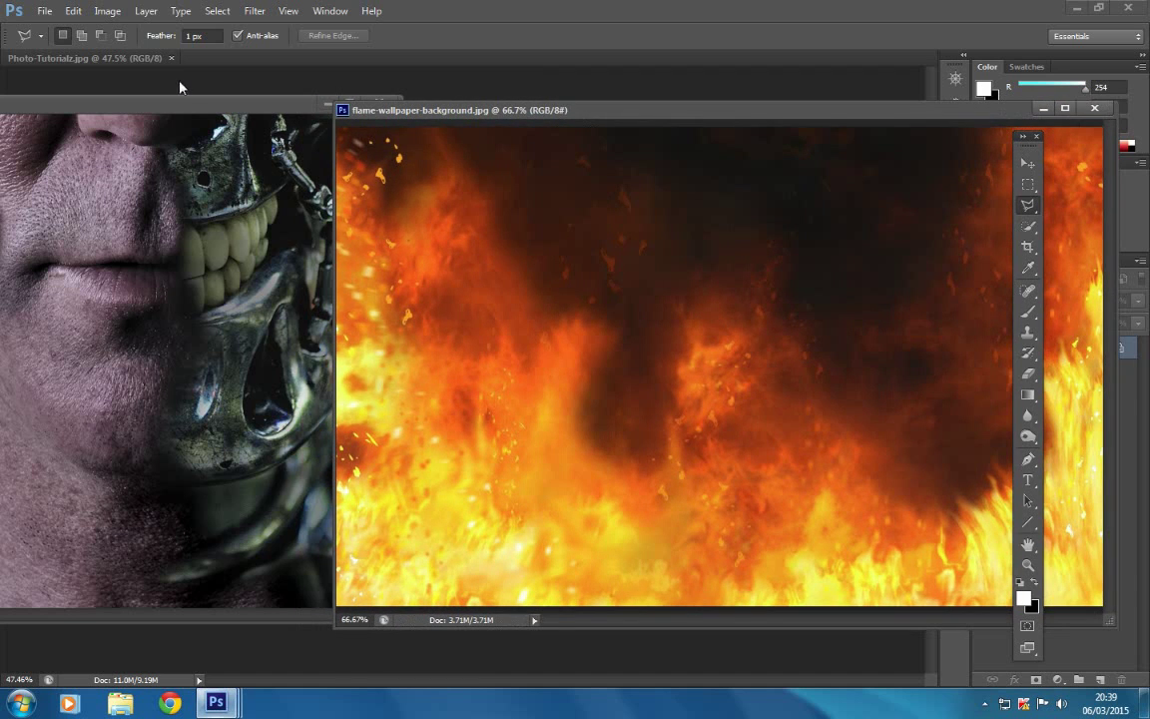
left_click_drag(183, 110, 232, 129)
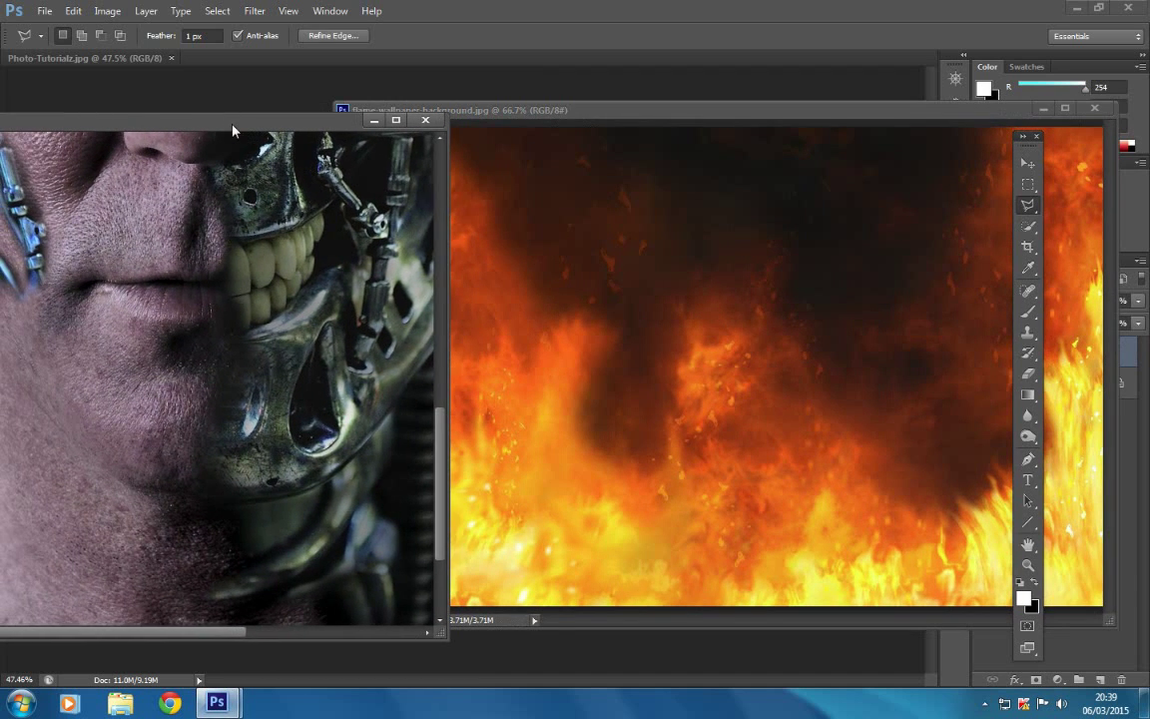
- Try to transfer the selected figure from Layer 1 of sds.jpg onto the flame background with the Move tool and reposition it
left_click(1026, 165)
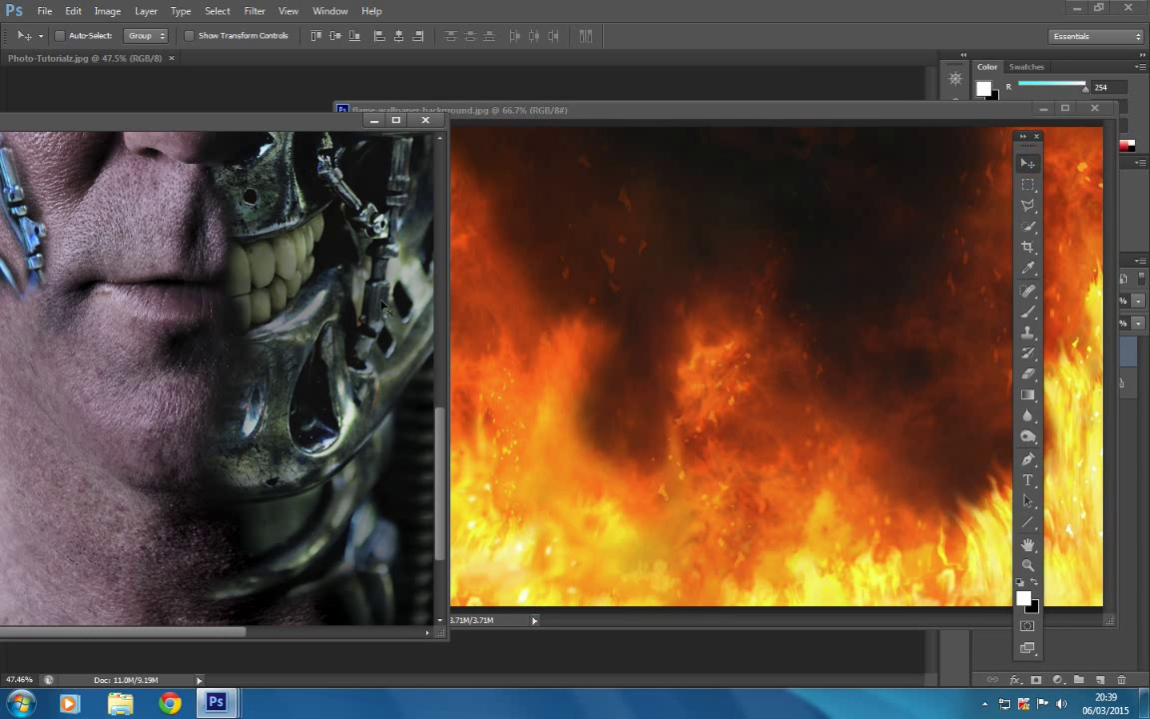
left_click(259, 328)
left_click_drag(261, 329, 662, 377)
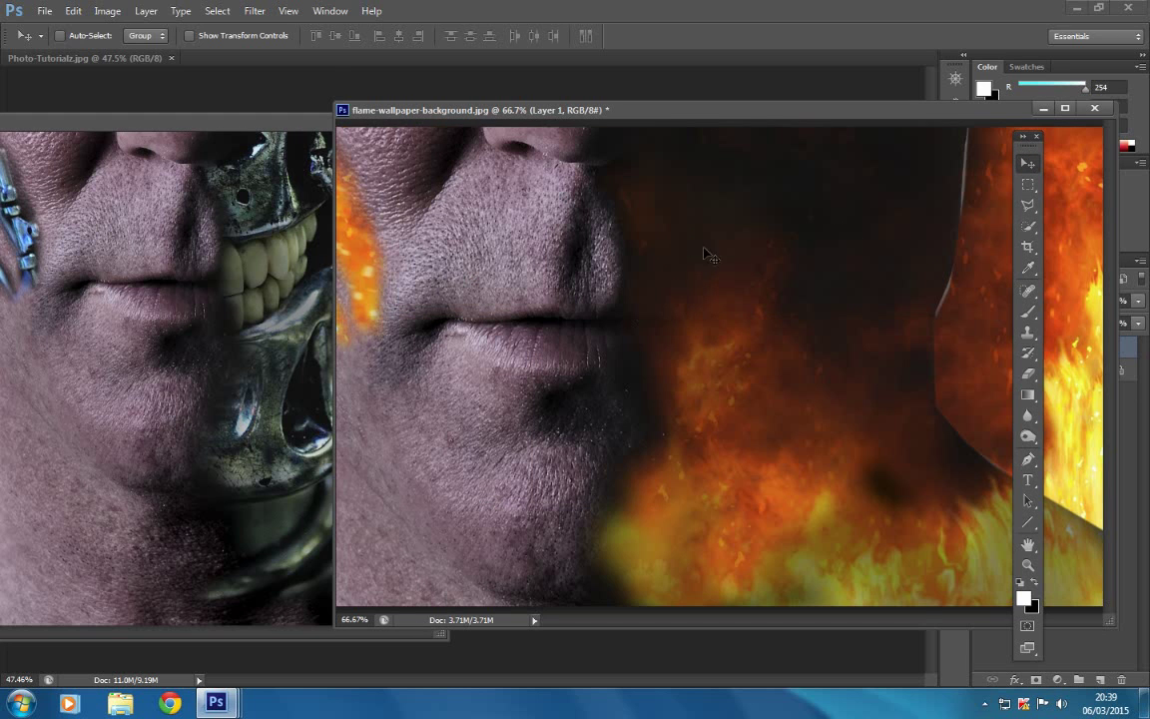
left_click_drag(531, 264, 636, 348)
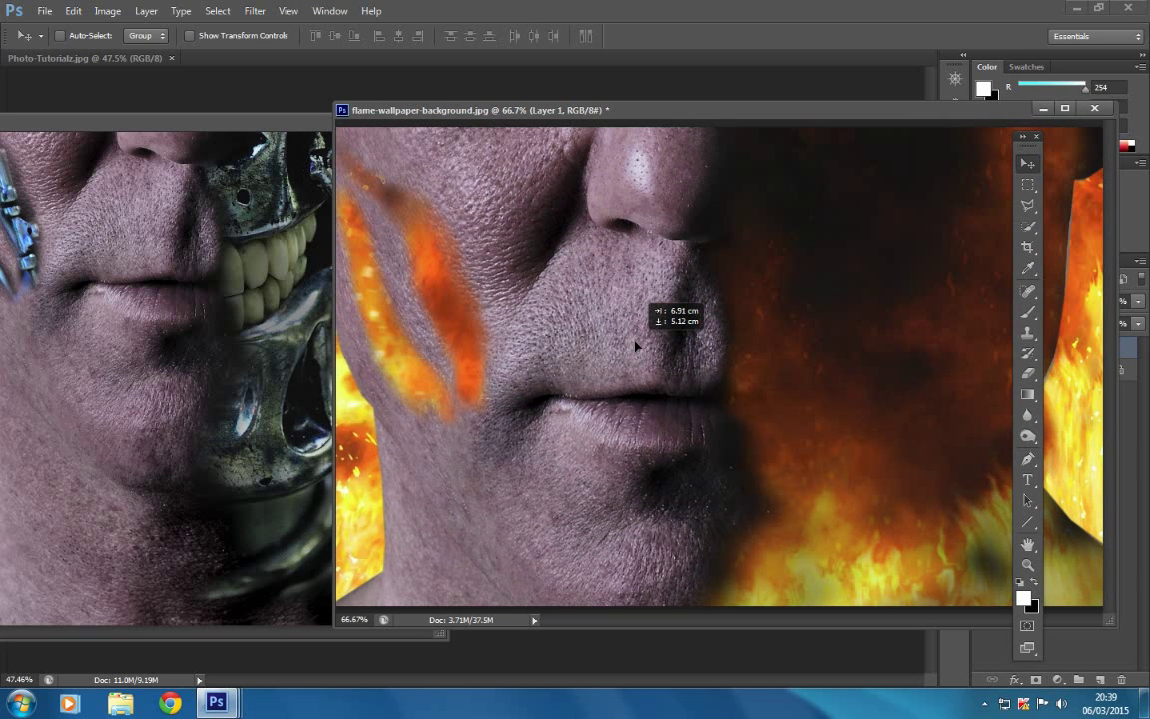
left_click_drag(636, 345, 577, 322)
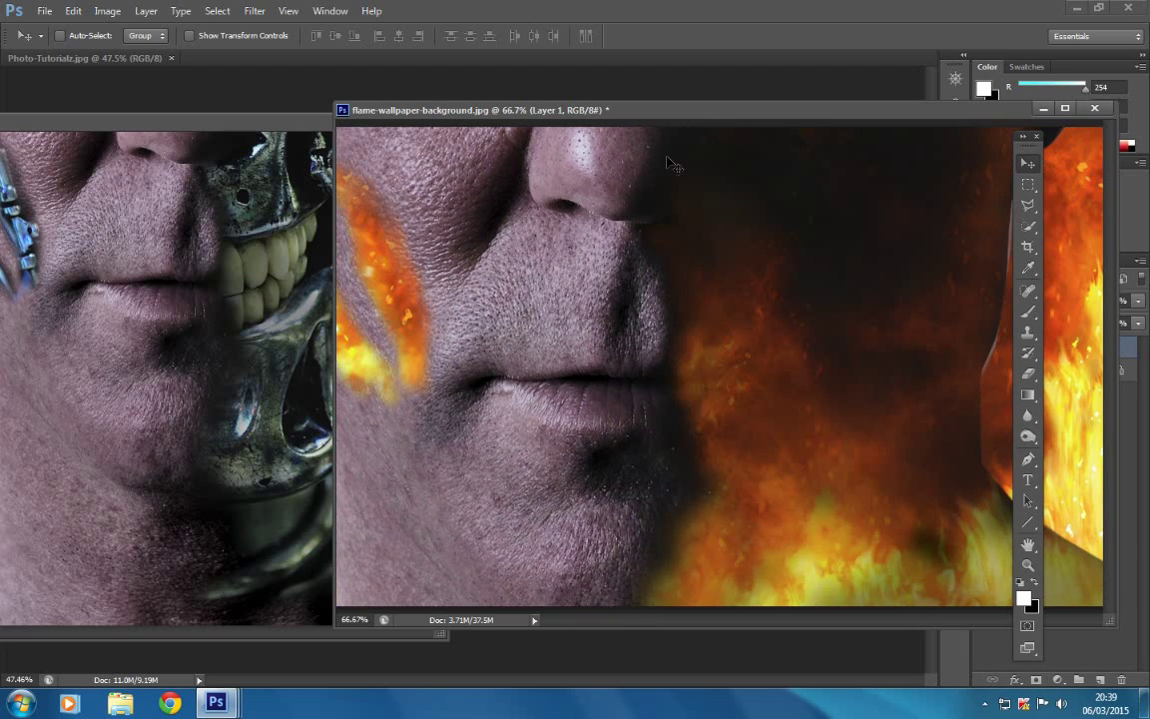
- Undo the last move in the flame document and delete its Drag Selection history state
left_click(73, 11)
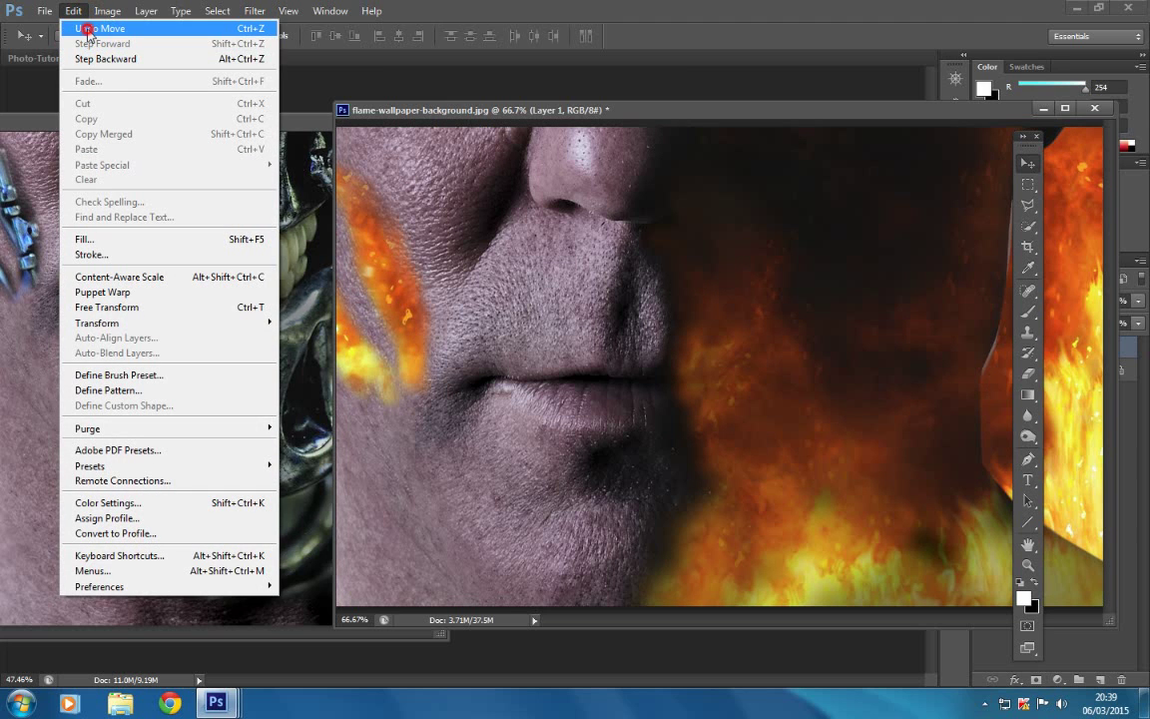
left_click(88, 29)
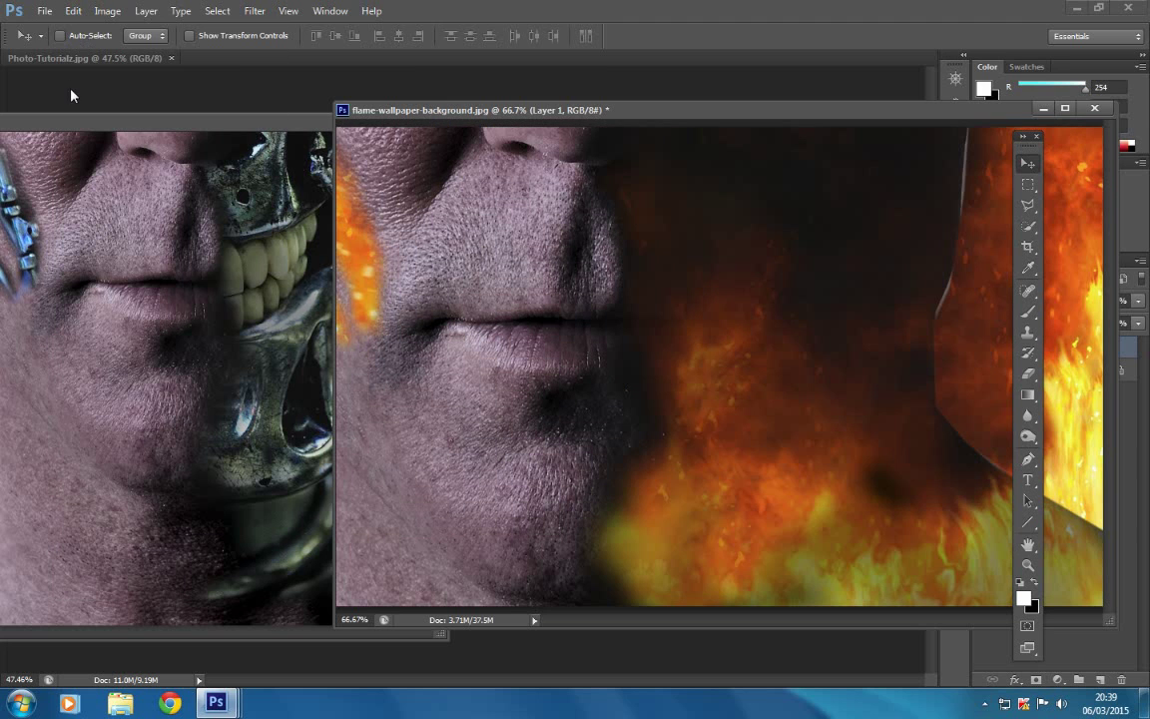
left_click(329, 11)
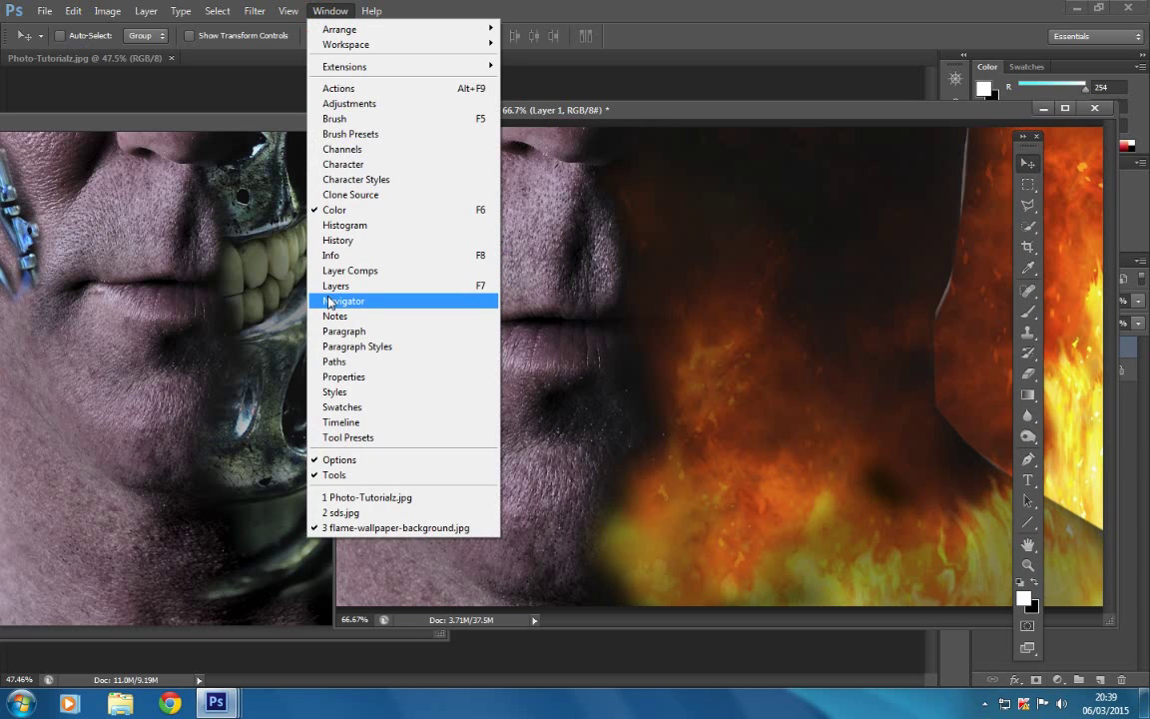
left_click(329, 240)
right_click(708, 135)
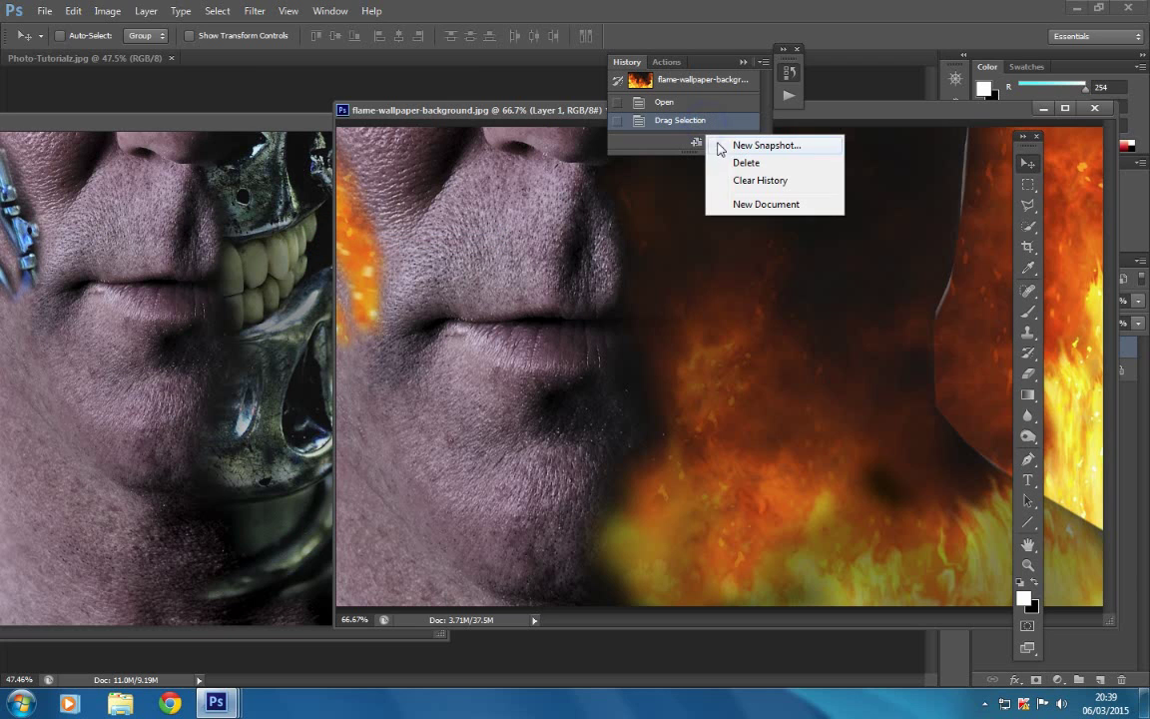
left_click(741, 169)
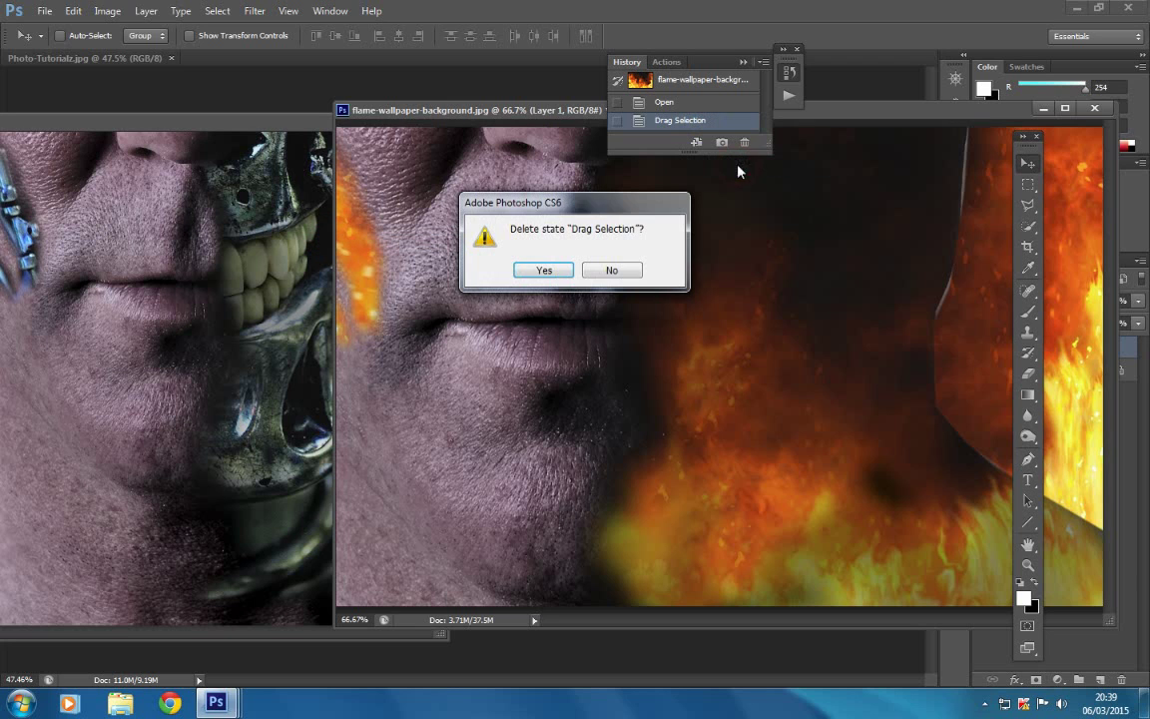
left_click(540, 270)
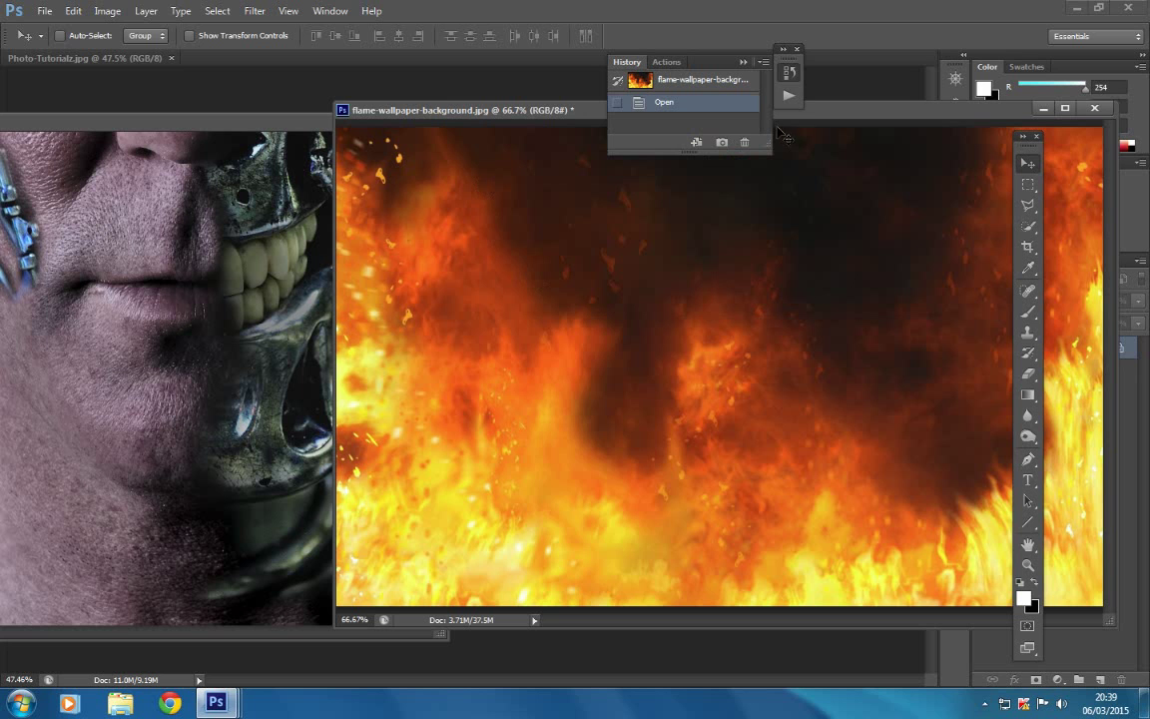
- Flatten sds.jpg into a single layer with the figure's selection kept, and hide the history list
left_click(287, 131)
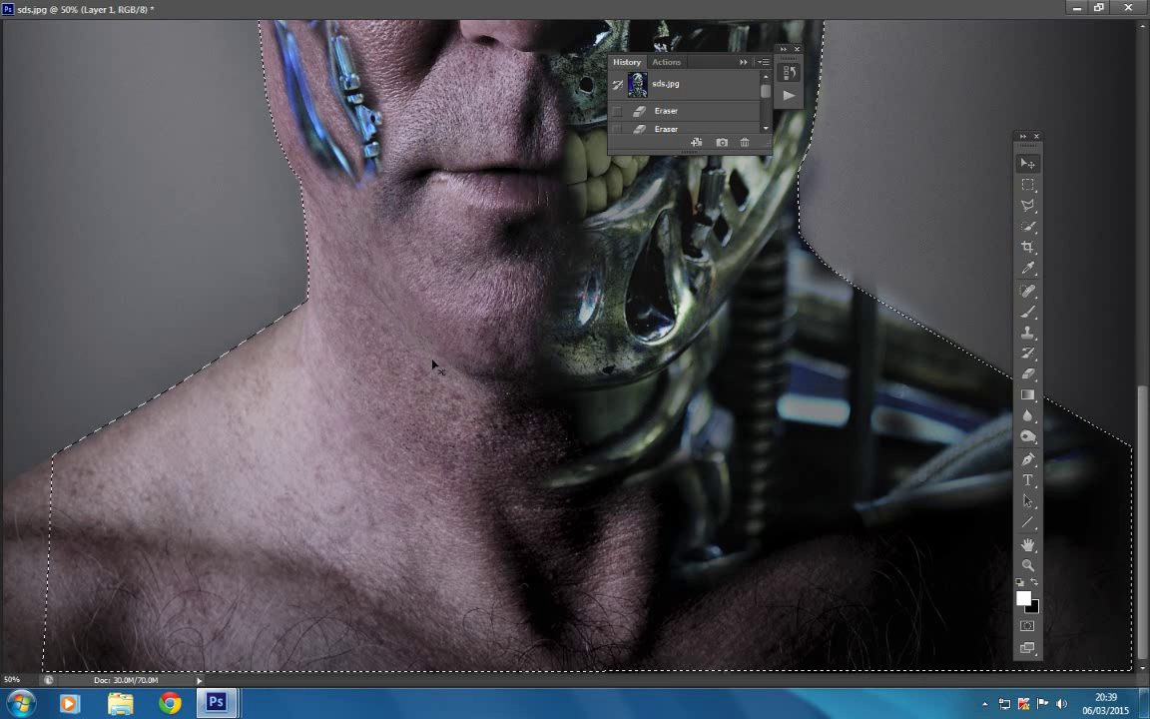
scroll(431, 334, "up", 5)
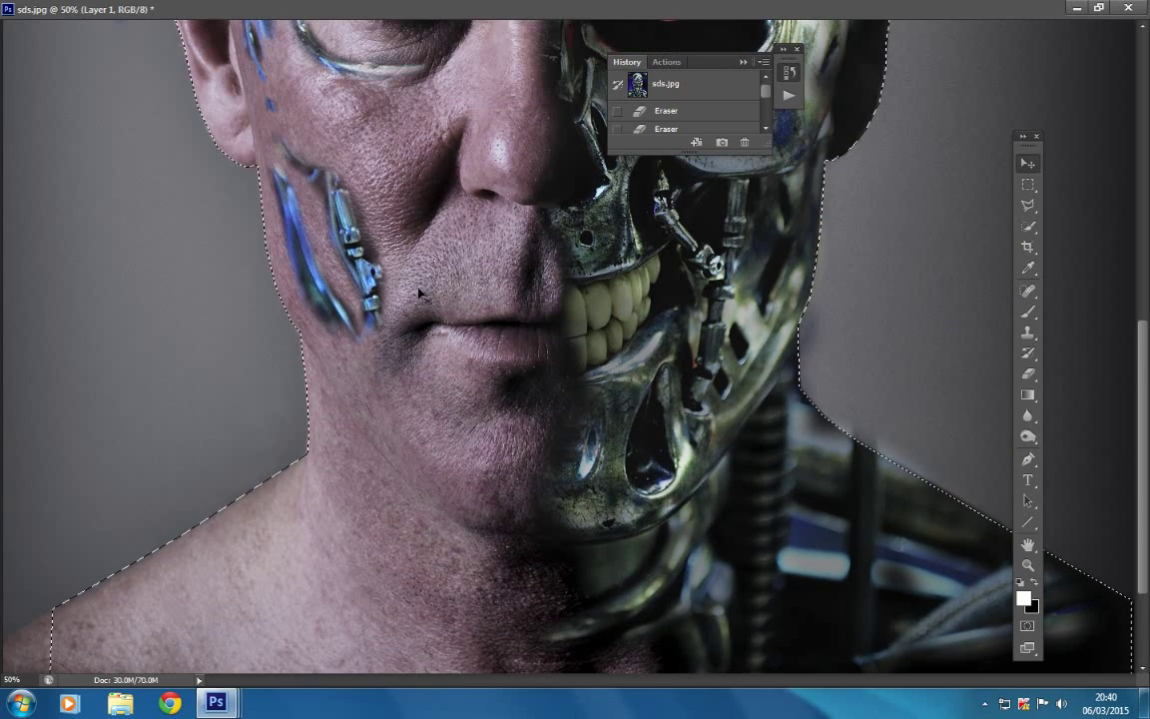
left_click(1098, 7)
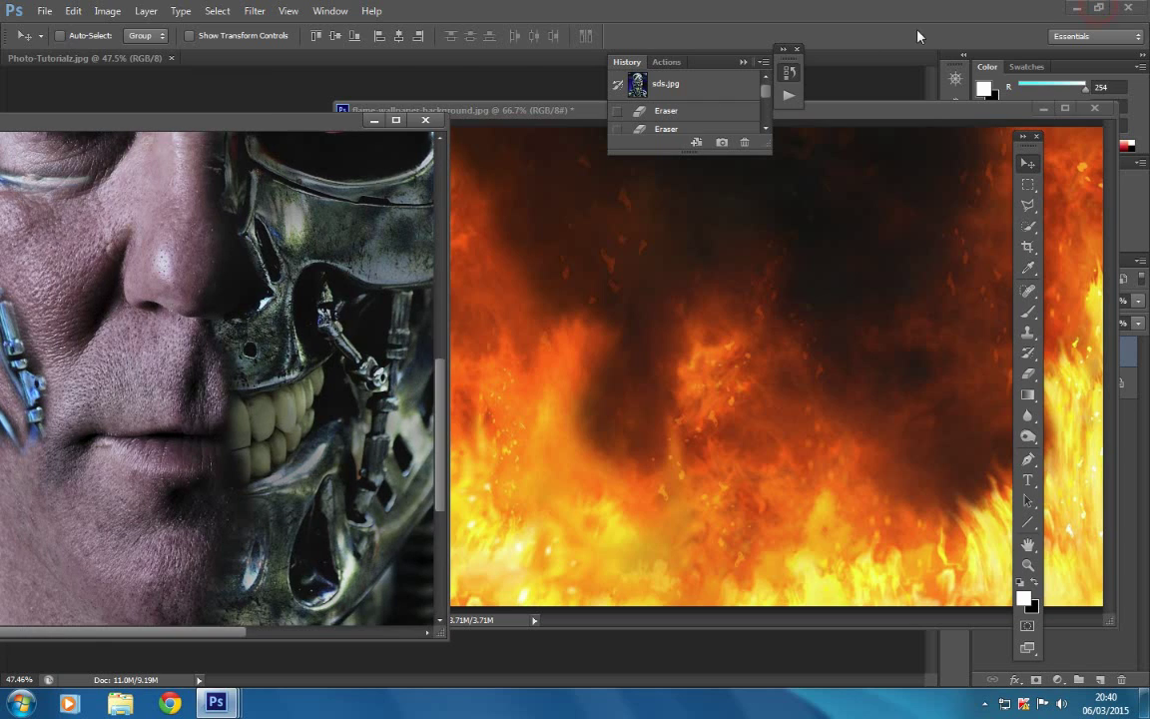
left_click(145, 11)
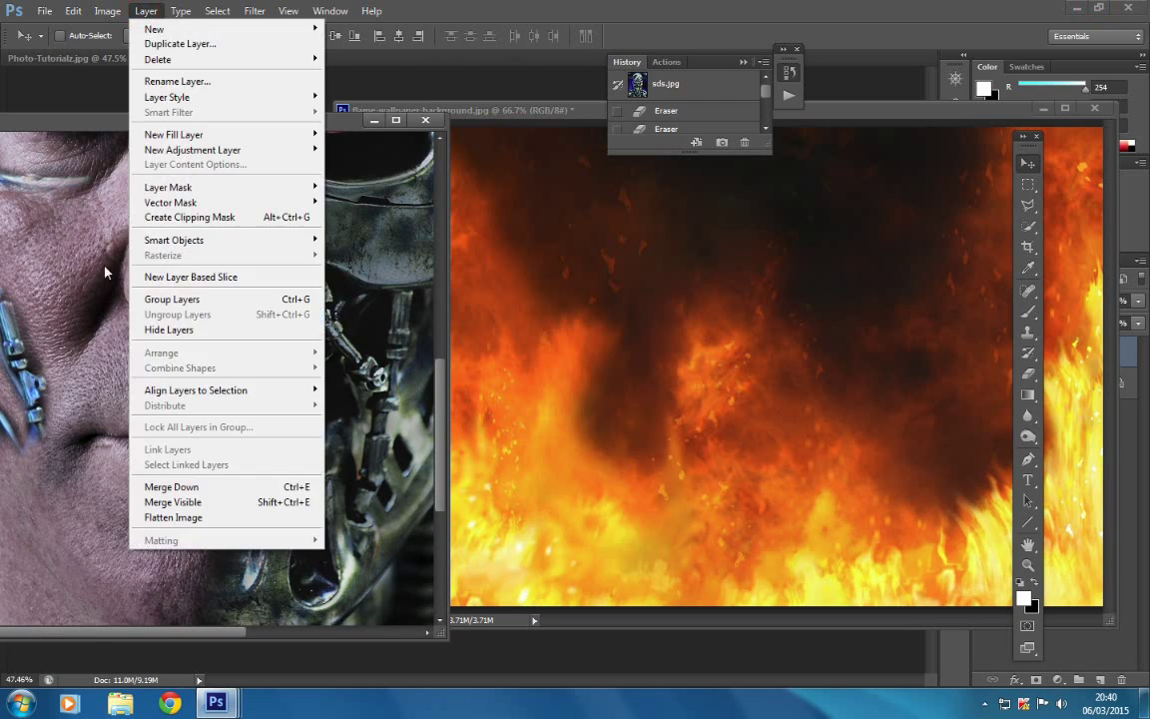
left_click(131, 517)
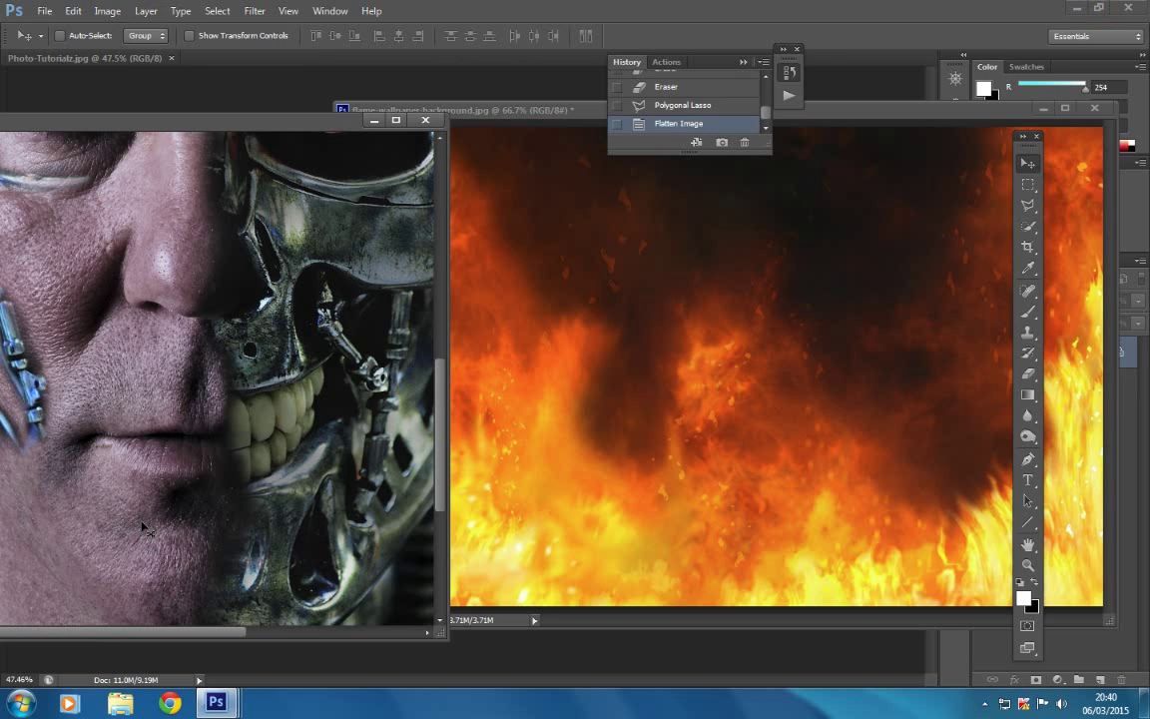
left_click(797, 49)
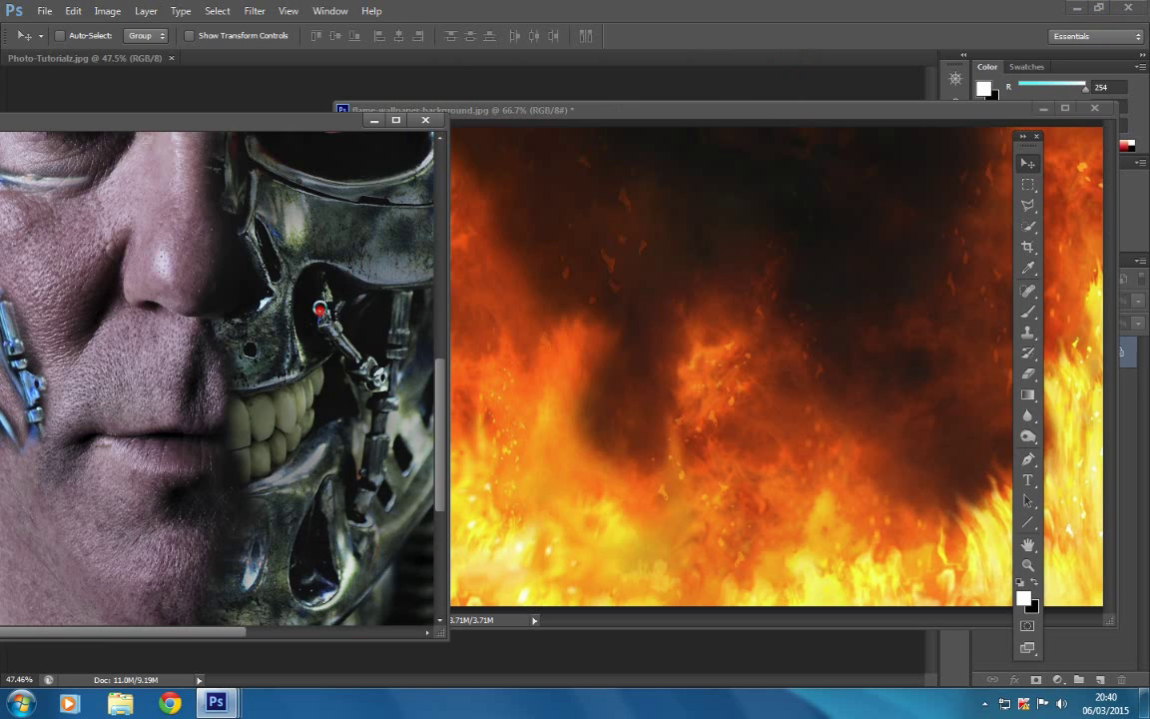
- Transfer the flattened, selected half-human, half-robot figure from sds.jpg onto the flame background
left_click(395, 122)
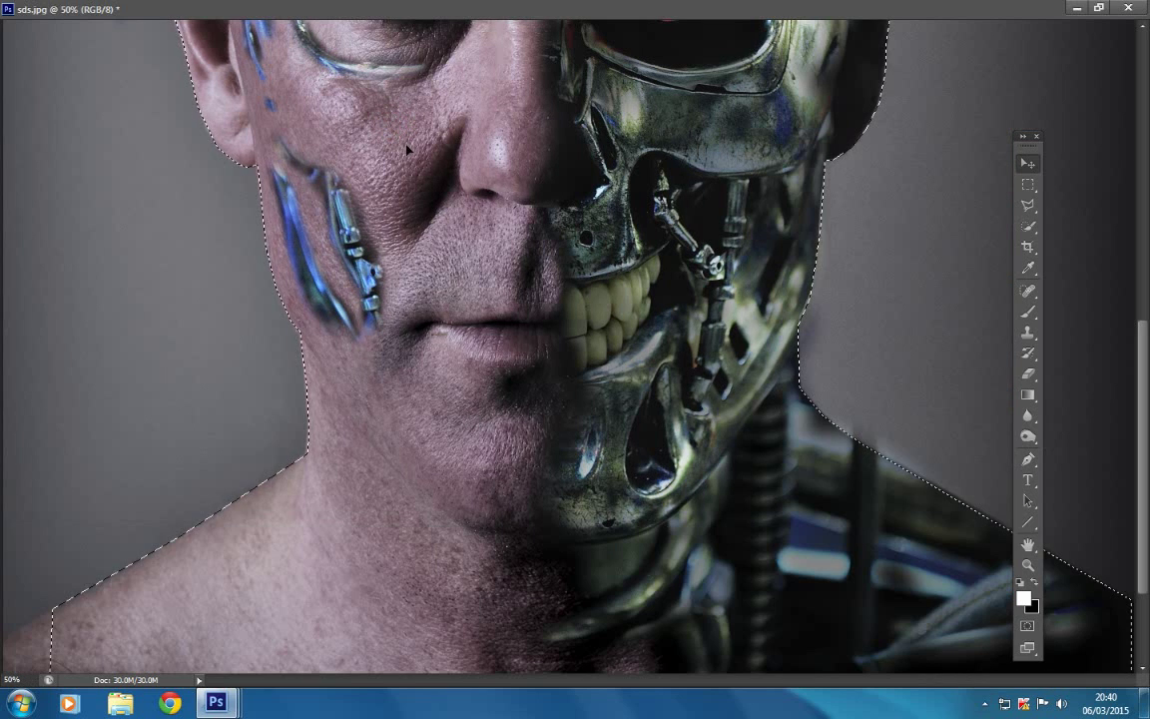
left_click(1097, 9)
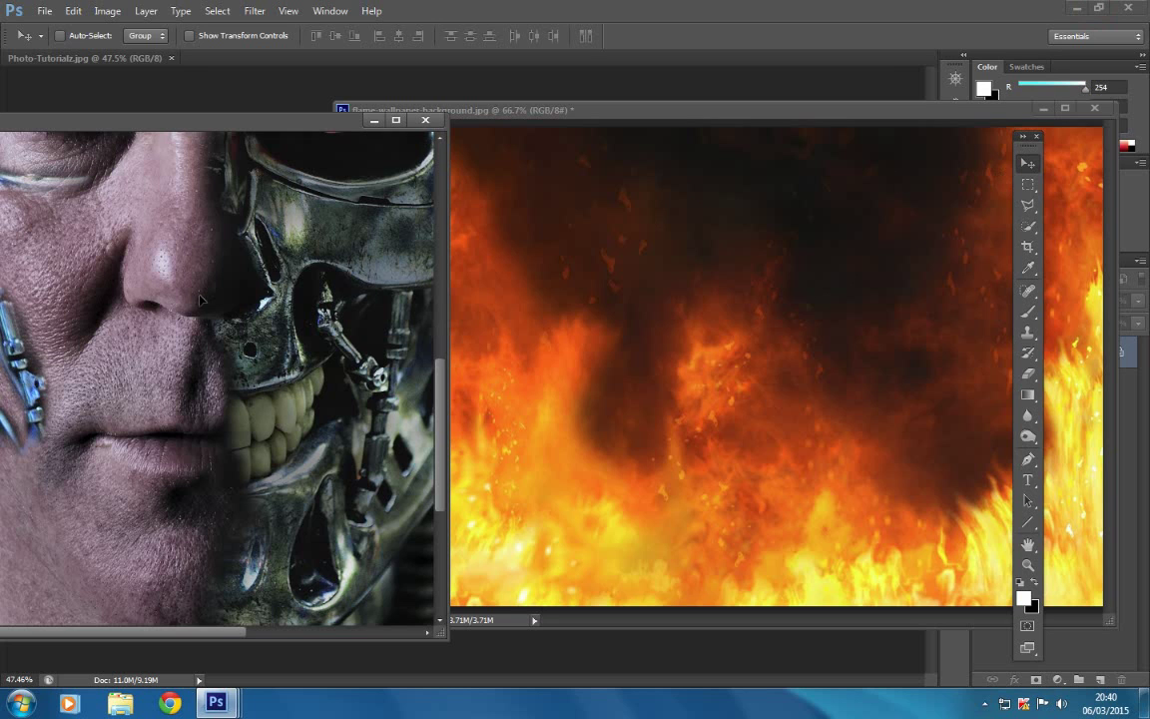
left_click_drag(198, 315, 701, 355)
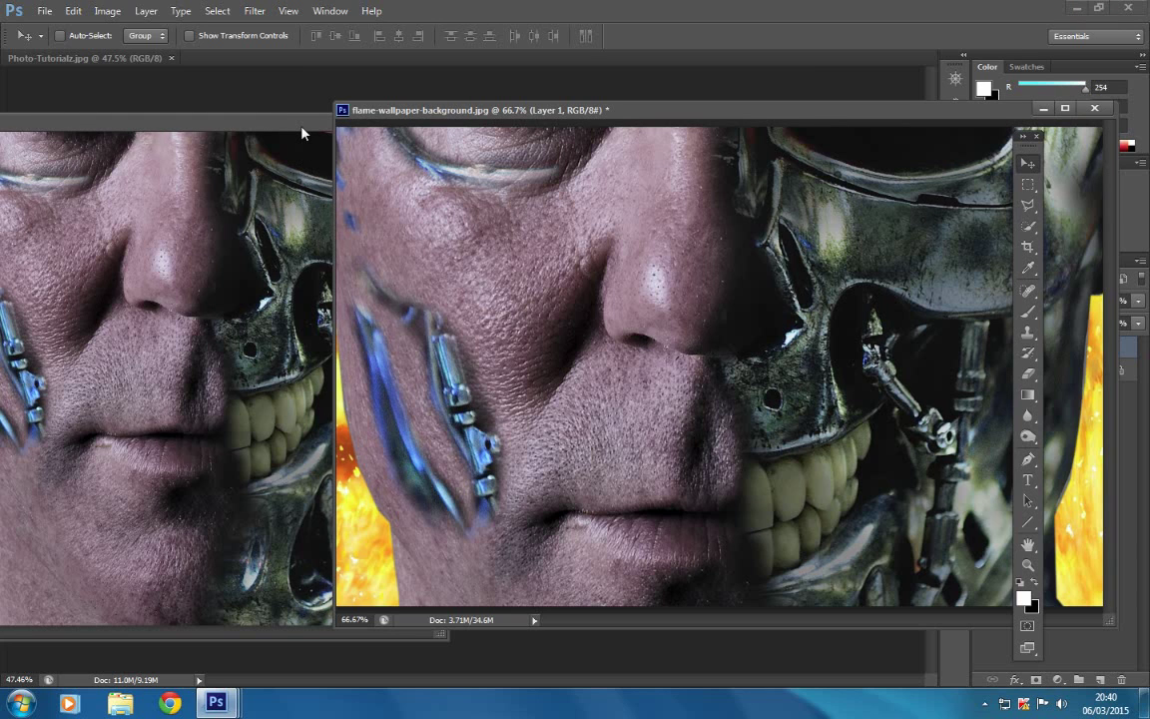
- Close sds.jpg without saving its changes and reposition the flame-wallpaper-background.jpg window in the workspace
left_click_drag(303, 127, 241, 126)
left_click(365, 122)
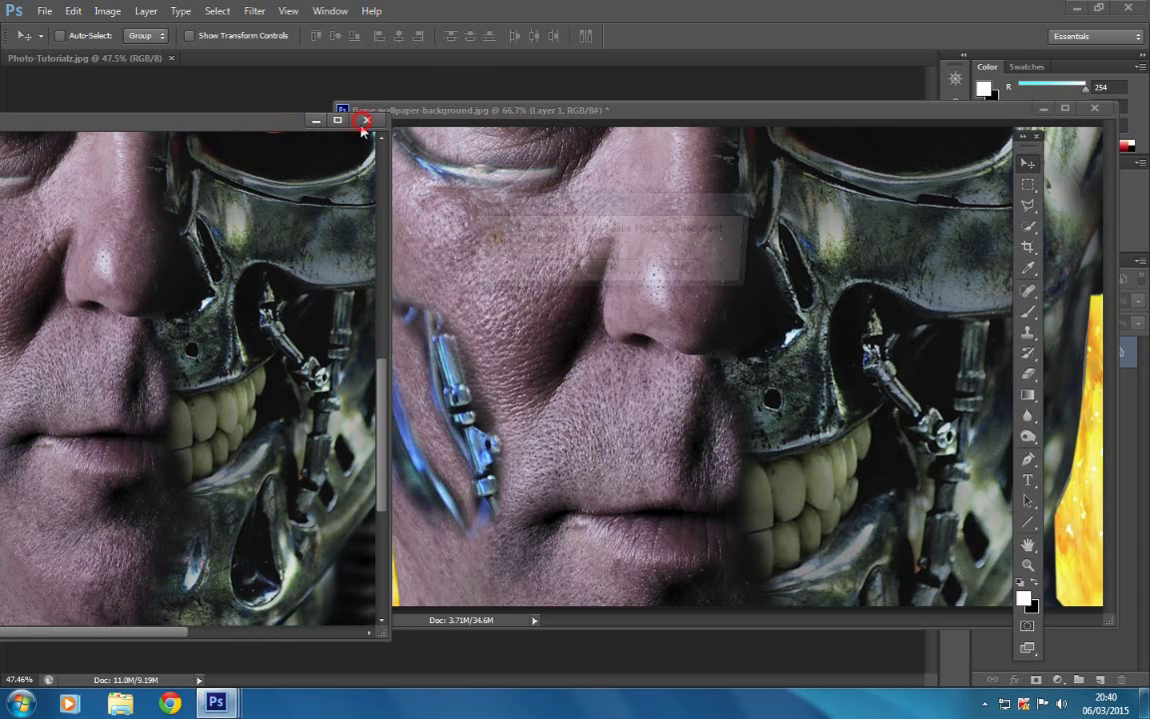
left_click(607, 265)
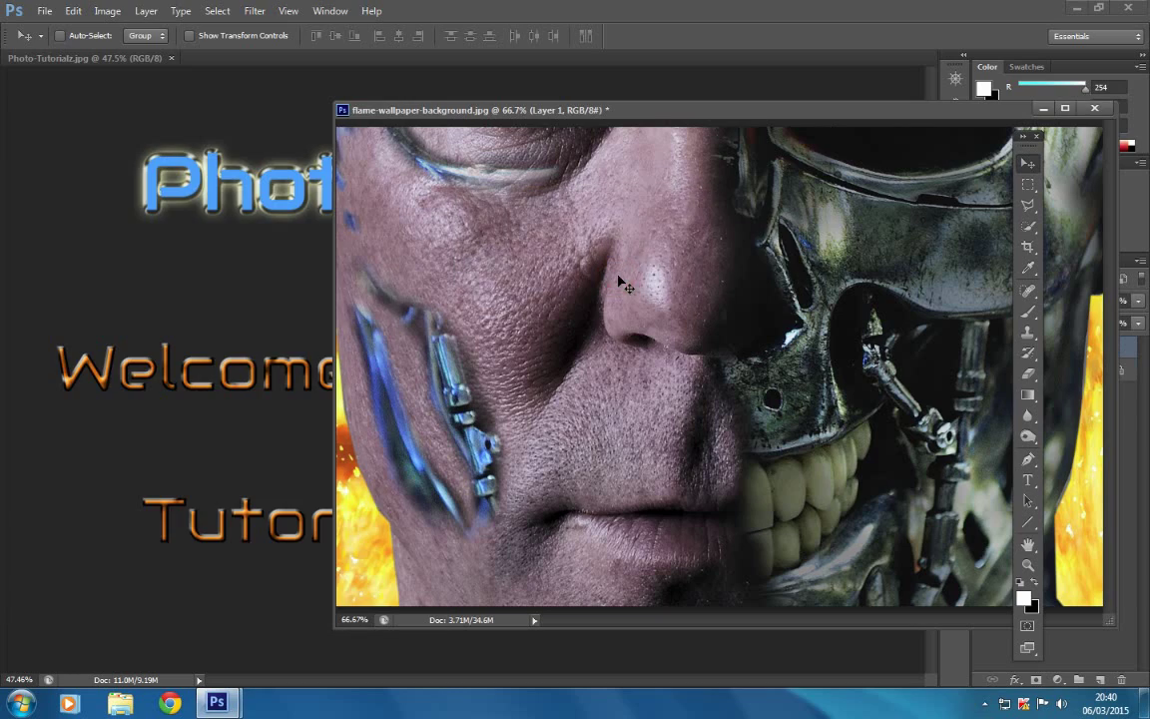
left_click_drag(792, 116, 574, 148)
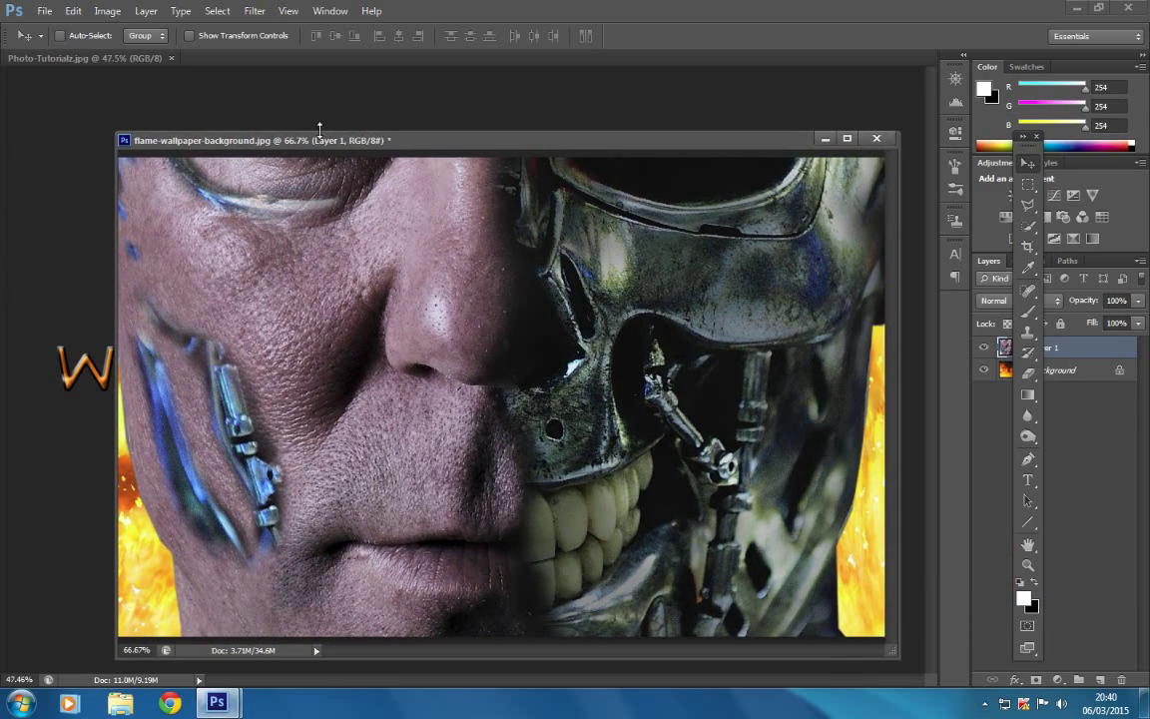
- Scale the figure on Layer 1 to about 77% of its height, moving it down until its head's upper edge is reachable
left_click(44, 14)
mouse_move(72, 11)
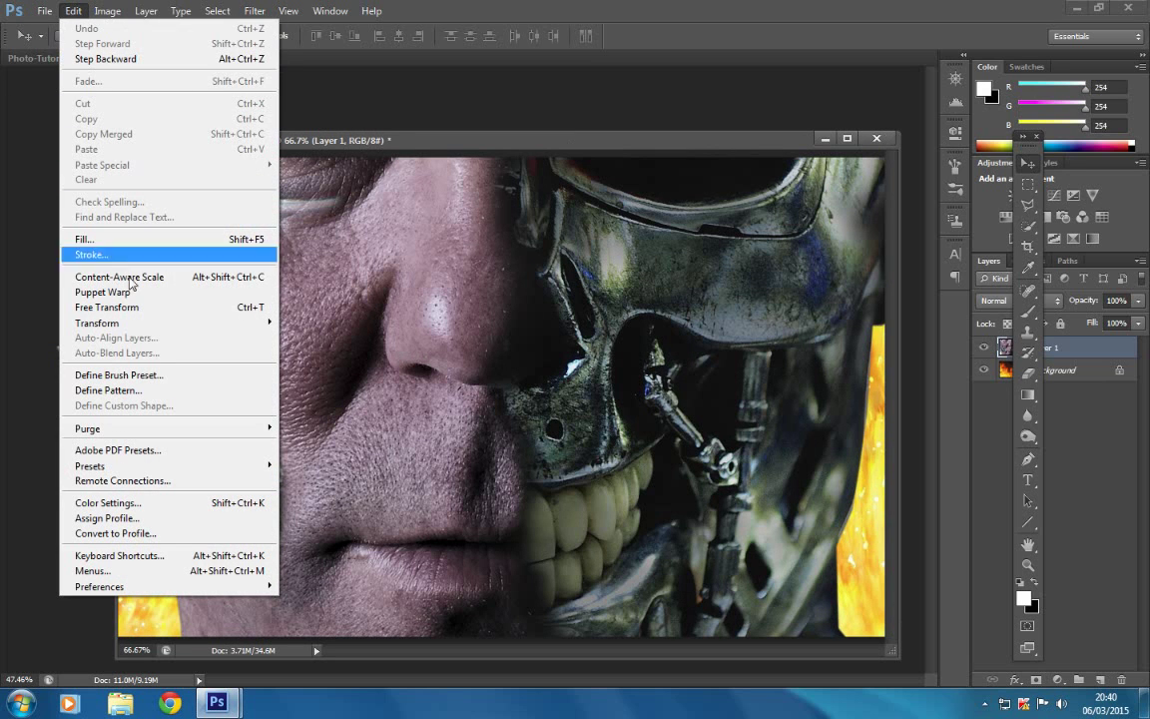
mouse_move(131, 326)
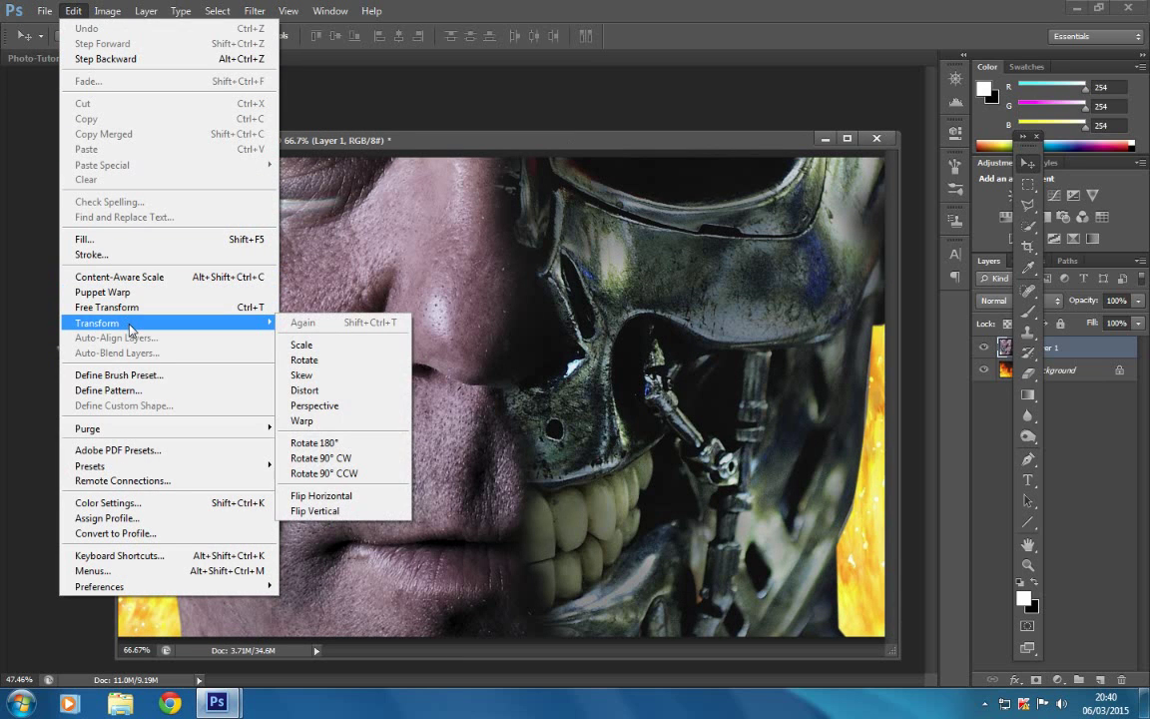
left_click(303, 345)
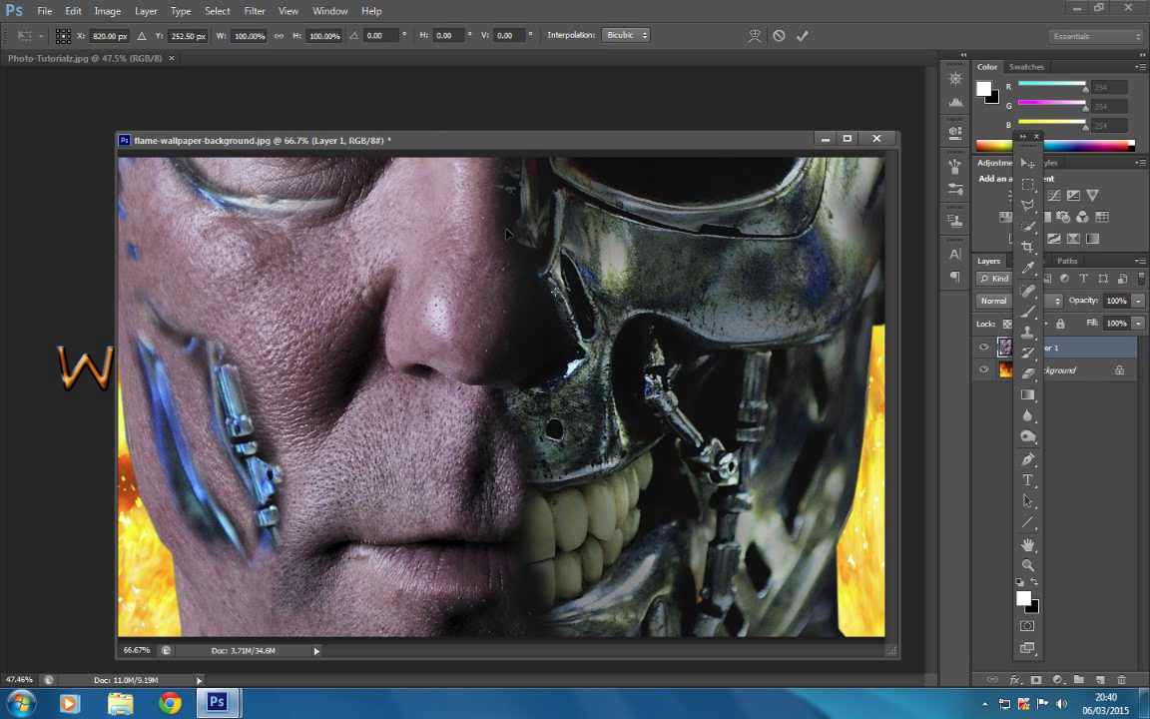
left_click_drag(508, 231, 479, 384)
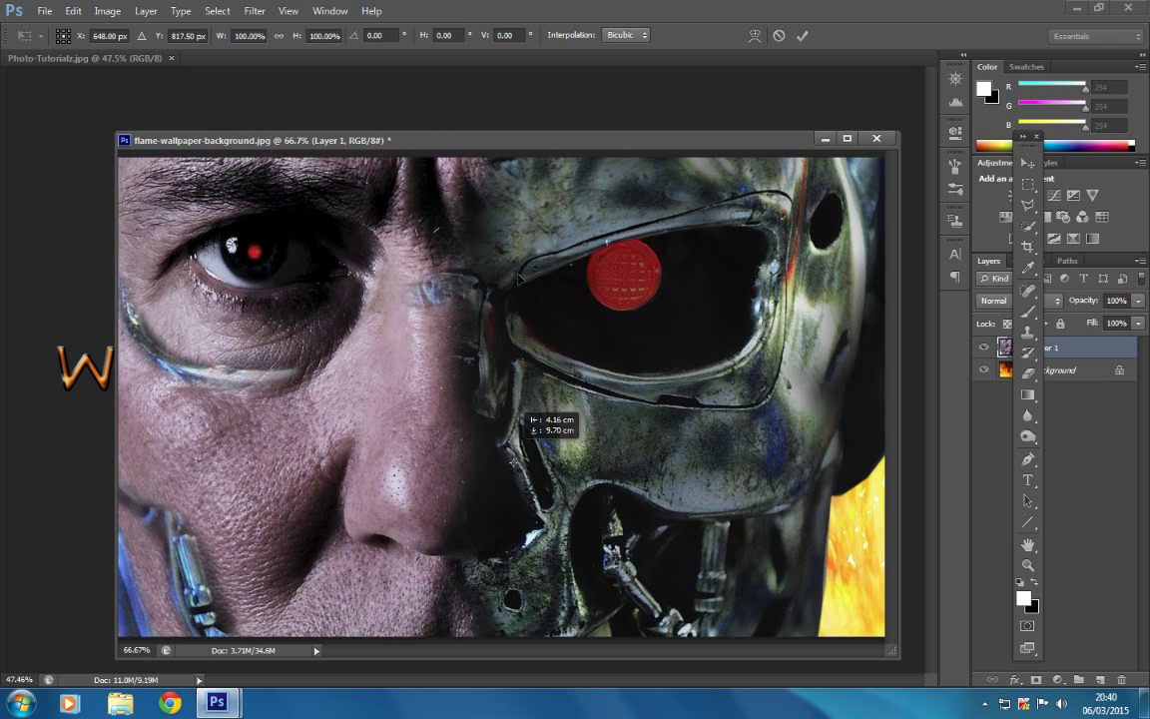
left_click_drag(530, 236, 513, 356)
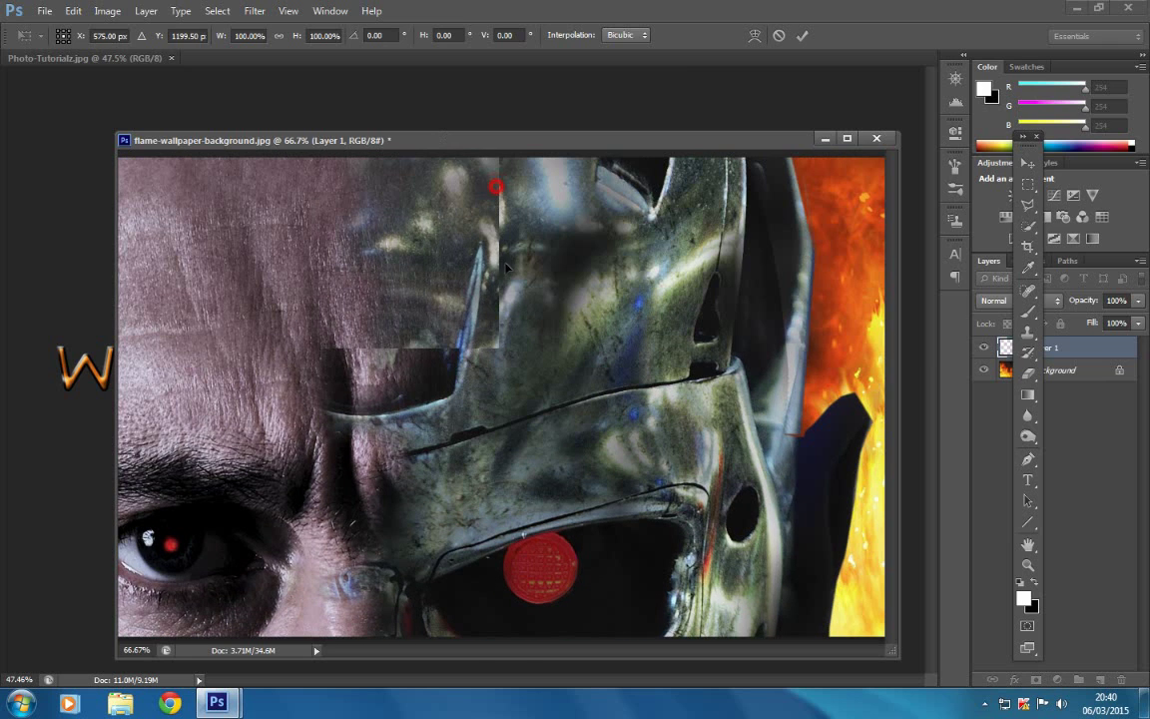
left_click_drag(453, 236, 512, 312)
left_click_drag(496, 120, 465, 370)
left_click_drag(481, 324, 481, 403)
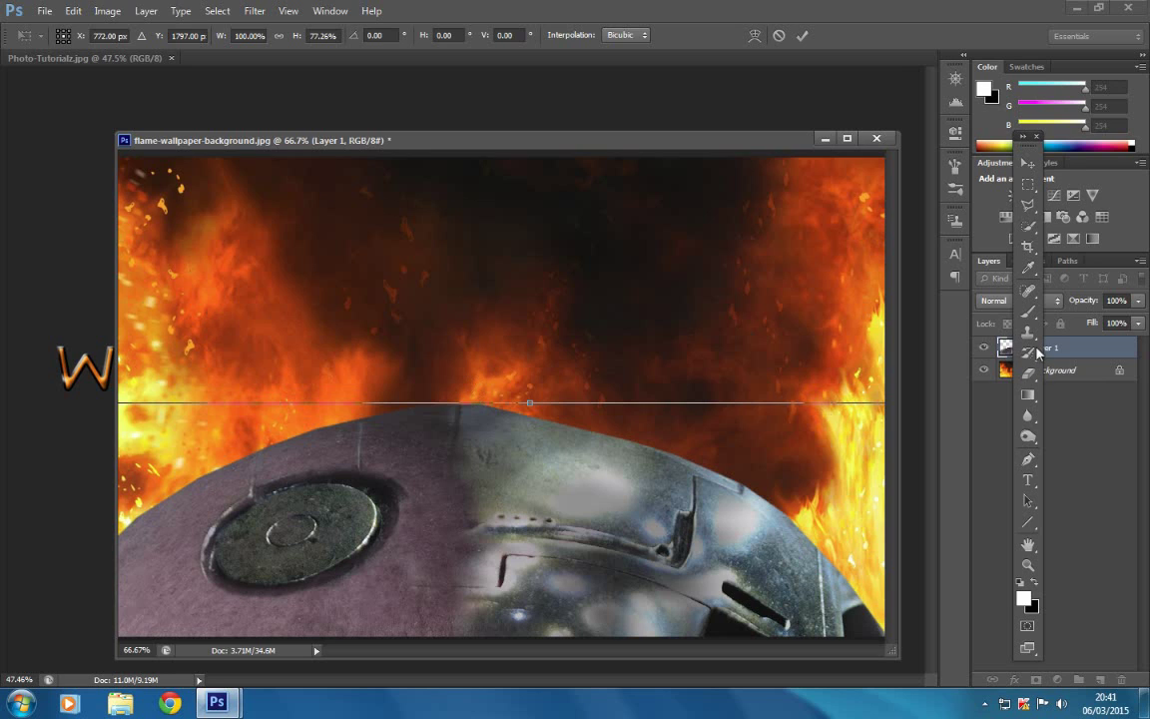
- Reduce the figure's height to about 70%, reposition it on the flames and apply the transformation
left_click(106, 12)
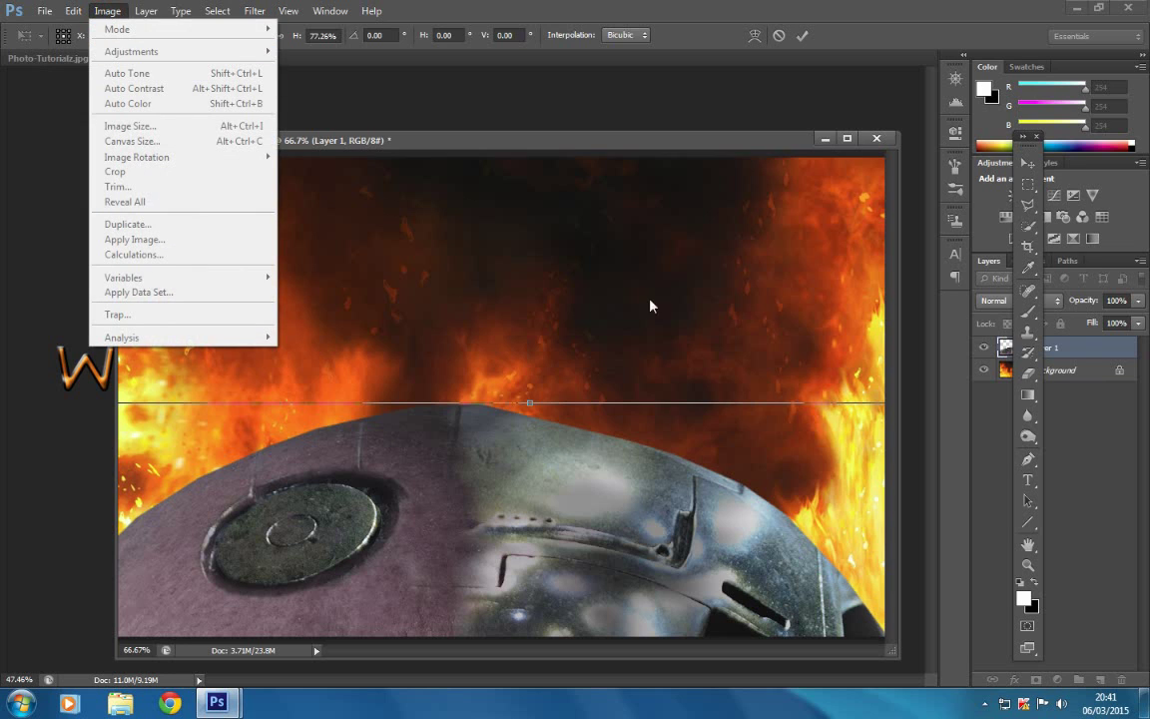
left_click(1071, 350)
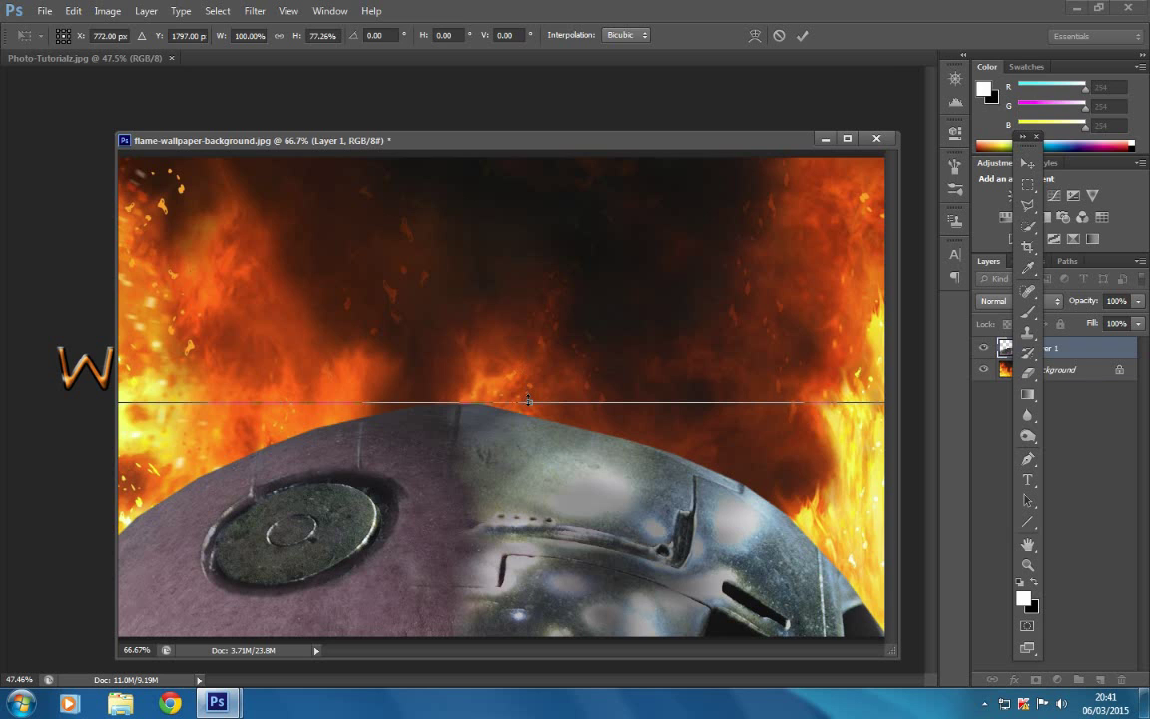
left_click_drag(522, 423, 481, 230)
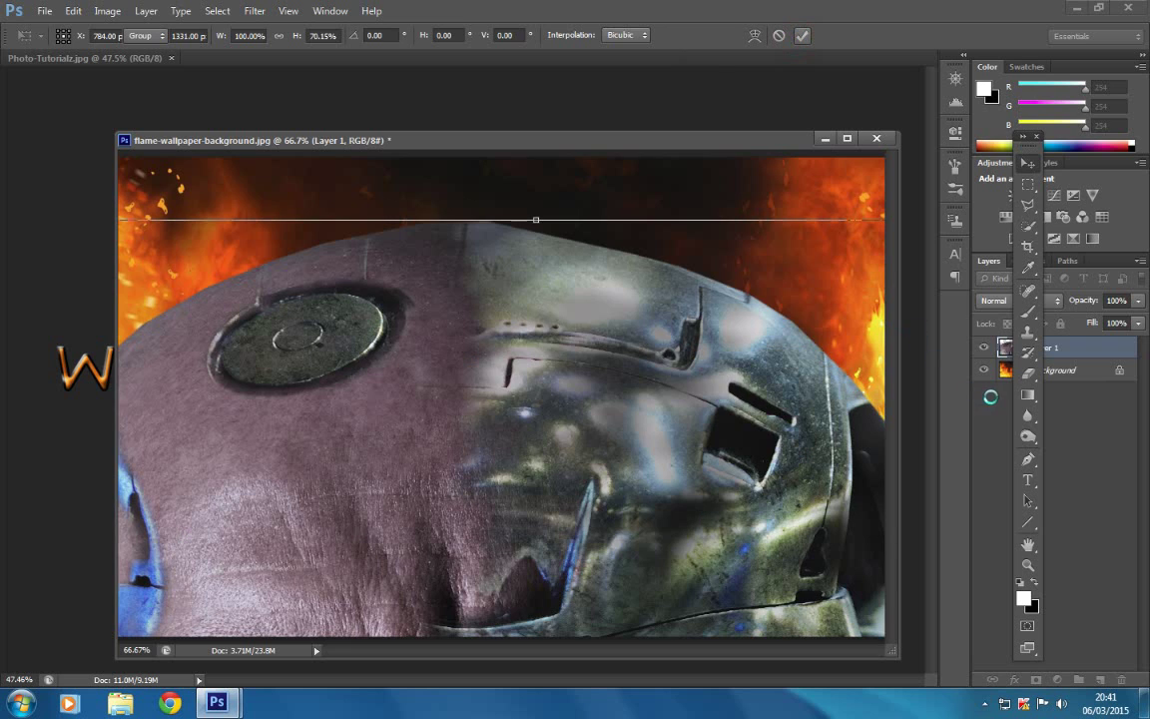
key("Return")
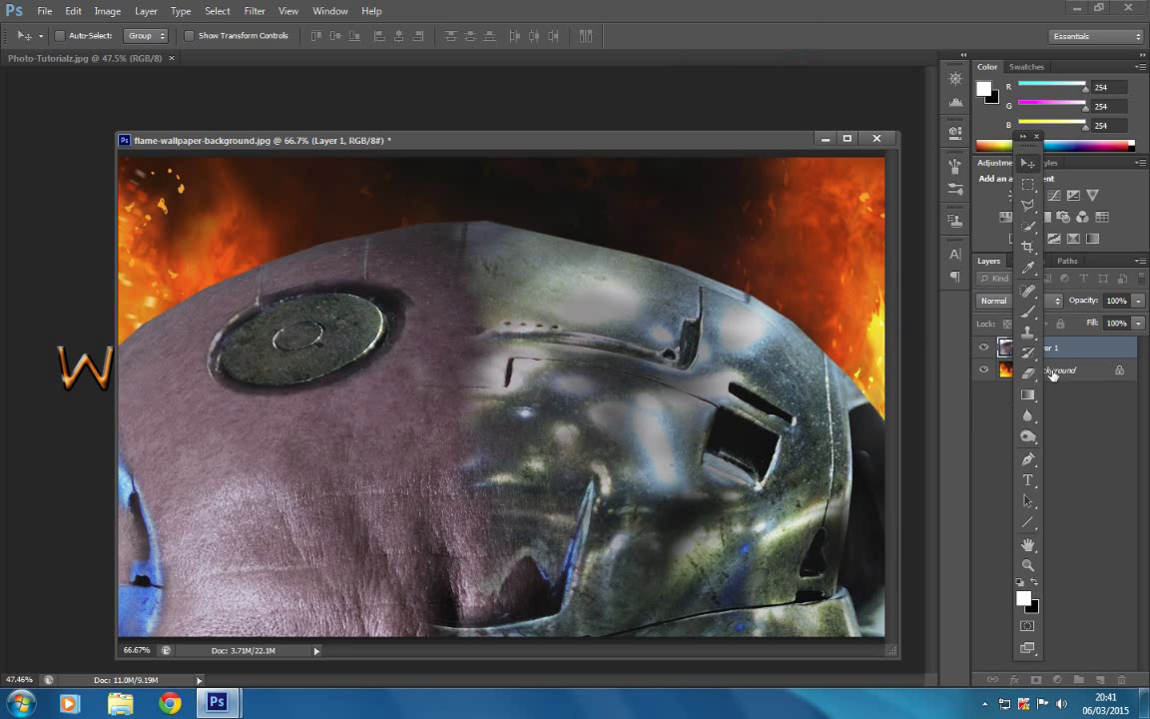
- Try rotating the whole canvas 90° clockwise with the Background layer selected
left_click(1064, 374)
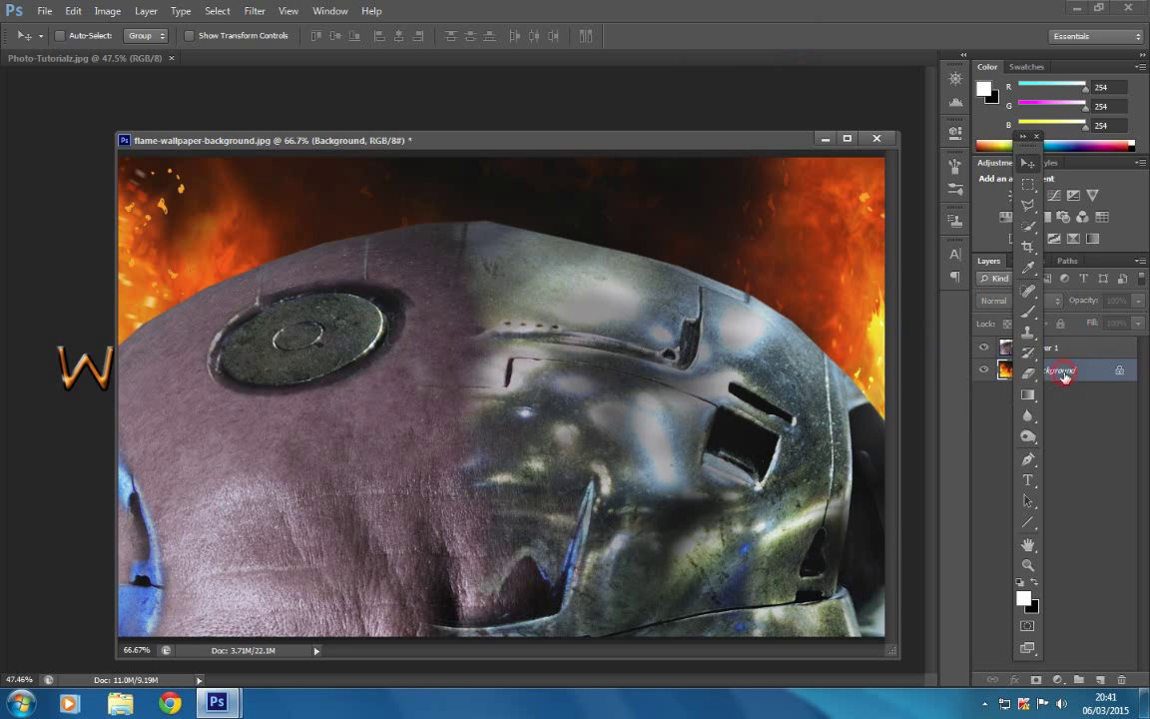
left_click(106, 11)
mouse_move(103, 54)
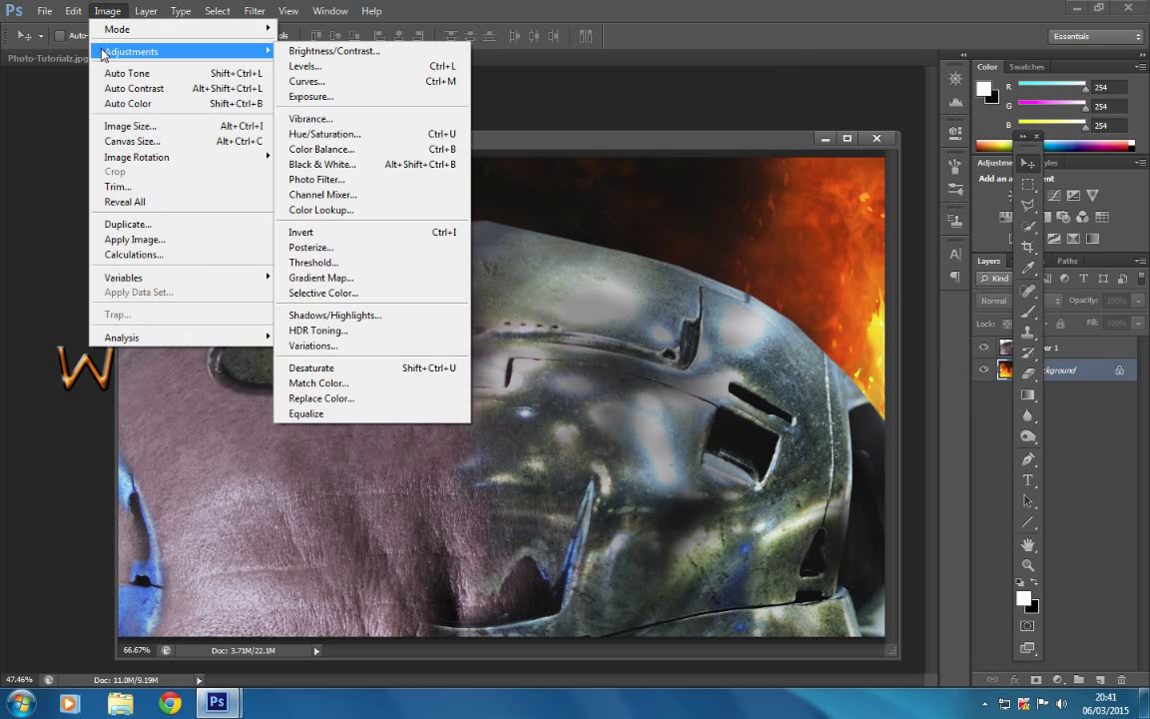
mouse_move(119, 157)
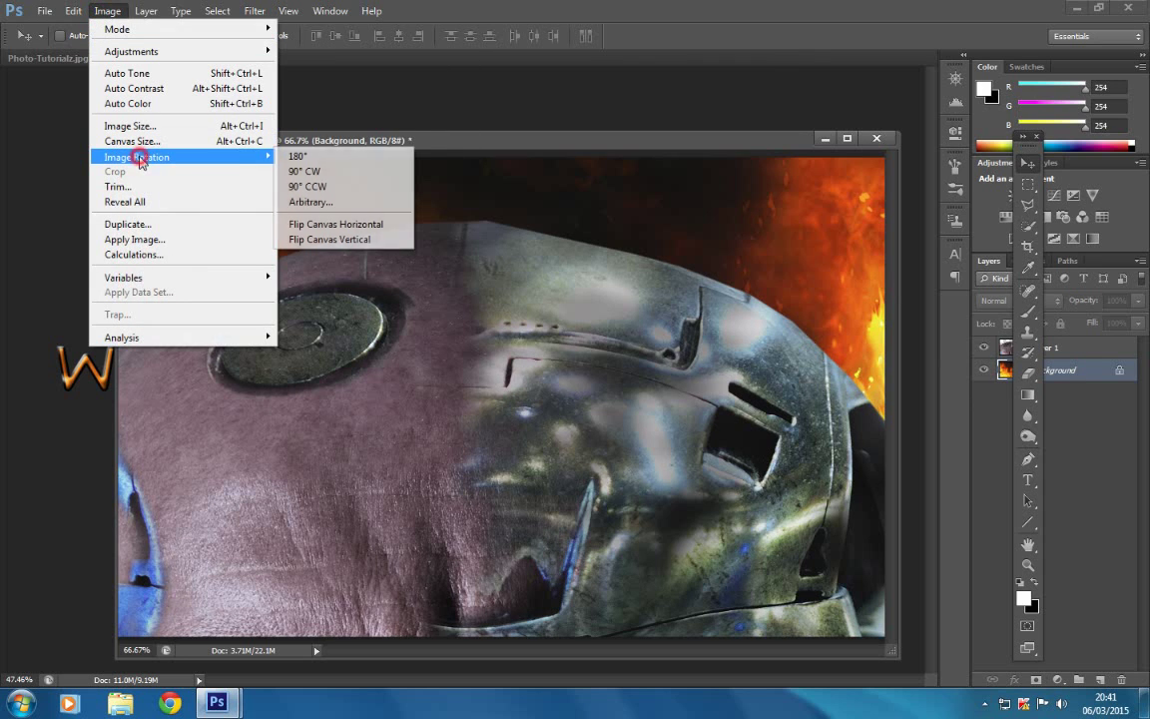
left_click(305, 173)
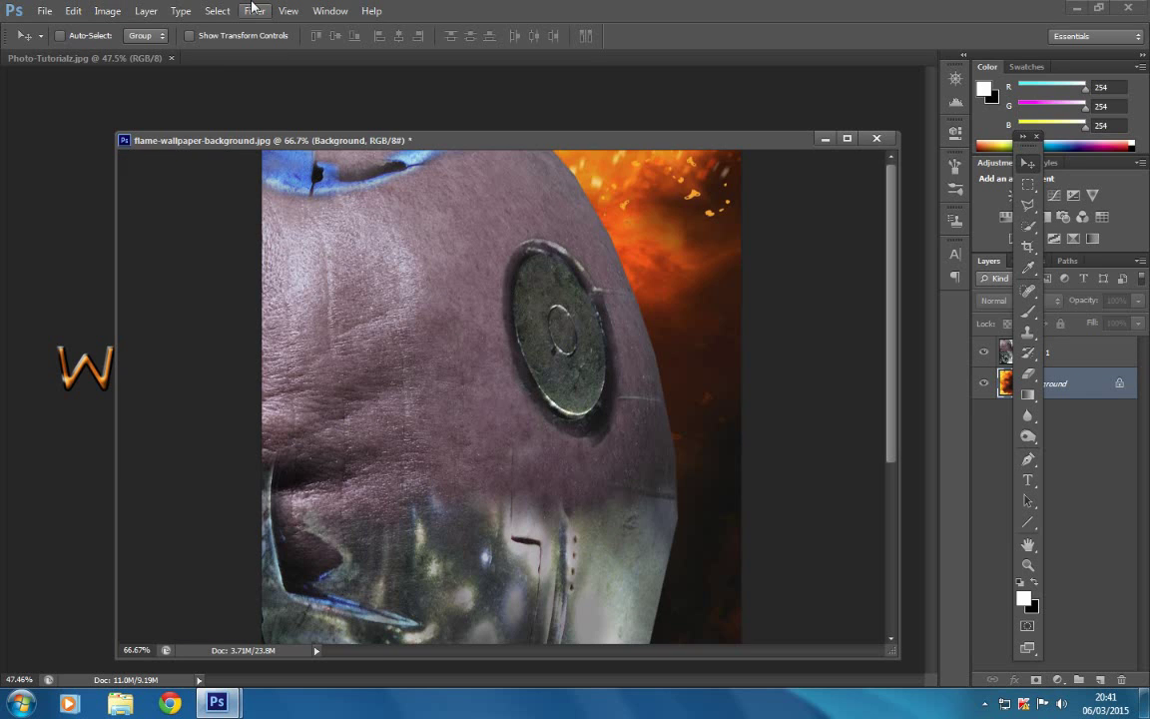
- Undo the canvas rotation
left_click(73, 12)
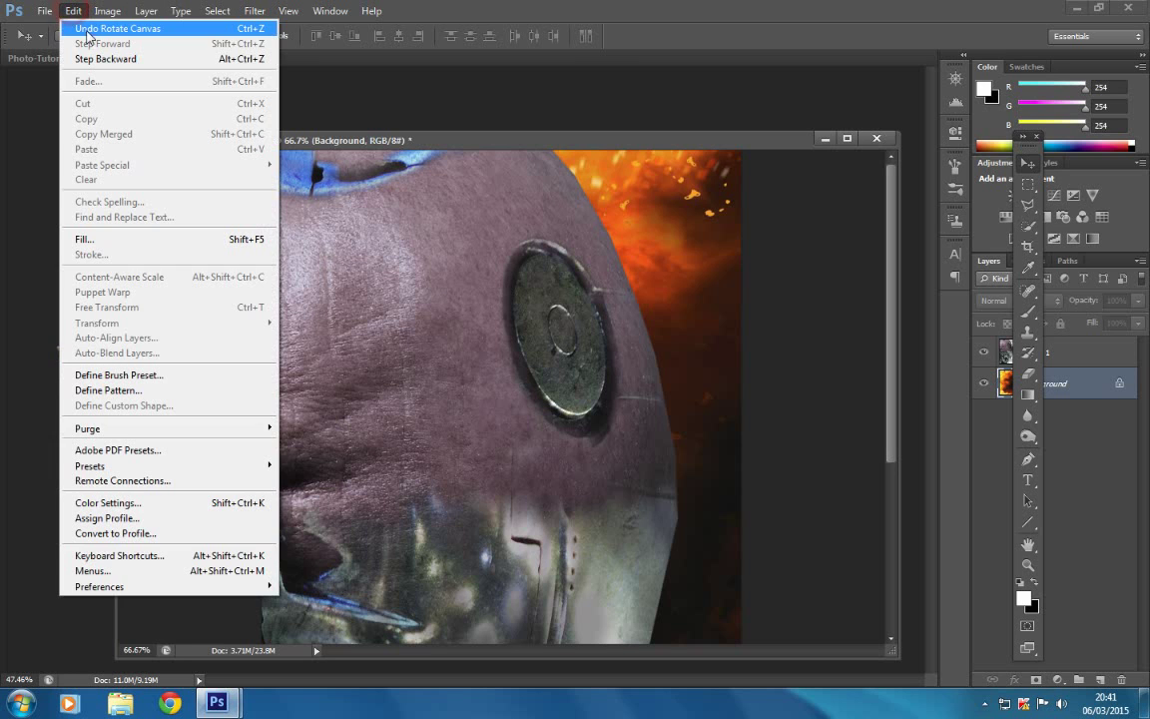
key("Escape")
key("ctrl+z")
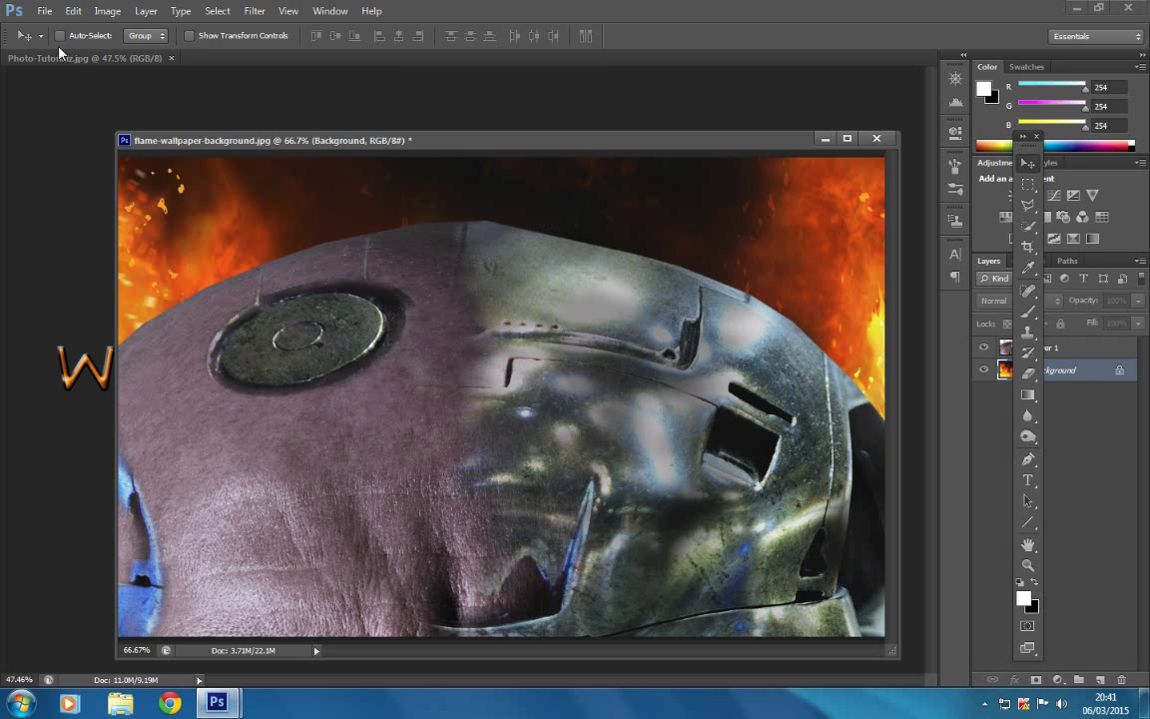
left_click(74, 12)
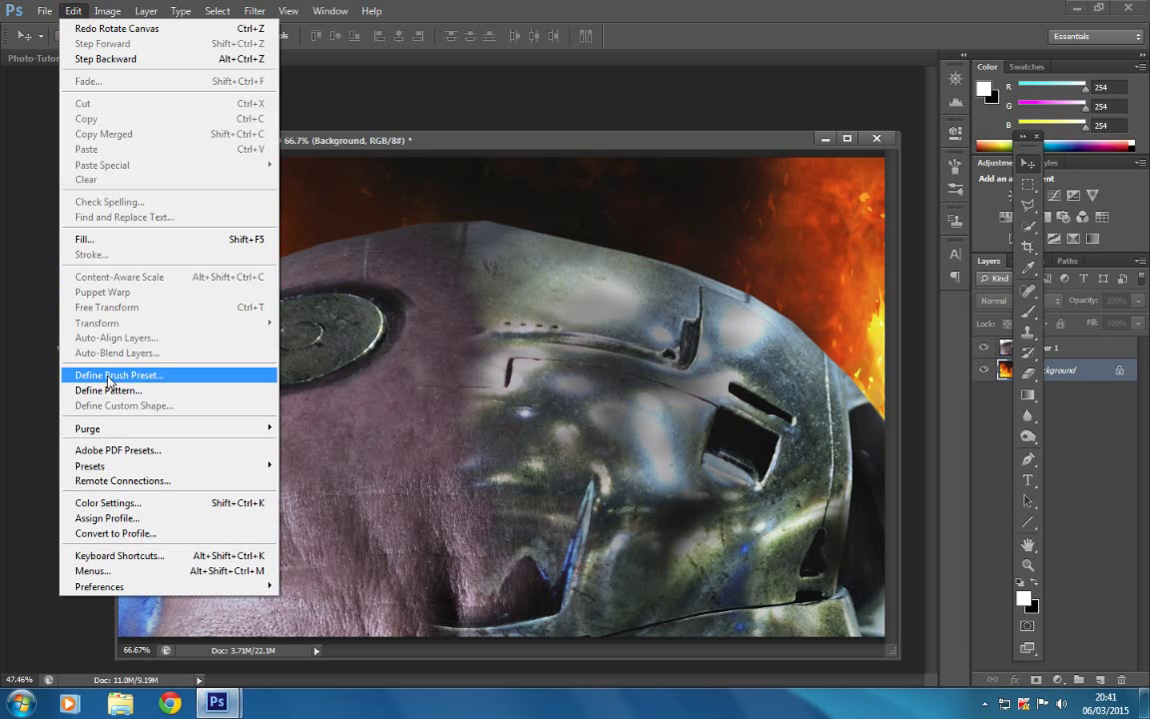
mouse_move(58, 8)
mouse_move(108, 12)
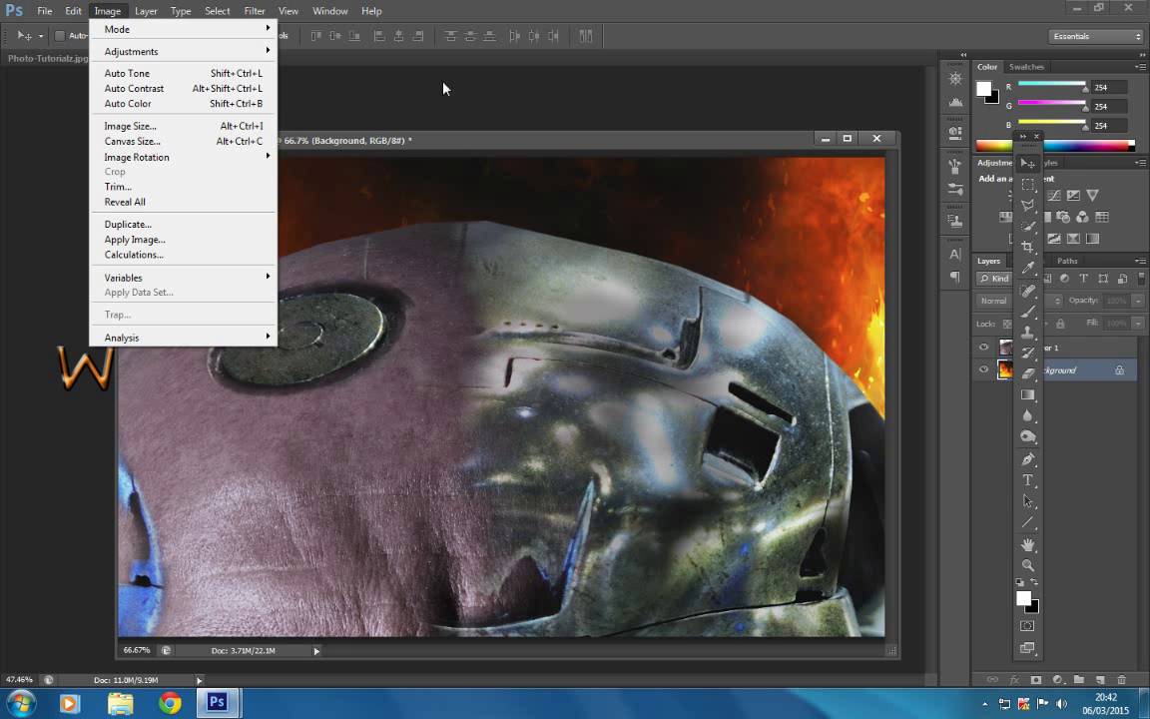
- Start another Scale transformation on Layer 1 and lower the figure's upper edge to about 75% height
left_click(1055, 357)
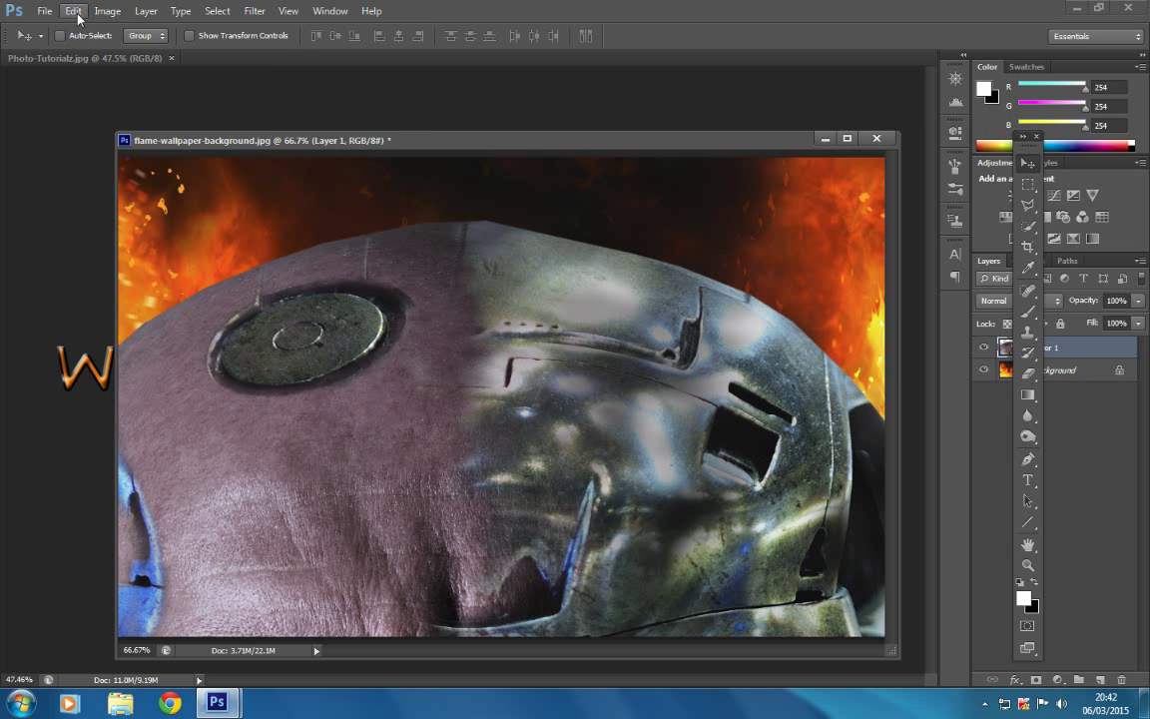
left_click(81, 16)
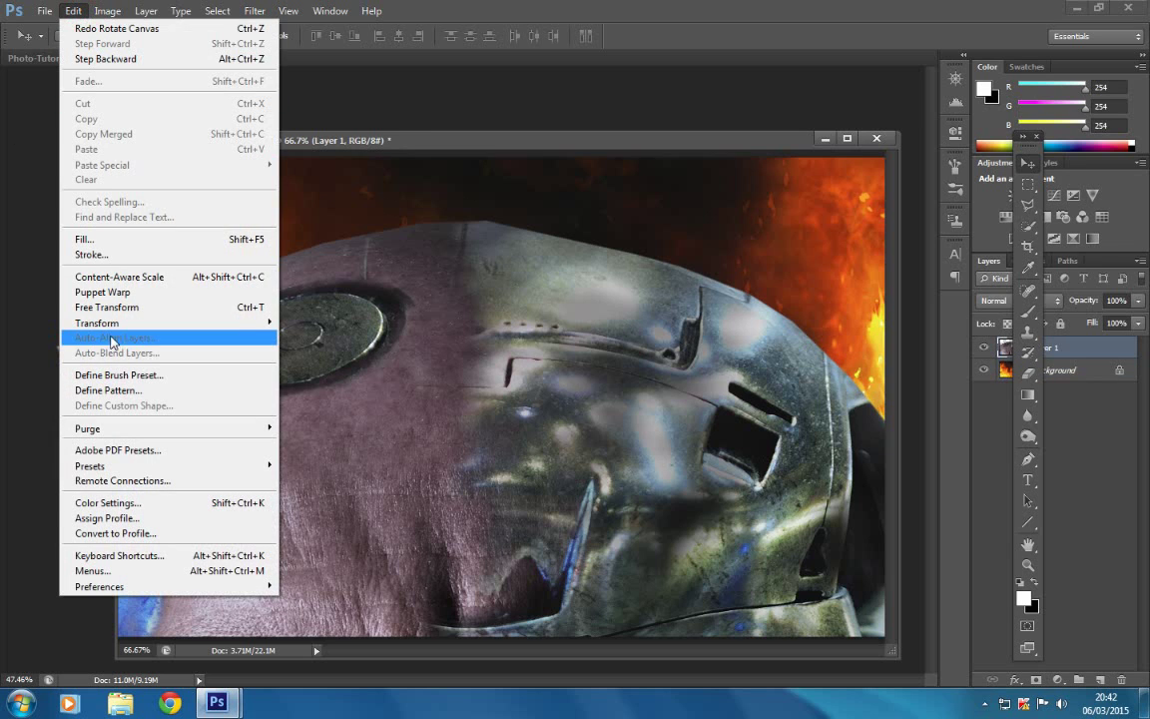
mouse_move(211, 327)
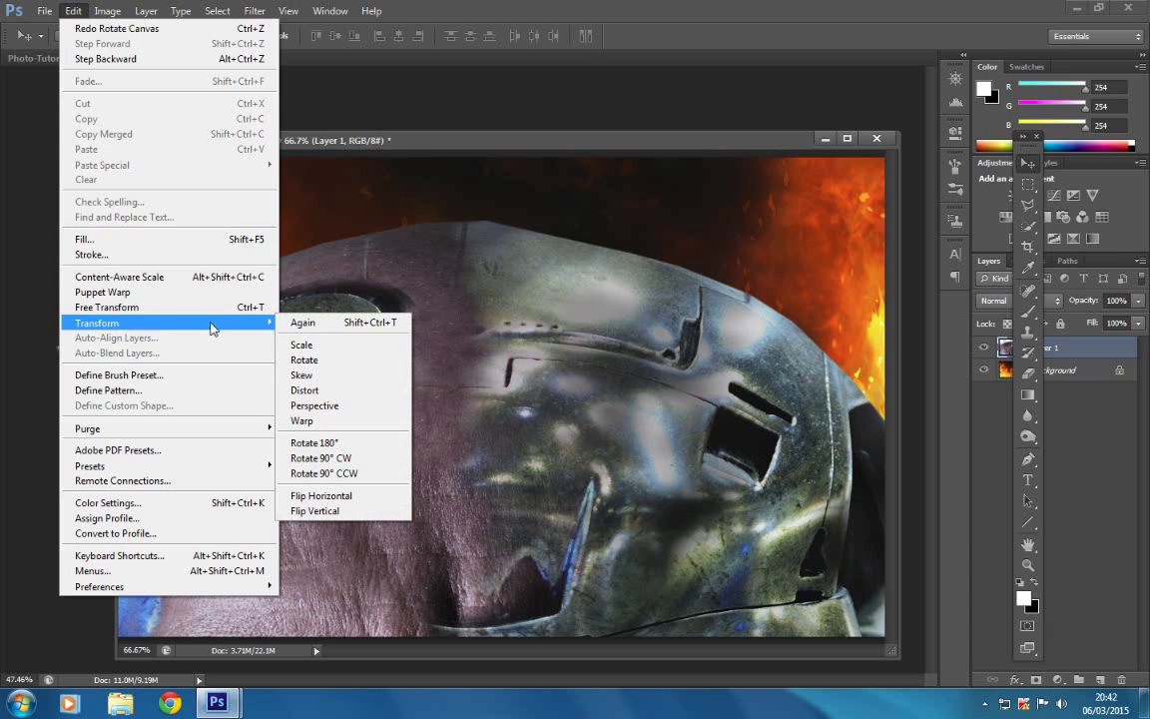
left_click(309, 344)
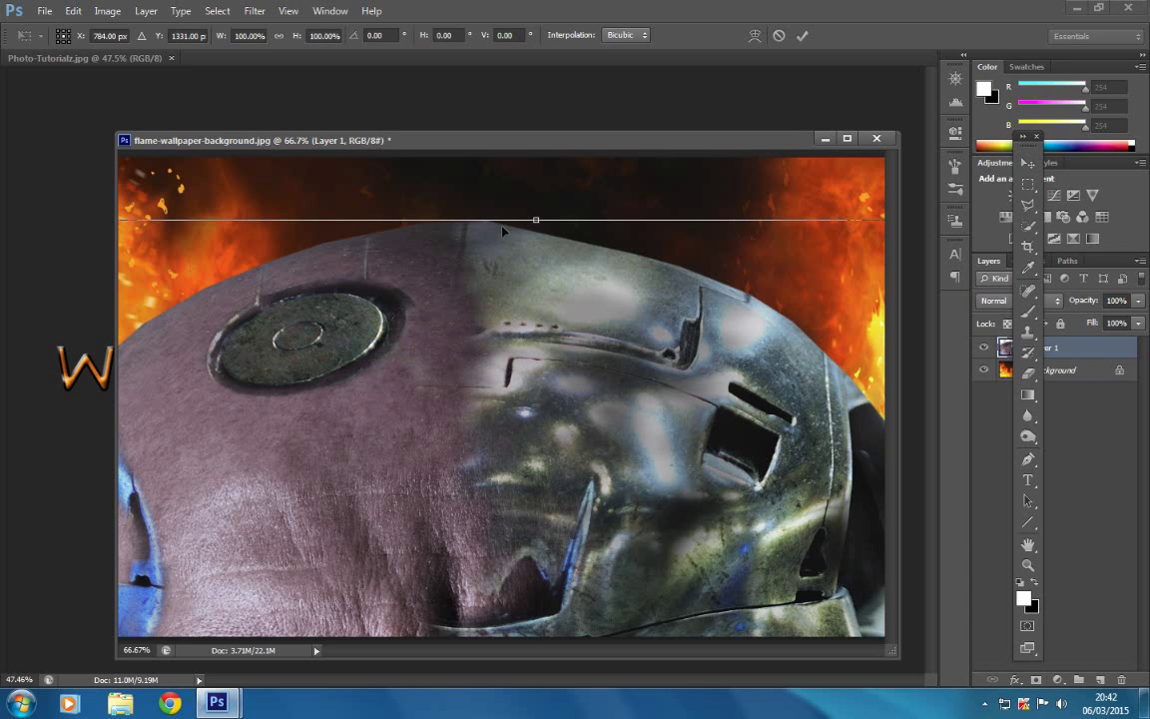
left_click_drag(536, 220, 484, 542)
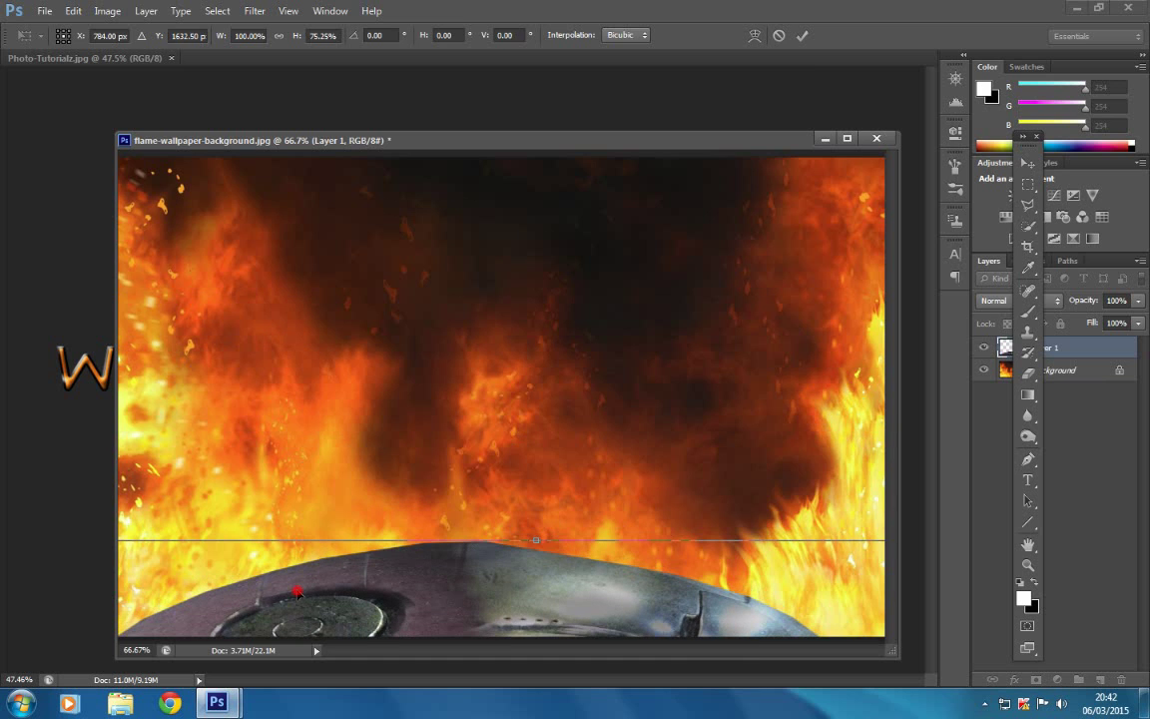
- Narrow the figure to about 32% width from its outer side edge and move it to the middle of the flames
left_click_drag(296, 591, 447, 560)
left_click_drag(353, 560, 387, 340)
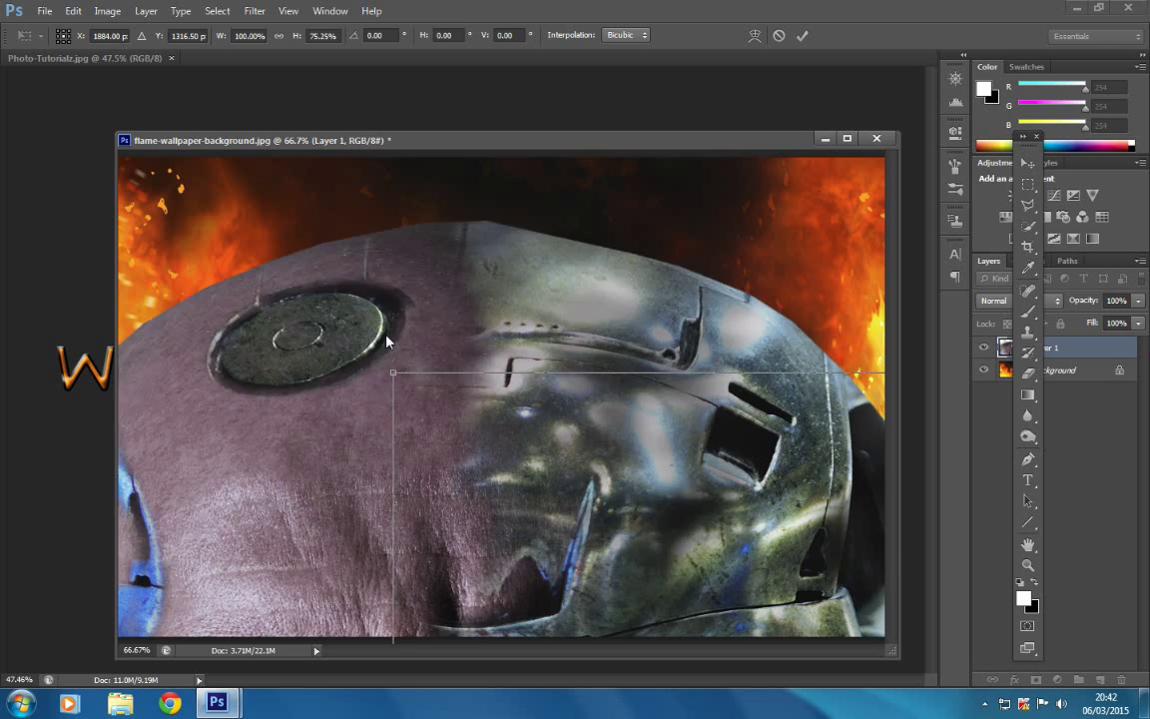
left_click_drag(497, 549, 349, 212)
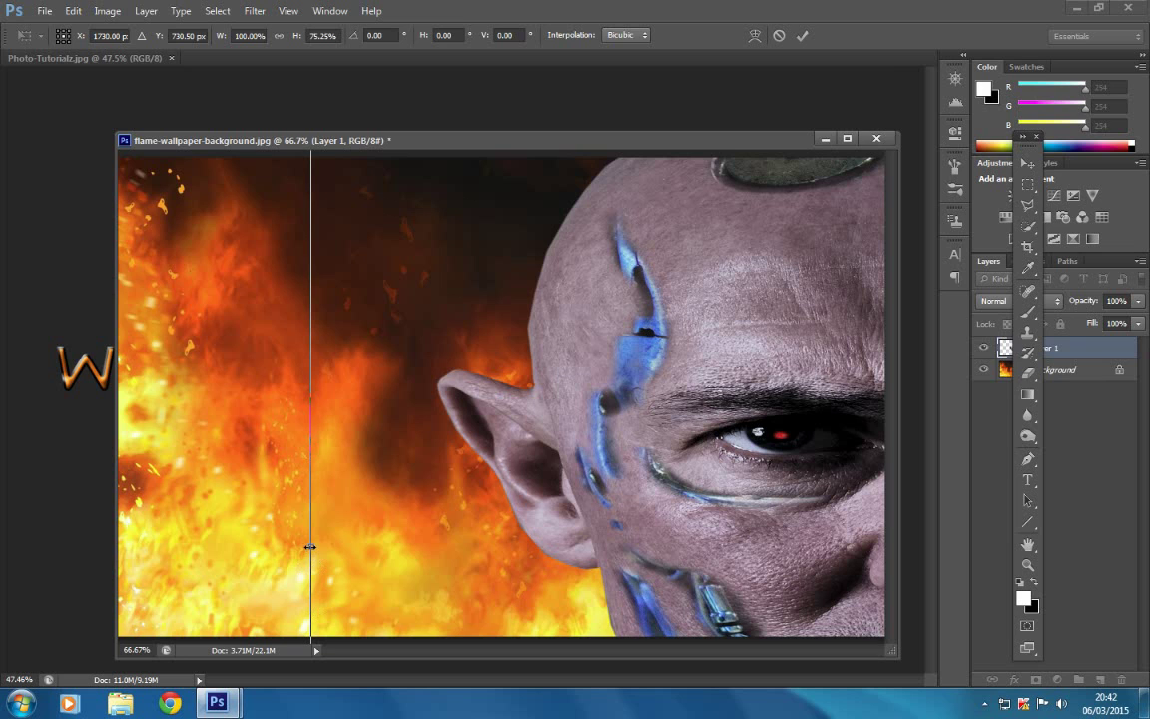
left_click_drag(311, 547, 747, 485)
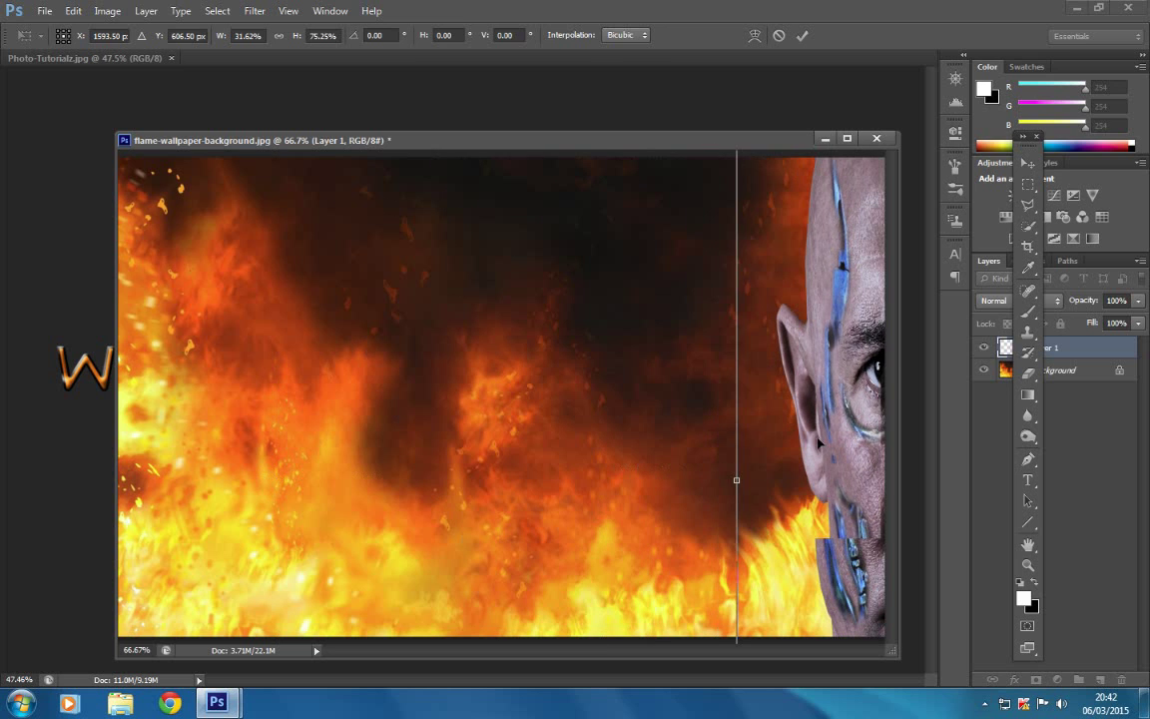
left_click_drag(818, 442, 410, 436)
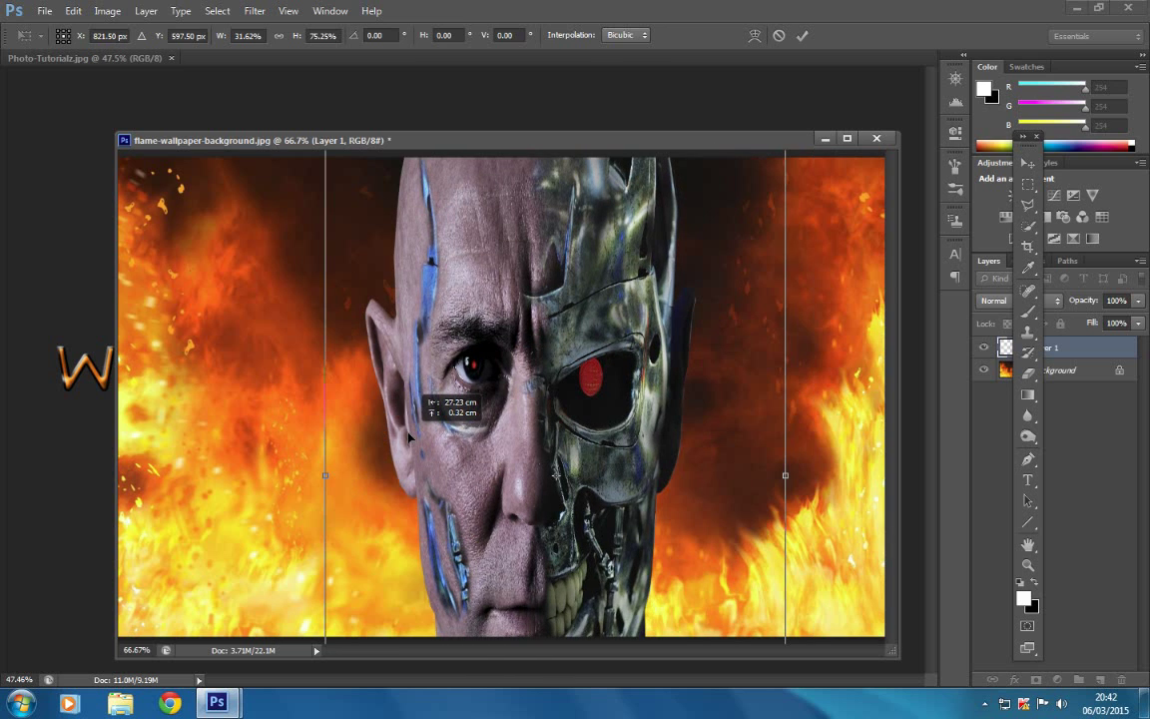
left_click_drag(577, 367, 517, 639)
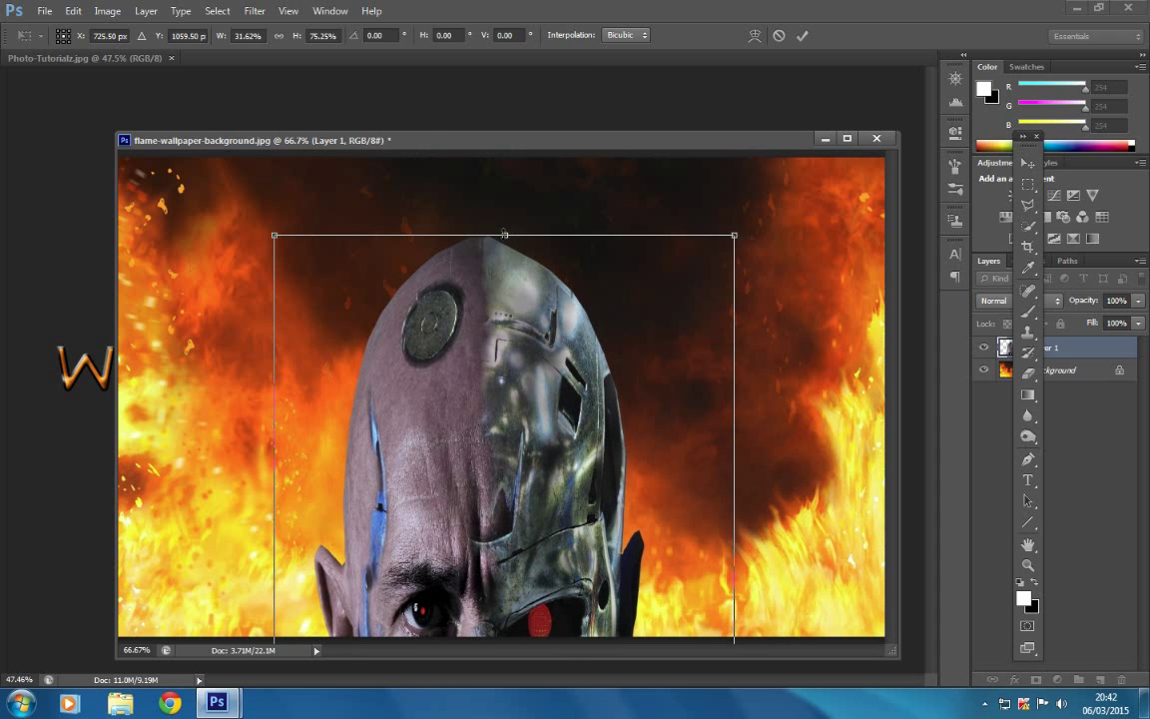
- Scale the figure's height to about 38% and centre it over the flames with its shoulders reaching the image's lower edge
left_click_drag(504, 235, 500, 586)
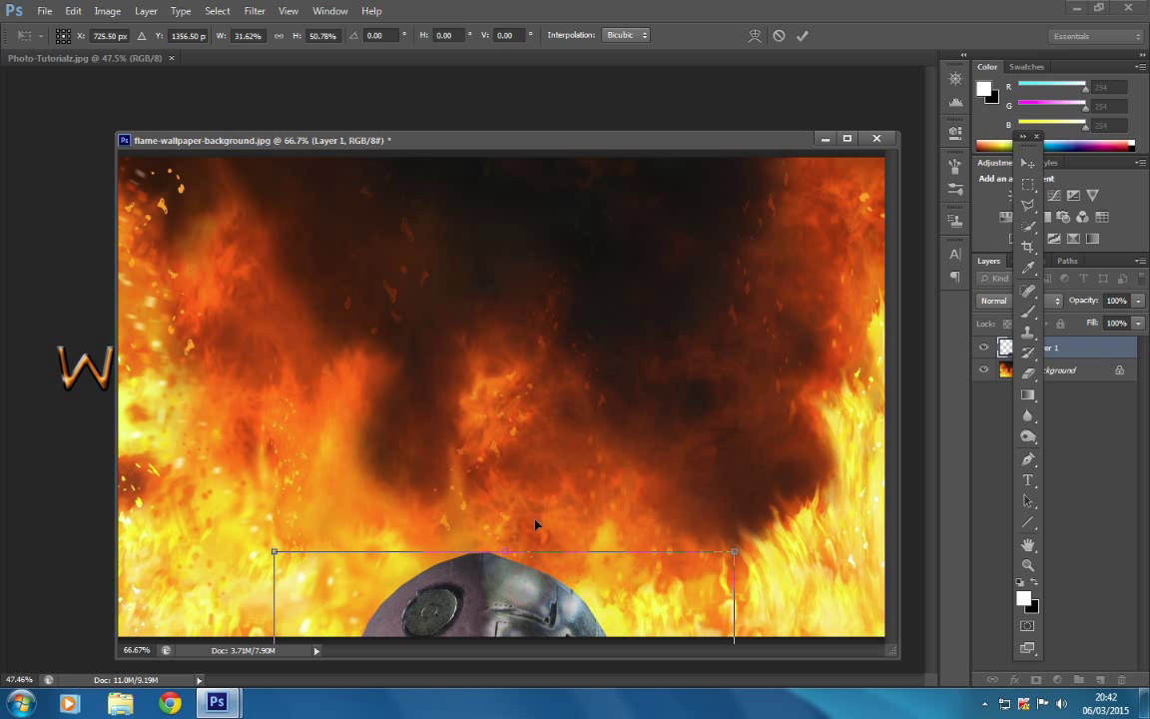
left_click_drag(503, 591, 492, 468)
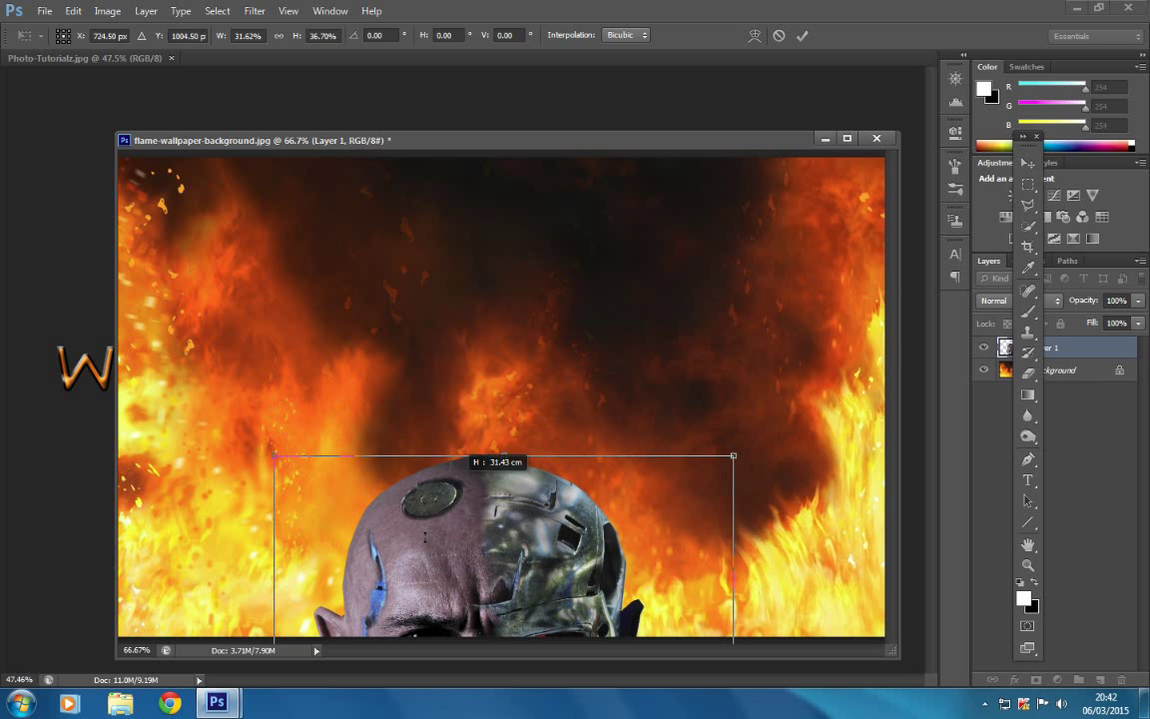
left_click_drag(467, 362, 482, 242)
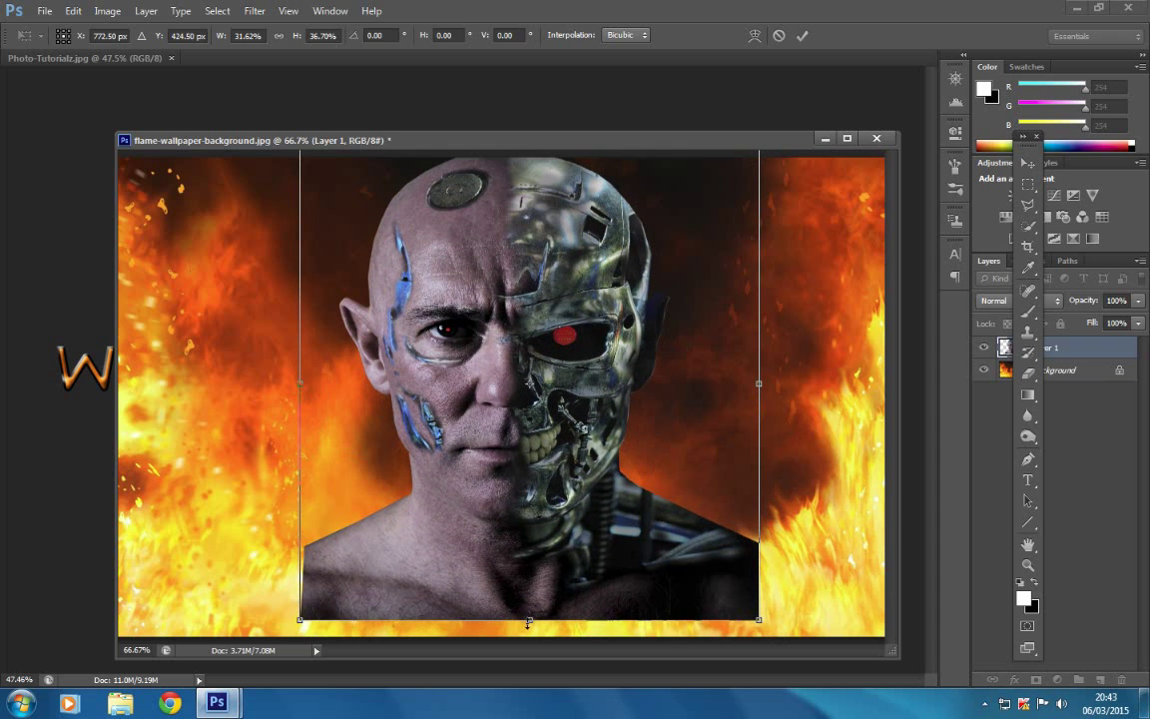
left_click_drag(529, 621, 530, 638)
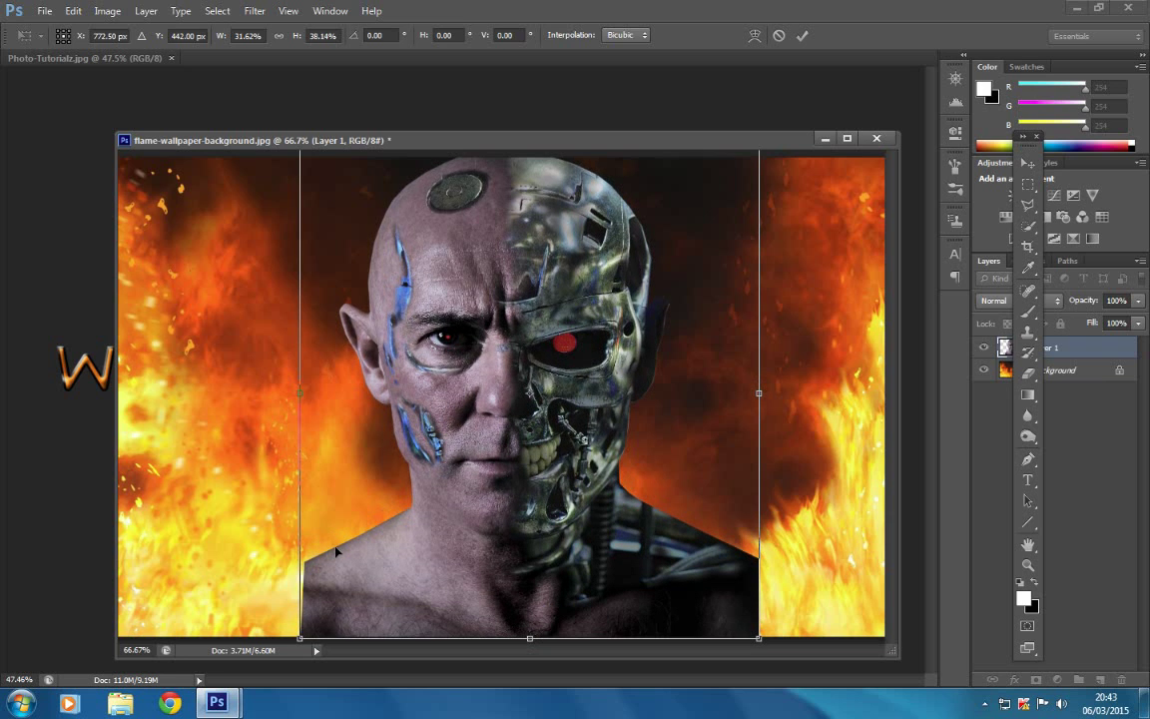
- Apply the scaling and crop both sides of the image to the figure's shoulders, about 29.92 cm wide
left_click(802, 36)
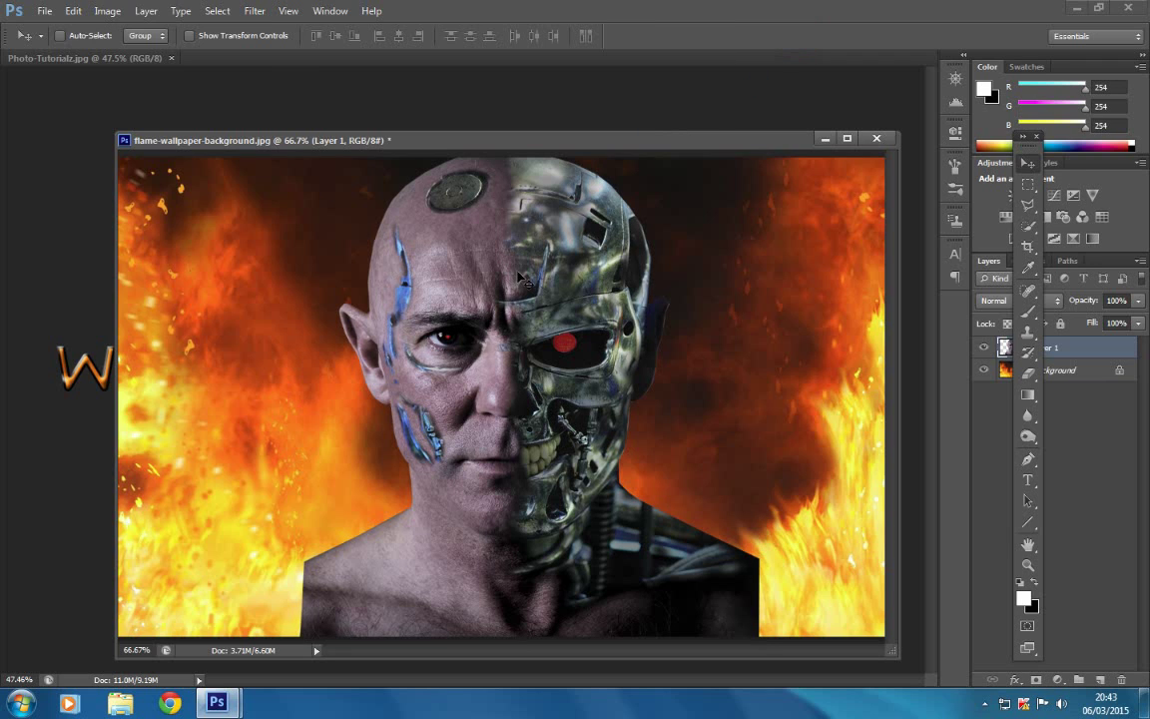
left_click(1028, 246)
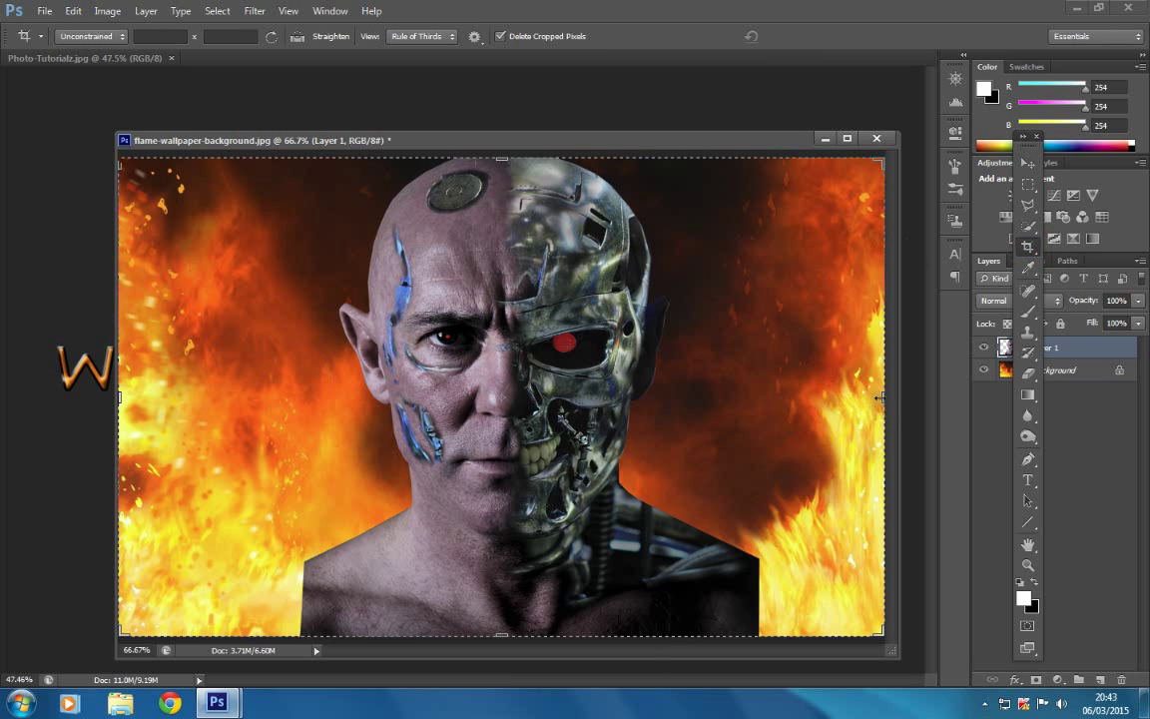
left_click_drag(878, 398, 819, 406)
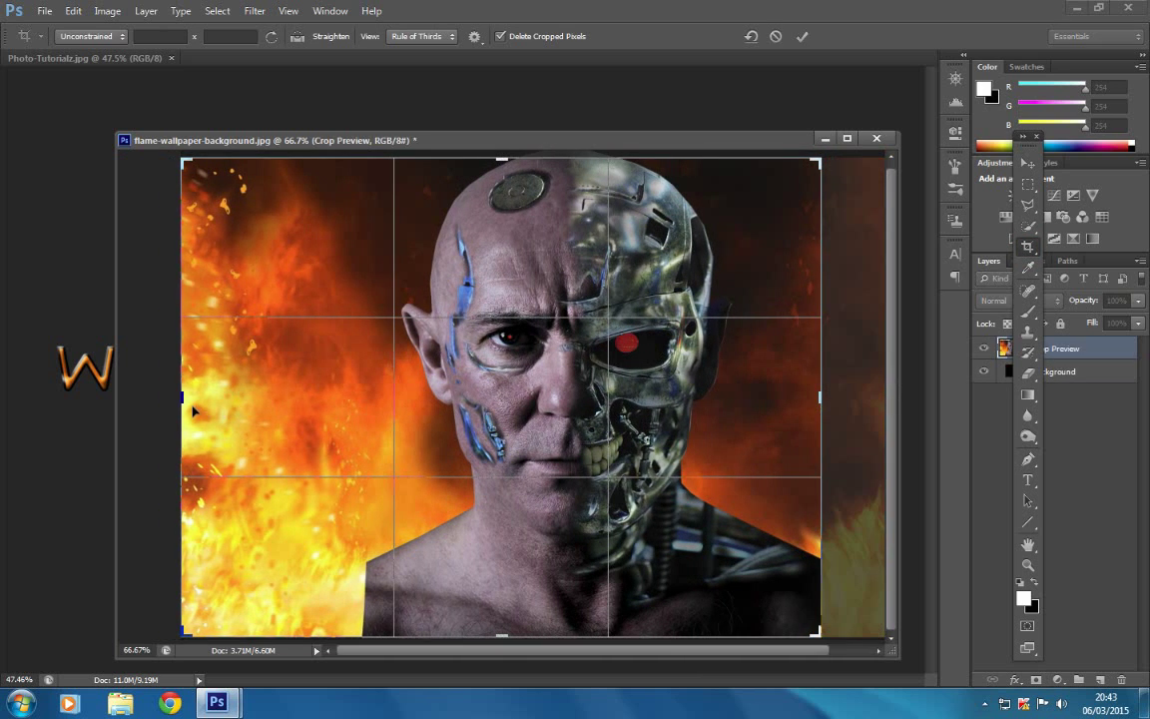
left_click_drag(180, 403, 275, 423)
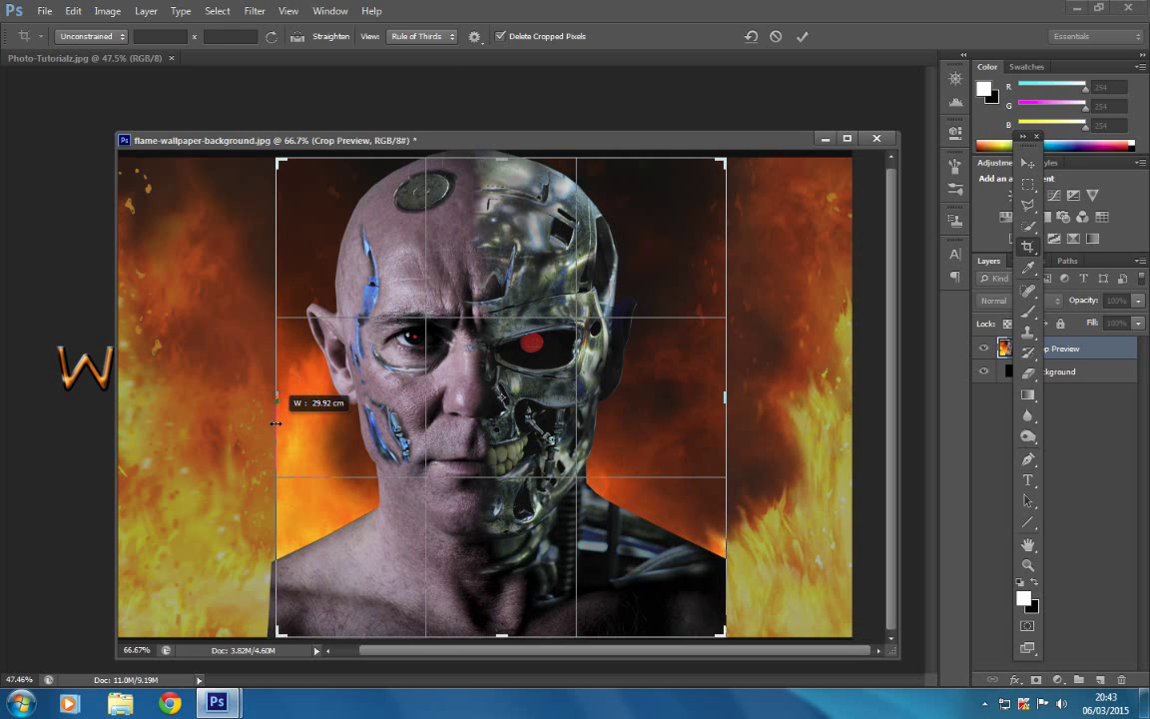
left_click(802, 38)
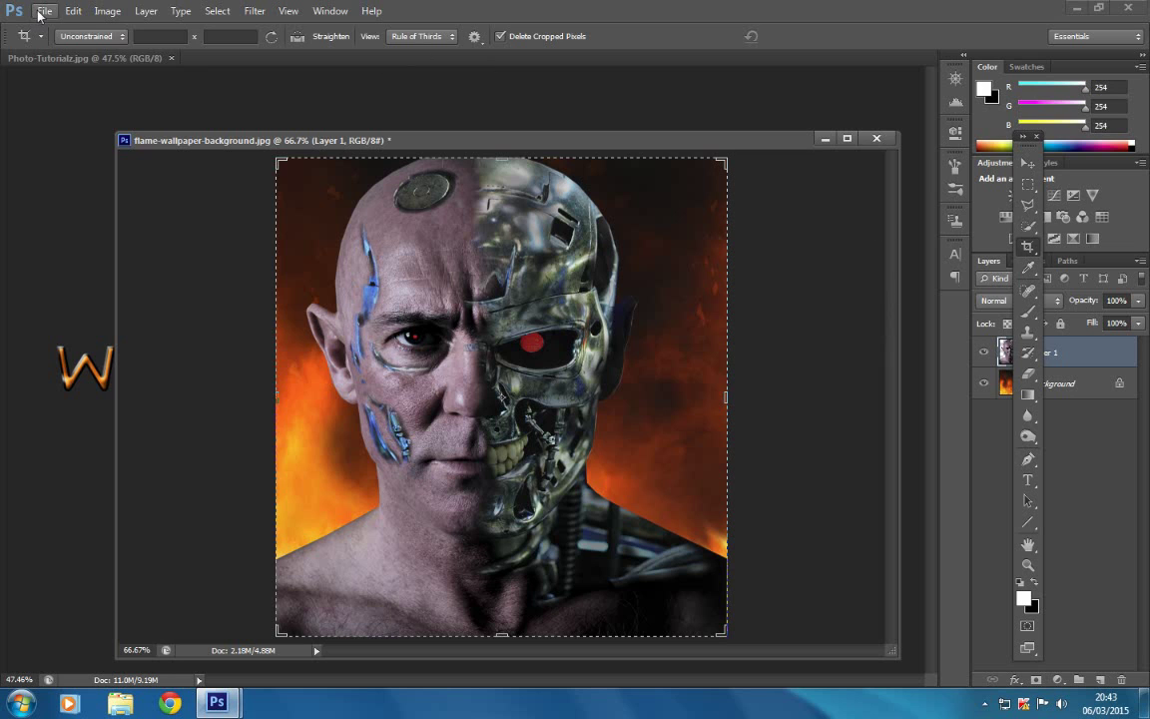
- Scale Layer 1 to about 87% width from the mechanical side, keeping its height at 100%
left_click(72, 11)
mouse_move(80, 322)
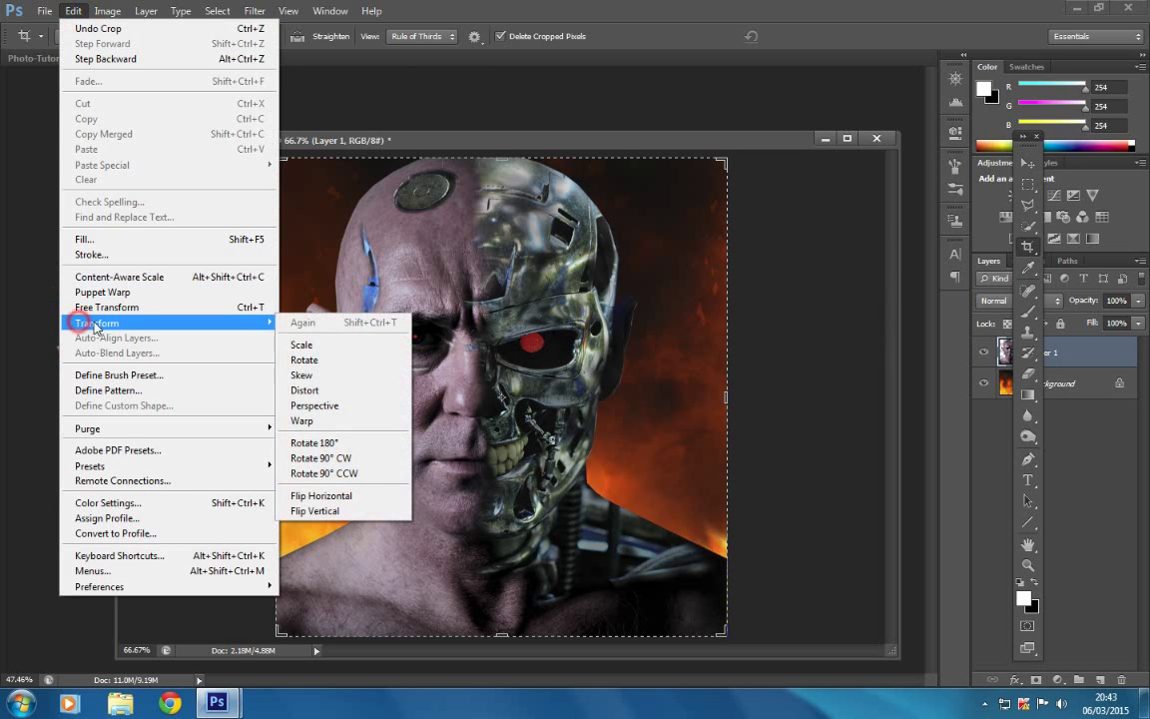
left_click(300, 349)
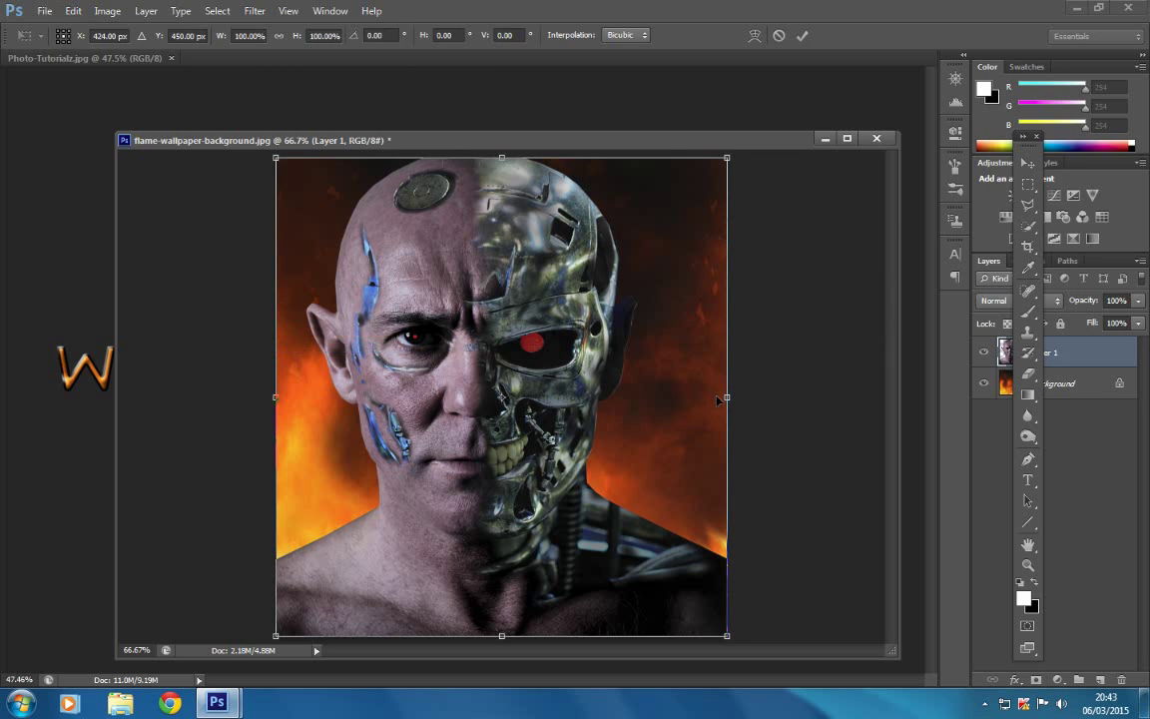
left_click_drag(728, 397, 670, 397)
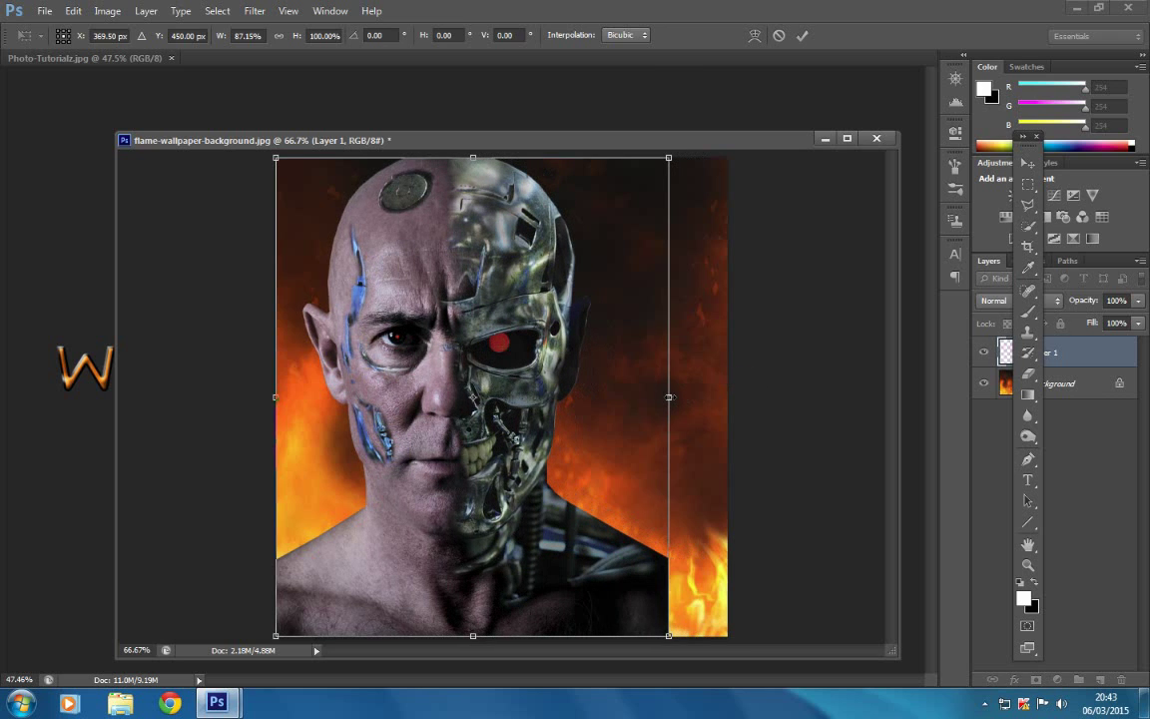
left_click(802, 35)
- Crop off the strip of flames left beside the figure's mechanical shoulder
key("c")
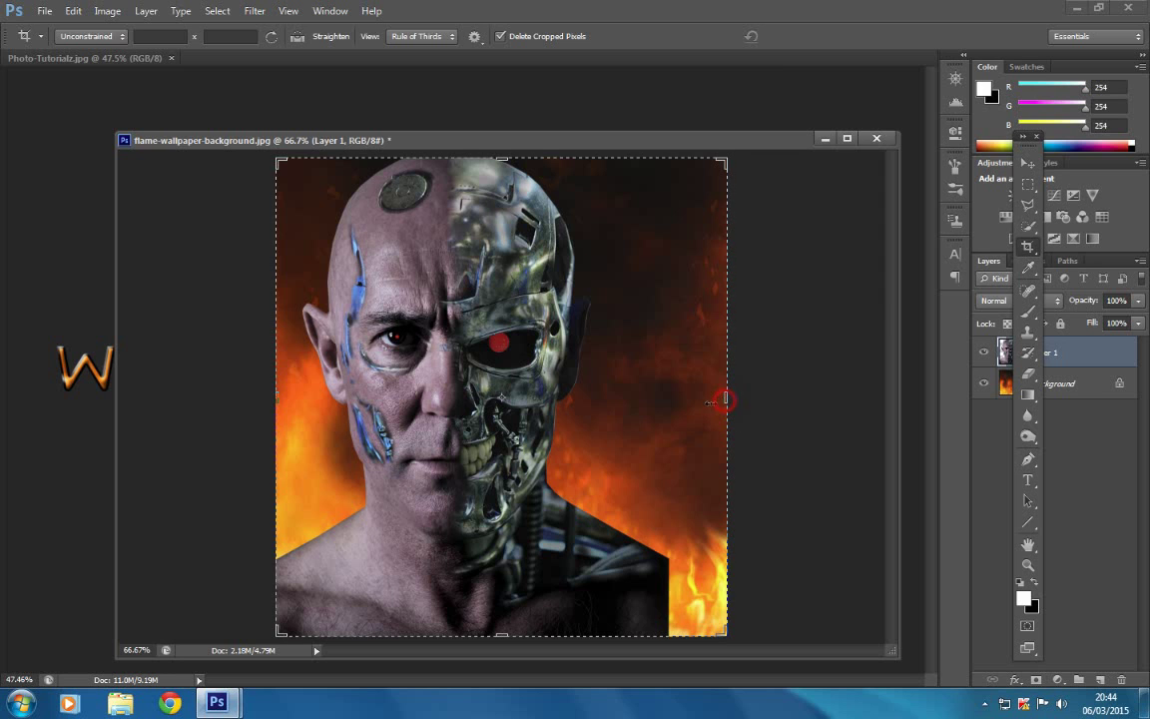
left_click_drag(723, 396, 695, 401)
left_click(801, 36)
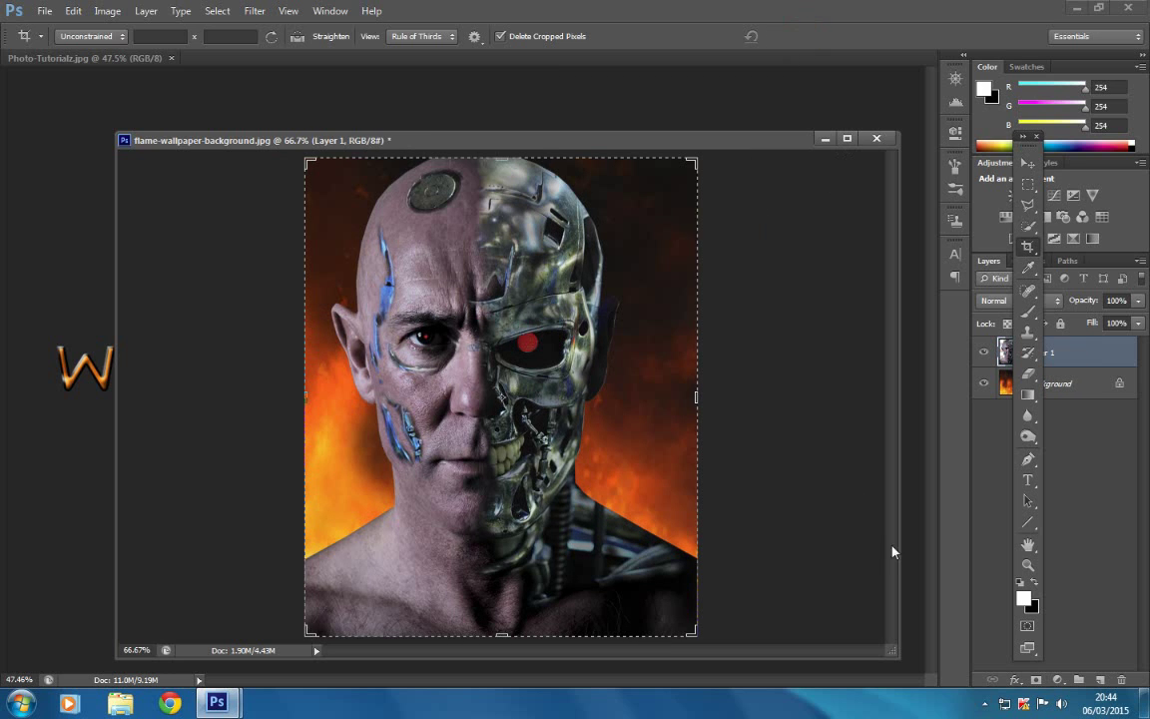
- Enlarge the document window and trim the remaining thin sliver along the mechanical shoulder's edge with the Crop tool
left_click(1028, 565)
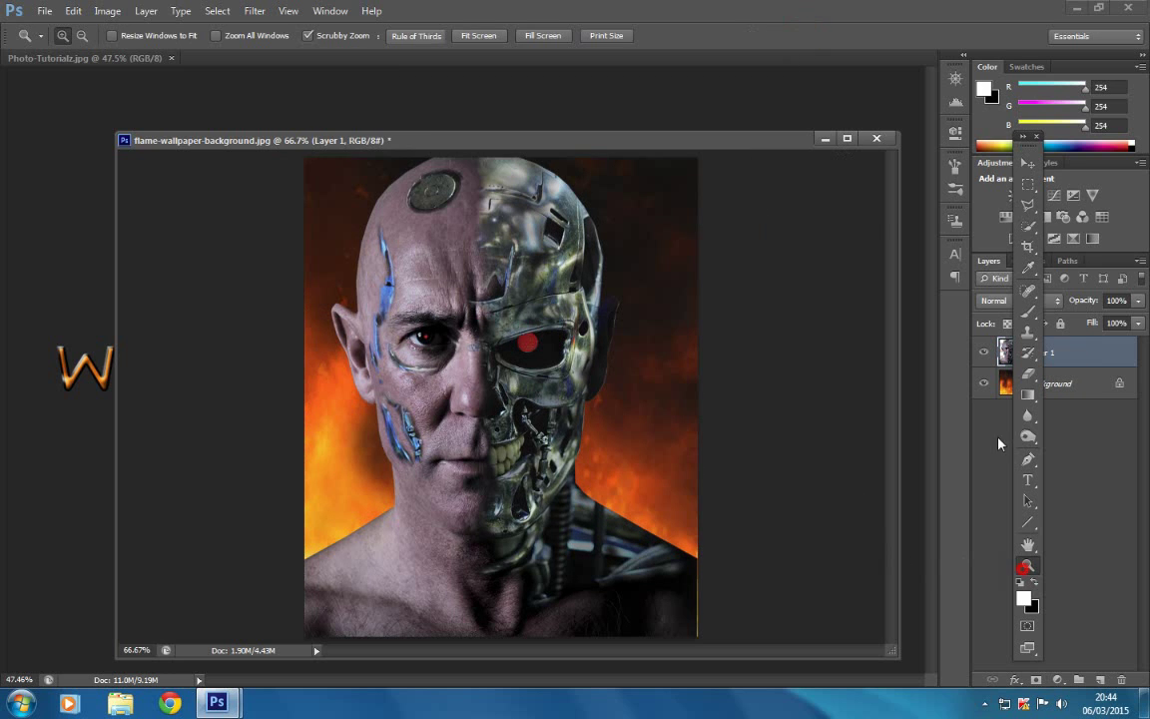
left_click(845, 139)
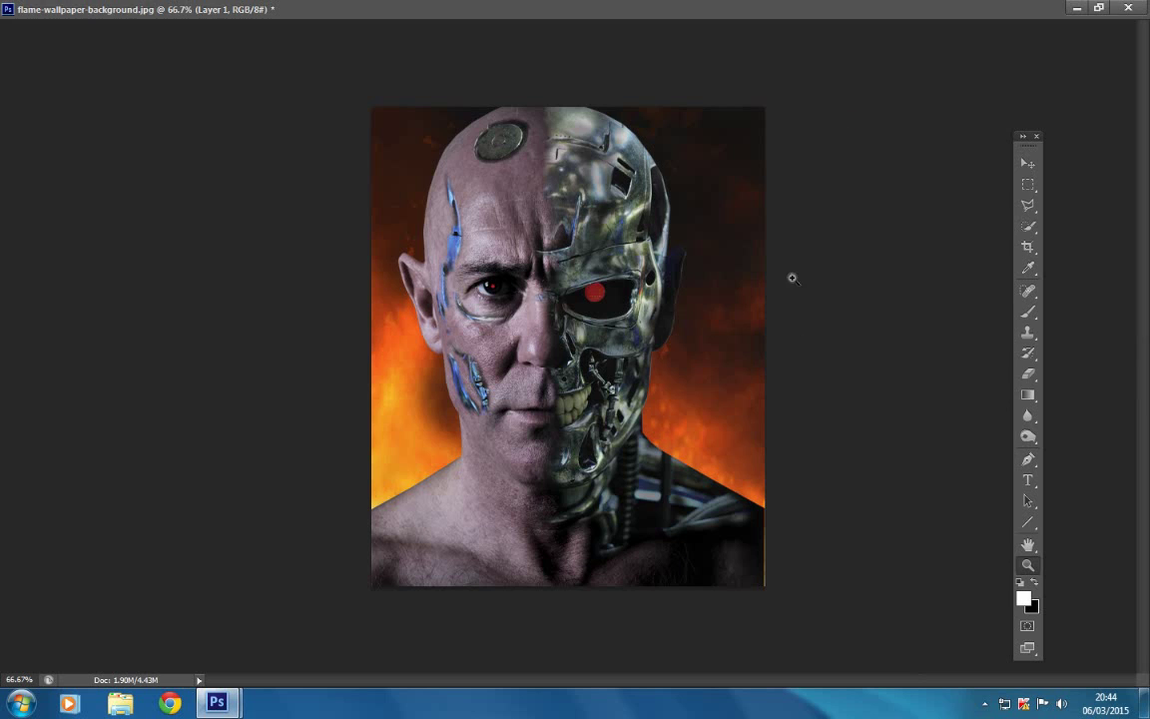
left_click(1028, 225)
left_click(1030, 245)
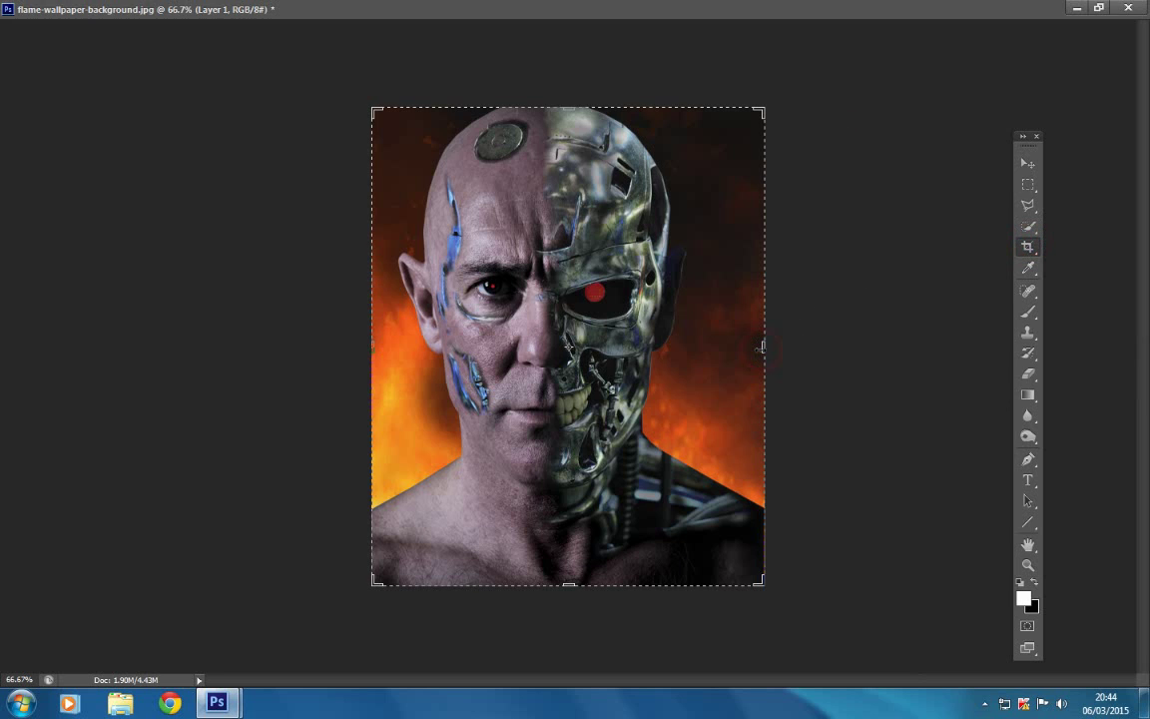
left_click_drag(761, 347, 759, 347)
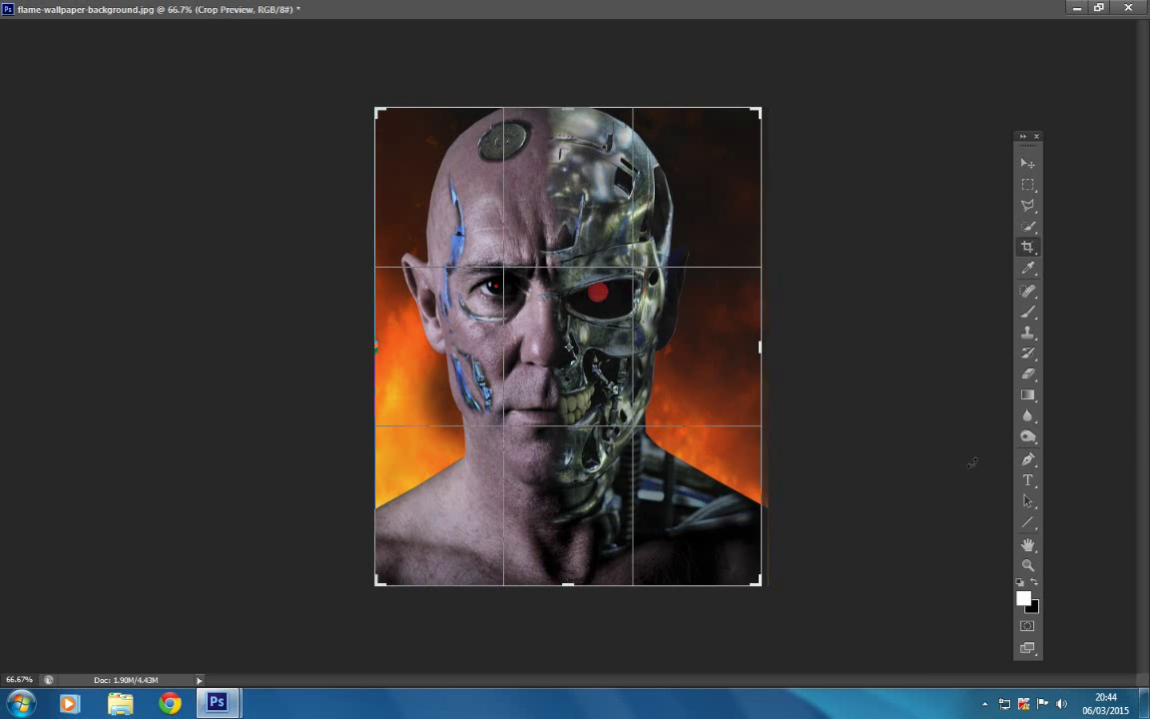
left_click(1095, 8)
left_click(801, 38)
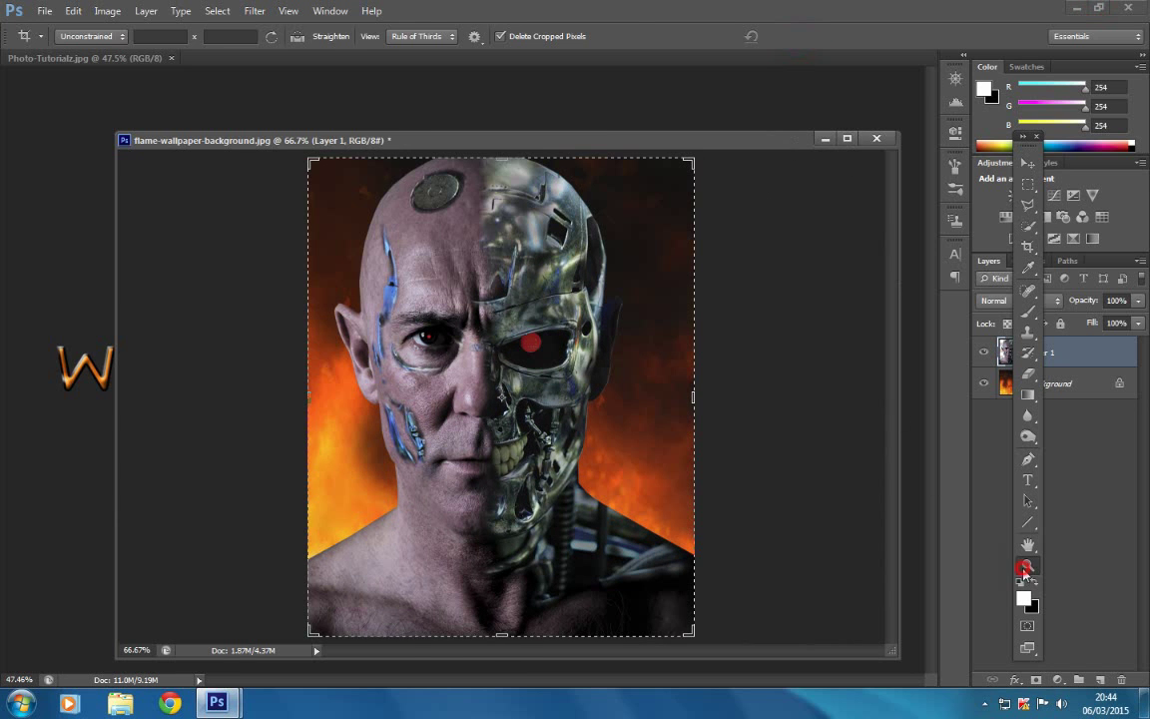
- Examine the cropped portrait at 100% and 200% from the chest up to the forehead, and return to the 66.67% view
key("z")
left_click(845, 139)
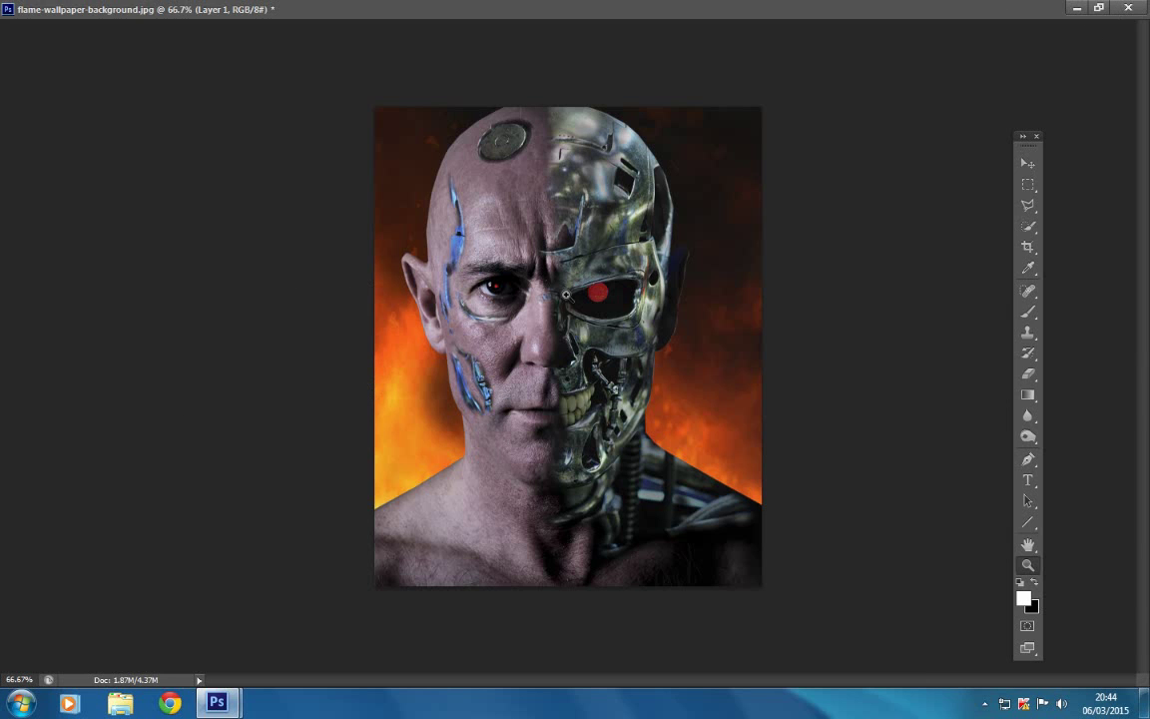
left_click(565, 295)
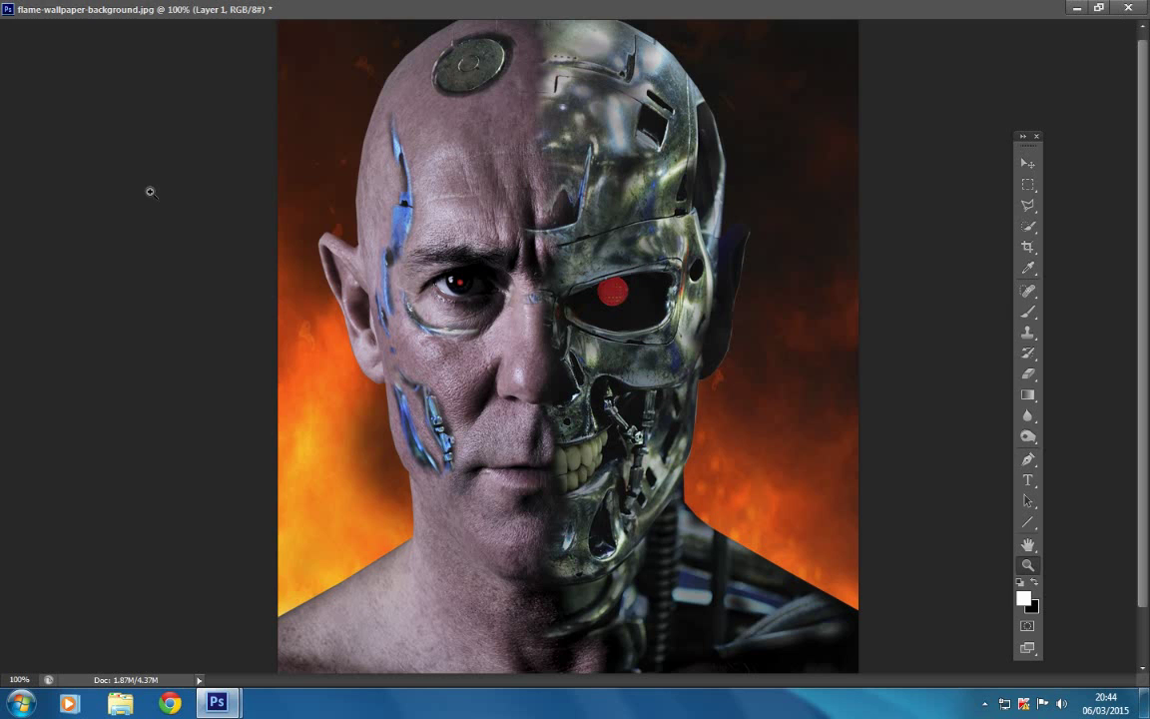
left_click(702, 557)
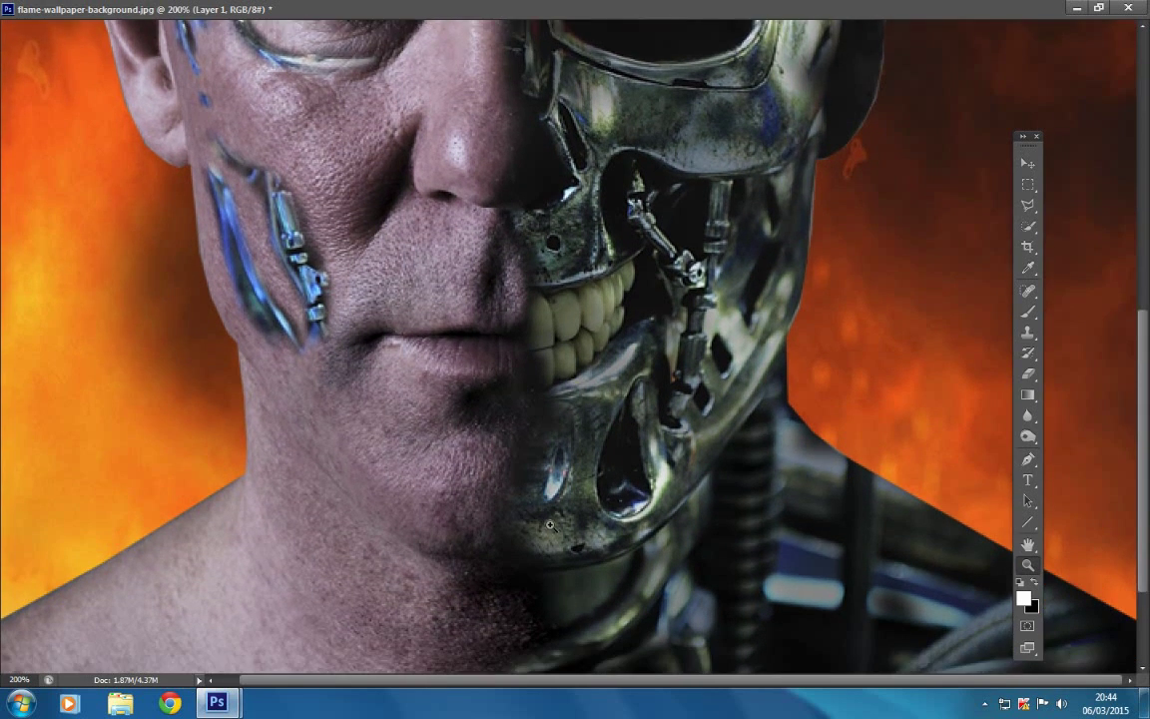
scroll(549, 525, "down", 5)
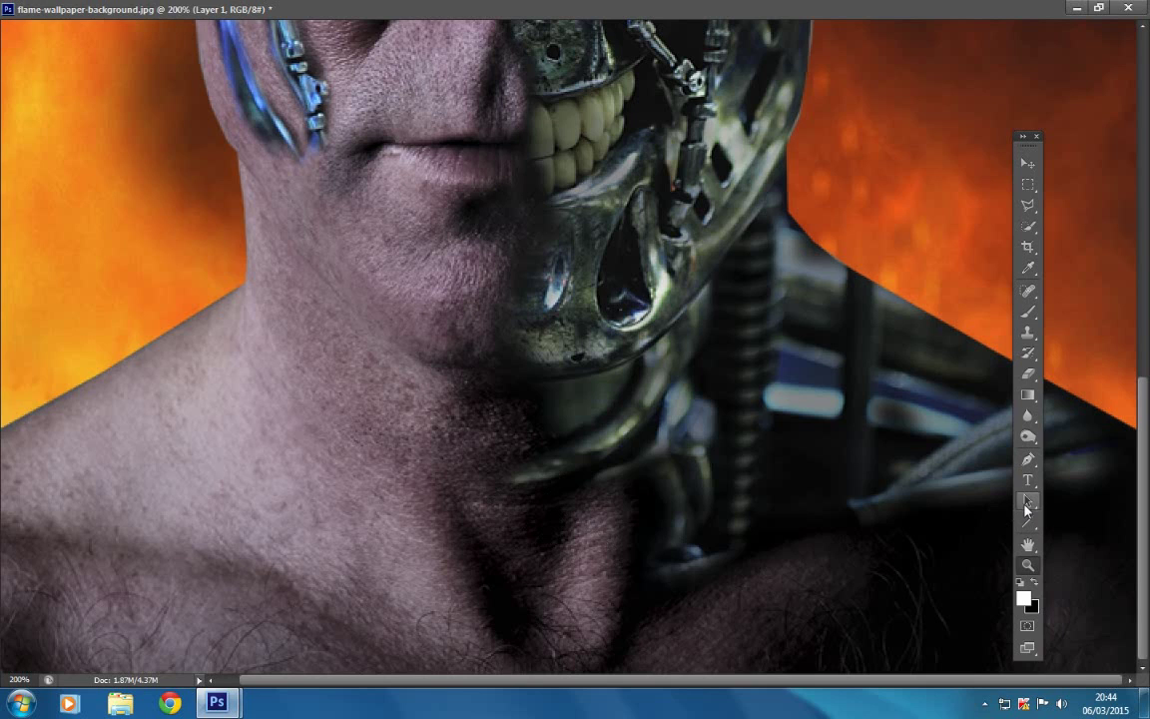
left_click(1027, 502)
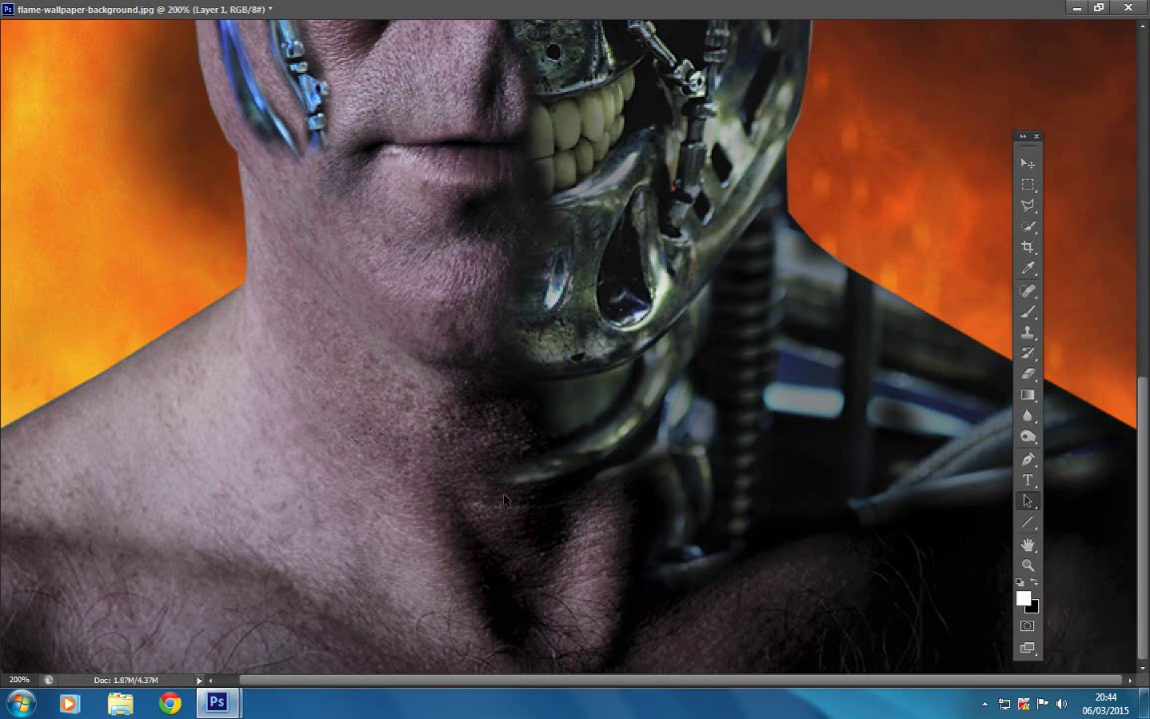
scroll(535, 391, "up", 5)
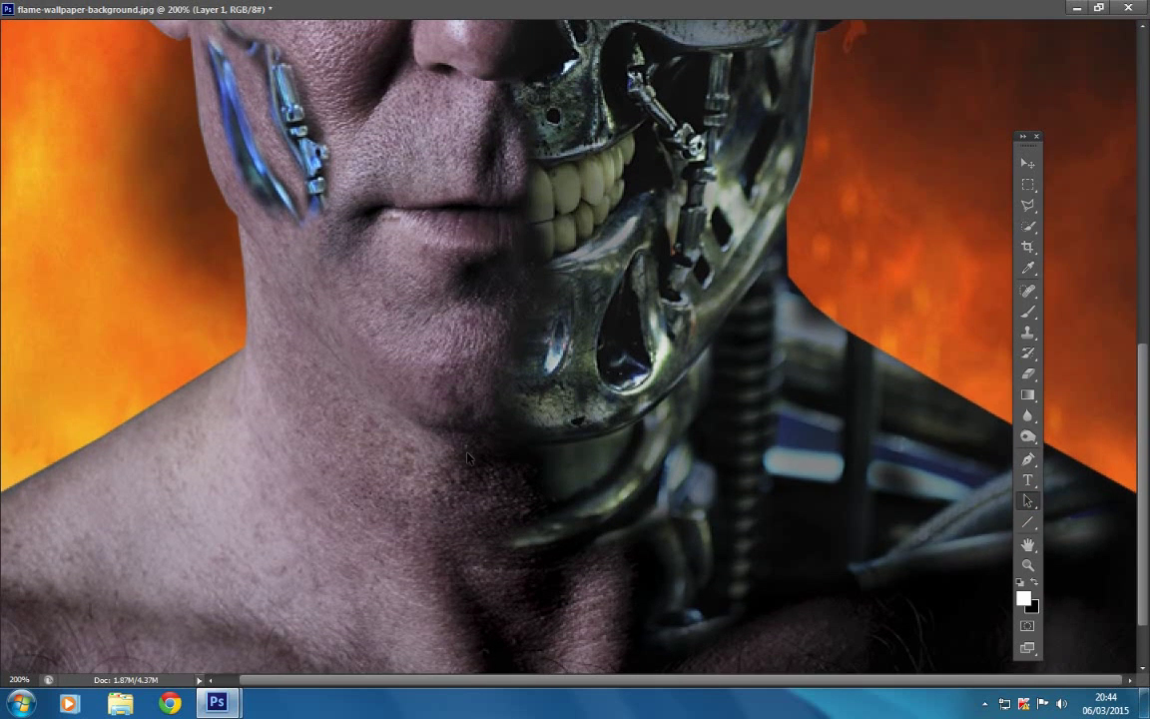
scroll(501, 393, "up", 9)
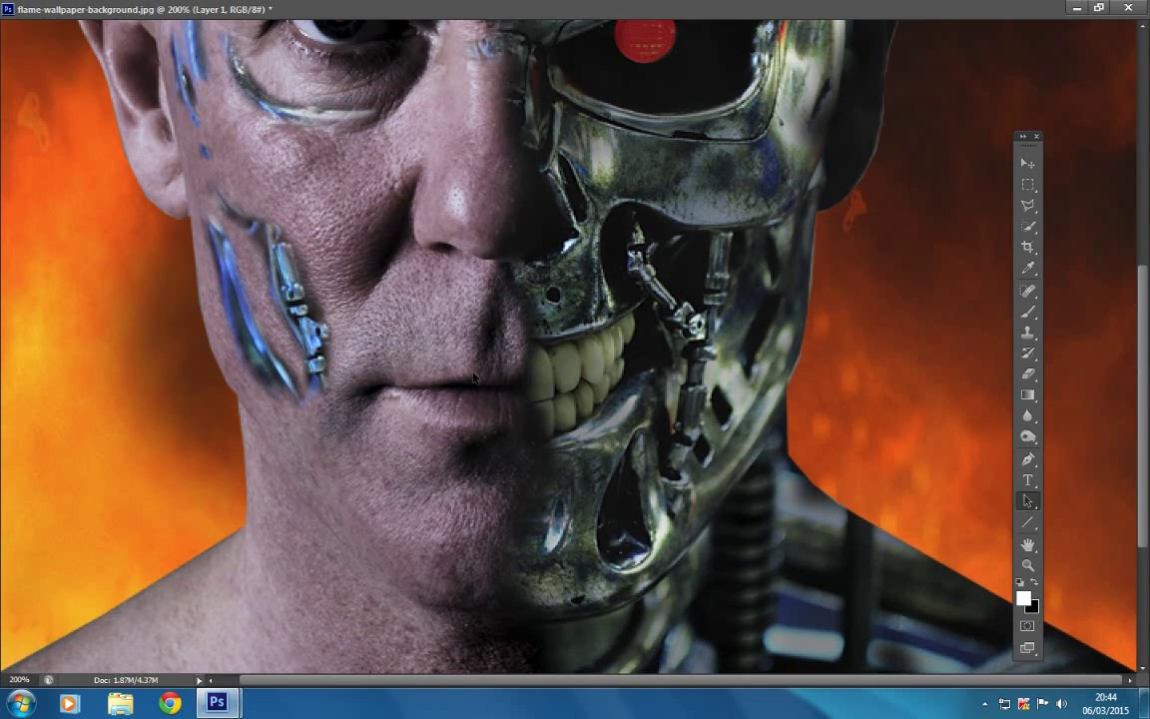
scroll(474, 385, "up", 1)
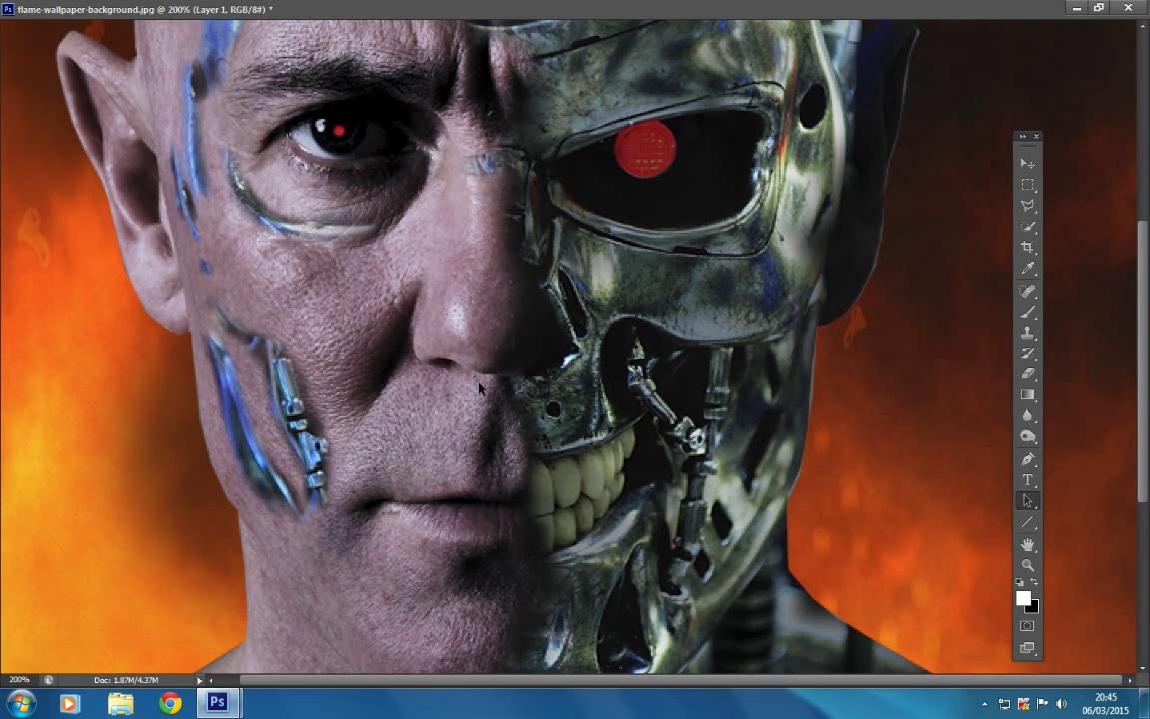
scroll(479, 387, "up", 3)
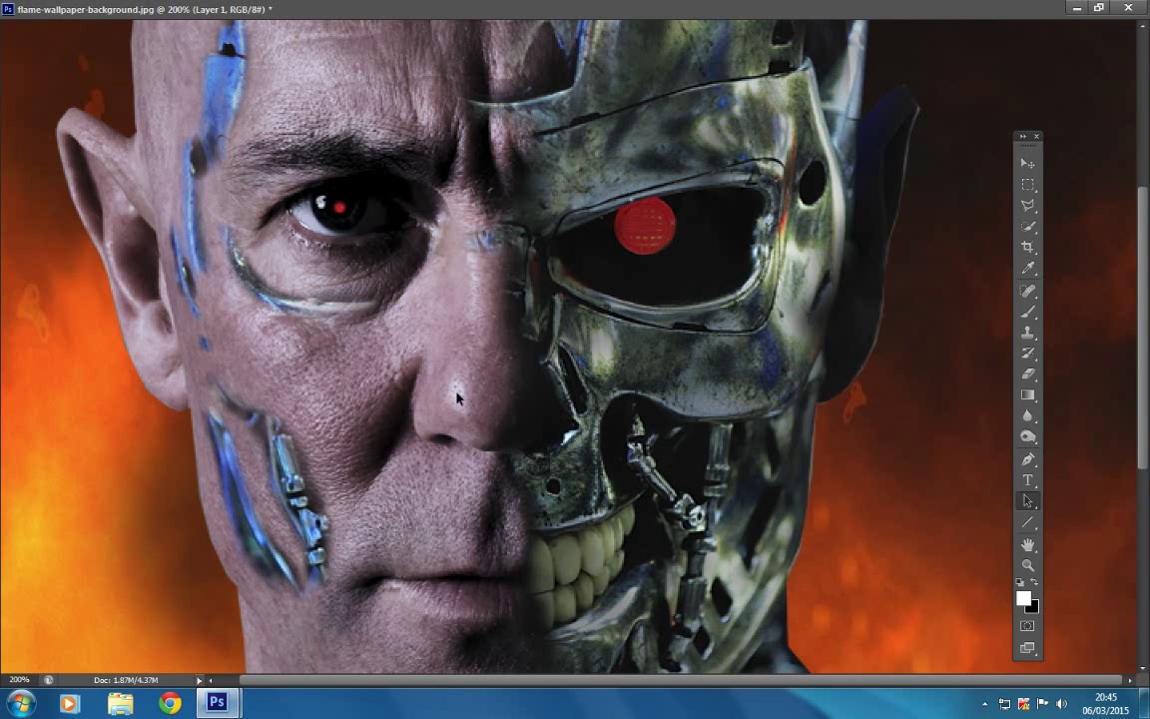
scroll(531, 324, "up", 8)
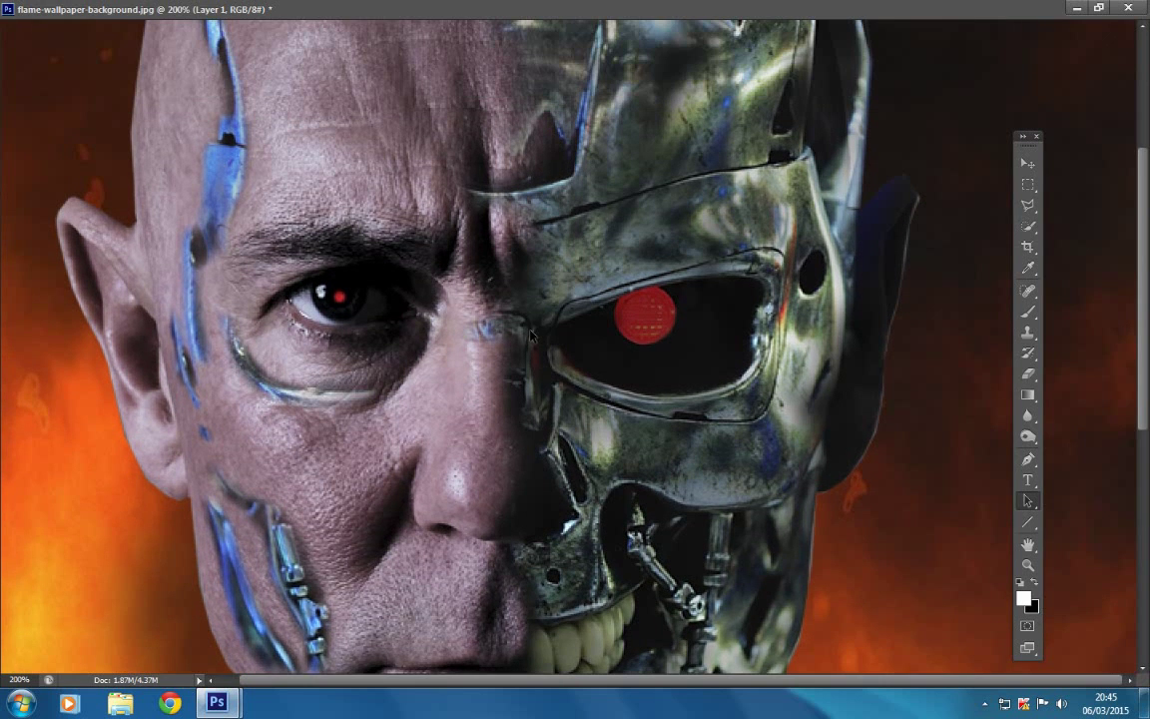
scroll(532, 347, "up", 3)
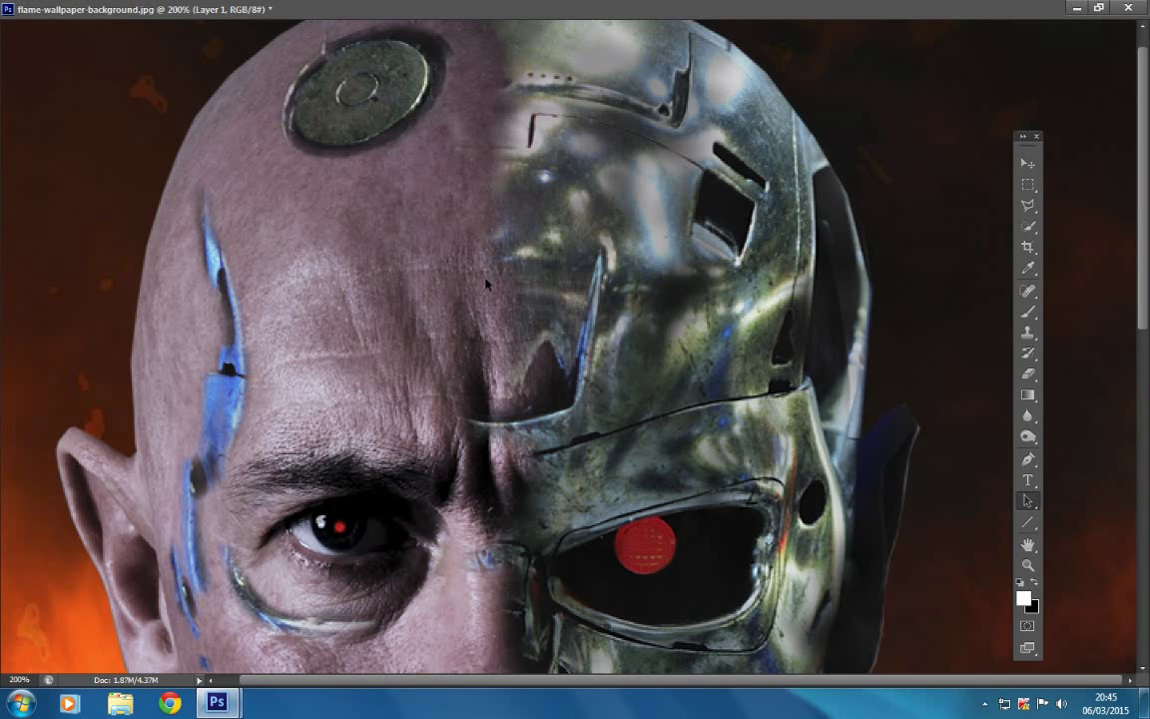
scroll(368, 353, "down", 2)
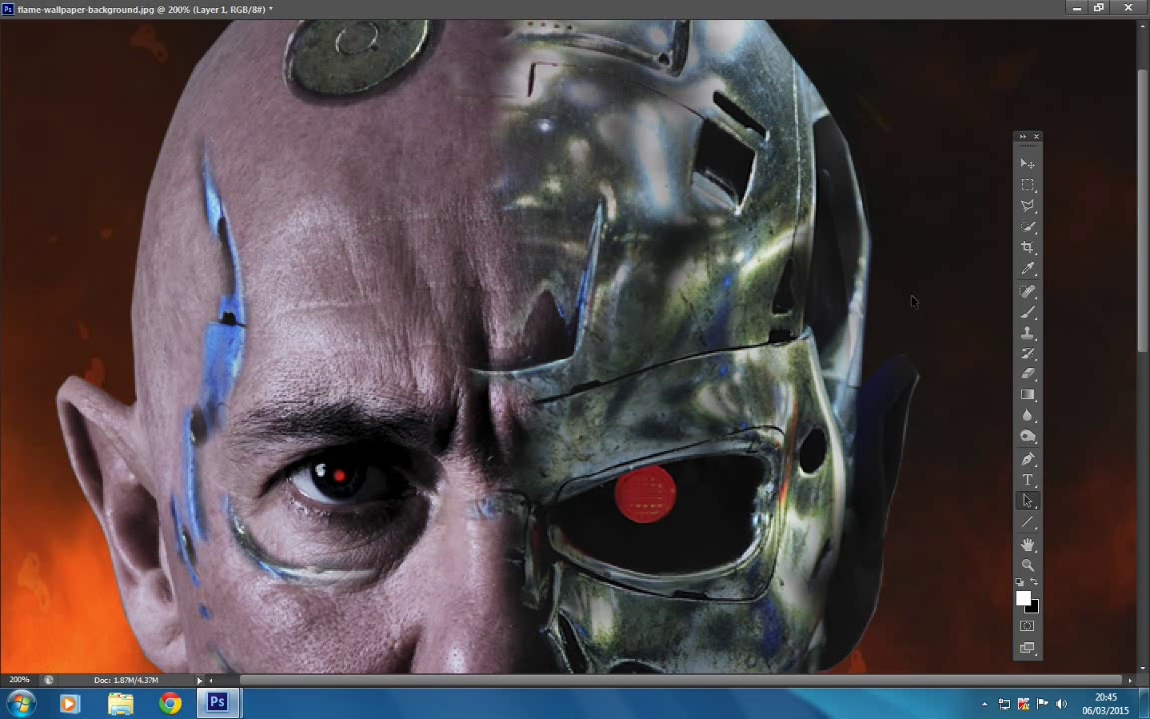
left_click(1028, 565)
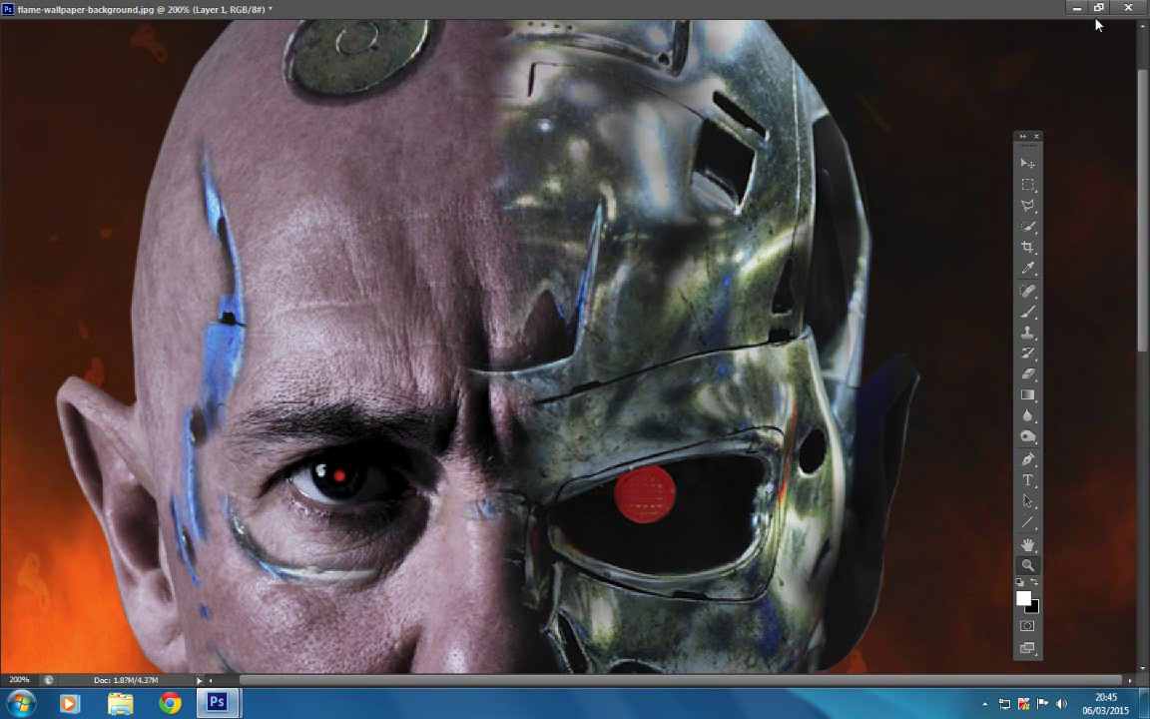
double_click(989, 16)
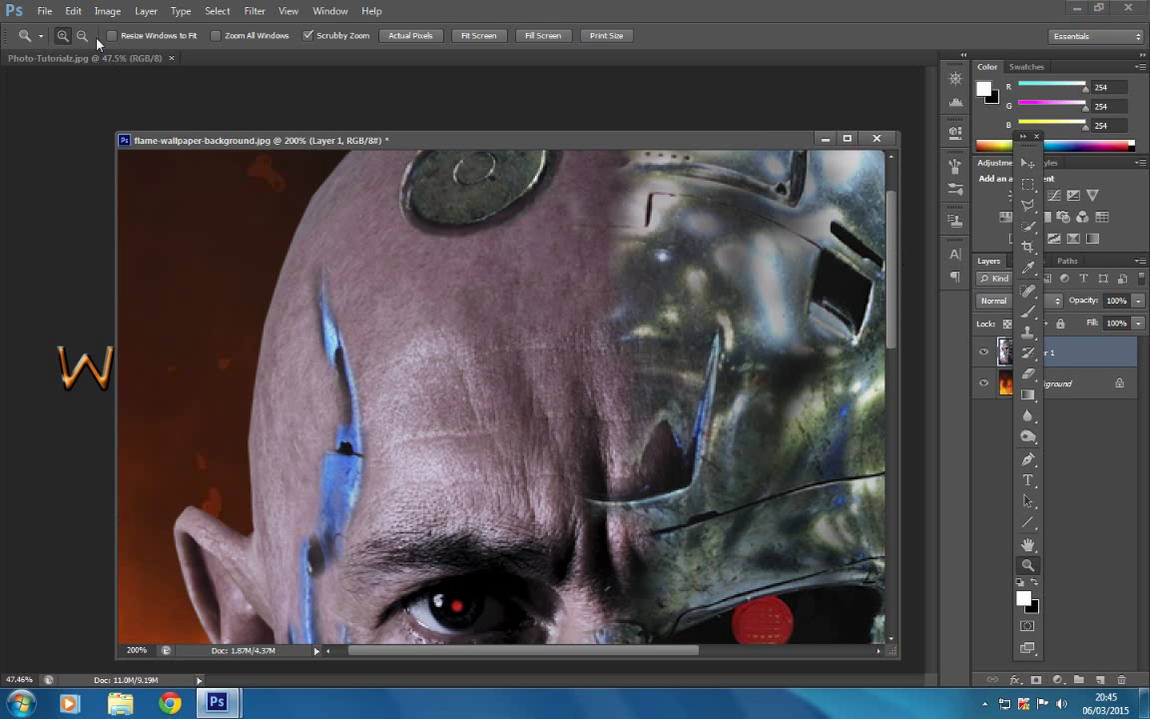
left_click(349, 364, "alt")
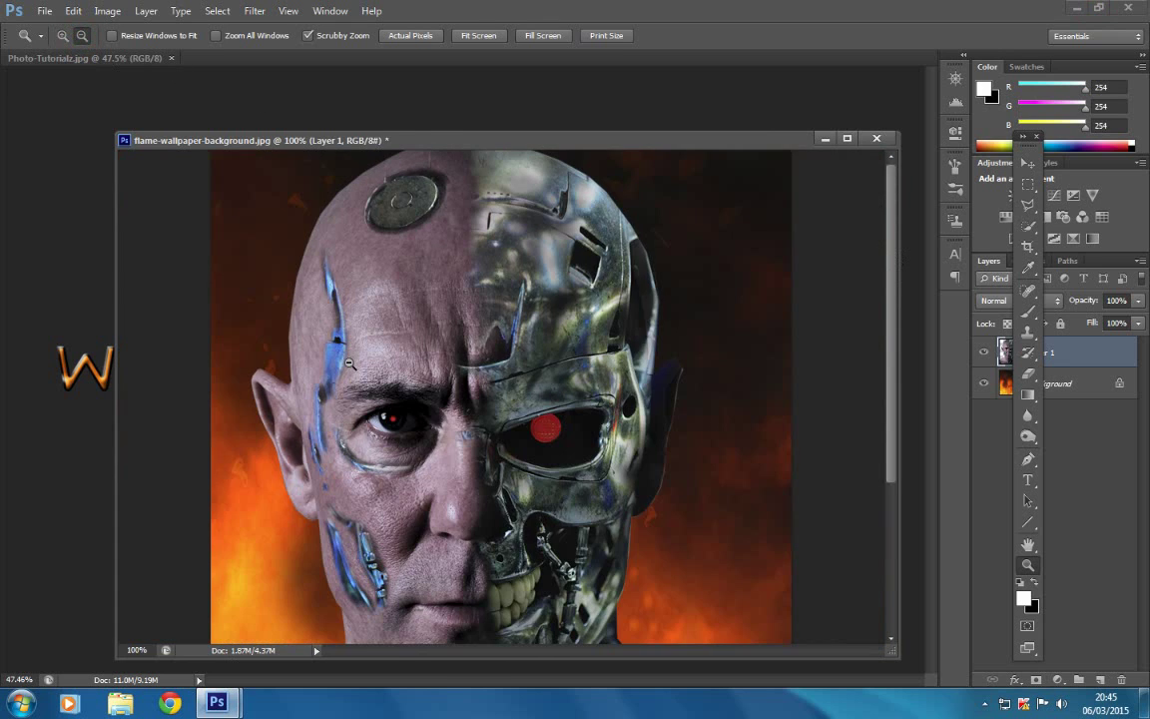
left_click(349, 363, "alt")
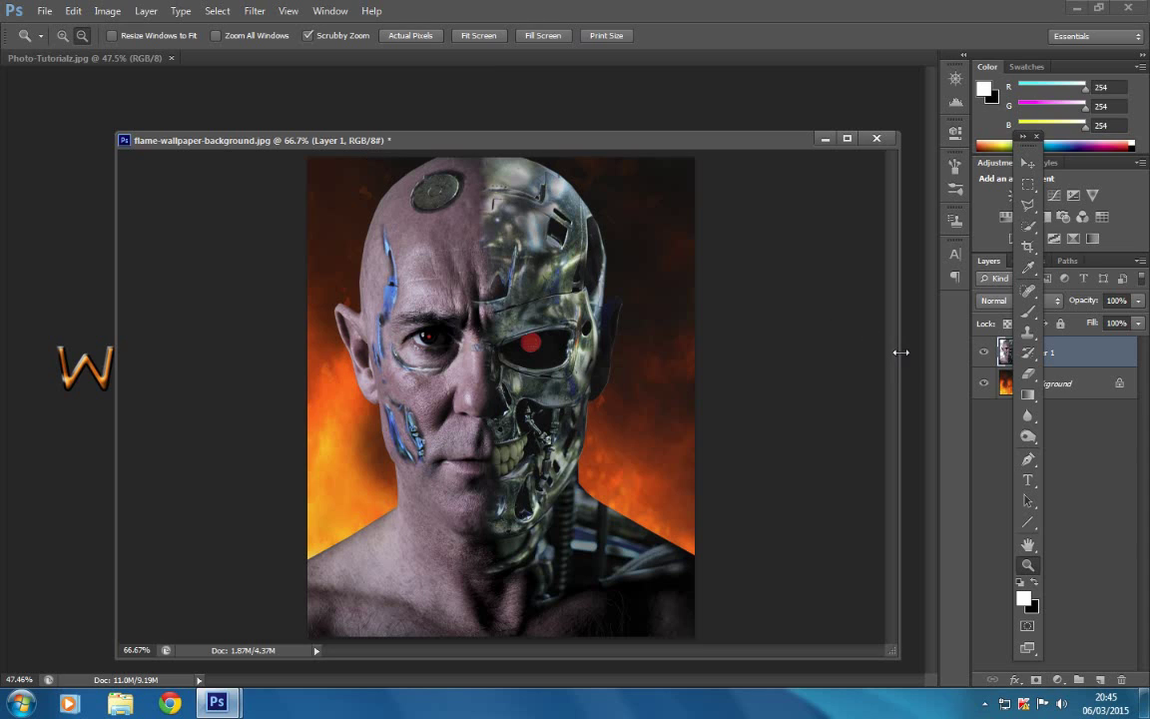
- Narrow the portrait's window to fit the image, move it aside and open 087.jpg from the Photo-Tutorialz folder
left_click_drag(897, 361, 522, 371)
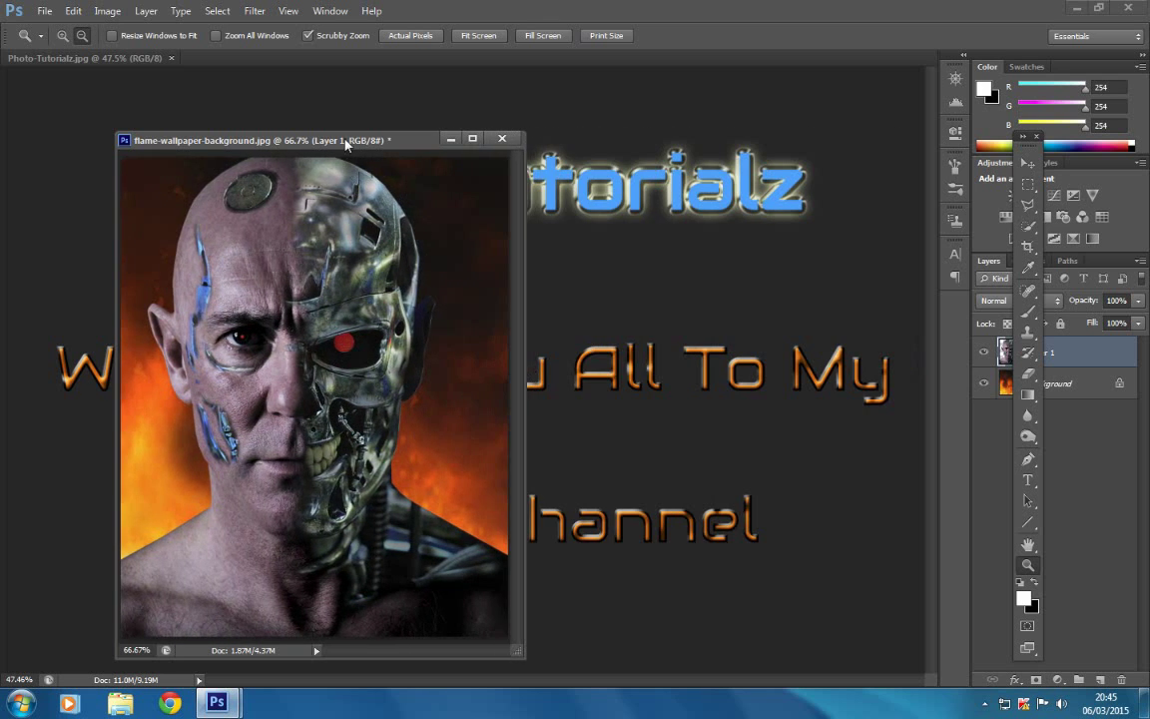
left_click_drag(342, 143, 813, 162)
left_click(44, 12)
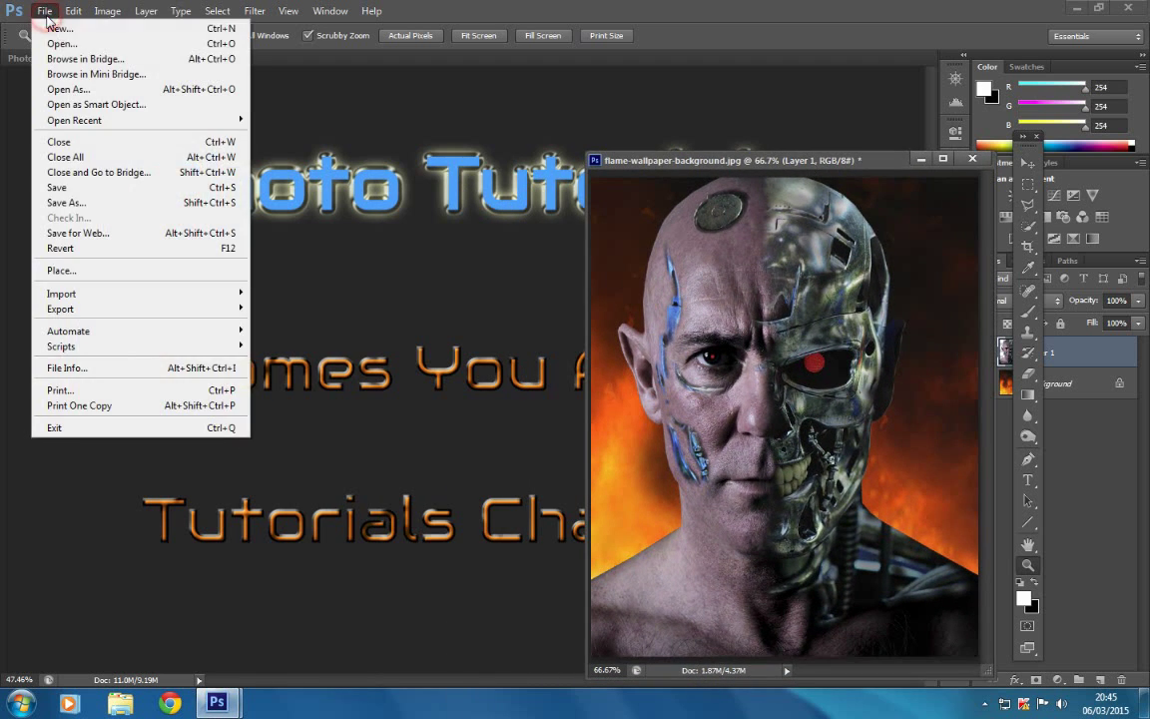
left_click(57, 44)
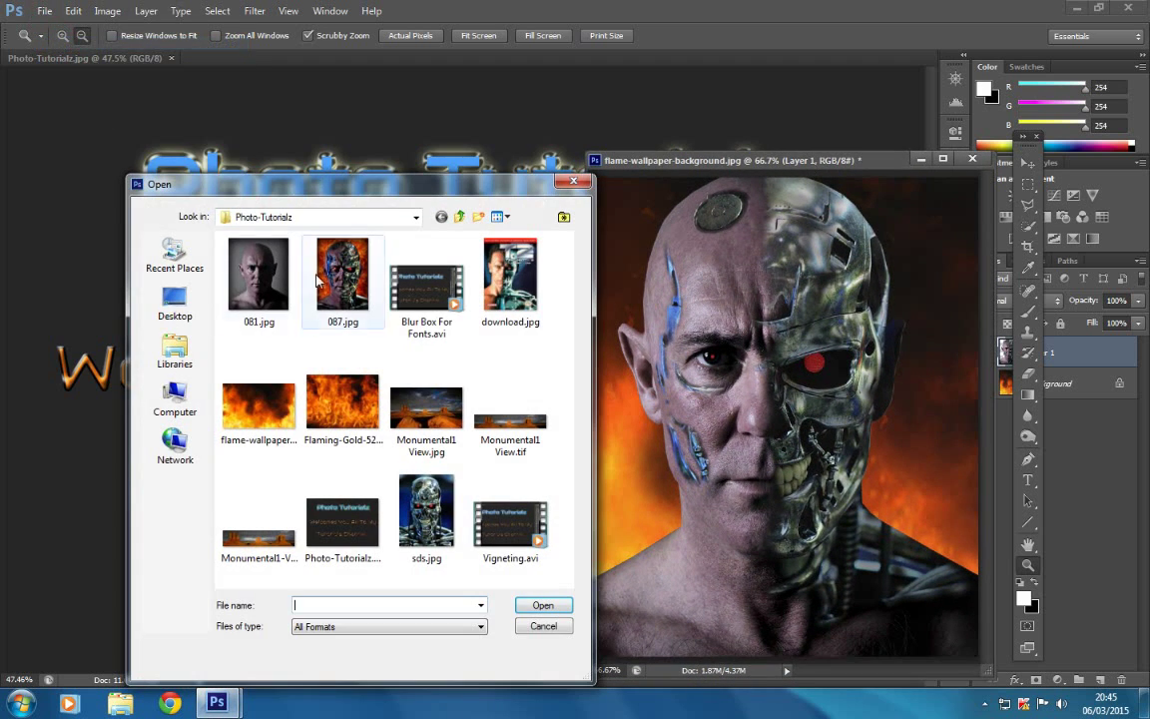
left_click(320, 276)
left_click(540, 605)
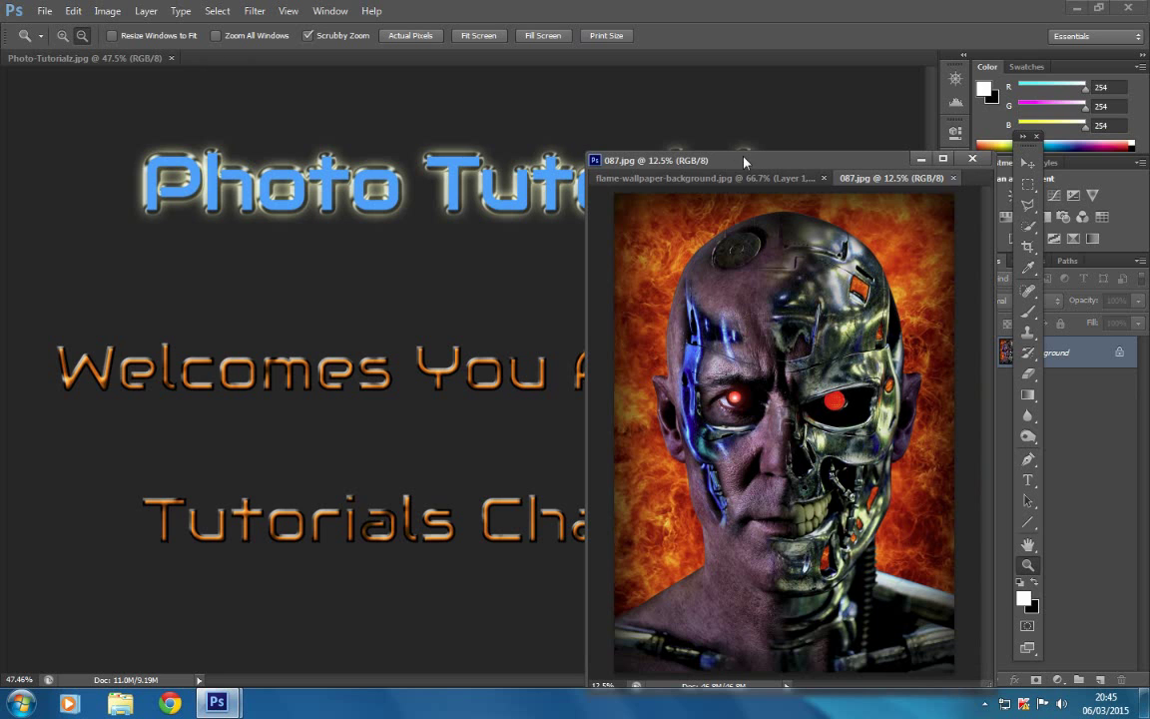
- Separate flame-wallpaper-background.jpg from the window it shares with 087.jpg and place it in its own floating window
left_click_drag(797, 162, 546, 126)
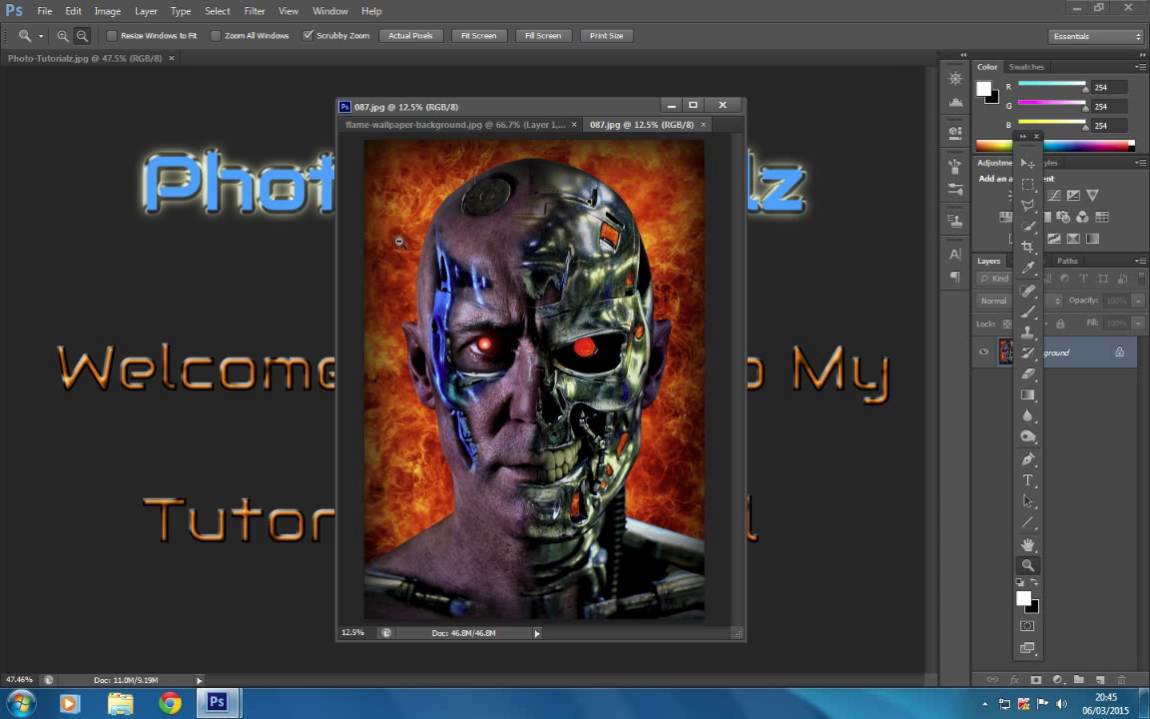
left_click(465, 124)
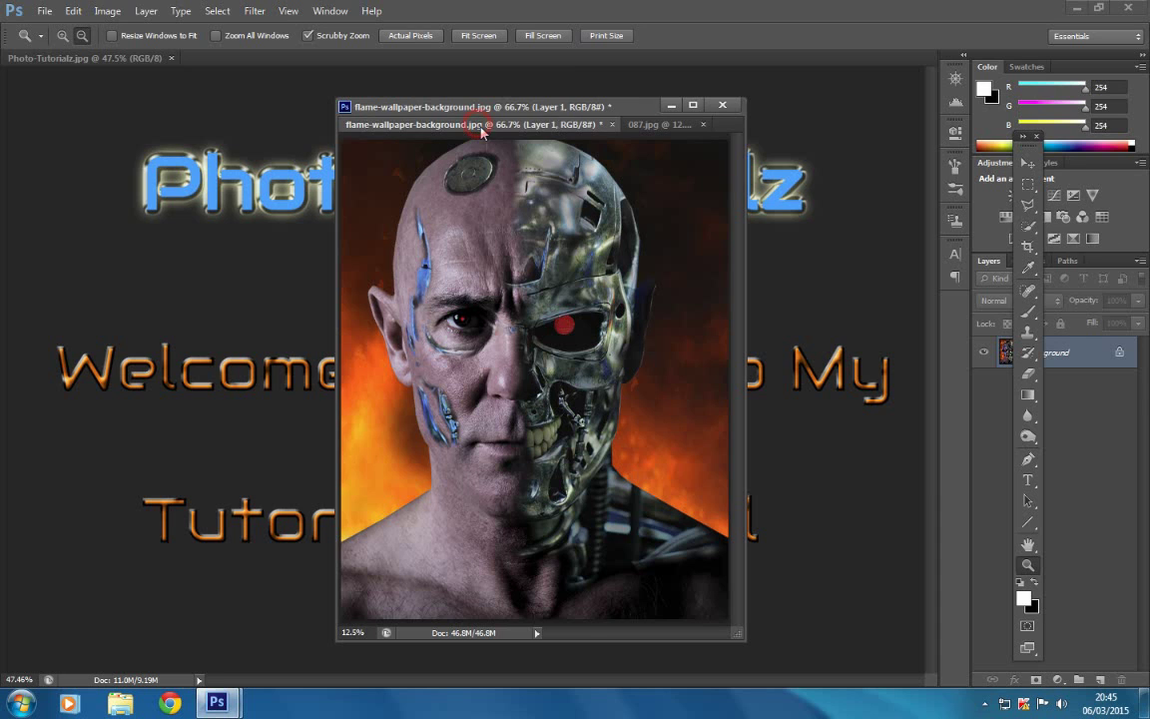
left_click_drag(519, 124, 816, 159)
- Move 087.jpg clear of the flame portrait and narrow its window to fit the image
left_click(552, 113)
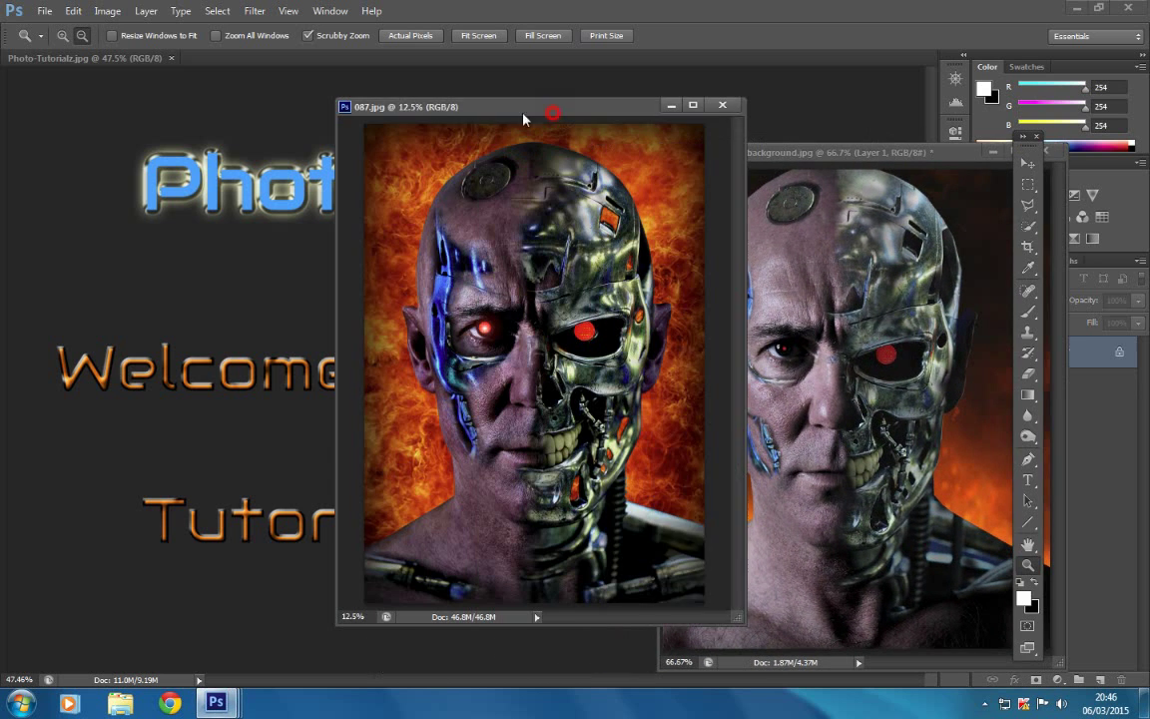
left_click_drag(523, 117, 351, 134)
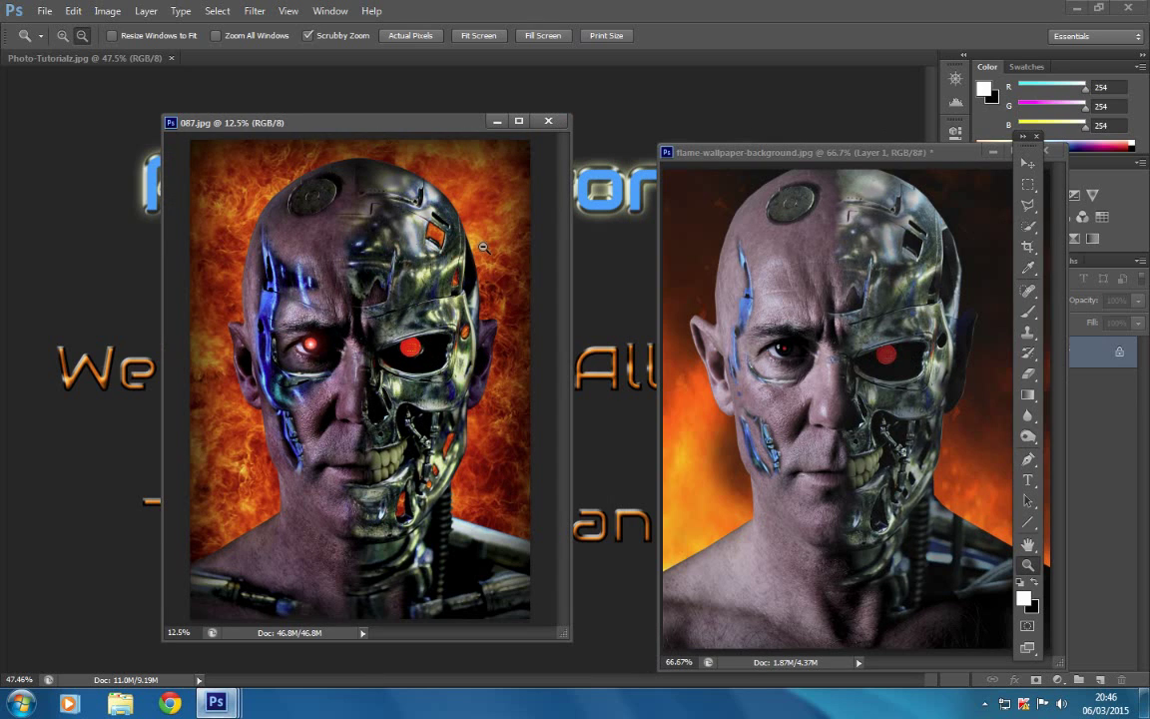
left_click_drag(570, 367, 520, 369)
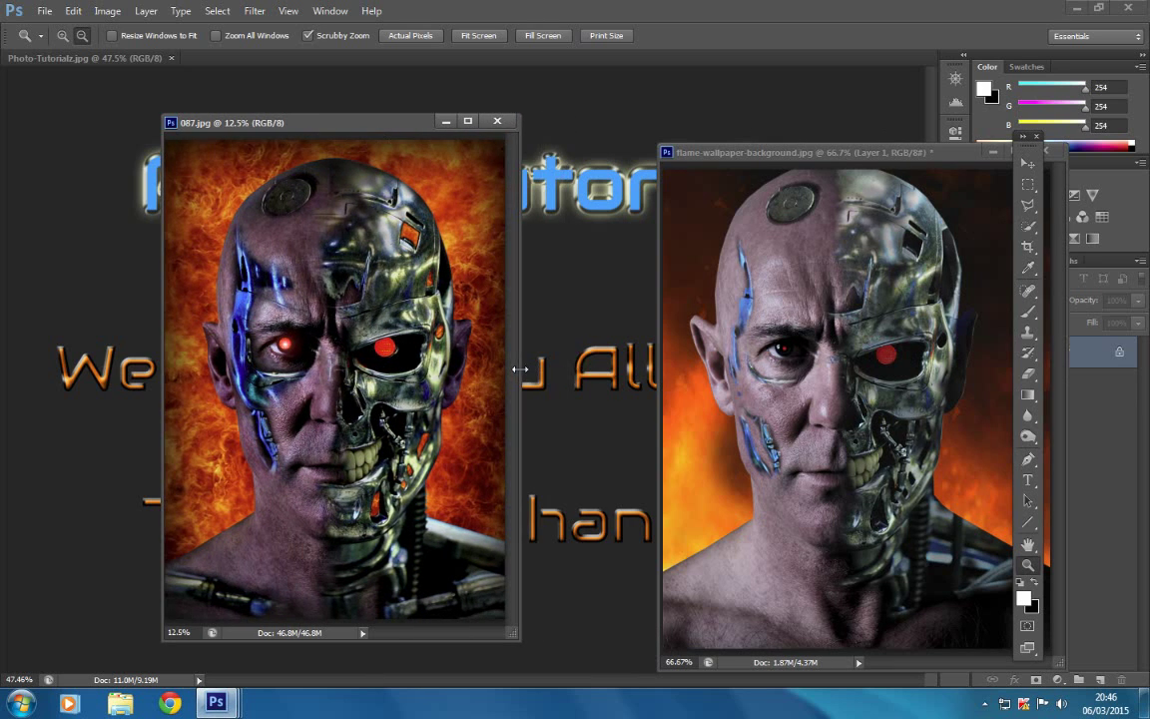
- Line up the 087.jpg and flame-wallpaper-background.jpg windows side by side at the same height, and switch to the Path Selection tool
left_click_drag(900, 157, 774, 130)
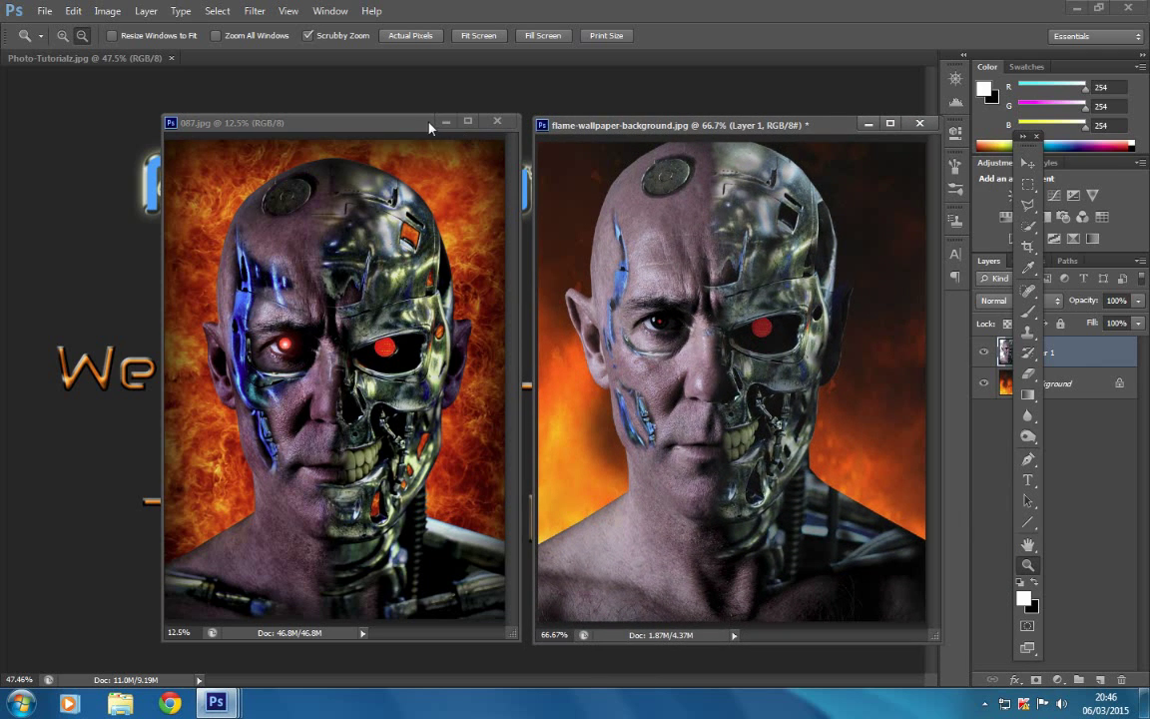
left_click_drag(430, 127, 391, 124)
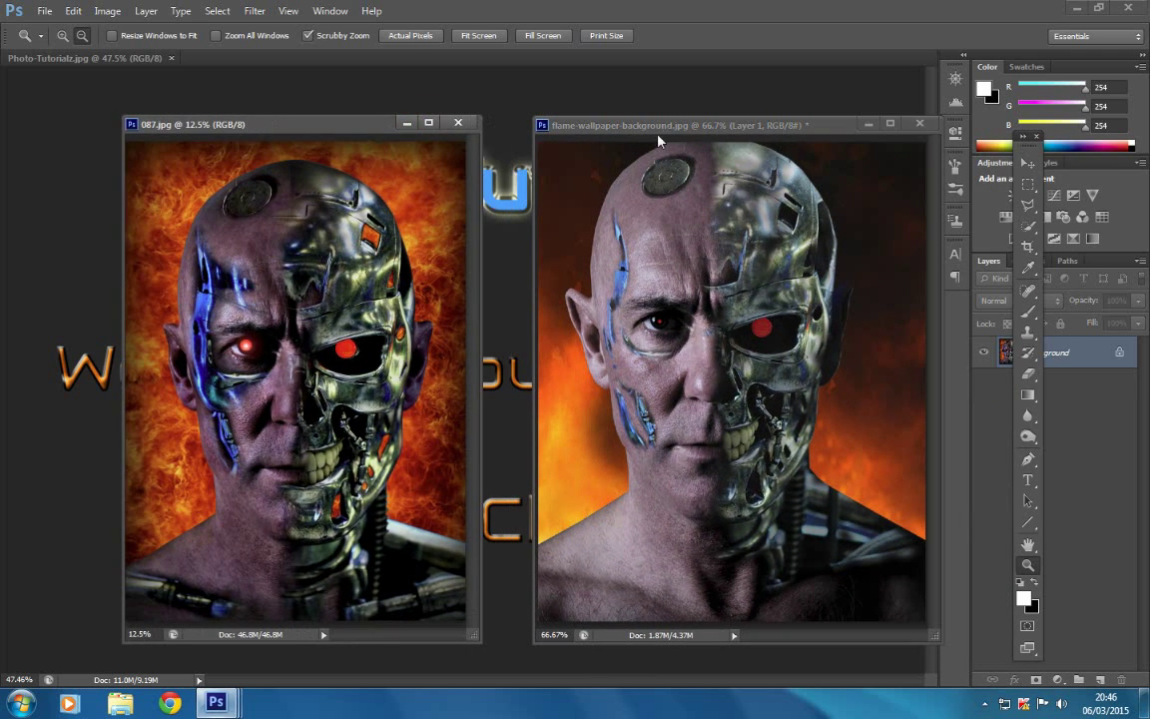
left_click_drag(674, 131, 644, 132)
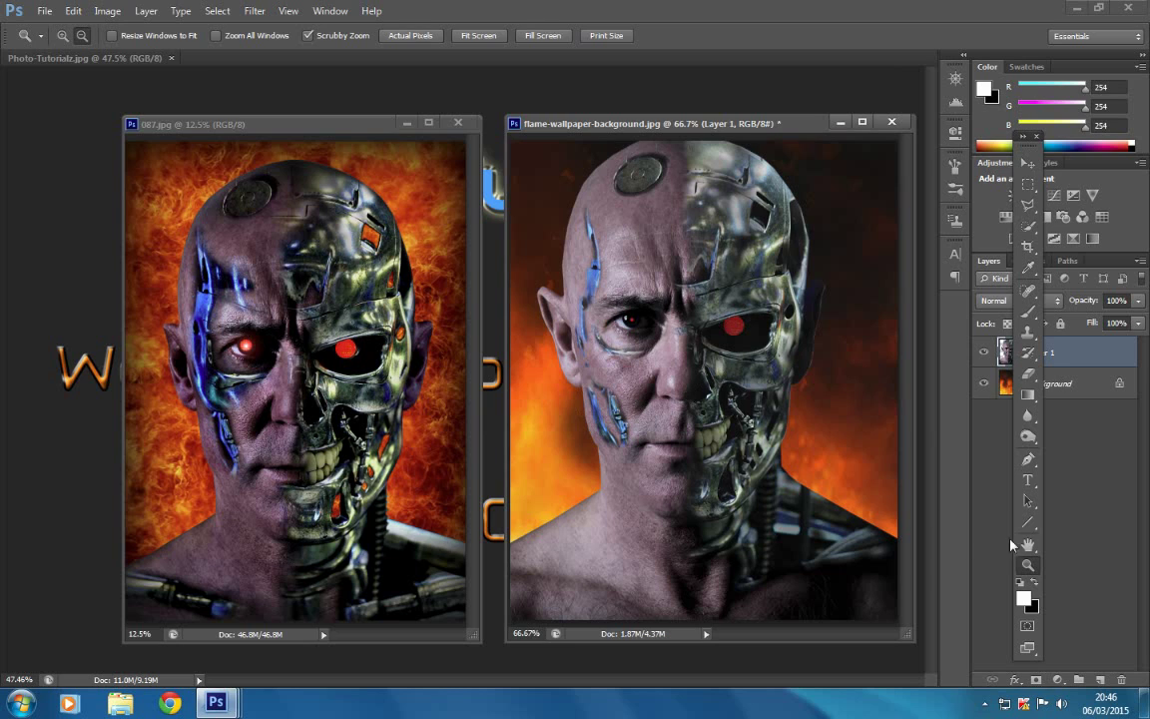
left_click(1028, 500)
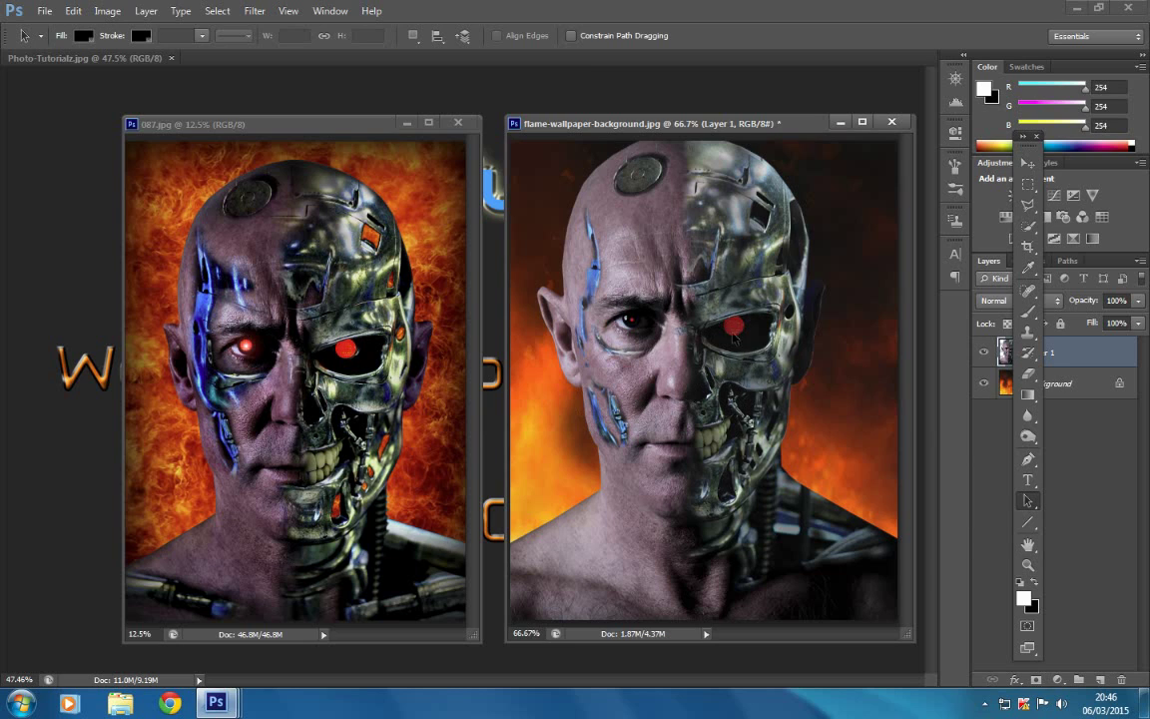